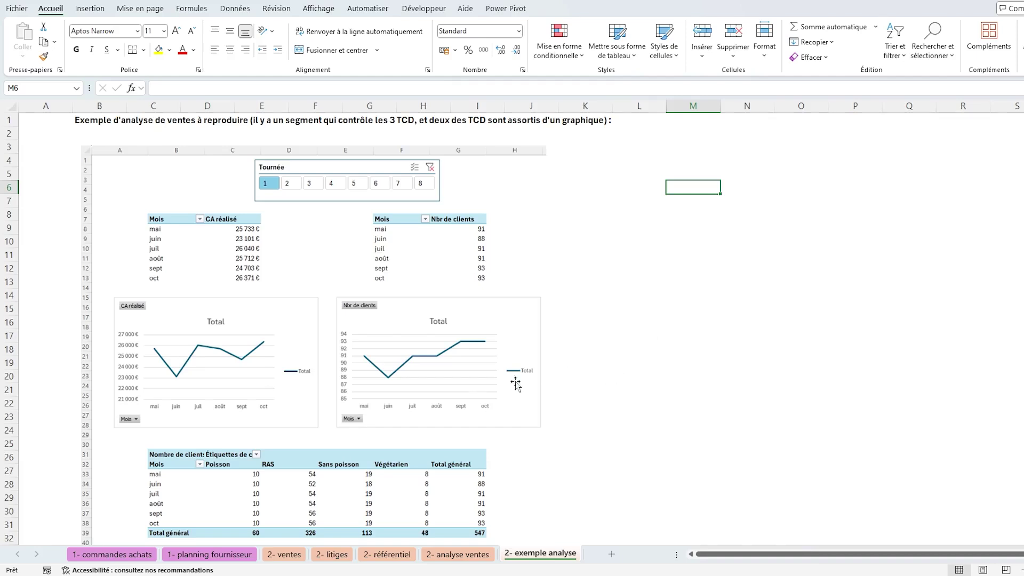
- Open the "1- commandes achats" sheet and go to the first empty cell under Date besoin
{"action": "left_click", "coordinate": [85, 554]}
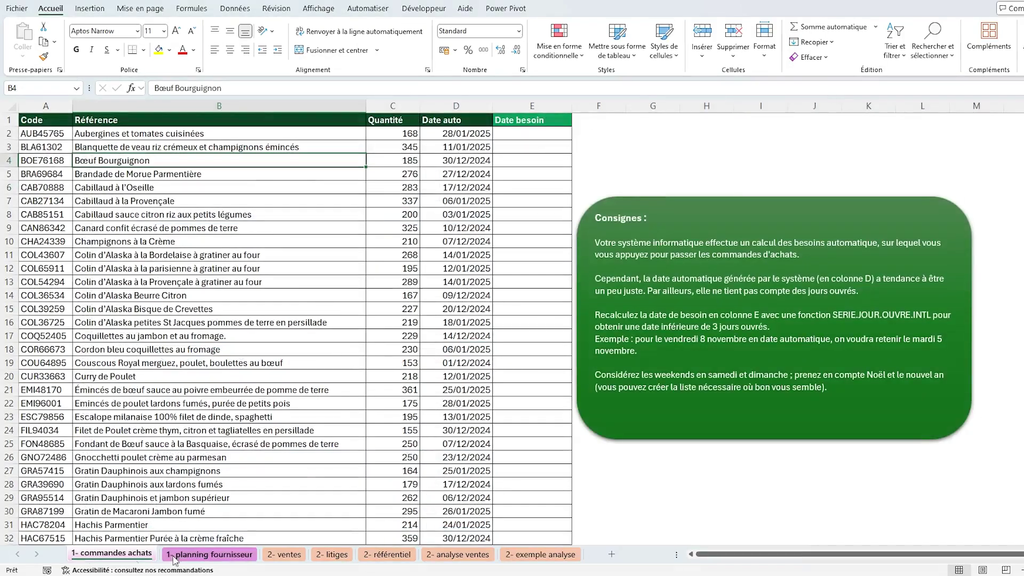
{"action": "left_click", "coordinate": [528, 149]}
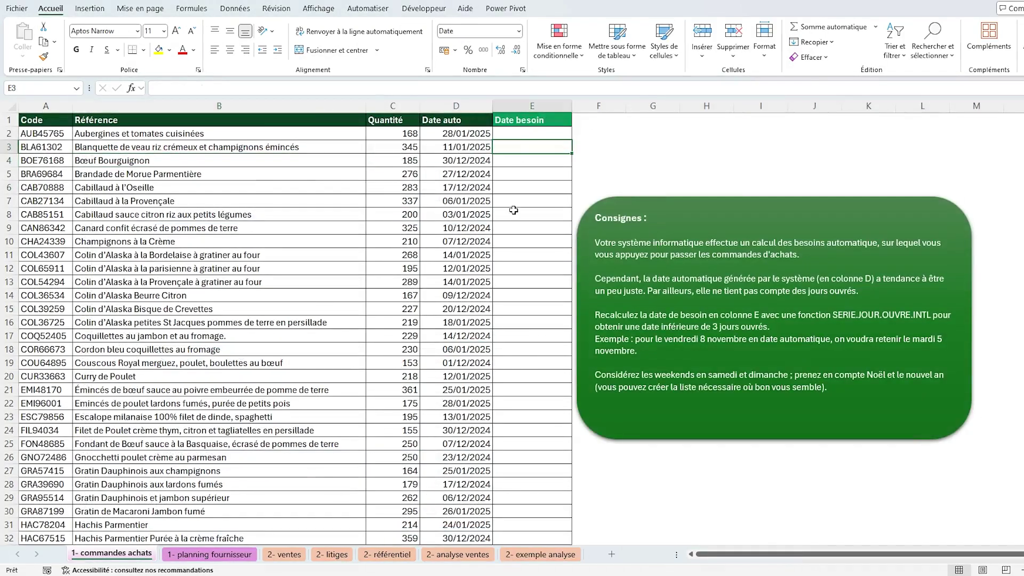
{"action": "left_click", "coordinate": [522, 131]}
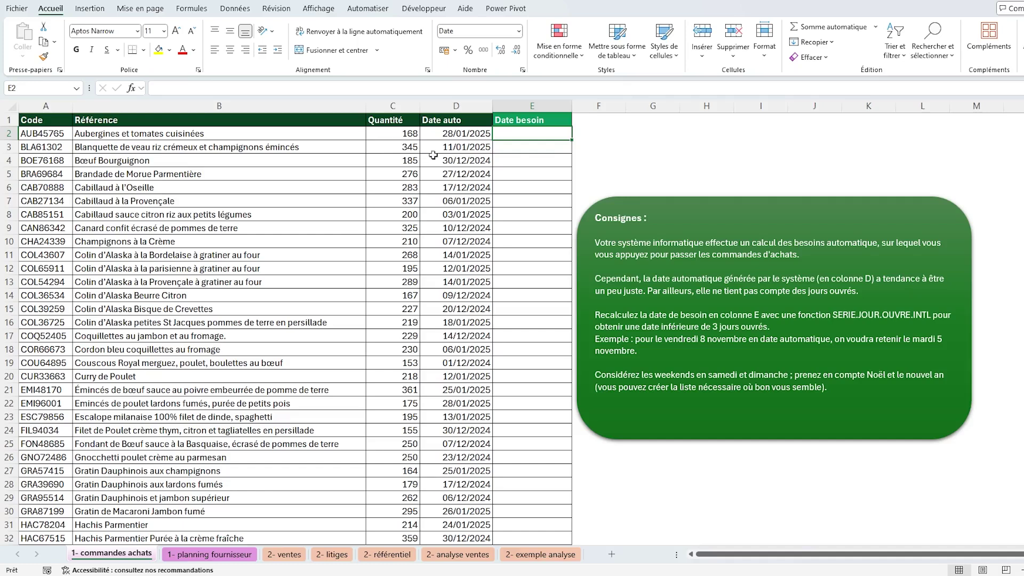
- Examine the automatic dates in column D alongside the empty Date besoin column and the instructions
{"action": "left_click", "coordinate": [429, 133]}
{"action": "left_click", "coordinate": [436, 147]}
{"action": "left_click", "coordinate": [437, 162]}
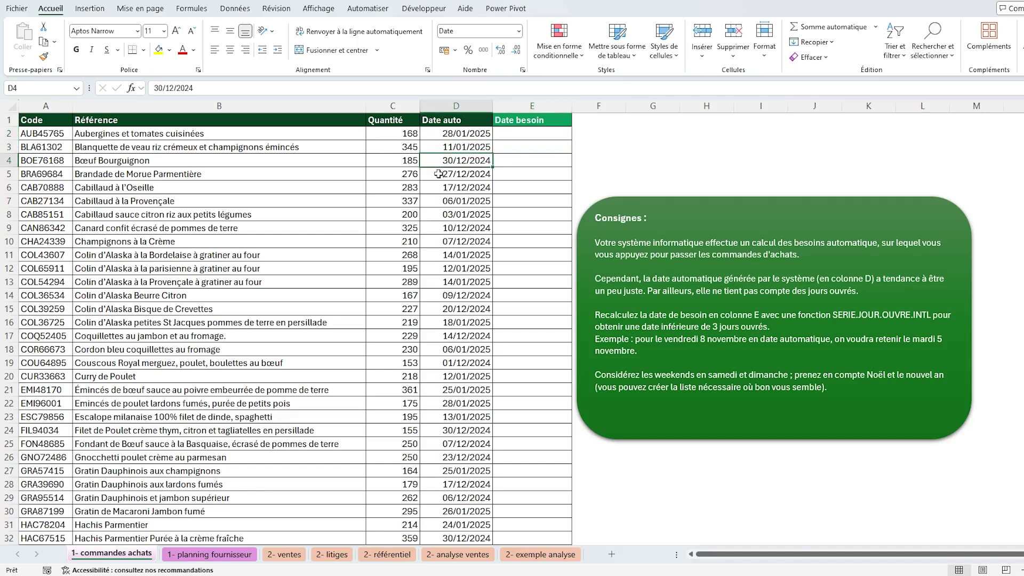
{"action": "left_click", "coordinate": [441, 174]}
{"action": "left_click", "coordinate": [440, 188]}
{"action": "left_click", "coordinate": [446, 201]}
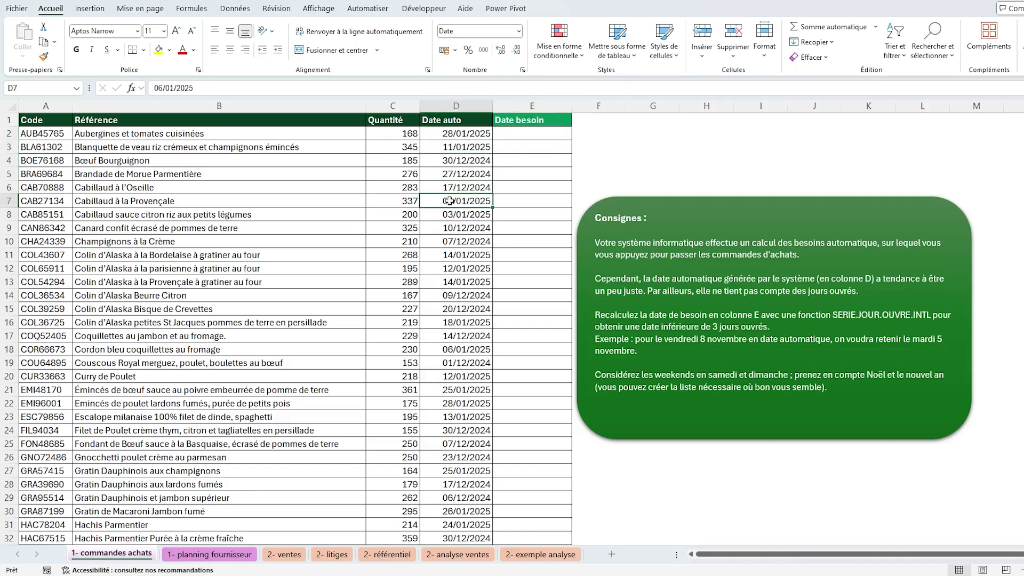
{"action": "left_click", "coordinate": [464, 170]}
{"action": "left_click", "coordinate": [474, 152]}
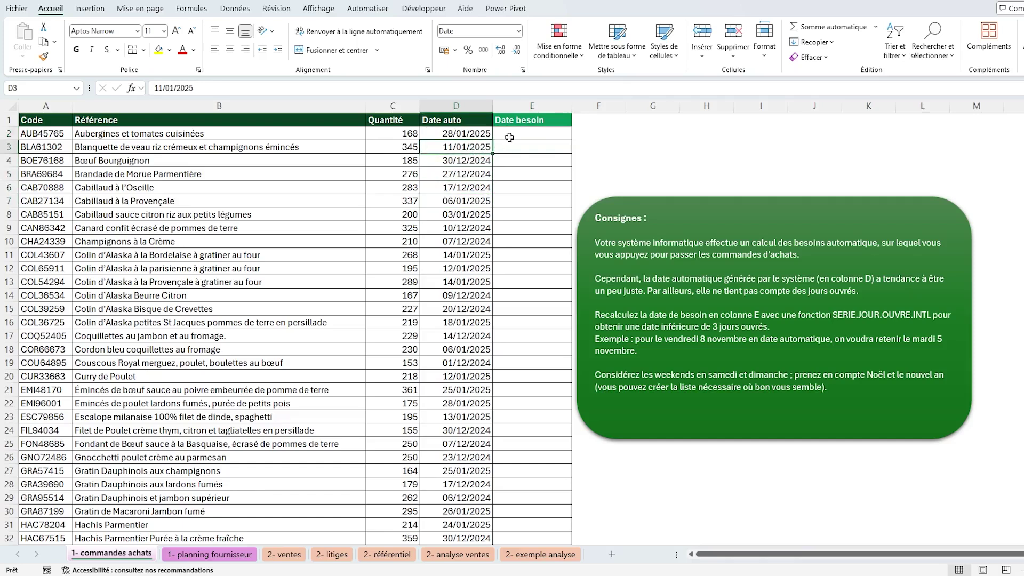
{"action": "left_click", "coordinate": [507, 136]}
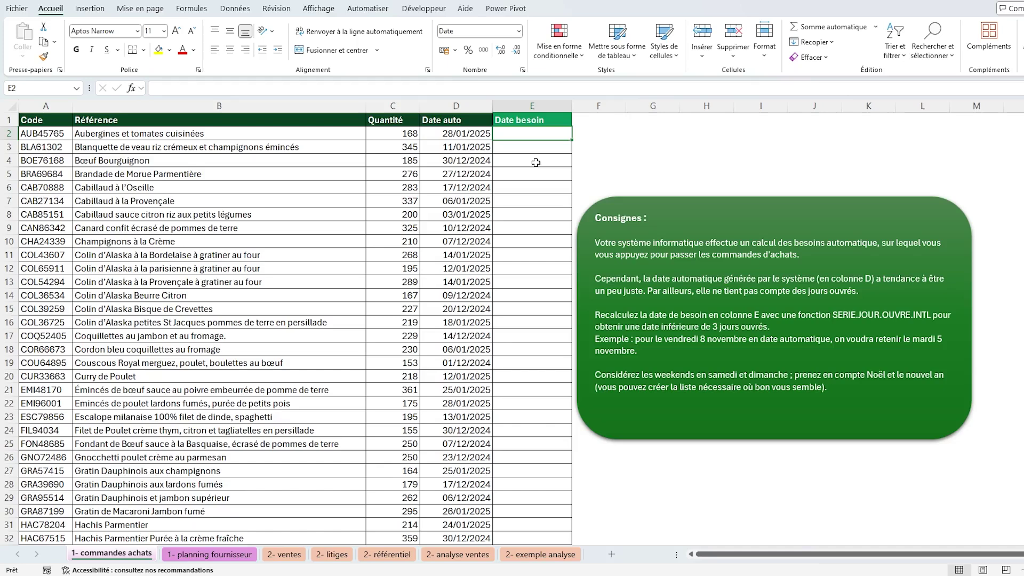
{"action": "key", "text": "Left"}
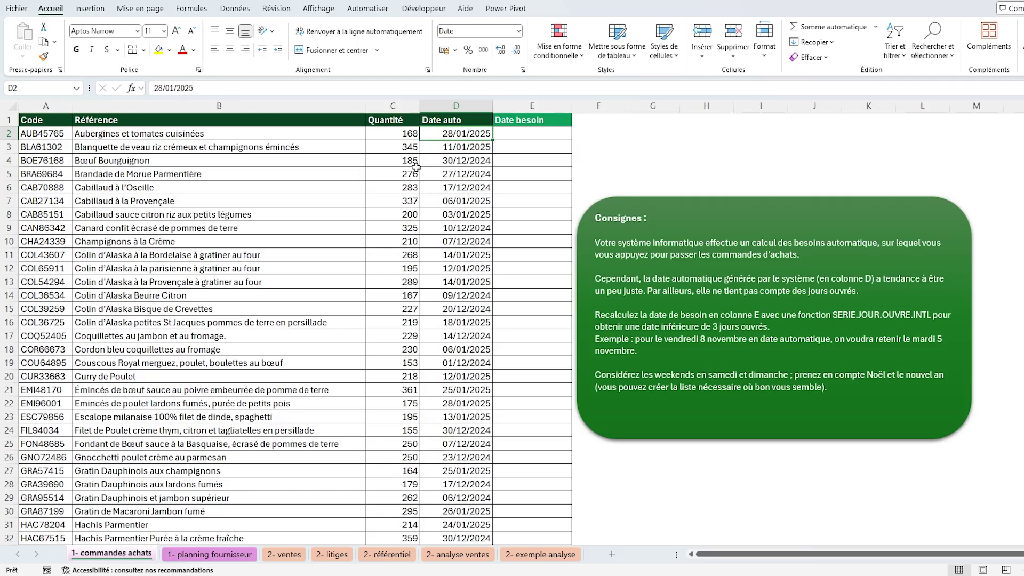
{"action": "left_click", "coordinate": [540, 137]}
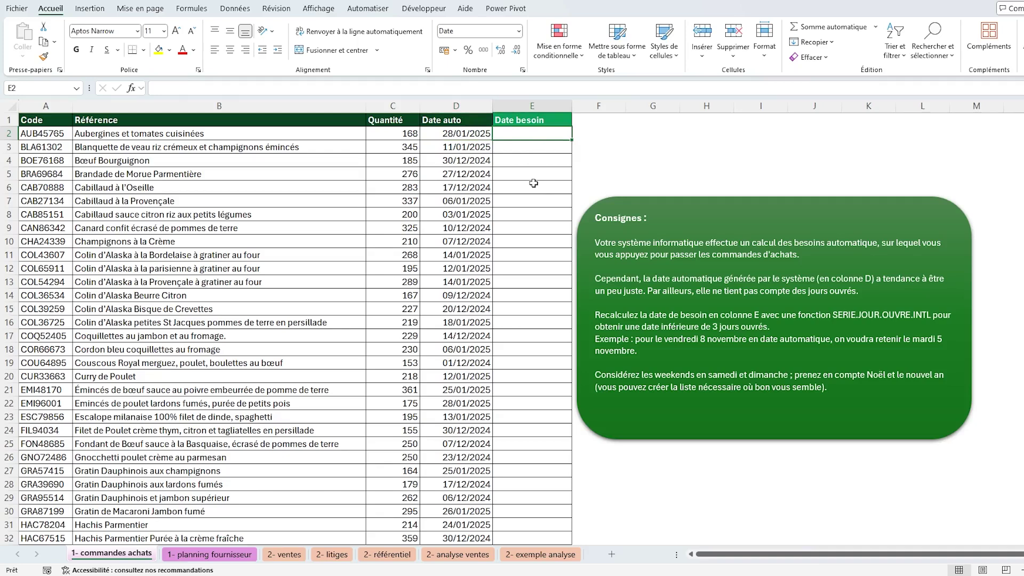
- Enter the public holidays 25/12/2024 in cell H2 and 01/01/2025 in cell H3
{"action": "left_click", "coordinate": [688, 133]}
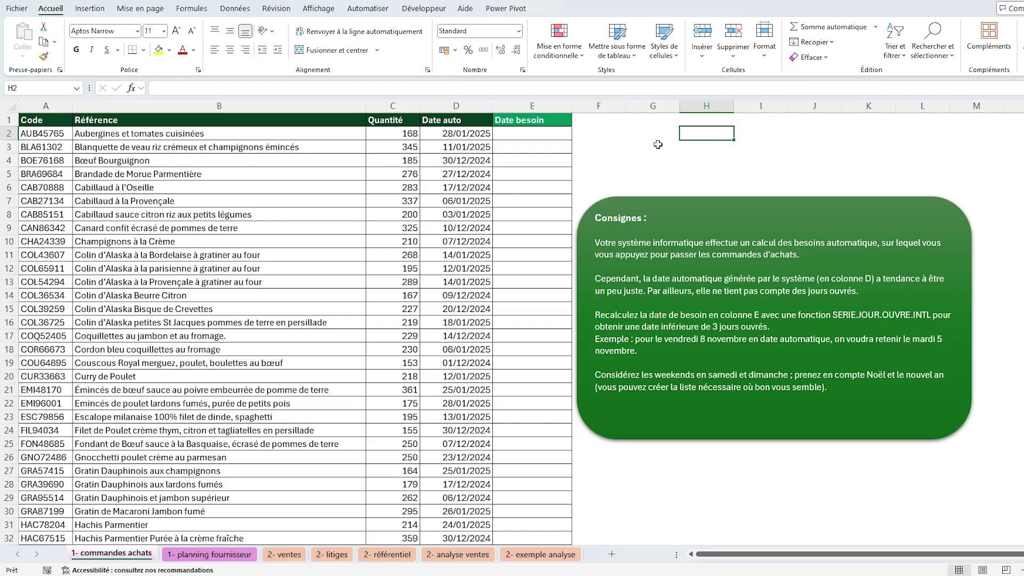
{"action": "type", "text": "25/12/"}
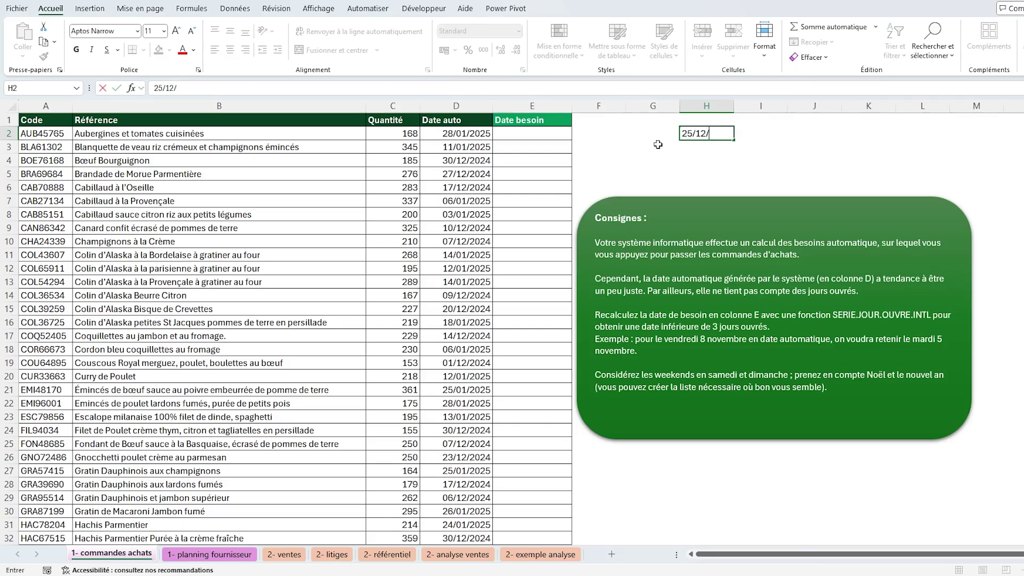
{"action": "type", "text": "2024"}
{"action": "key", "text": "Return"}
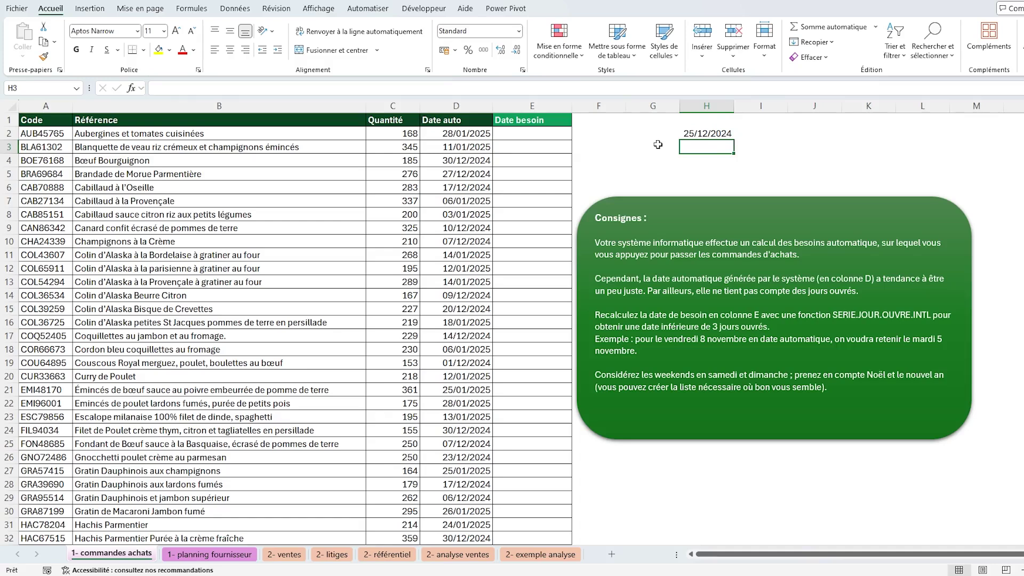
{"action": "type", "text": "01/01/2025"}
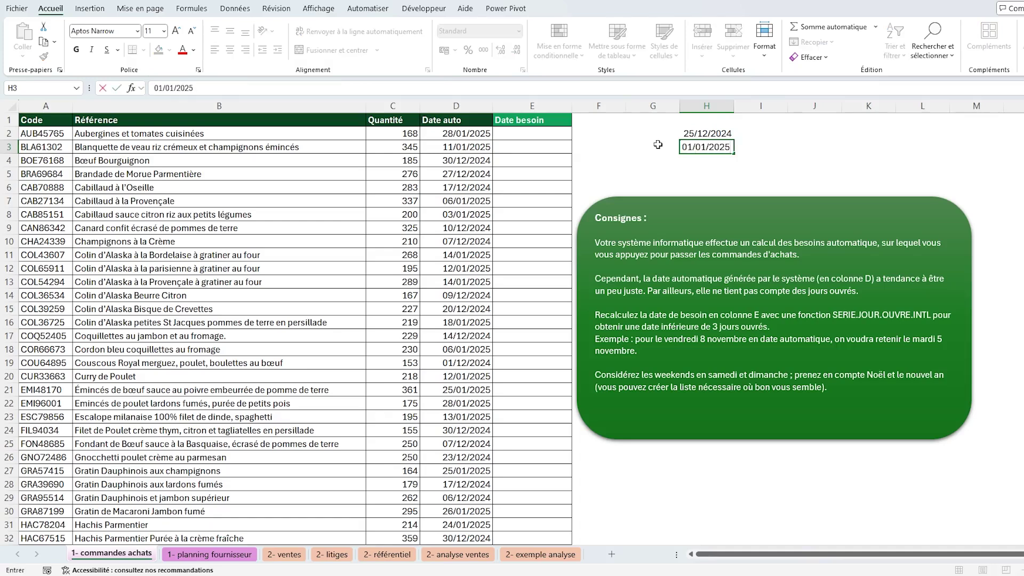
{"action": "key", "text": "Return"}
- Begin a SERIE.JOUR.OUVRE.INTL formula in E2 with D2 as the start date and -3 as the number of days
{"action": "left_click", "coordinate": [540, 141]}
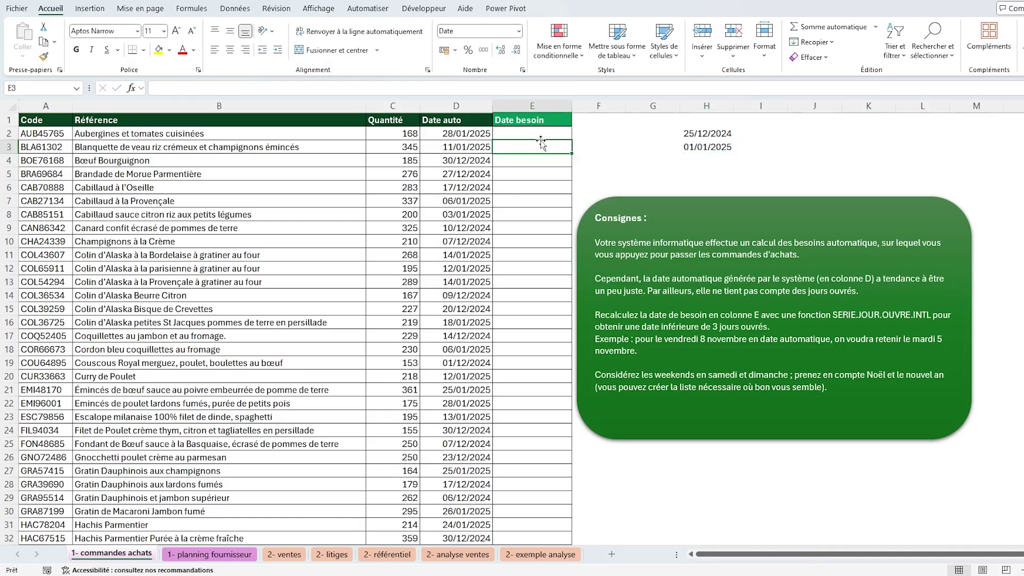
{"action": "left_click", "coordinate": [540, 133]}
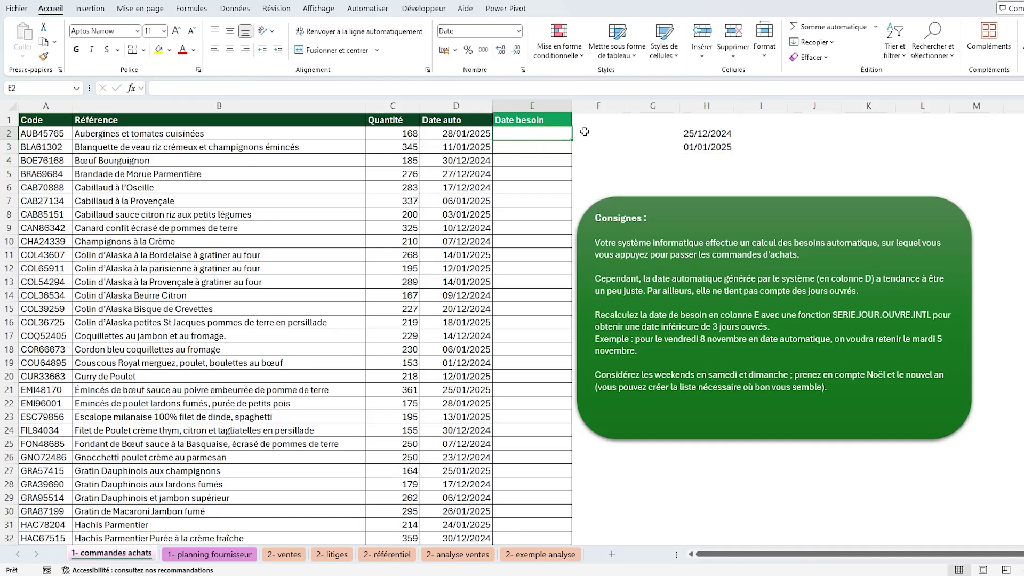
{"action": "type", "text": "="}
{"action": "type", "text": "seri"}
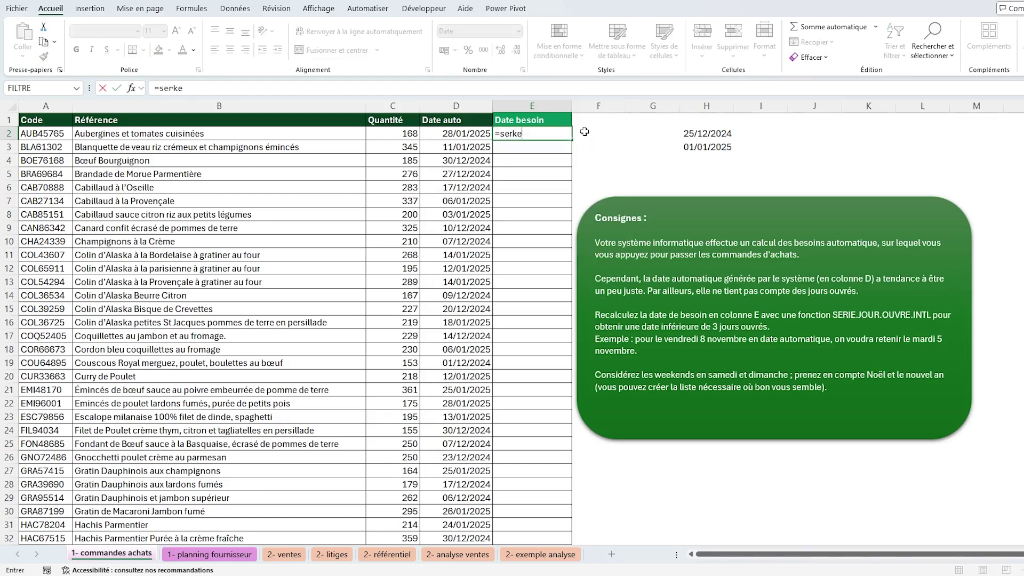
{"action": "type", "text": "e"}
{"action": "key", "text": "Down"}
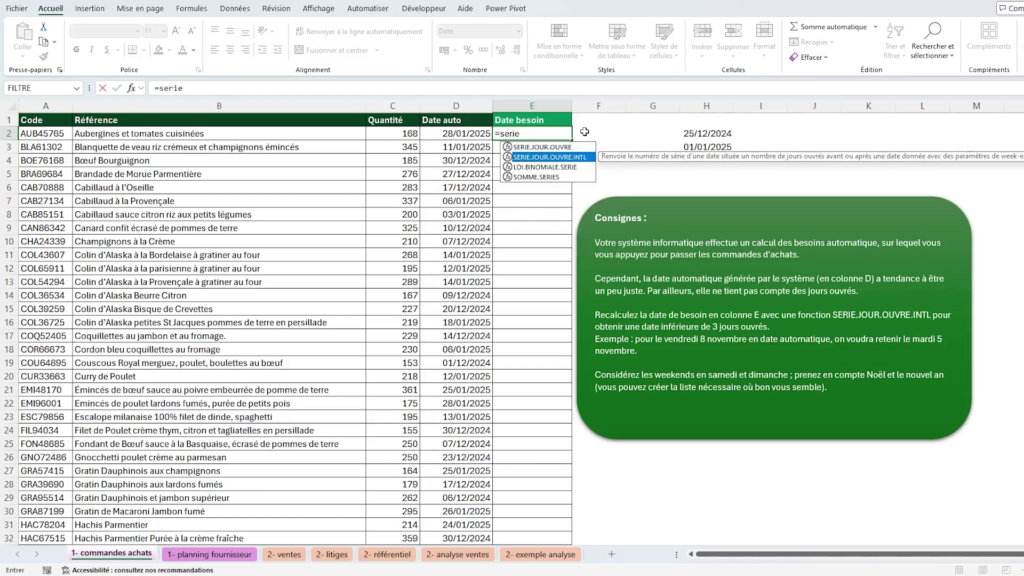
{"action": "key", "text": "Tab"}
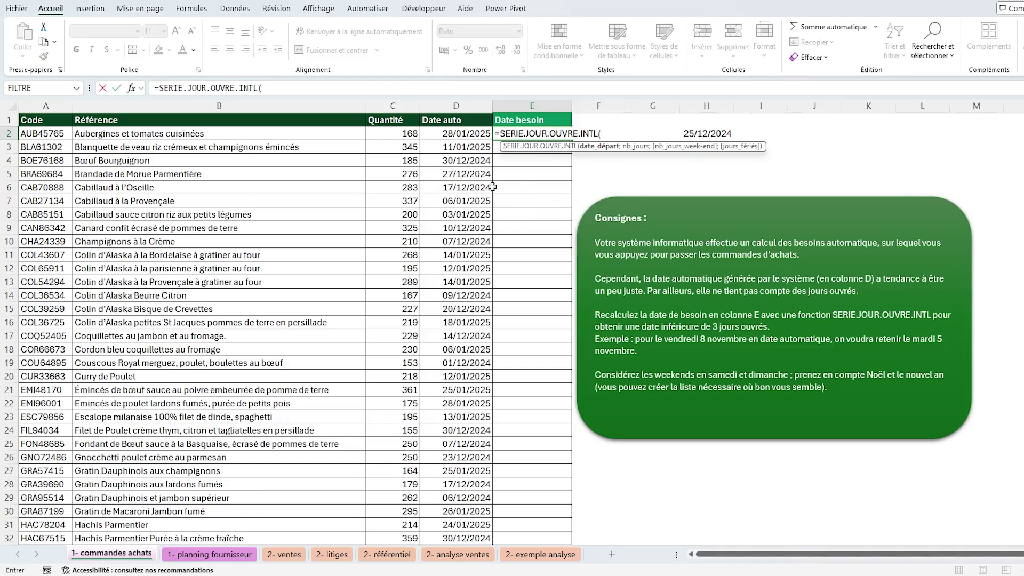
{"action": "left_click", "coordinate": [439, 132]}
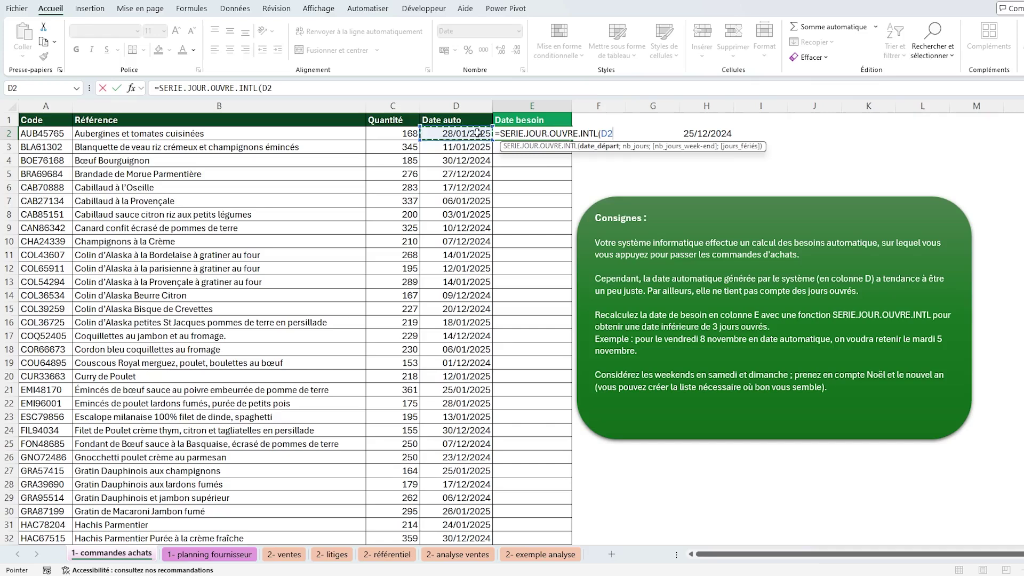
{"action": "type", "text": ";-3"}
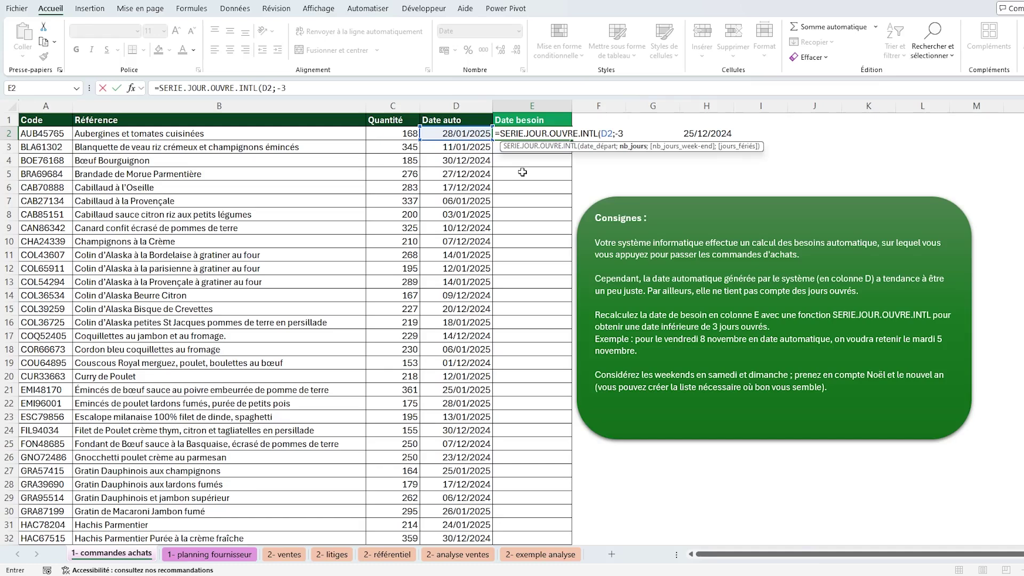
- Complete the E2 formula with weekend code 1 and the absolute holiday range $H$2:$H$3, and fill it down the Date besoin column
{"action": "type", "text": ";"}
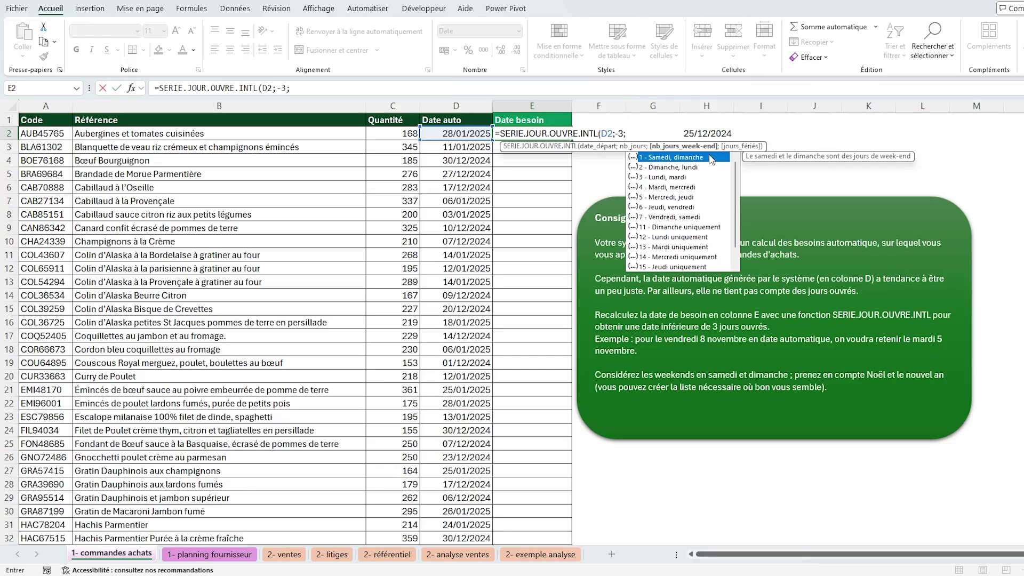
{"action": "type", "text": "1"}
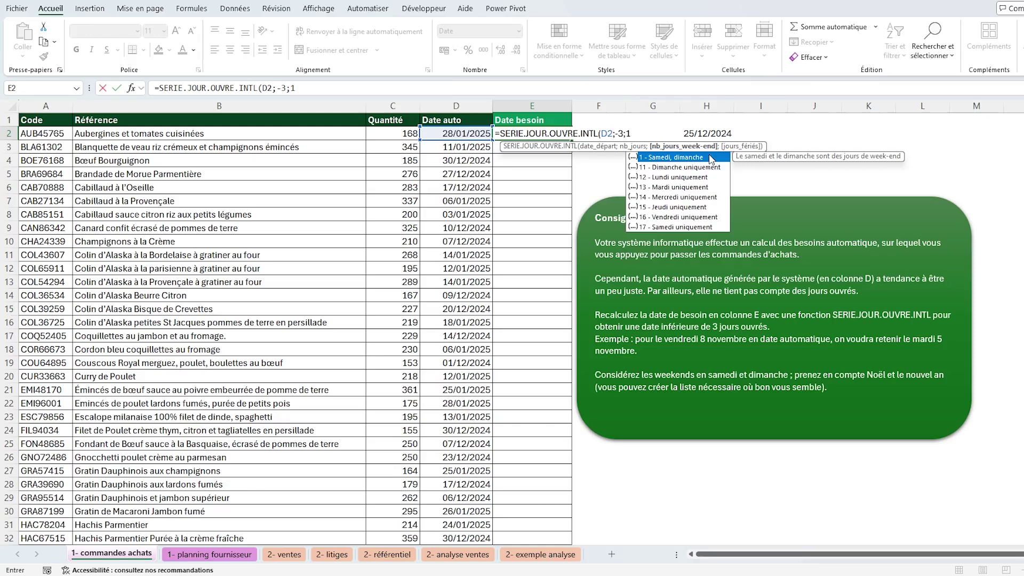
{"action": "type", "text": ";"}
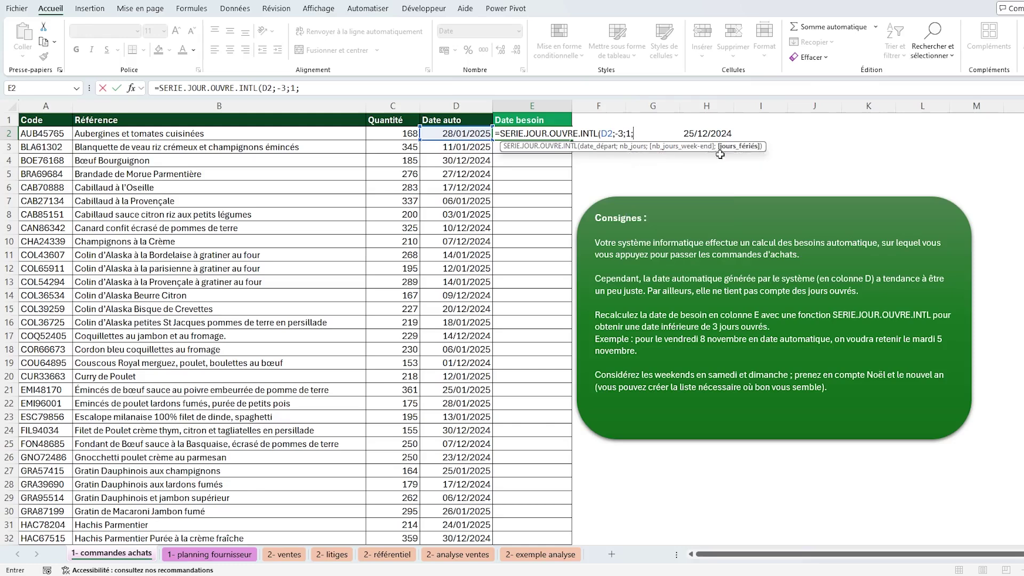
{"action": "mouse_move", "coordinate": [706, 129]}
{"action": "left_mouse_down"}
{"action": "mouse_move", "coordinate": [706, 154]}
{"action": "mouse_move", "coordinate": [706, 145]}
{"action": "left_mouse_up"}
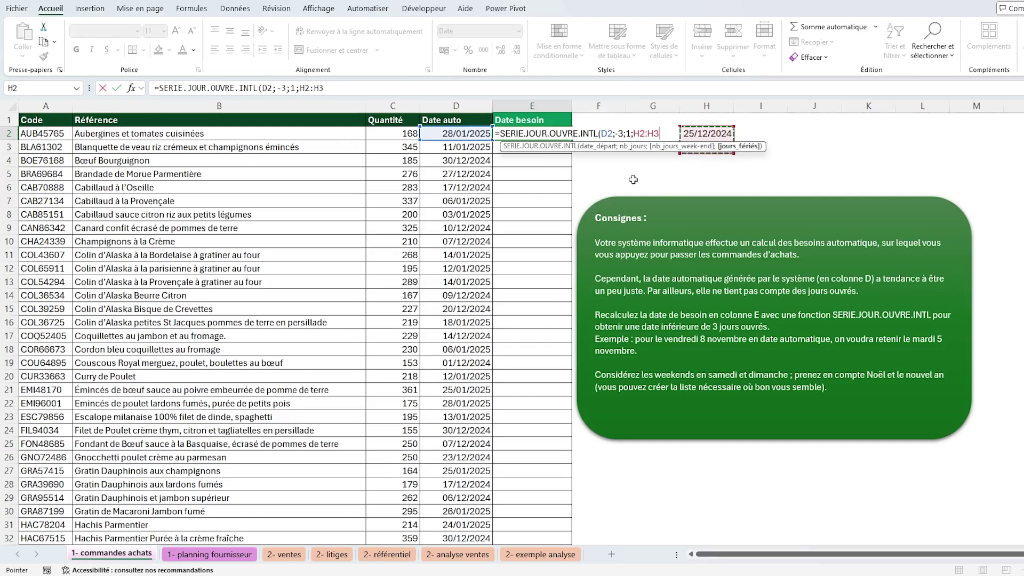
{"action": "key", "text": "F4"}
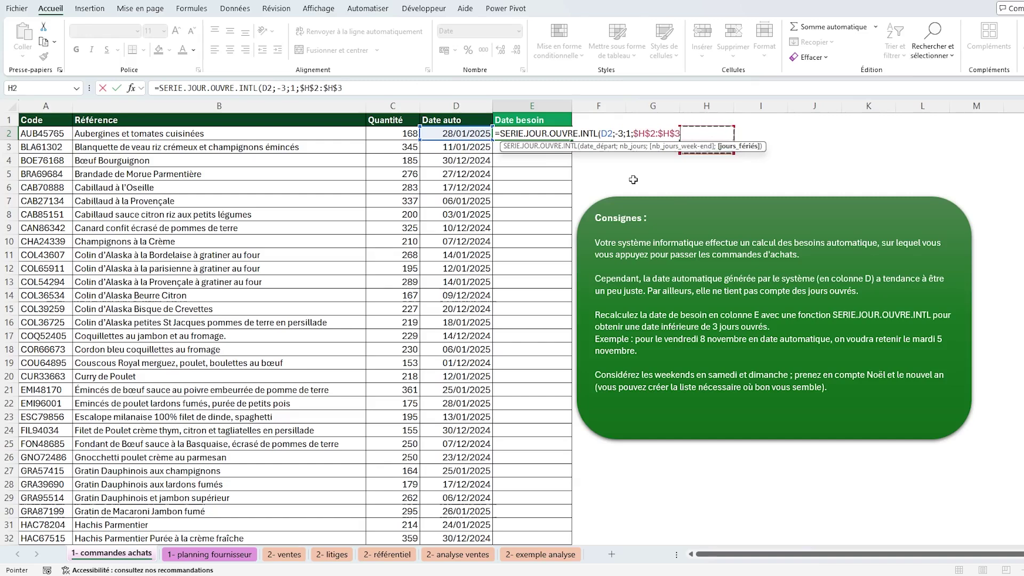
{"action": "type", "text": ")"}
{"action": "key", "text": "Return"}
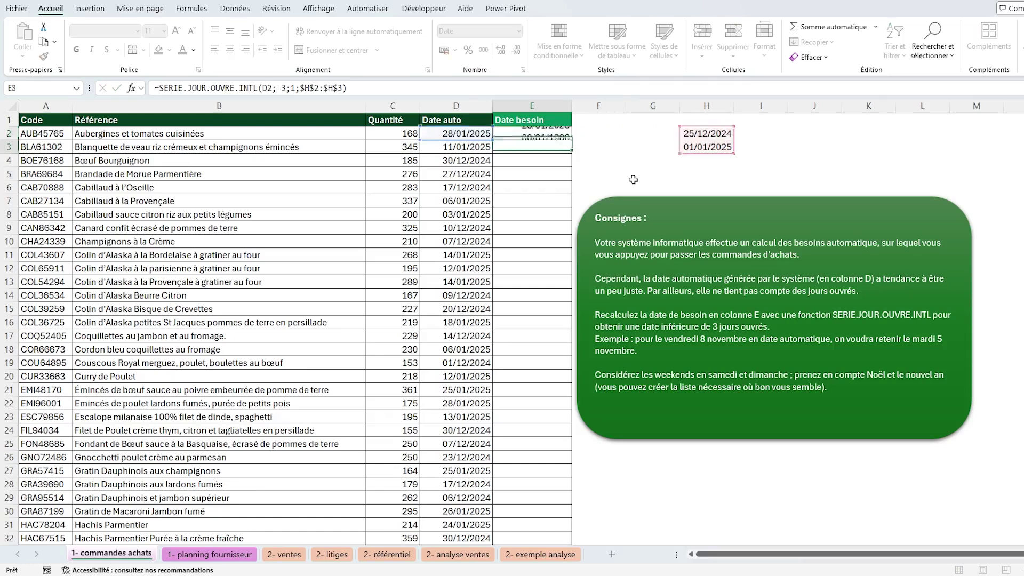
{"action": "left_click", "coordinate": [557, 134]}
{"action": "double_click", "coordinate": [571, 140]}
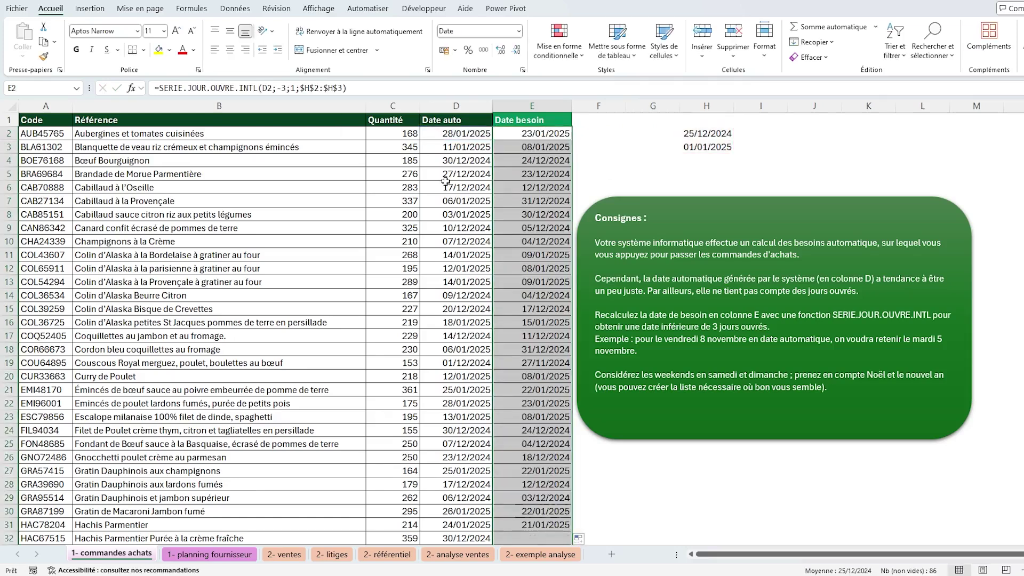
- Check the copied Date besoin formulas, including the holiday reference in E5, and compare the results with the Date auto values
{"action": "left_click", "coordinate": [504, 152]}
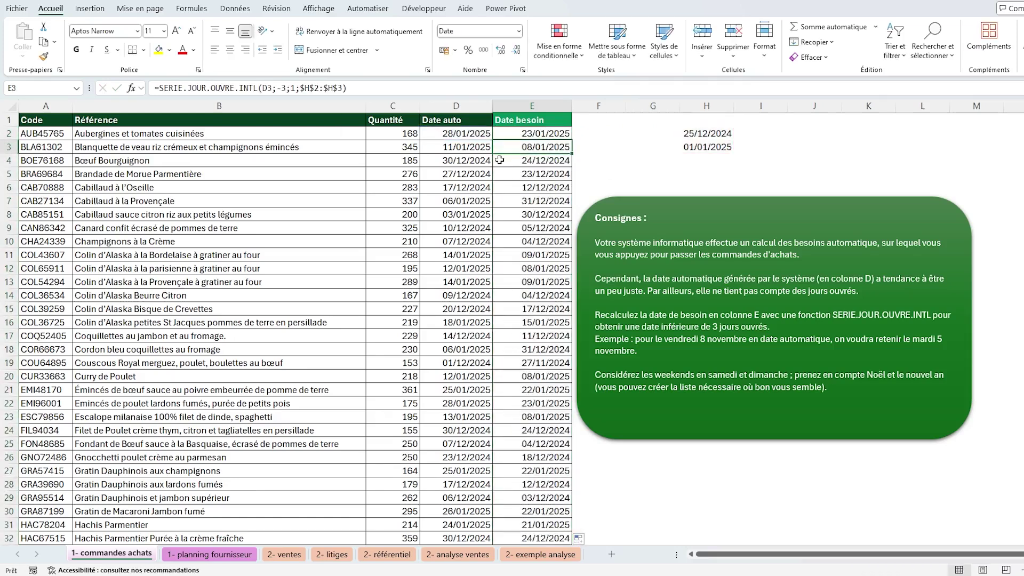
{"action": "left_click", "coordinate": [507, 214]}
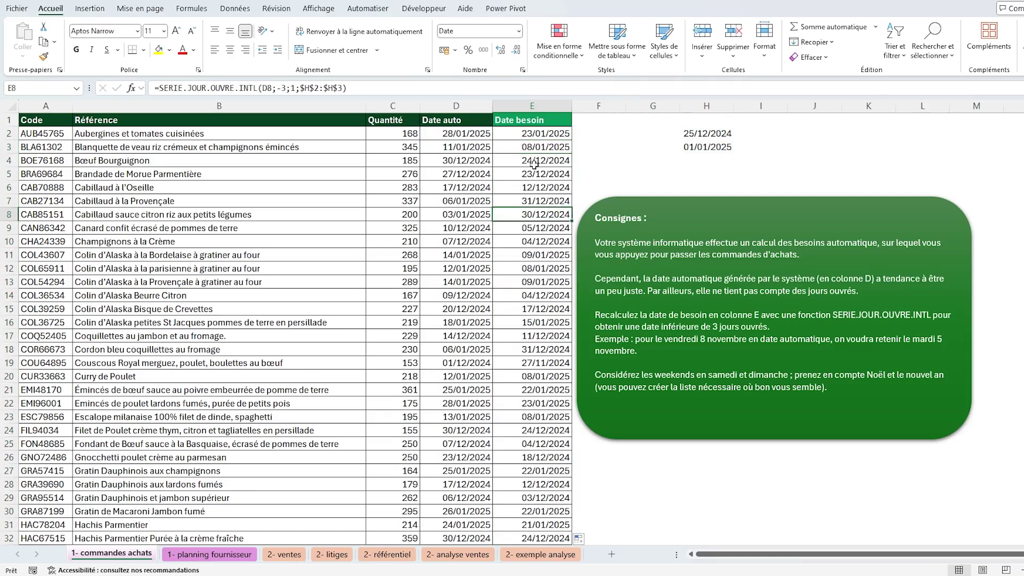
{"action": "double_click", "coordinate": [543, 175]}
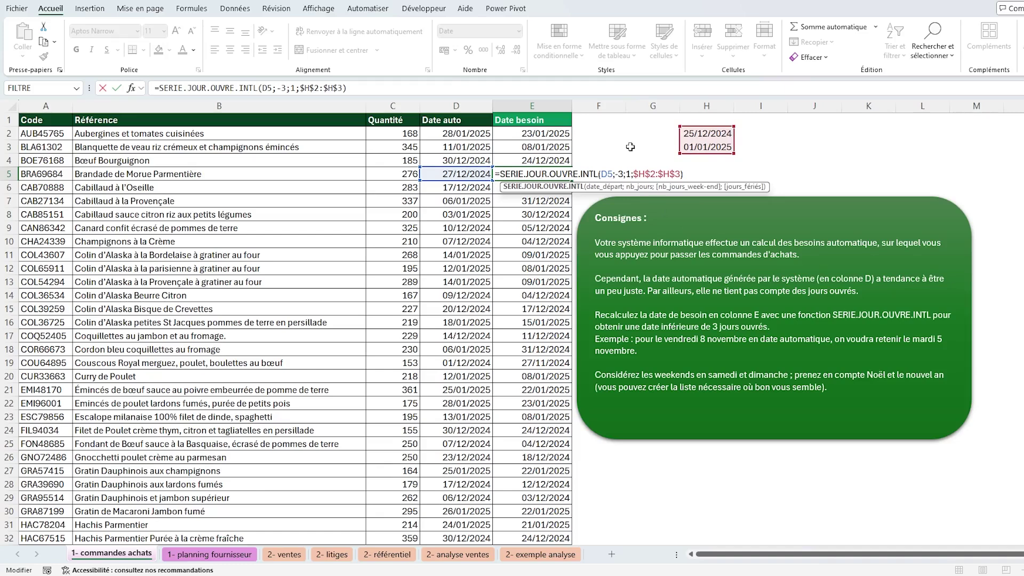
{"action": "key", "text": "Return"}
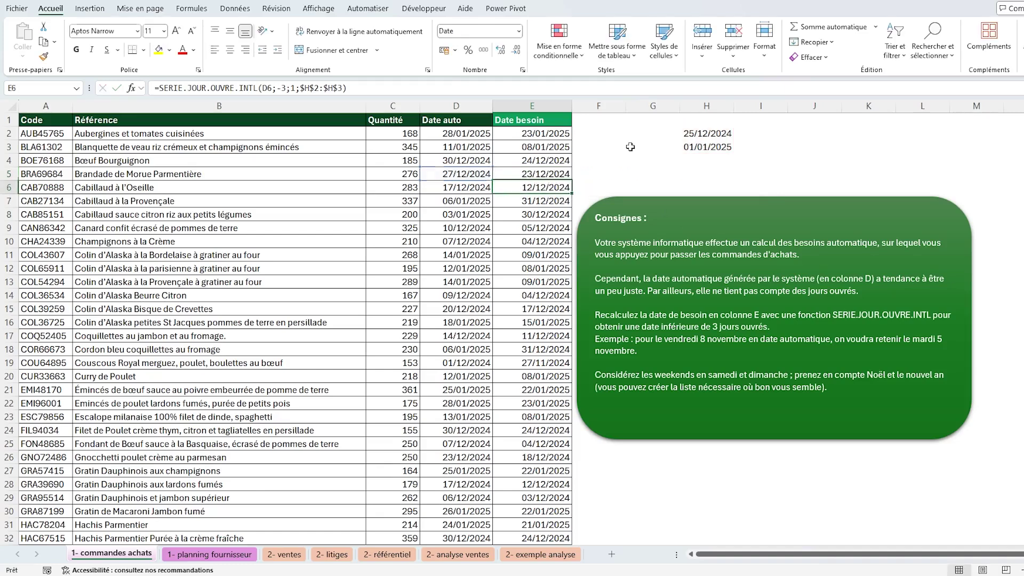
{"action": "left_click", "coordinate": [538, 137]}
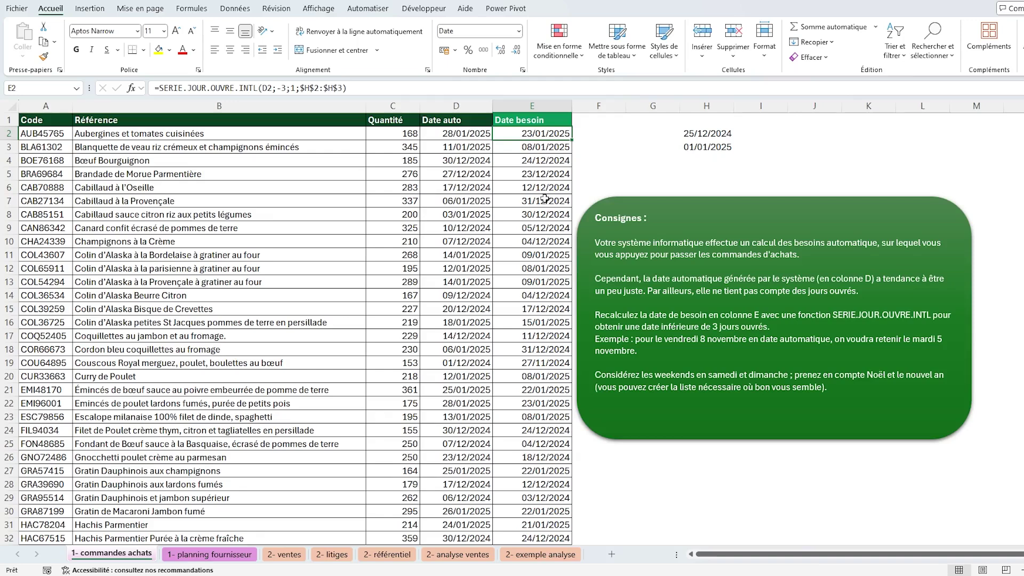
{"action": "left_click_drag", "start_coordinate": [463, 134], "coordinate": [460, 213]}
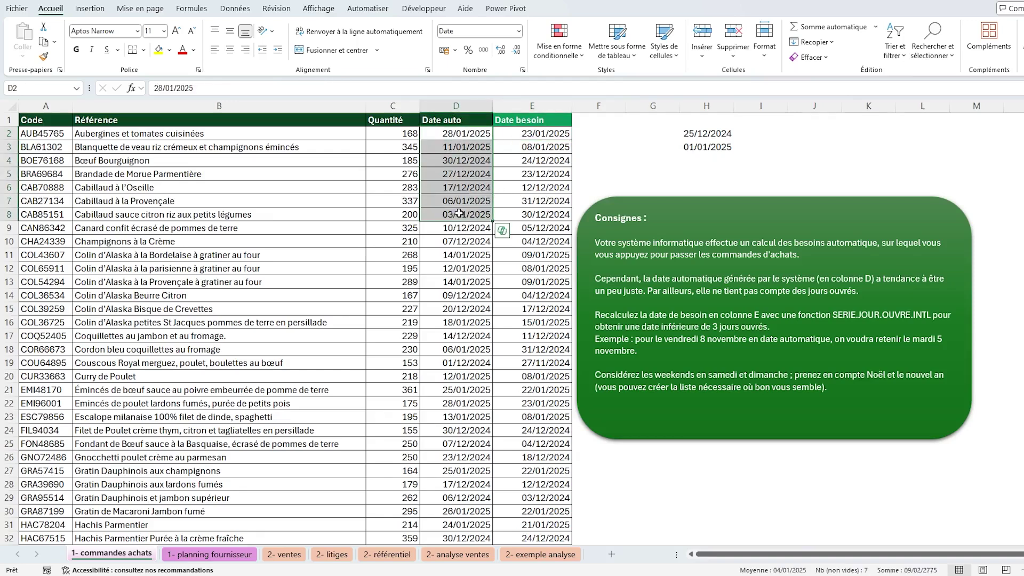
{"action": "left_click", "coordinate": [525, 137]}
- Open the "1- planning fournisseur" sheet and select cell D2, the first one under Code article utile
{"action": "left_click", "coordinate": [270, 485]}
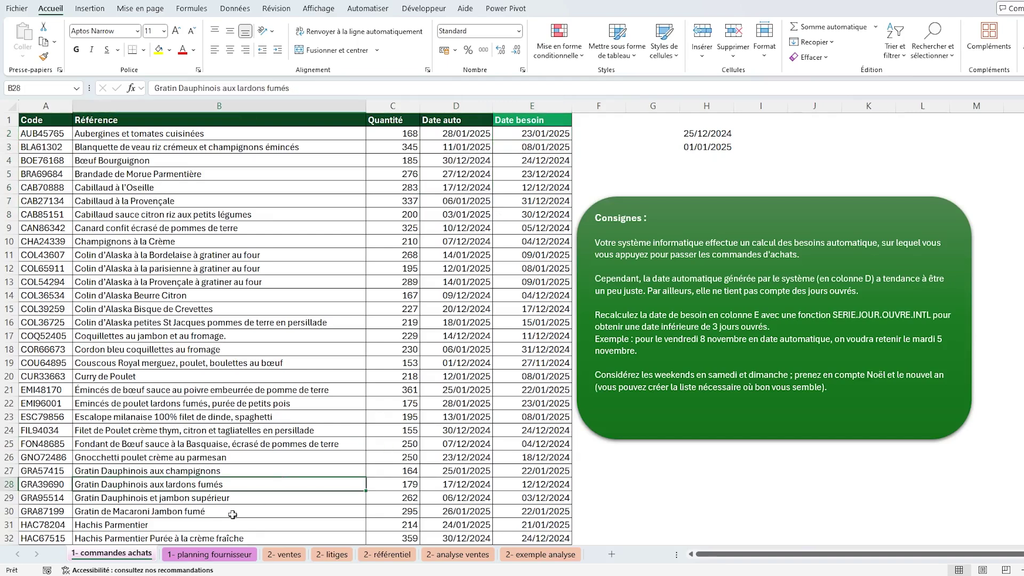
{"action": "left_click", "coordinate": [213, 554]}
{"action": "left_click", "coordinate": [307, 132]}
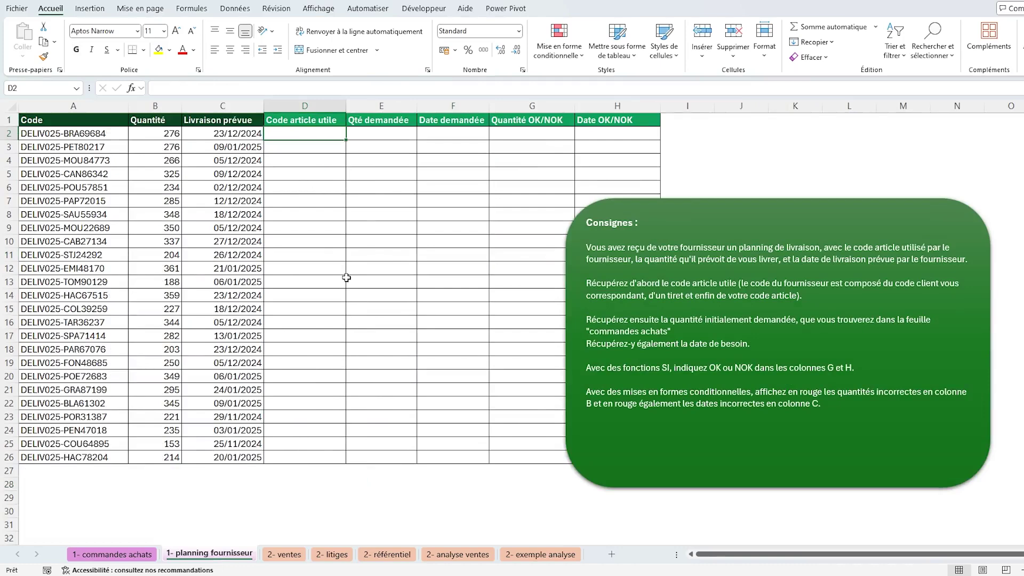
- Examine the supplier's code, quantity and delivery date in row 2, and compare them with article BRA69684 in the "1- commandes achats" sheet
{"action": "key", "text": "Left"}
{"action": "key", "text": "Left"}
{"action": "key", "text": "Left"}
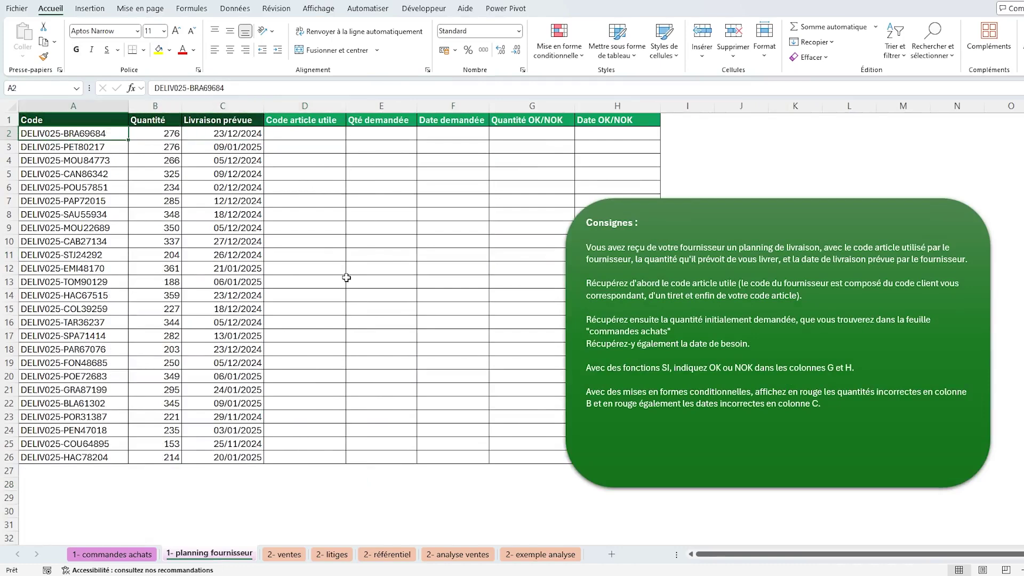
{"action": "key", "text": "Right"}
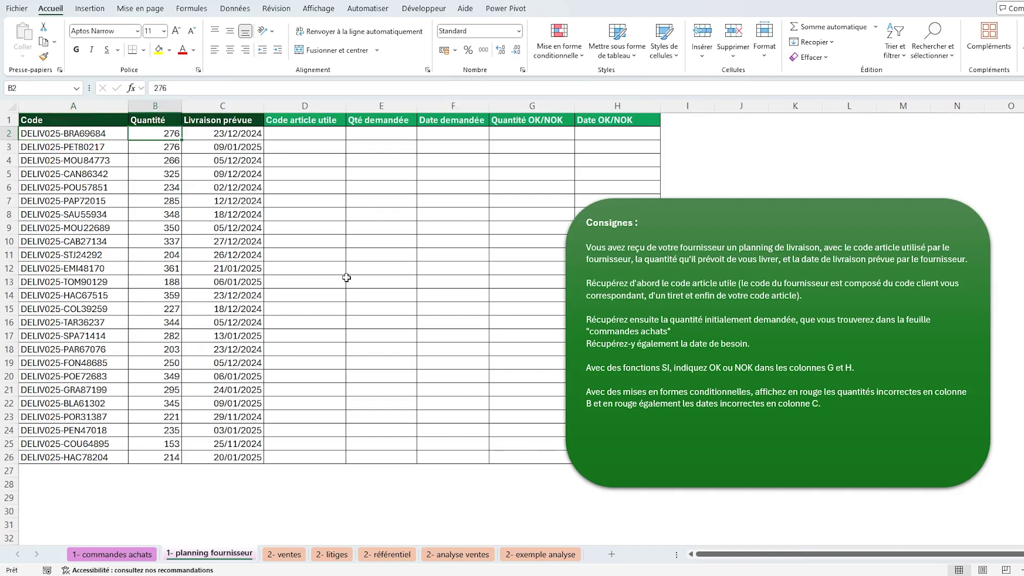
{"action": "key", "text": "Right"}
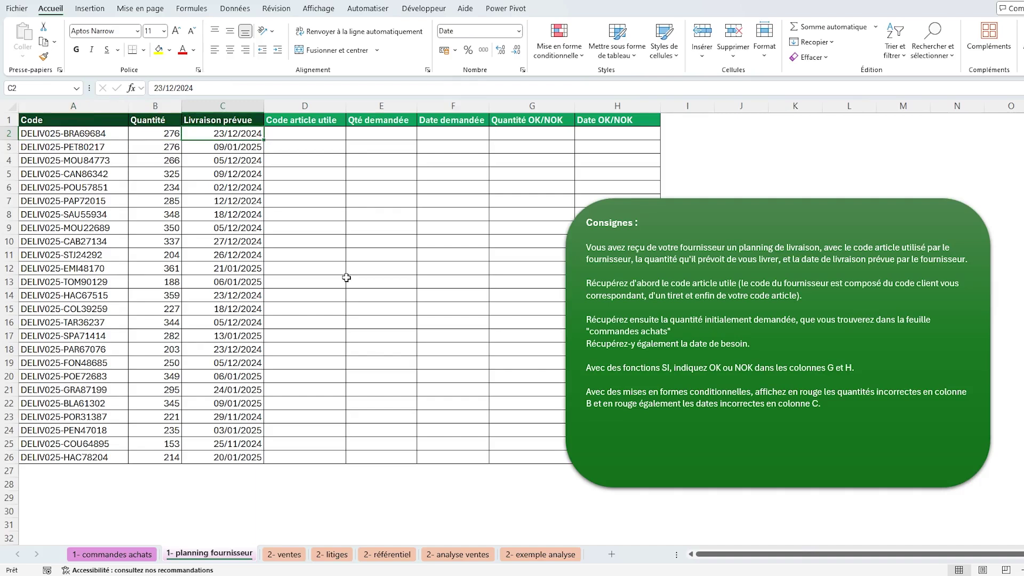
{"action": "key", "text": "Right"}
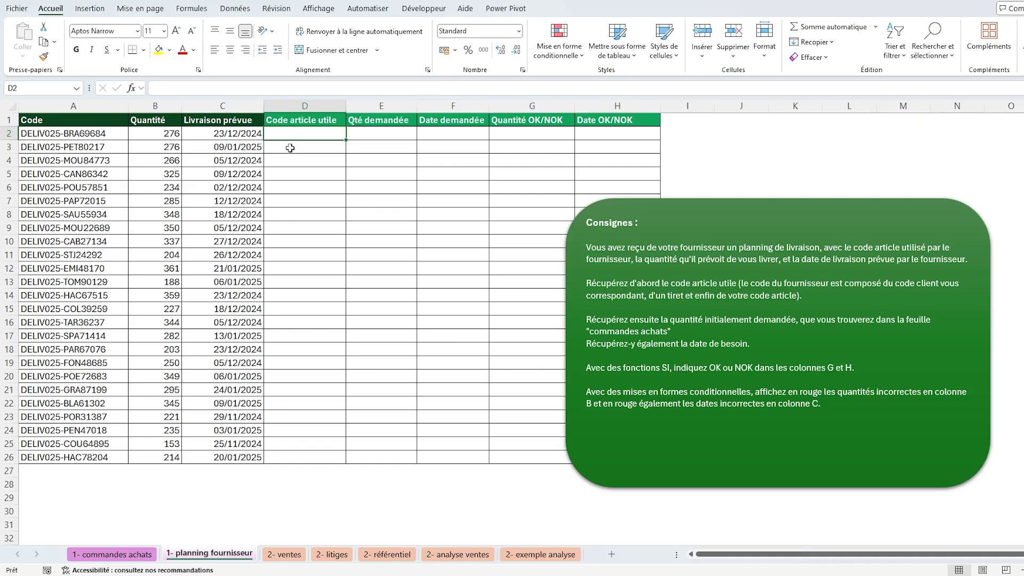
{"action": "left_click", "coordinate": [321, 124]}
{"action": "left_click", "coordinate": [310, 132]}
{"action": "left_click", "coordinate": [87, 136]}
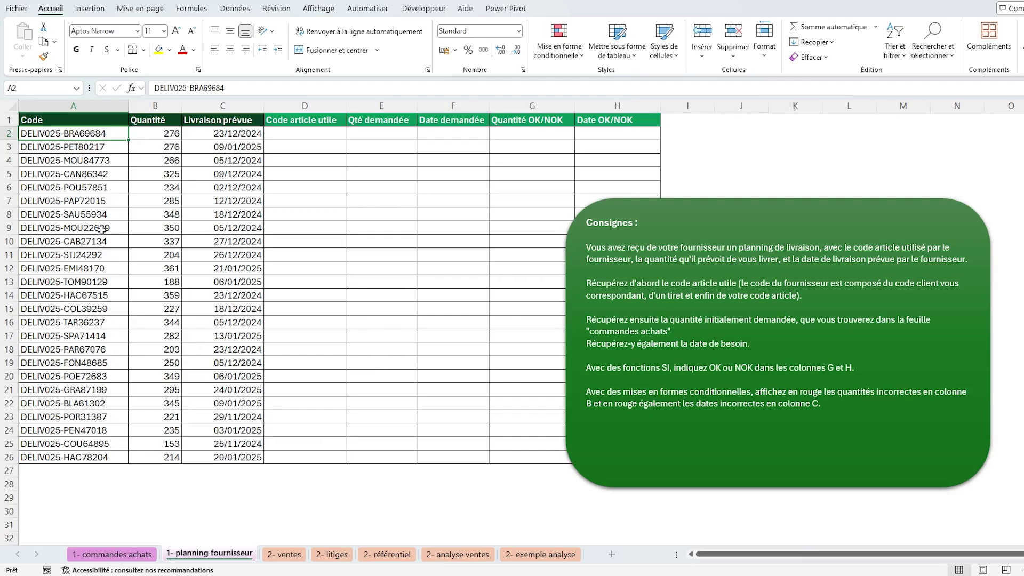
{"action": "left_click", "coordinate": [124, 555]}
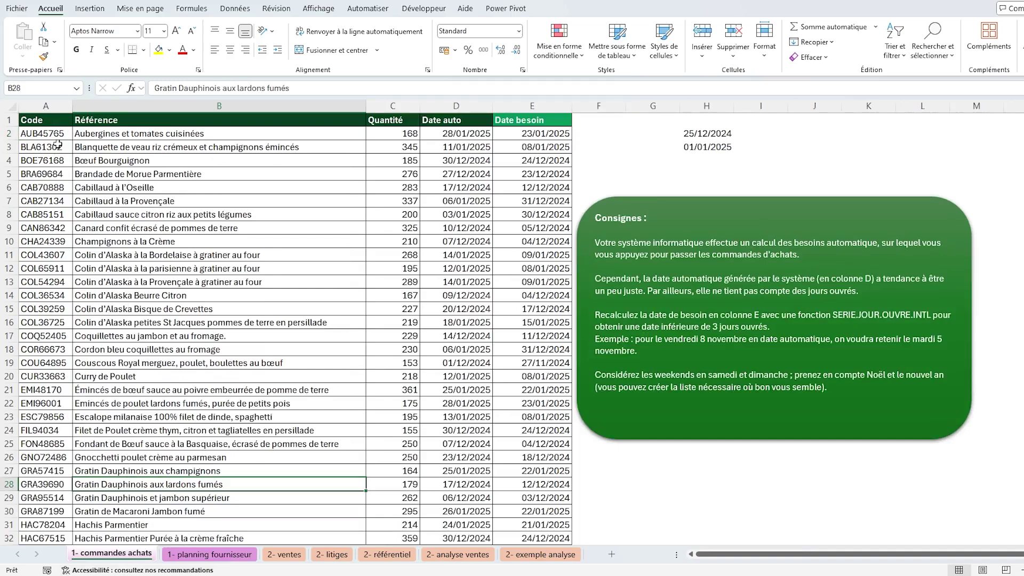
{"action": "left_click_drag", "start_coordinate": [54, 147], "coordinate": [367, 174]}
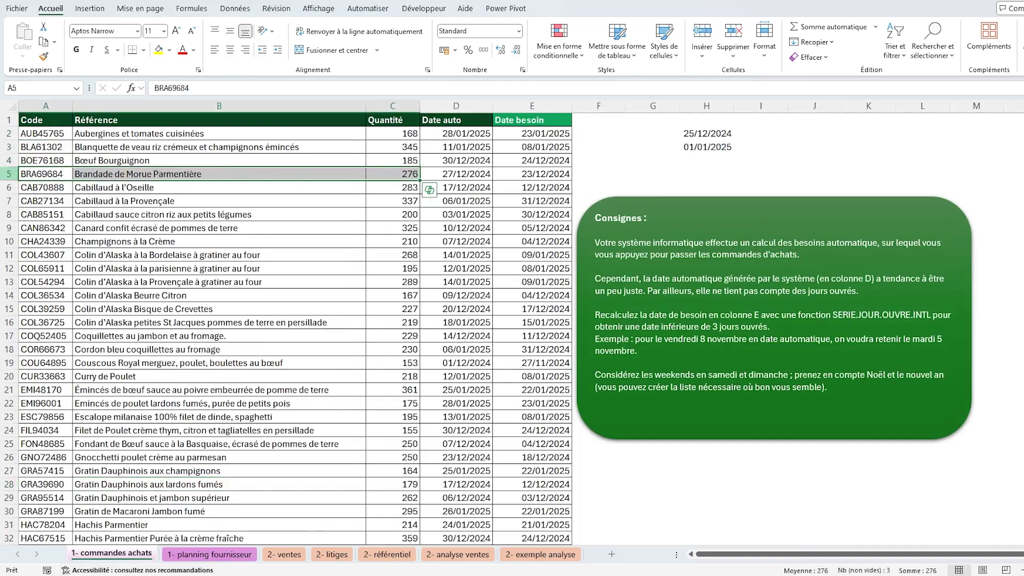
{"action": "left_click", "coordinate": [62, 173]}
{"action": "left_click", "coordinate": [213, 555]}
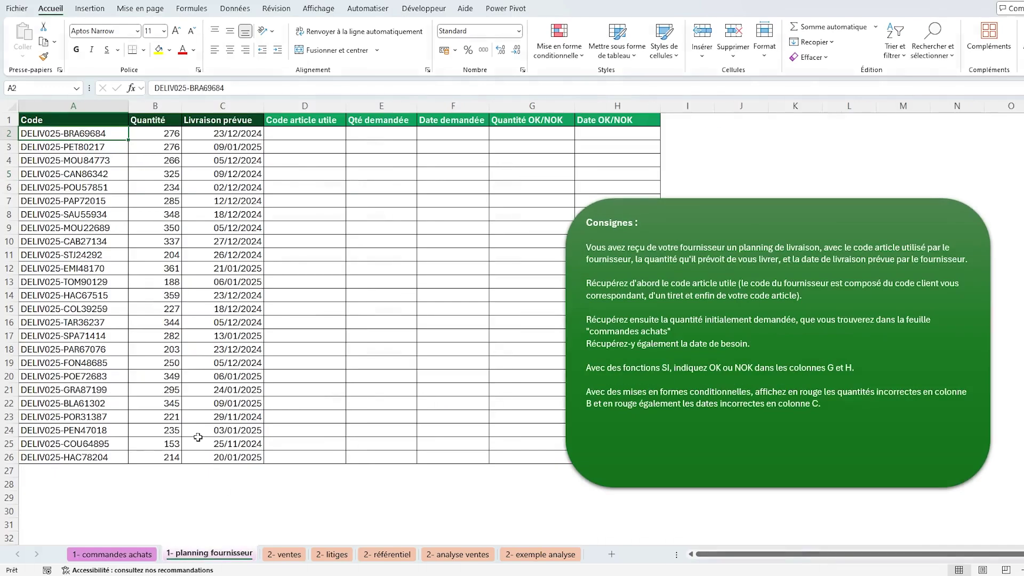
- Extract the article code in D2 with =TEXTE.APRES(A2;"-") and fill the formula down the Code article utile column
{"action": "left_click", "coordinate": [295, 137]}
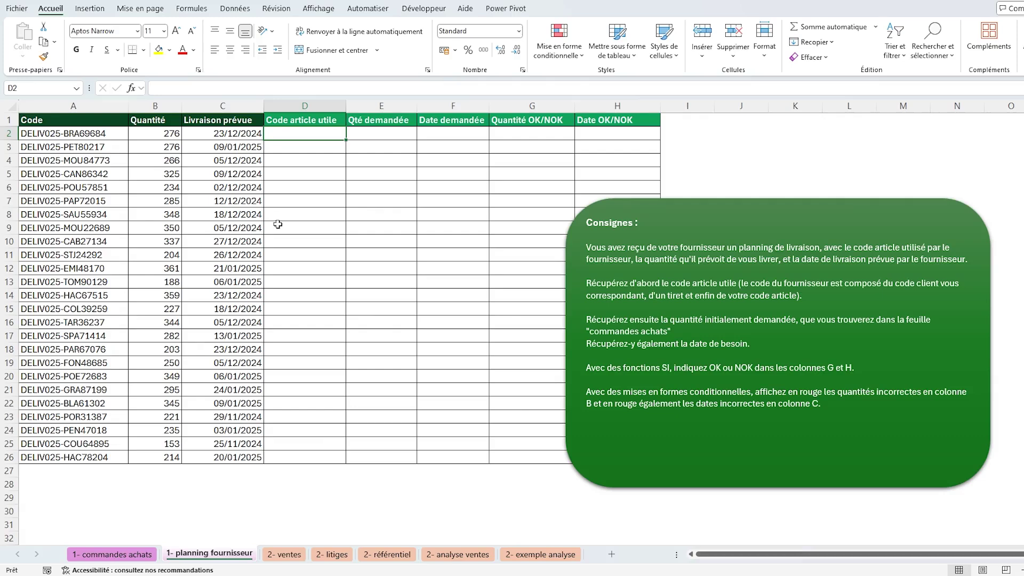
{"action": "type", "text": "="}
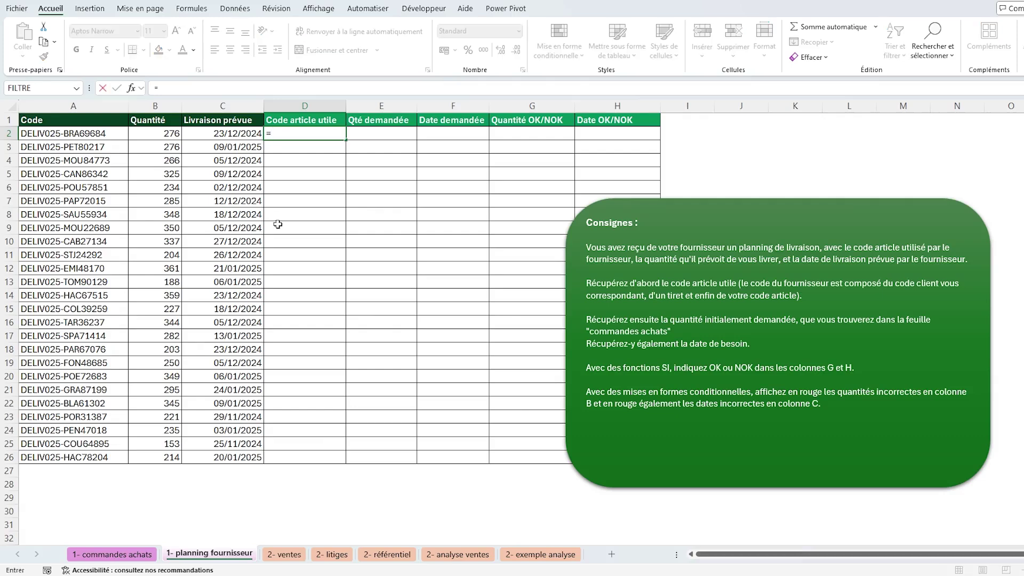
{"action": "type", "text": "texte.apres"}
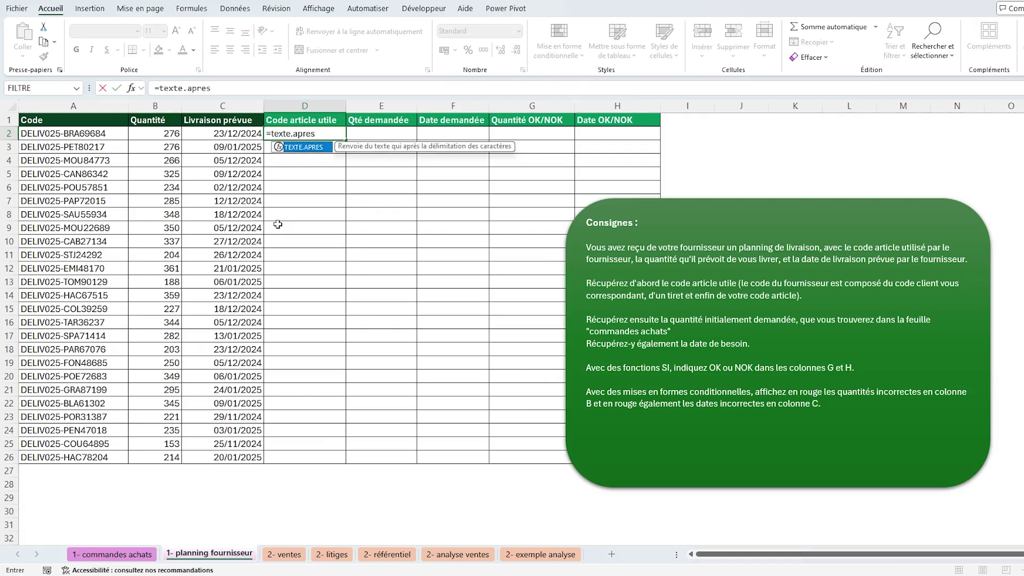
{"action": "type", "text": "("}
{"action": "left_click", "coordinate": [120, 133]}
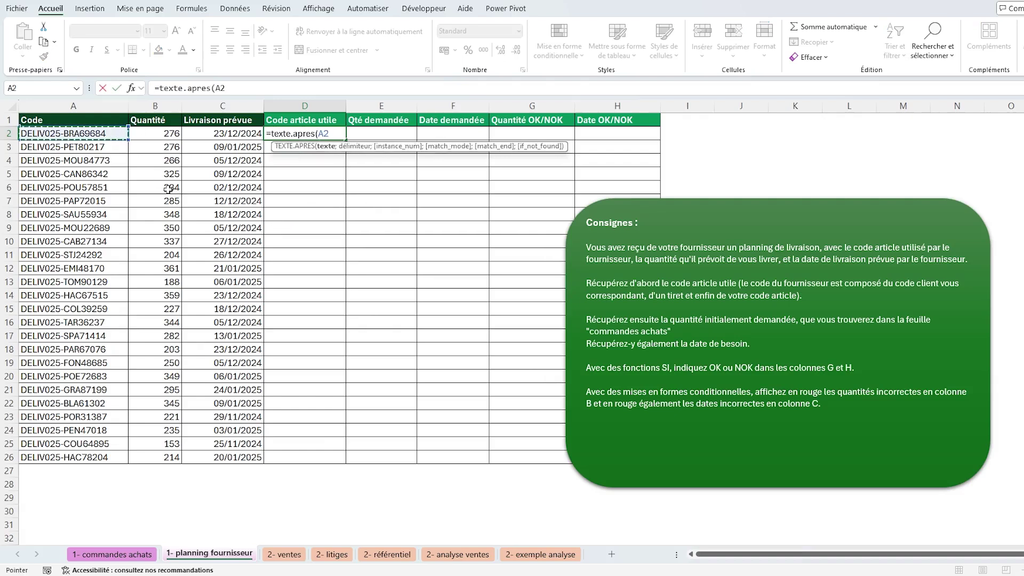
{"action": "type", "text": ";\"-"}
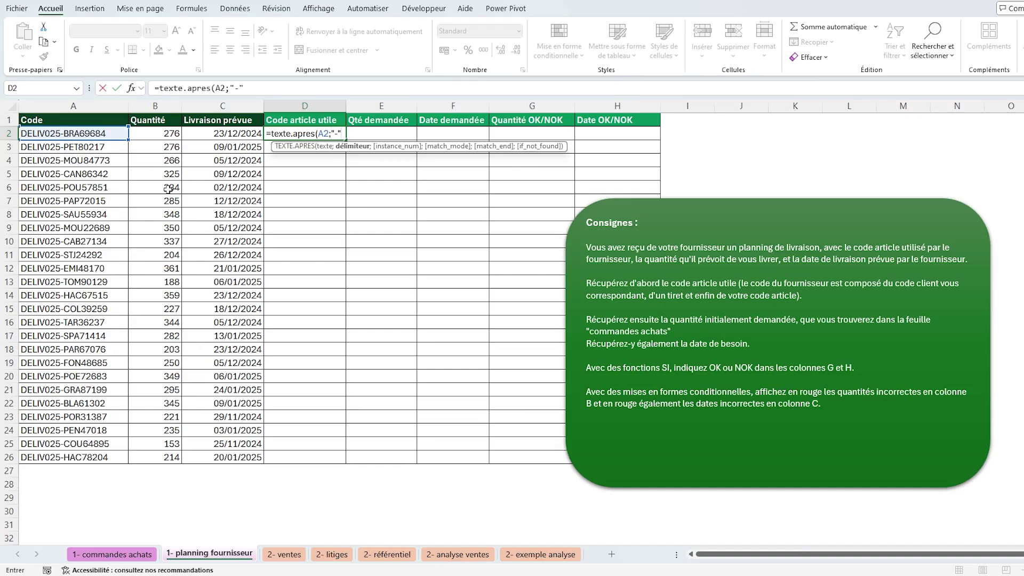
{"action": "type", "text": "\")"}
{"action": "key", "text": "ctrl+Return"}
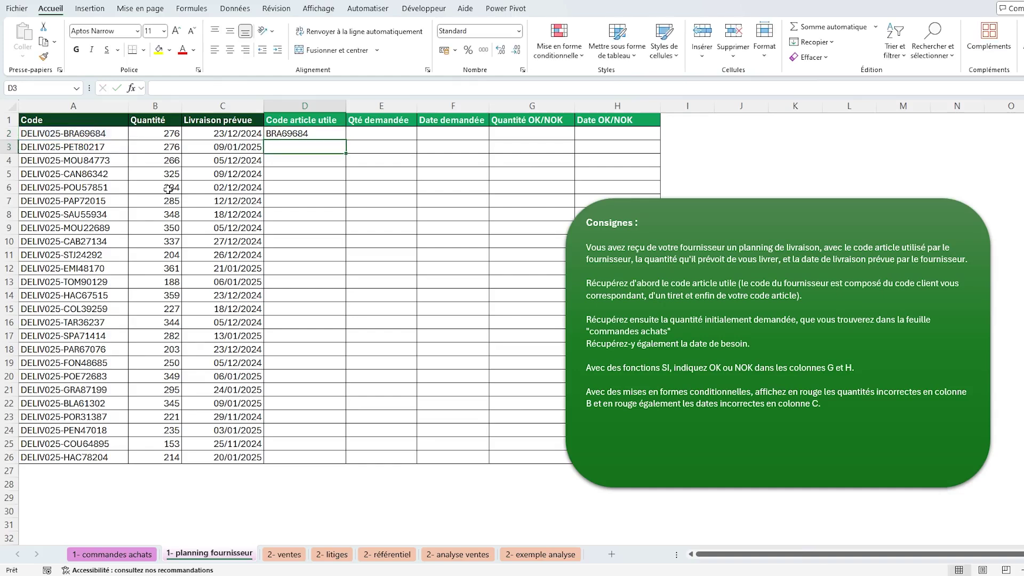
{"action": "double_click", "coordinate": [346, 140]}
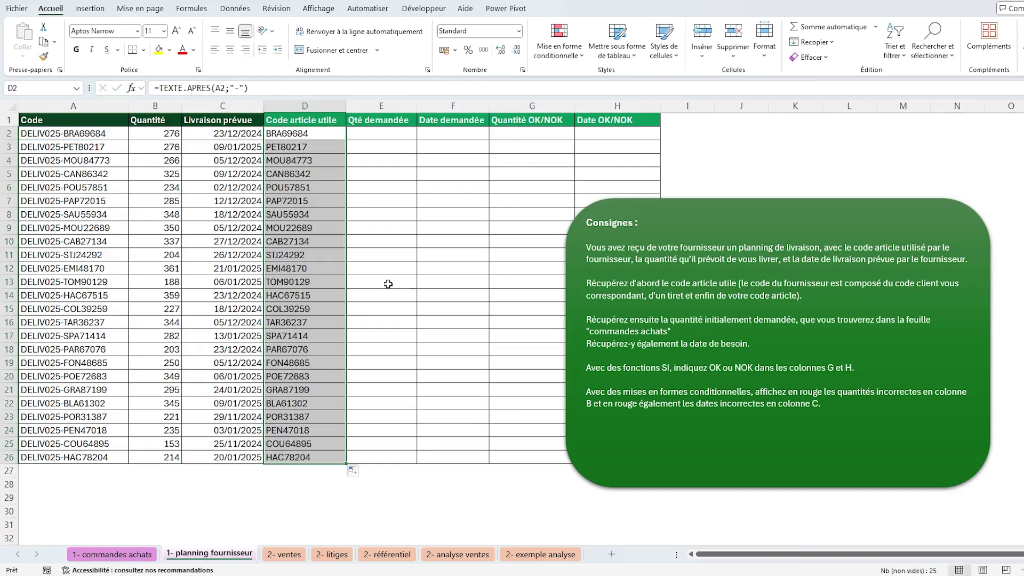
- Clear the formulas from D2:D26 in the Code article utile column
{"action": "left_click", "coordinate": [367, 226]}
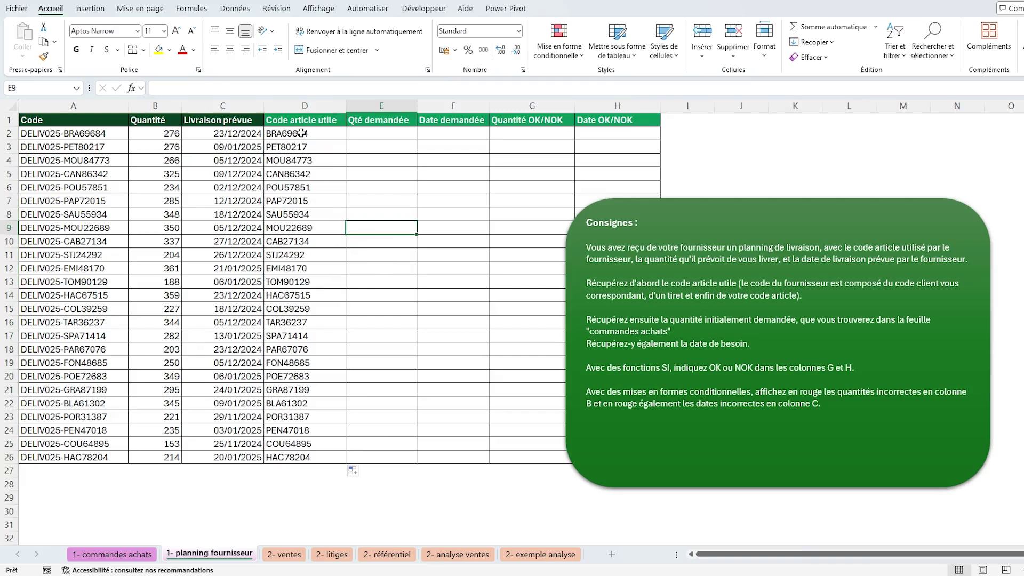
{"action": "left_click_drag", "start_coordinate": [299, 133], "coordinate": [300, 457]}
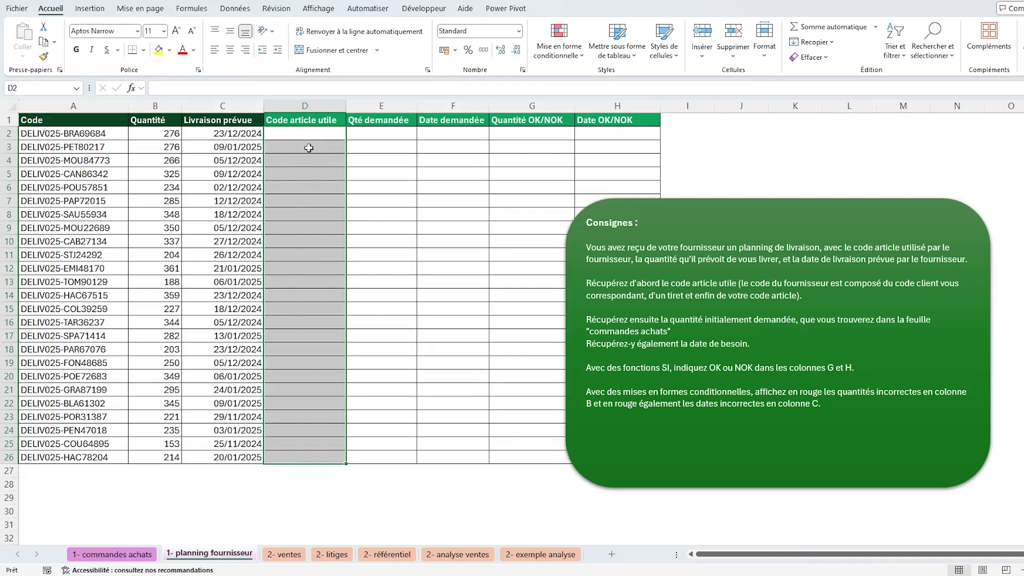
{"action": "key", "text": "Delete"}
- Extract the article code in D2 with =DROITE(A2;8) and fill the formula down the Code article utile column
{"action": "type", "text": "=droite("}
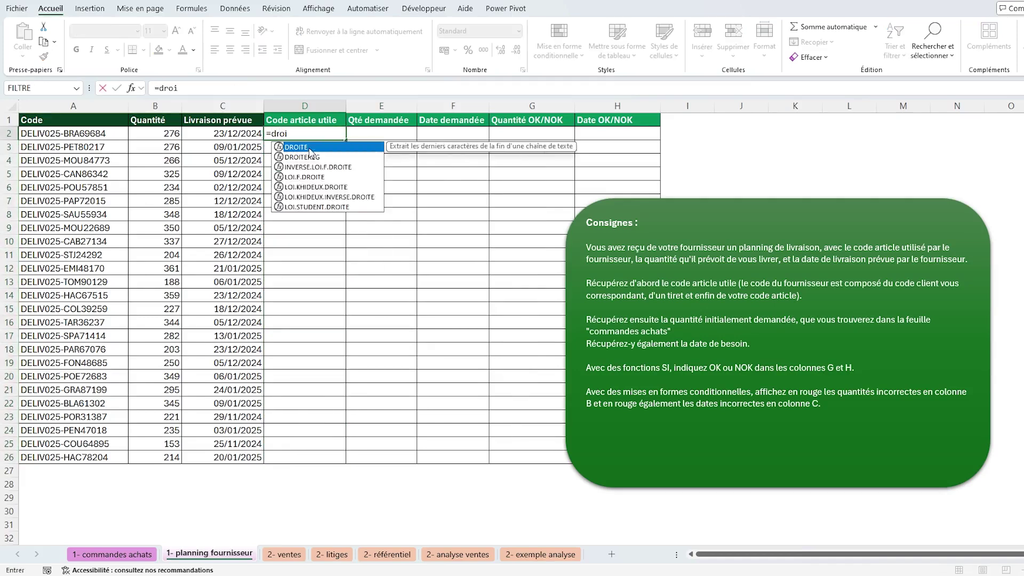
{"action": "left_click", "coordinate": [119, 134]}
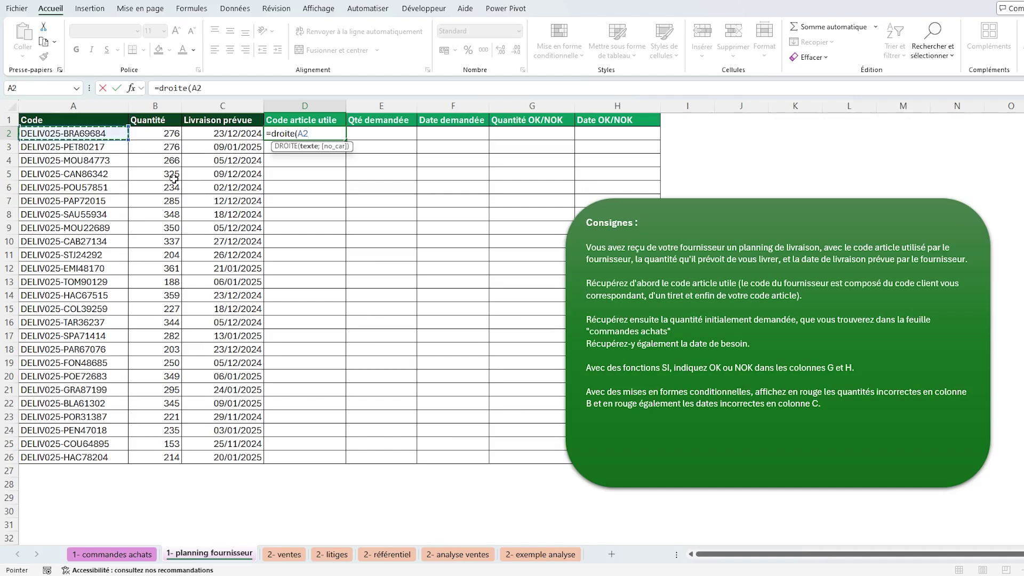
{"action": "type", "text": ";"}
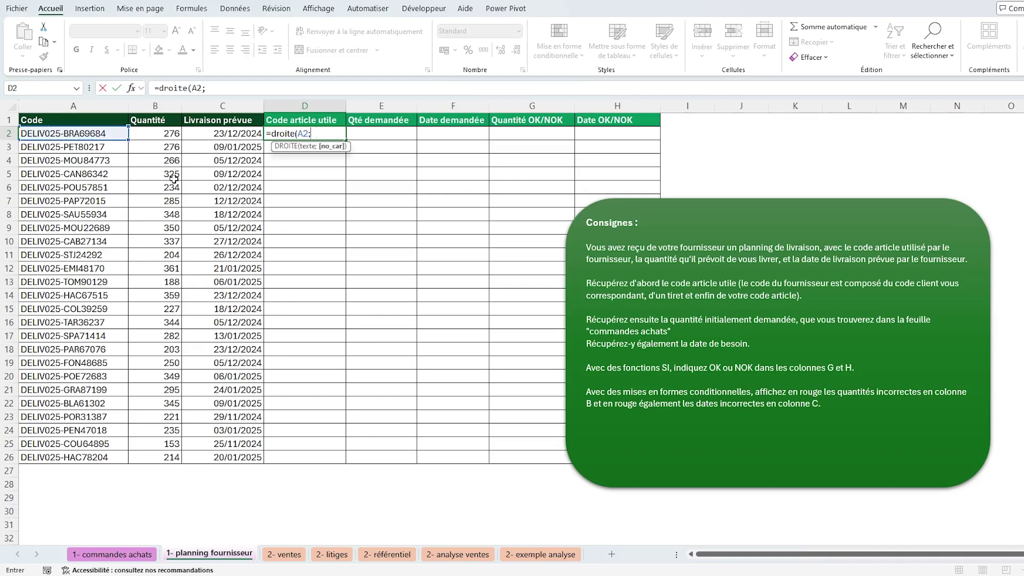
{"action": "type", "text": "8)"}
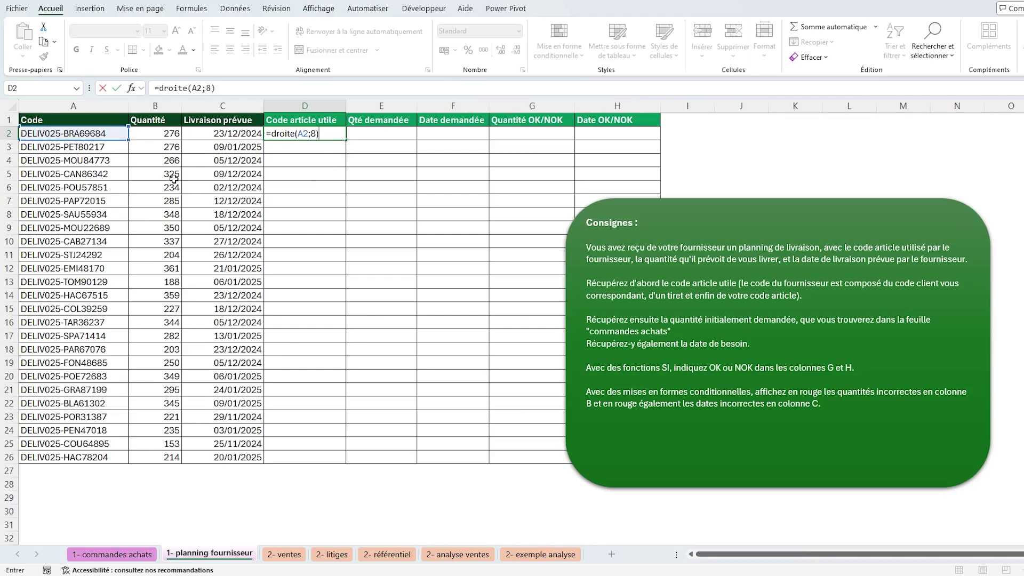
{"action": "key", "text": "Return"}
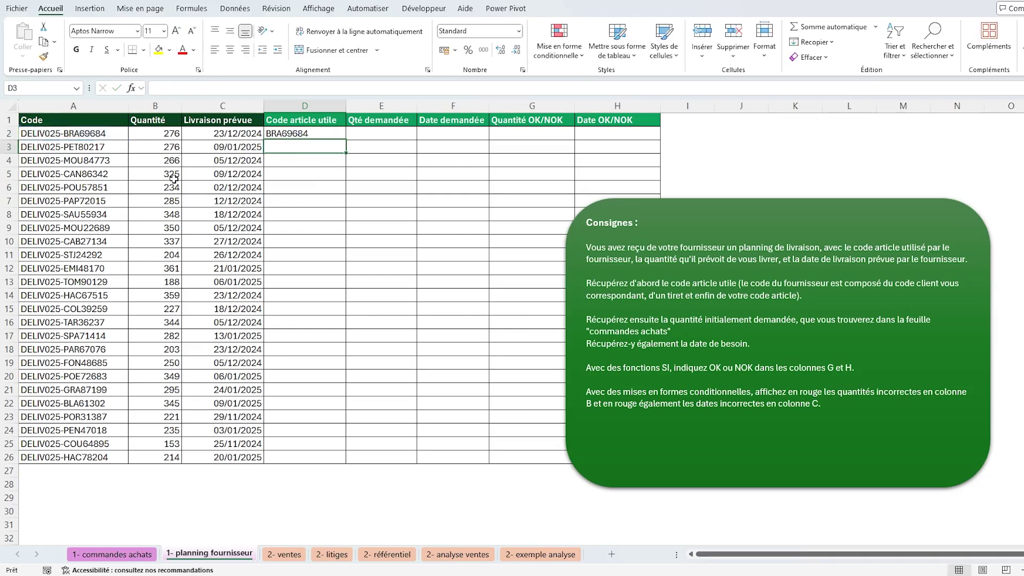
{"action": "left_click", "coordinate": [281, 128]}
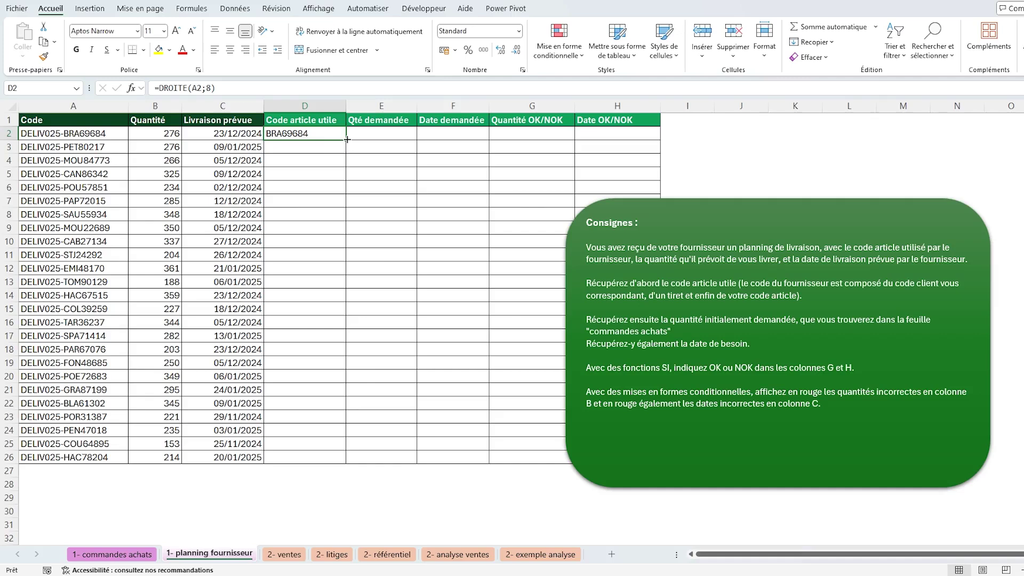
{"action": "double_click", "coordinate": [346, 141]}
- Begin a RECHERCHEV formula in E2 that looks up D2 in columns A:C of the "1- commandes achats" sheet
{"action": "left_click", "coordinate": [381, 135]}
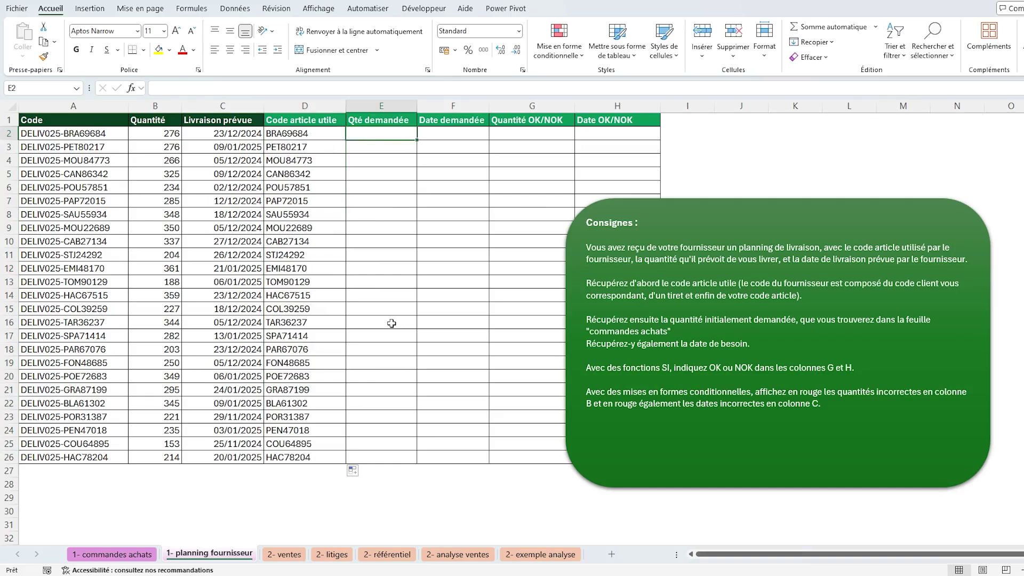
{"action": "type", "text": "=recher"}
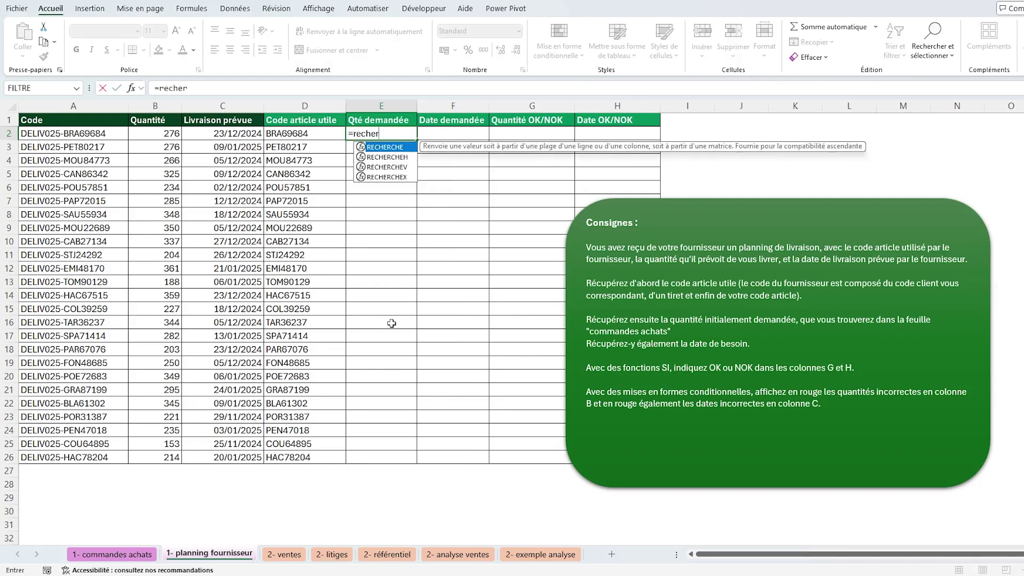
{"action": "type", "text": "chev("}
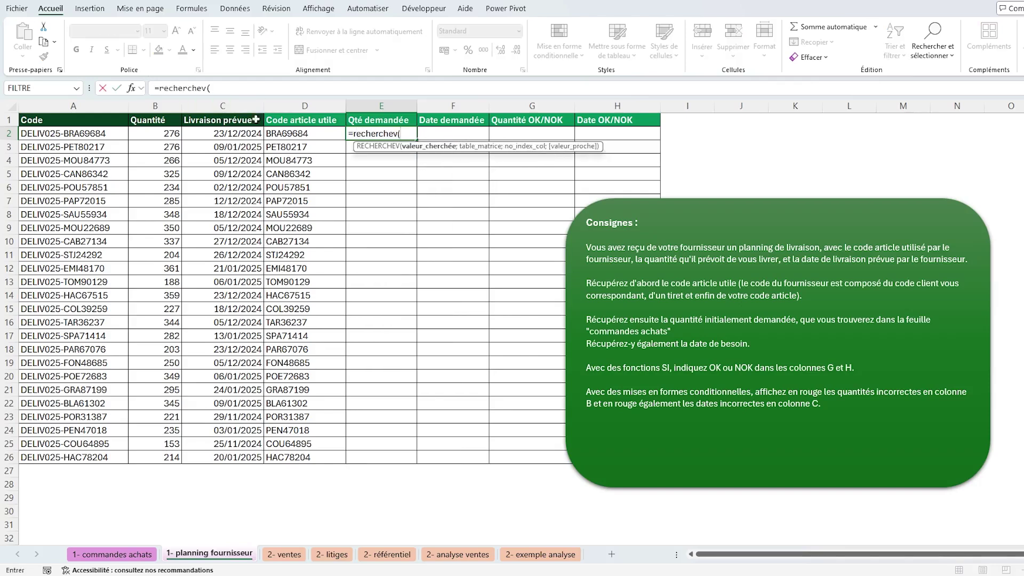
{"action": "left_click", "coordinate": [332, 132]}
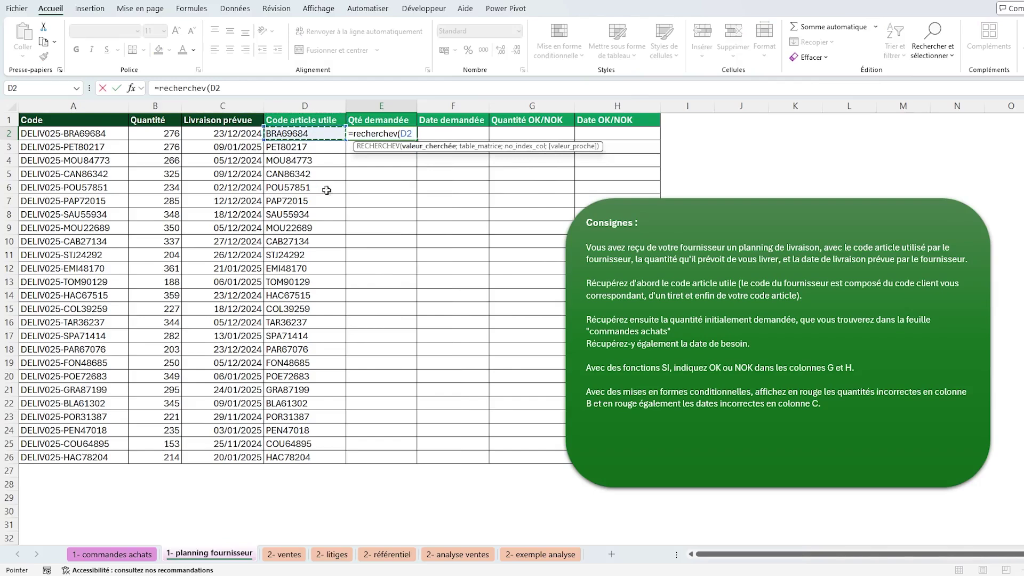
{"action": "type", "text": ";"}
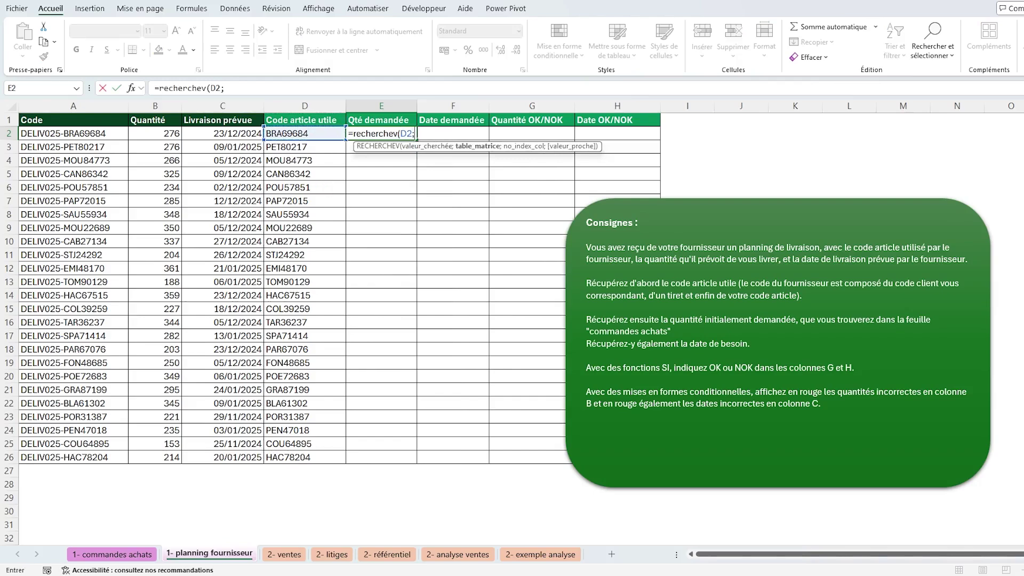
{"action": "left_click", "coordinate": [112, 555]}
{"action": "left_click", "coordinate": [56, 110]}
{"action": "left_click_drag", "start_coordinate": [56, 109], "coordinate": [417, 161]}
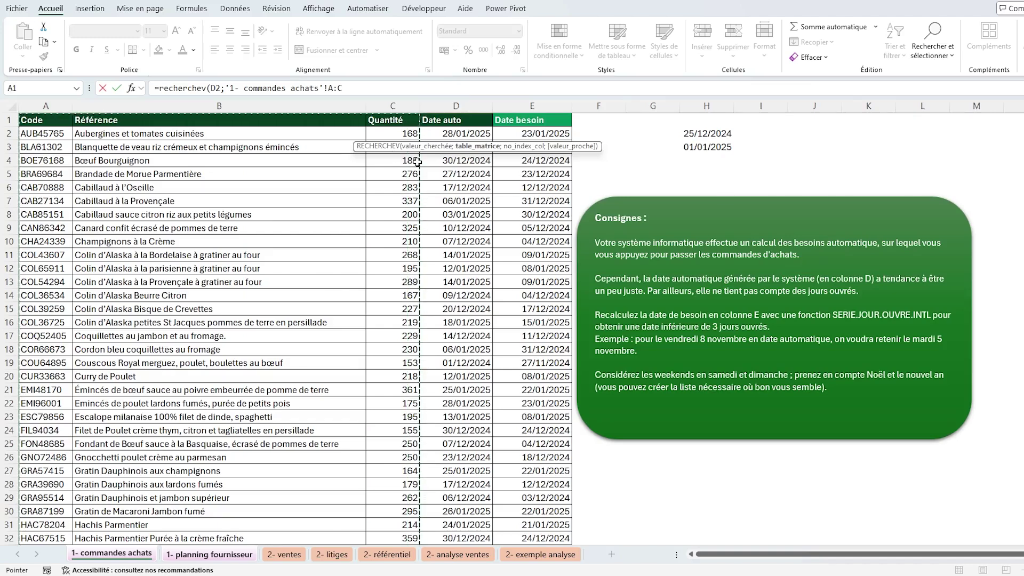
- Complete the E2 lookup with column index 3 and FAUX for an exact match, and fill it down the Qté demandée column
{"action": "type", "text": ";"}
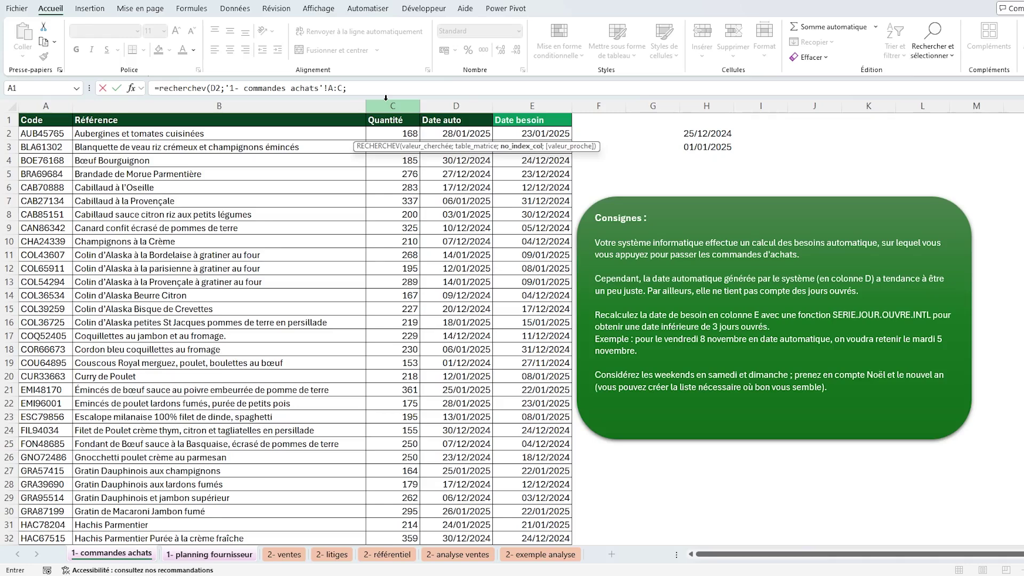
{"action": "type", "text": "3;"}
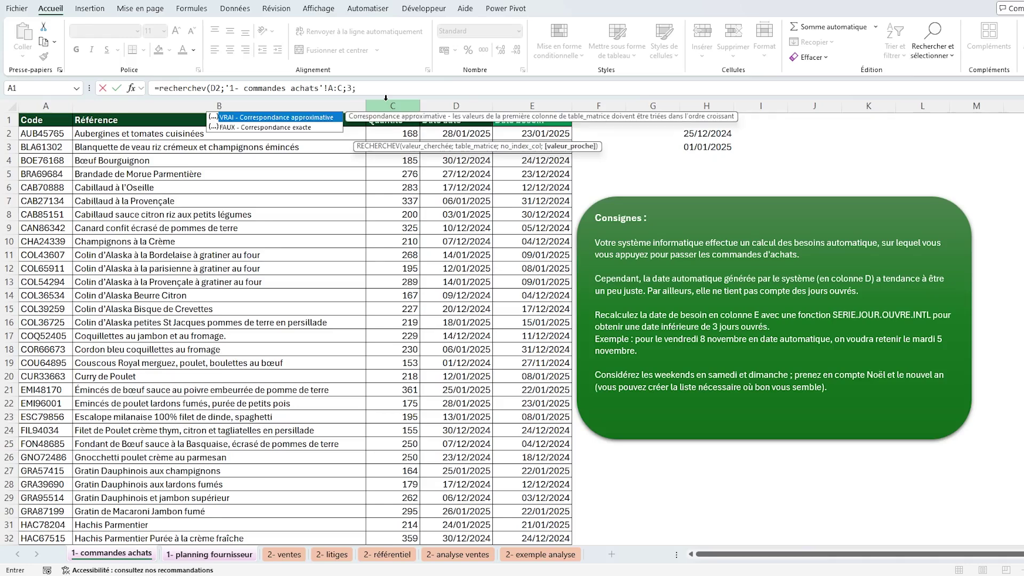
{"action": "type", "text": "fau"}
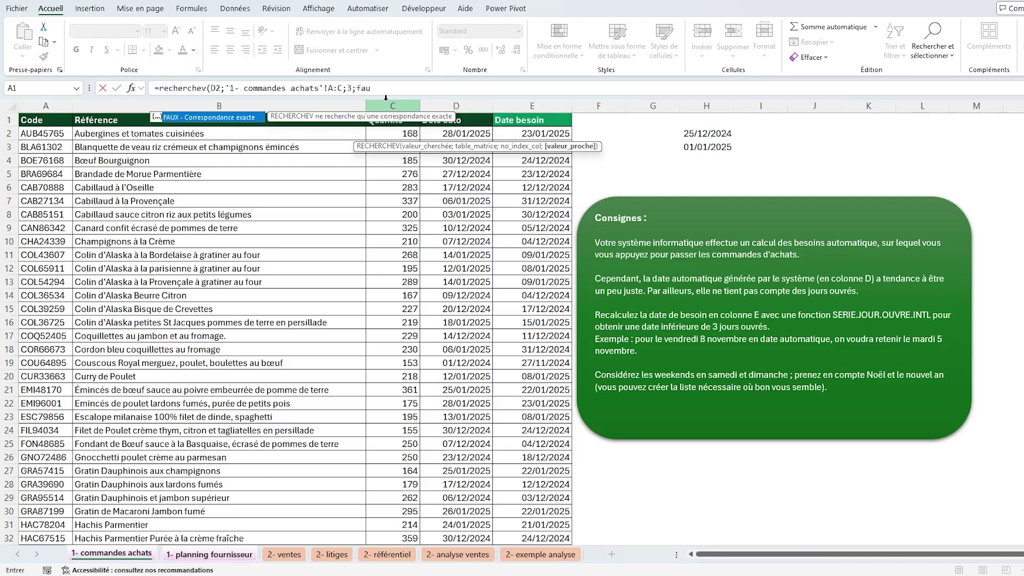
{"action": "type", "text": "x)"}
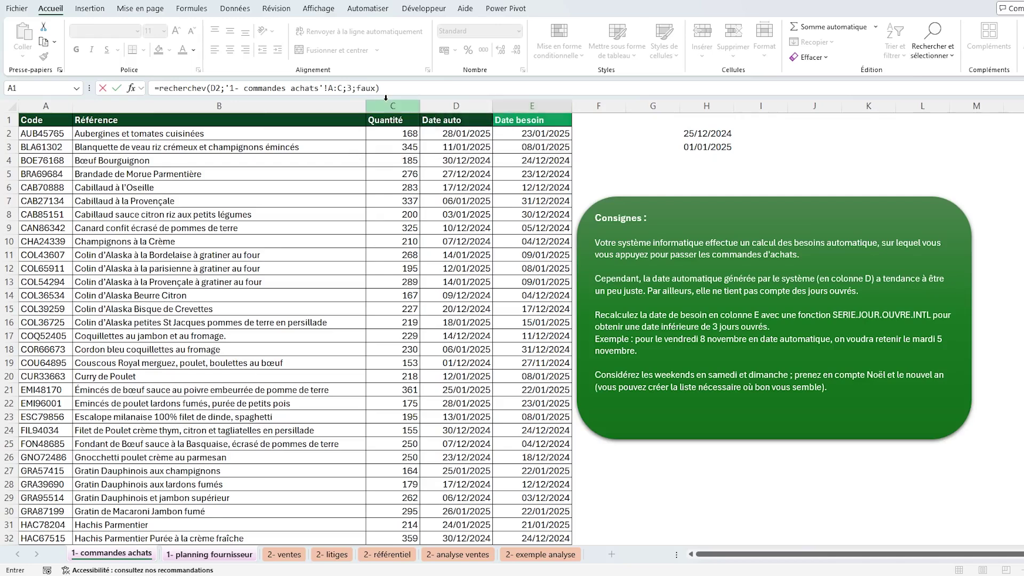
{"action": "key", "text": "Return"}
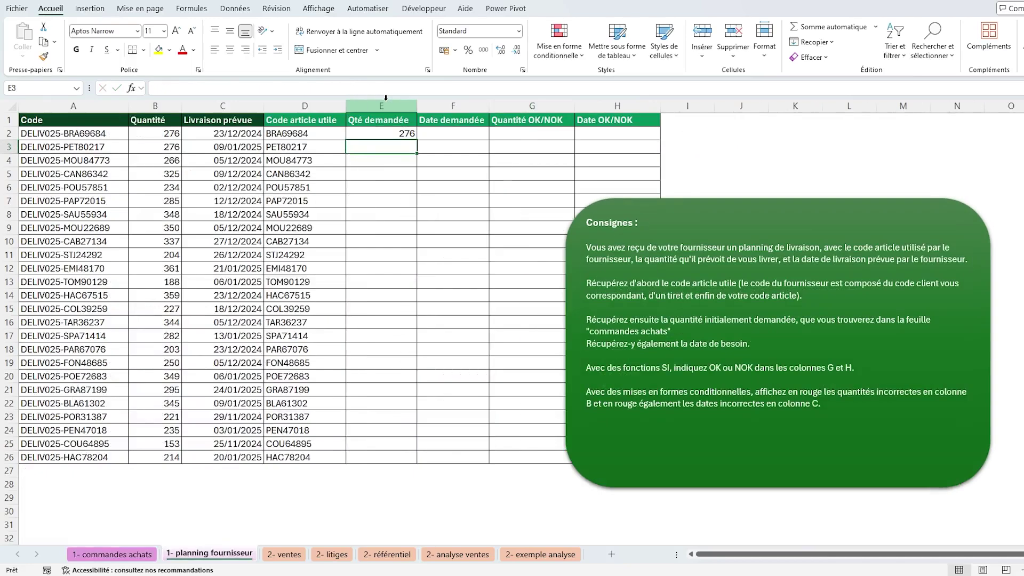
{"action": "left_click", "coordinate": [407, 132]}
{"action": "double_click", "coordinate": [416, 139]}
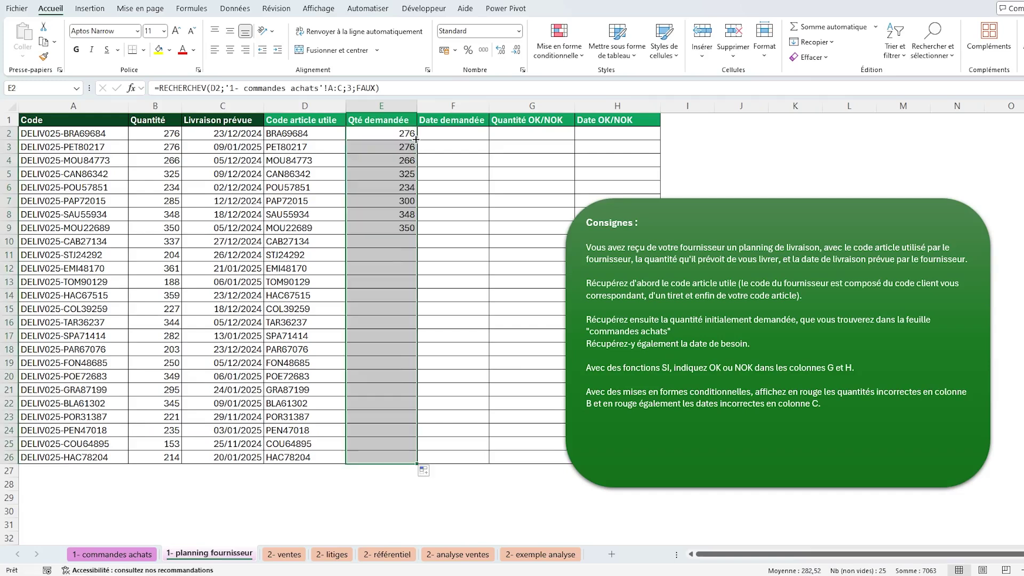
- Begin a RECHERCHEV formula in F2 that looks up D2 in columns A:E of the "1- commandes achats" sheet
{"action": "left_click", "coordinate": [448, 135]}
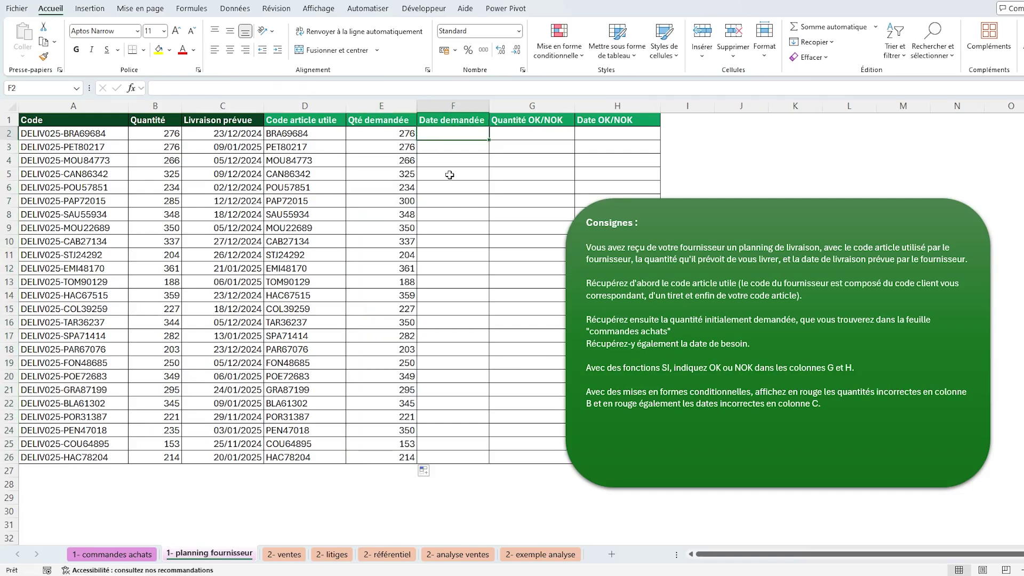
{"action": "type", "text": "=recher"}
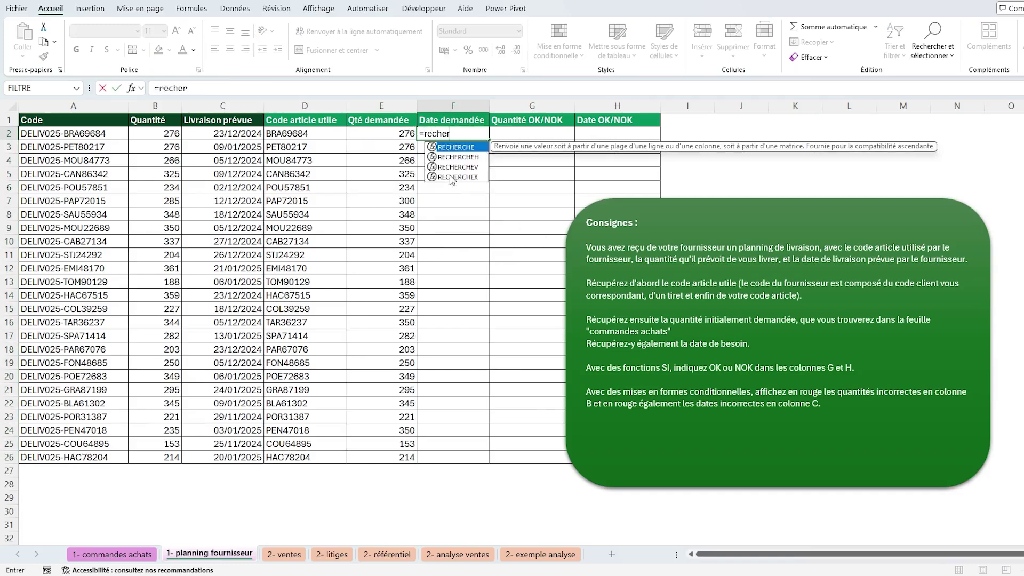
{"action": "type", "text": "chev("}
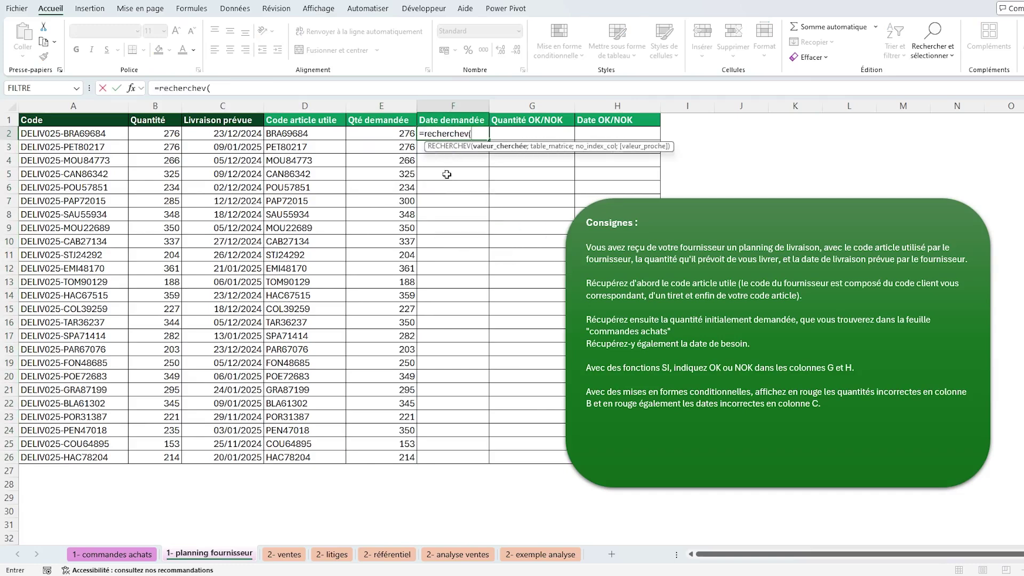
{"action": "left_click", "coordinate": [335, 133]}
{"action": "type", "text": ";"}
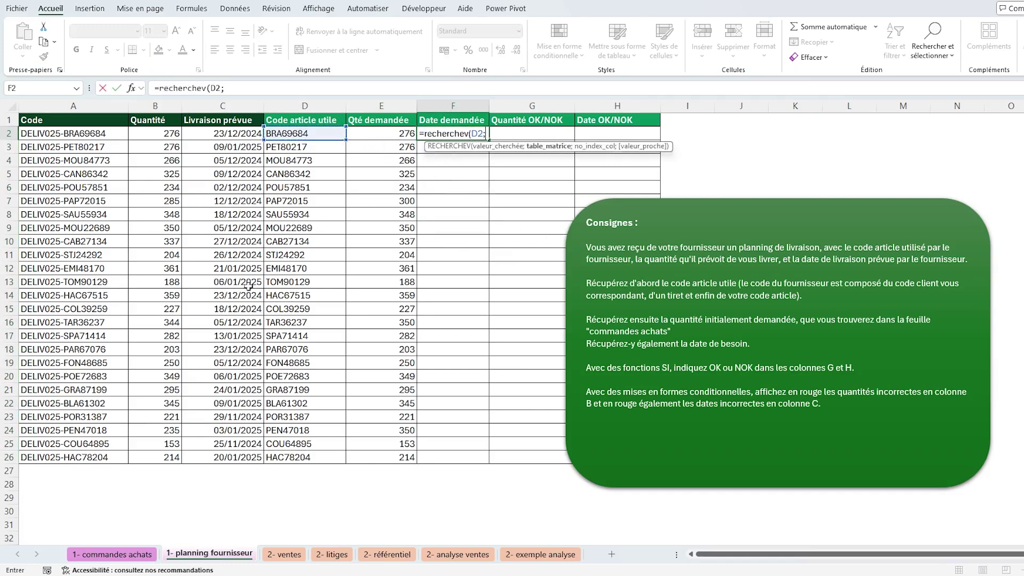
{"action": "left_click", "coordinate": [112, 555]}
{"action": "left_click_drag", "start_coordinate": [57, 109], "coordinate": [559, 124]}
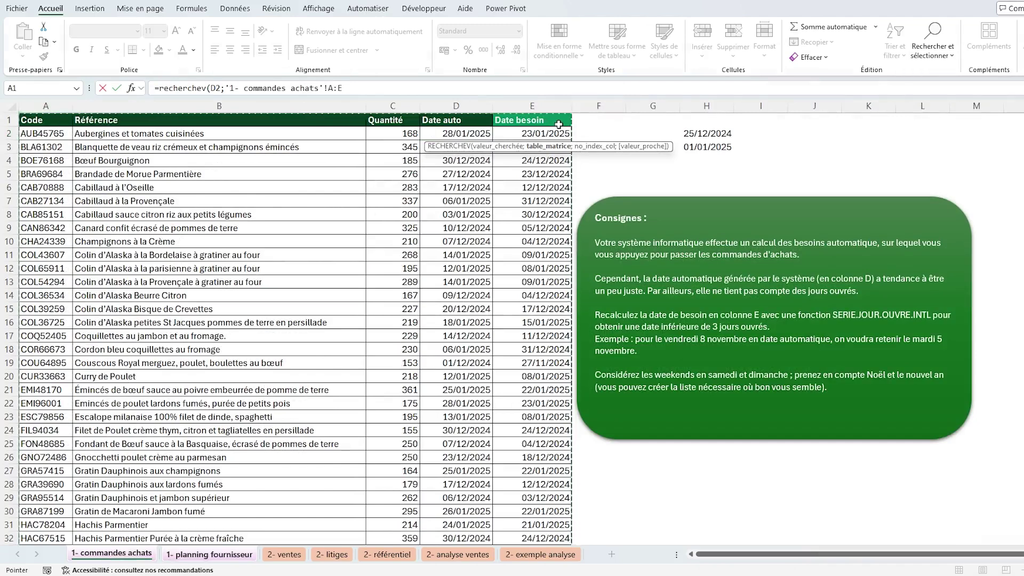
- Complete the F2 lookup with column index 5 and FAUX for an exact match, and fill it down the Date demandée column
{"action": "type", "text": ";"}
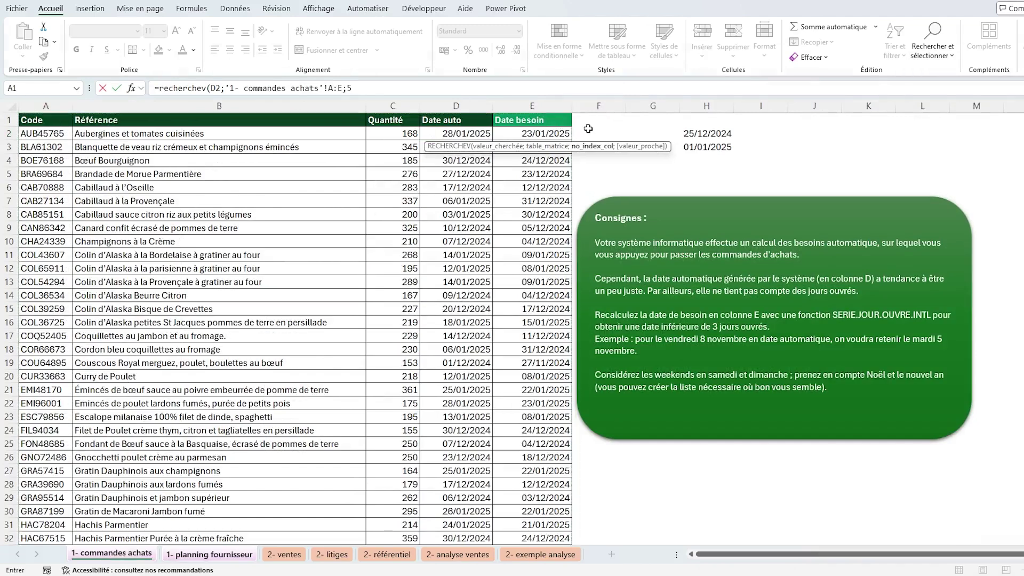
{"action": "type", "text": "5;"}
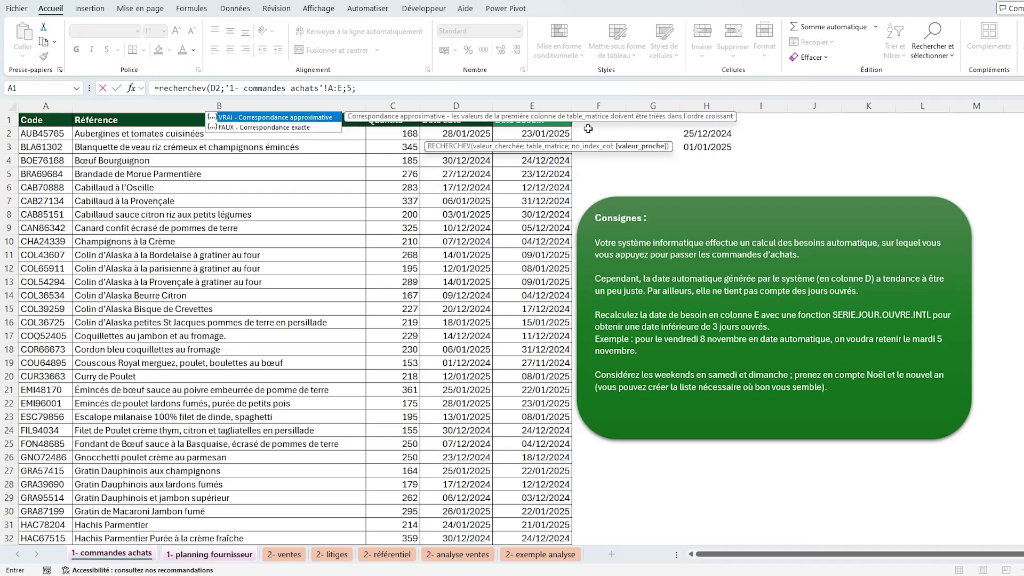
{"action": "type", "text": "faux)"}
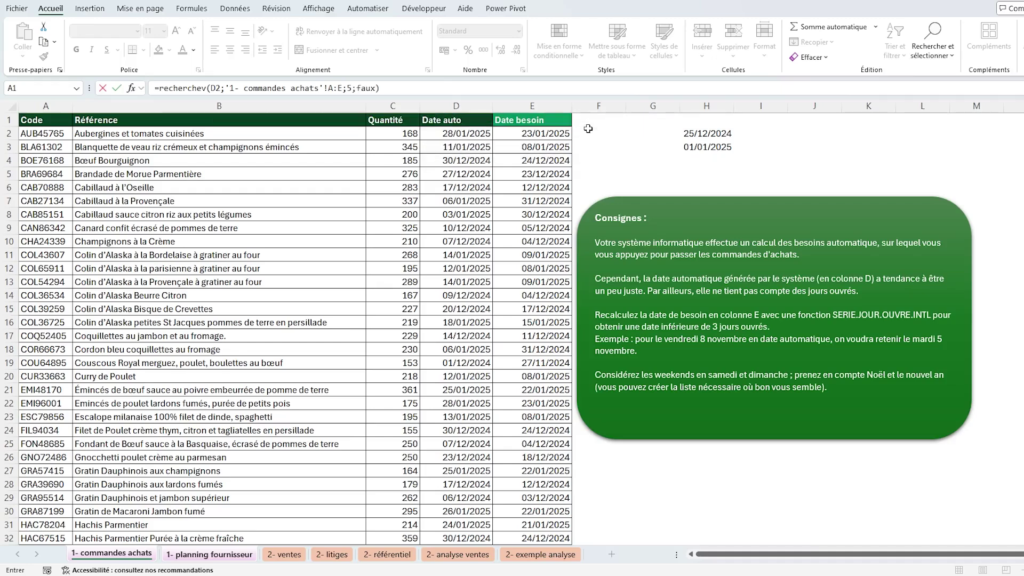
{"action": "key", "text": "Return"}
{"action": "left_click", "coordinate": [470, 135]}
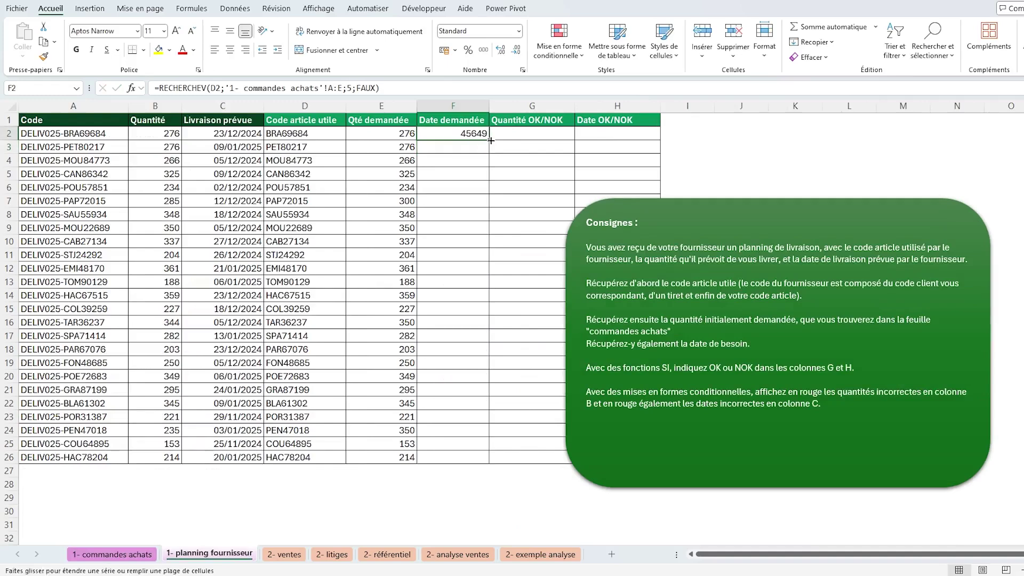
{"action": "double_click", "coordinate": [490, 140]}
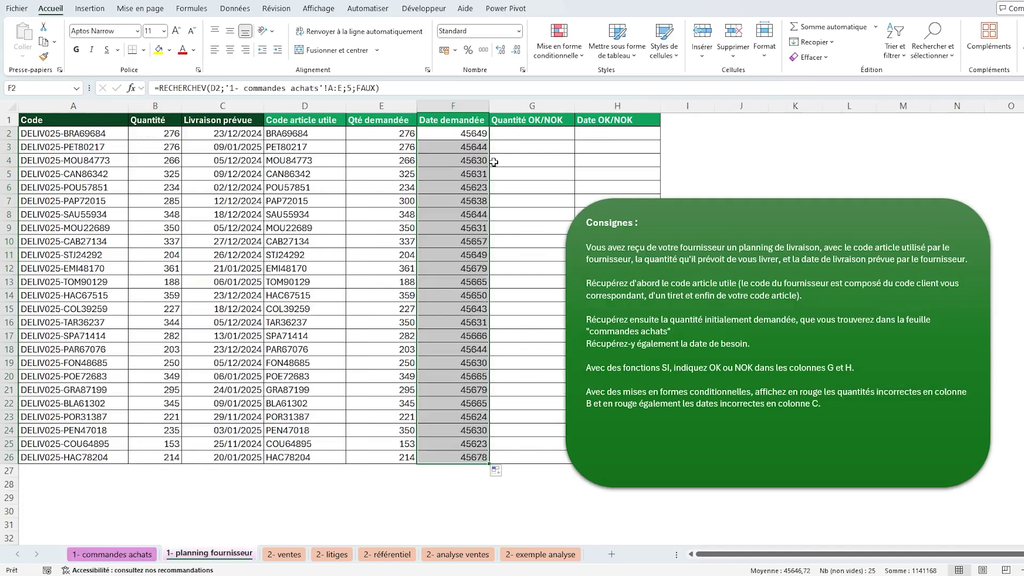
- Format the Date demandée values in F2:F26 as short dates (Date courte)
{"action": "left_click", "coordinate": [444, 136]}
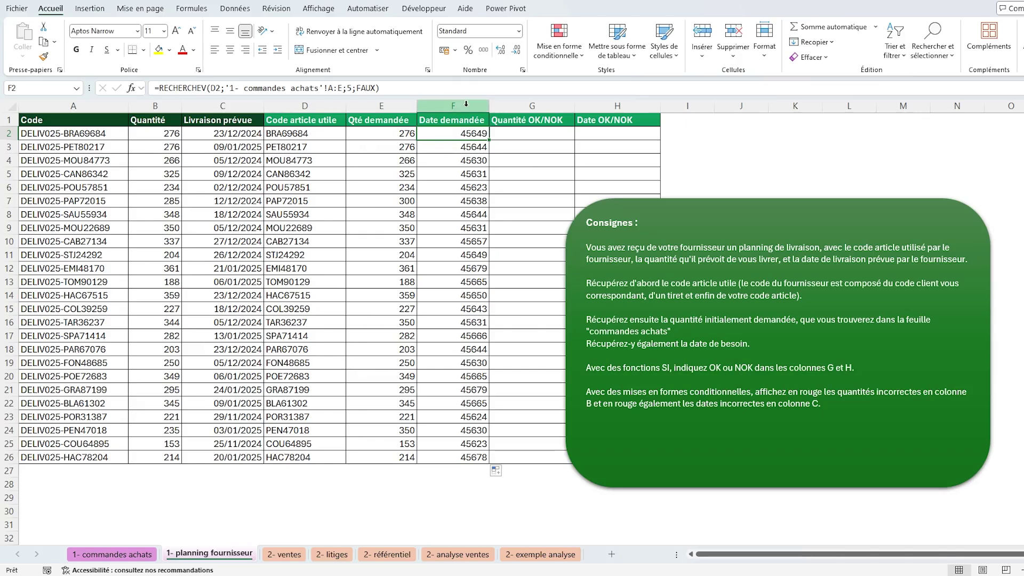
{"action": "left_click_drag", "start_coordinate": [454, 135], "coordinate": [453, 455]}
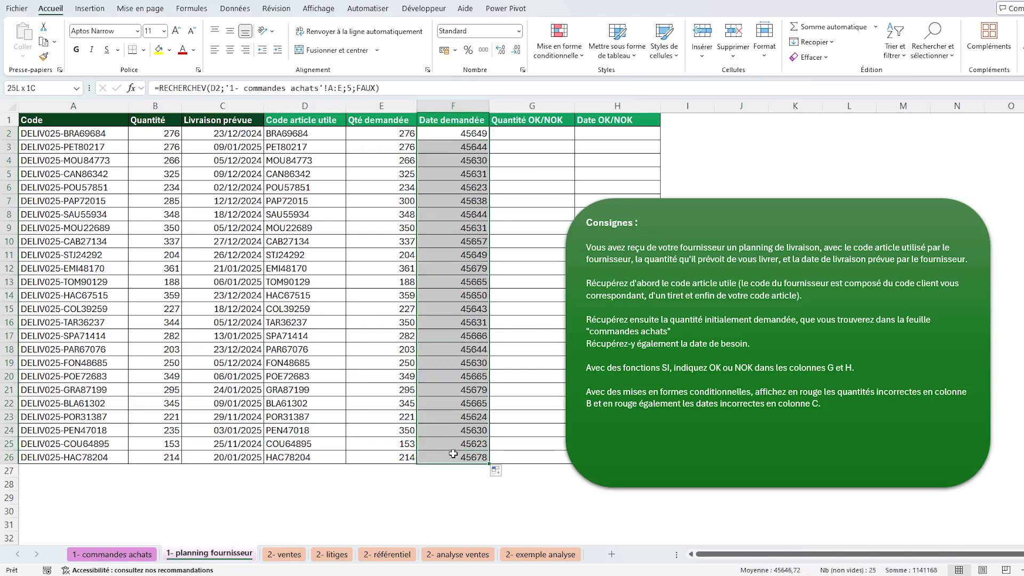
{"action": "left_click", "coordinate": [518, 31]}
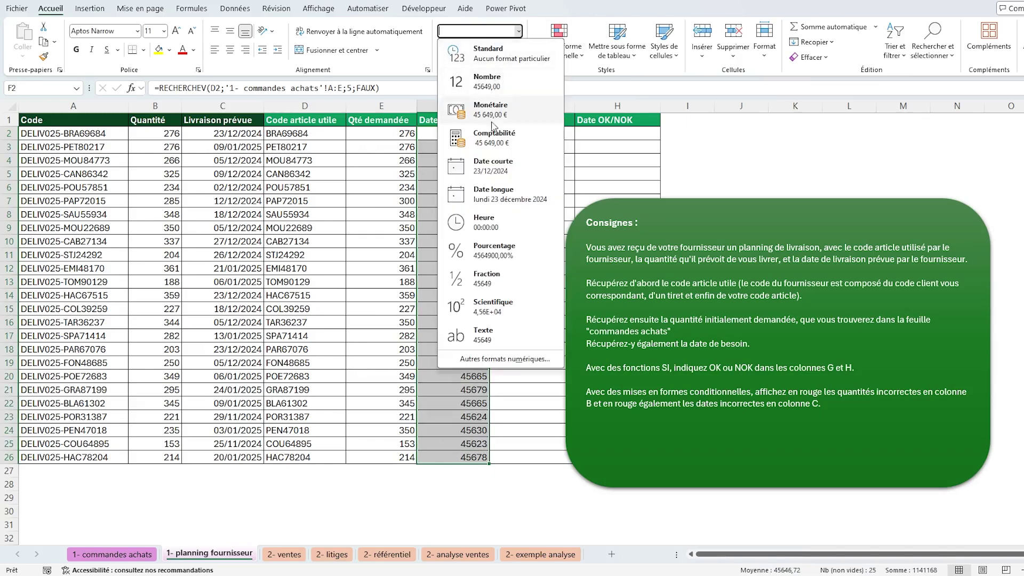
{"action": "left_click", "coordinate": [511, 170]}
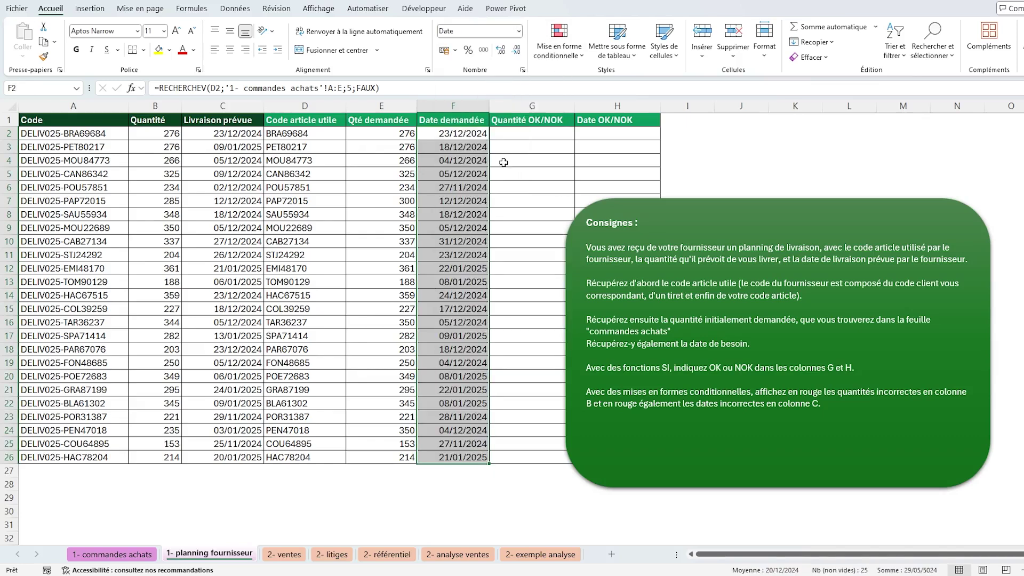
- Switch F2 to the Standard number format and back to Date courte
{"action": "left_click", "coordinate": [474, 137]}
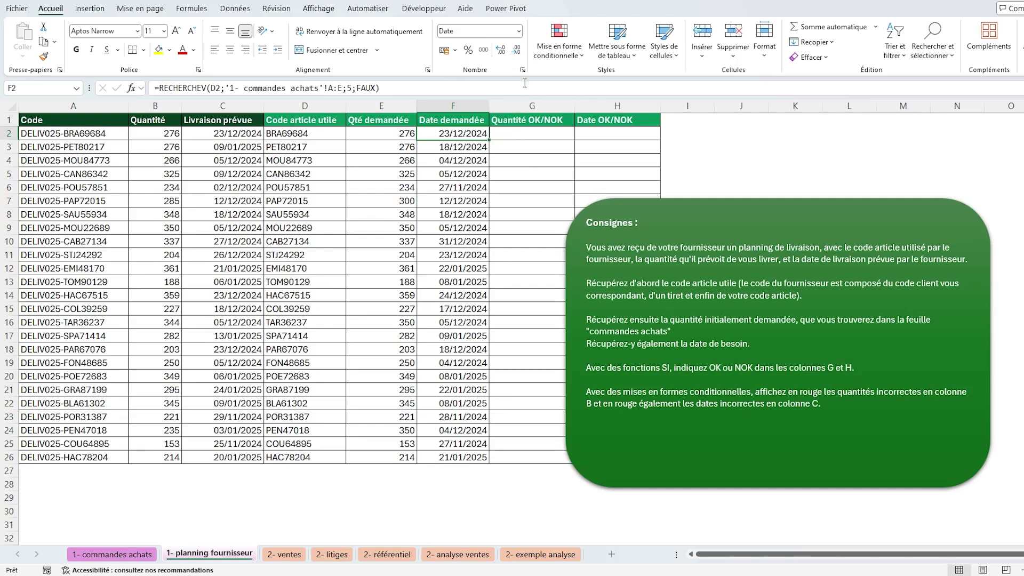
{"action": "left_click", "coordinate": [519, 32]}
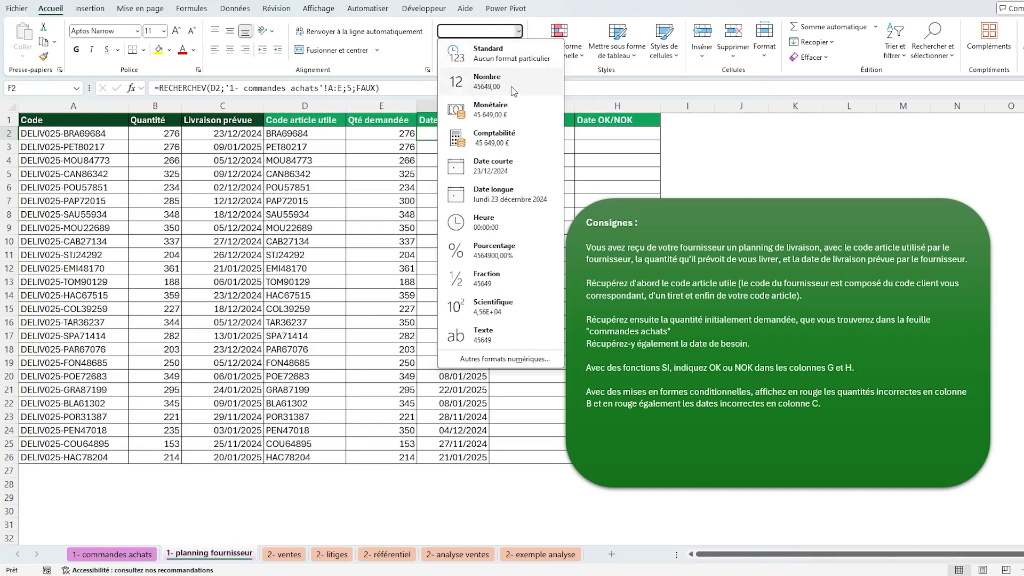
{"action": "left_click", "coordinate": [512, 53]}
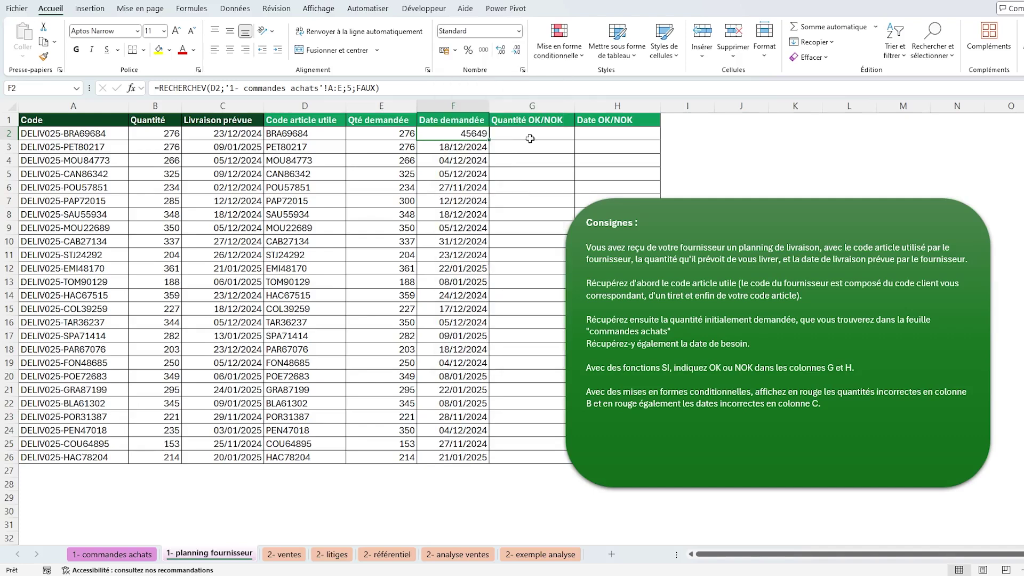
{"action": "left_click", "coordinate": [519, 32]}
{"action": "left_click", "coordinate": [506, 165]}
- Move the Consignes box down away from the upper table rows, and begin an SI formula in G2 testing whether B2<E2
{"action": "left_click", "coordinate": [623, 206]}
{"action": "left_click_drag", "start_coordinate": [623, 206], "coordinate": [659, 241]}
{"action": "left_click", "coordinate": [529, 135]}
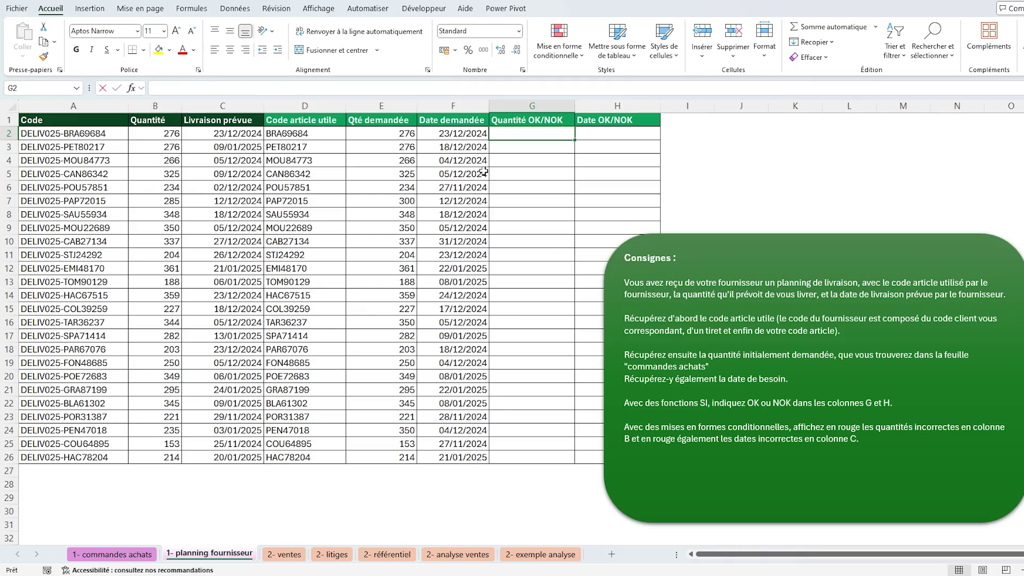
{"action": "type", "text": "=si"}
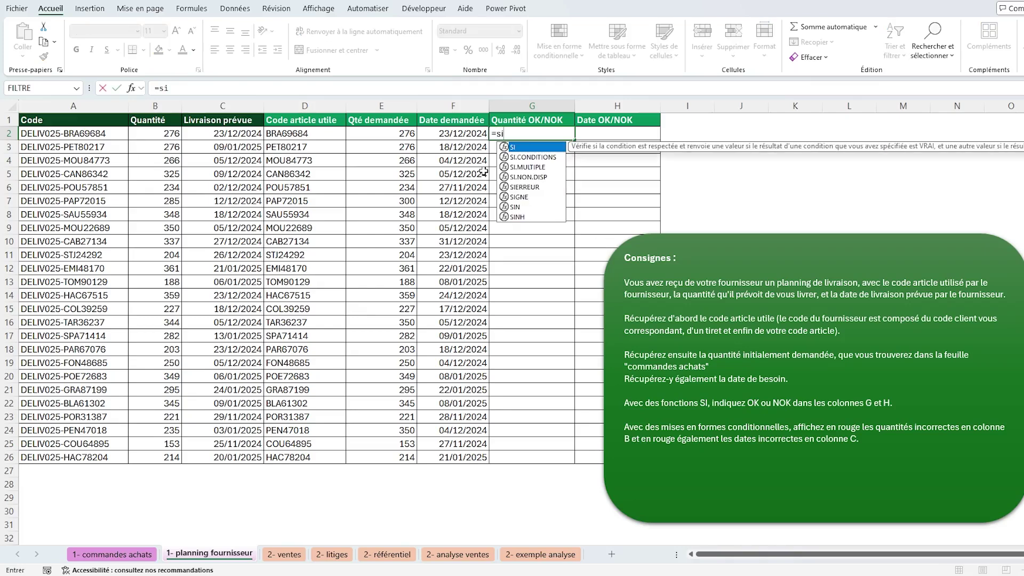
{"action": "type", "text": "("}
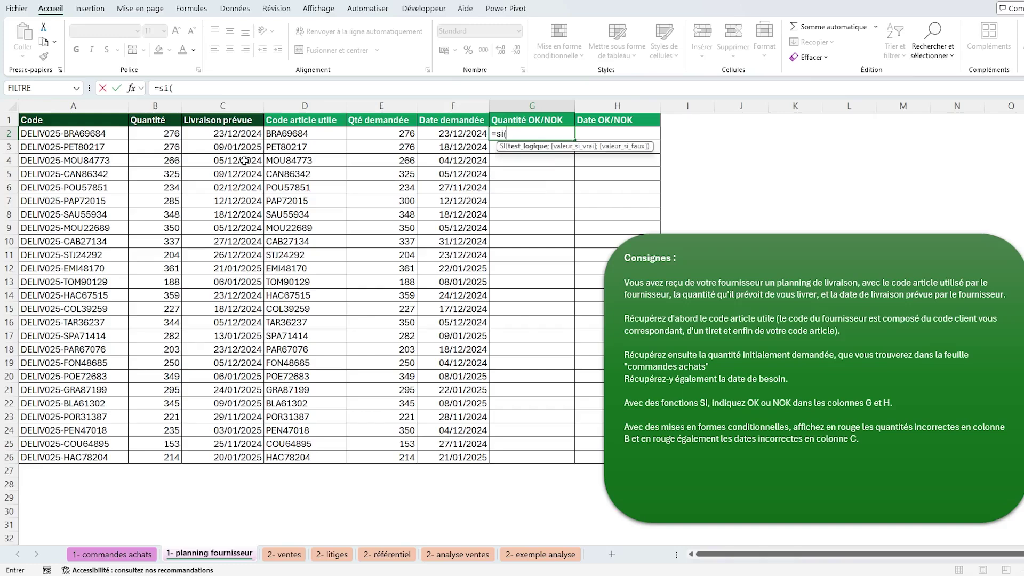
{"action": "left_click", "coordinate": [148, 129]}
{"action": "type", "text": "<"}
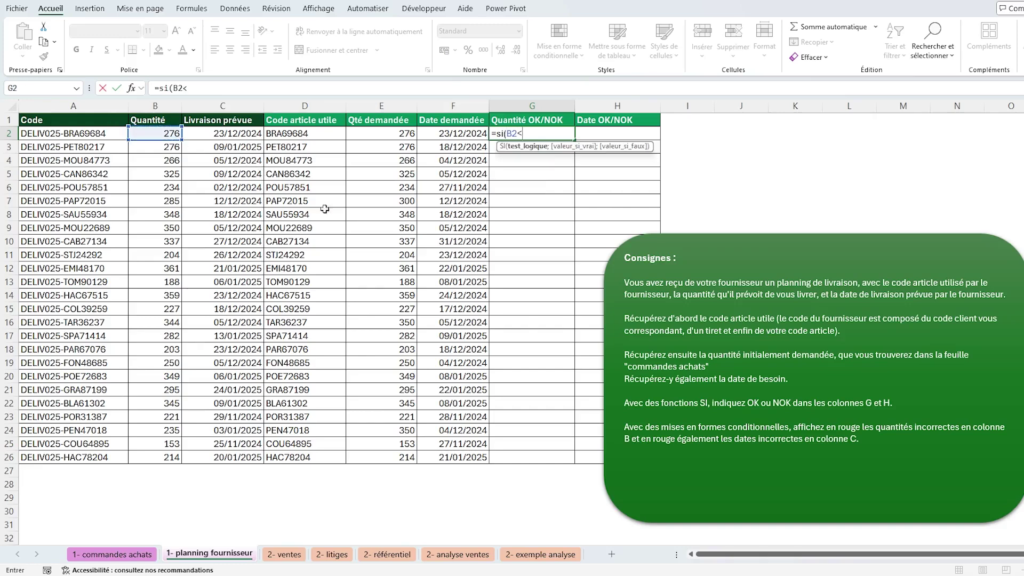
{"action": "left_click", "coordinate": [389, 133]}
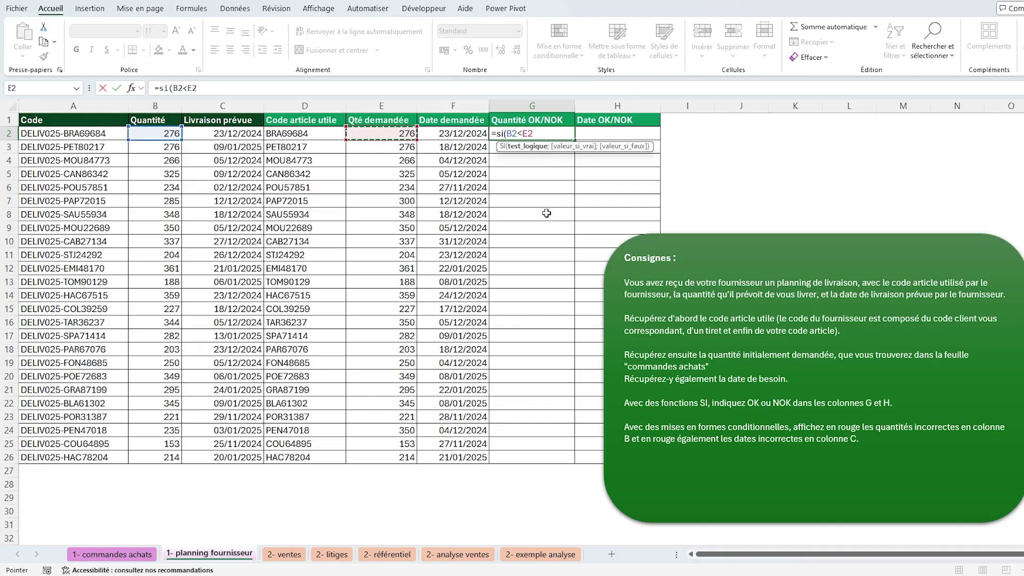
- Complete the G2 formula as =SI(B2<E2;"NOK";"OK") down the whole Quantité OK/NOK column, and check rows 7 and 16
{"action": "type", "text": ";\""}
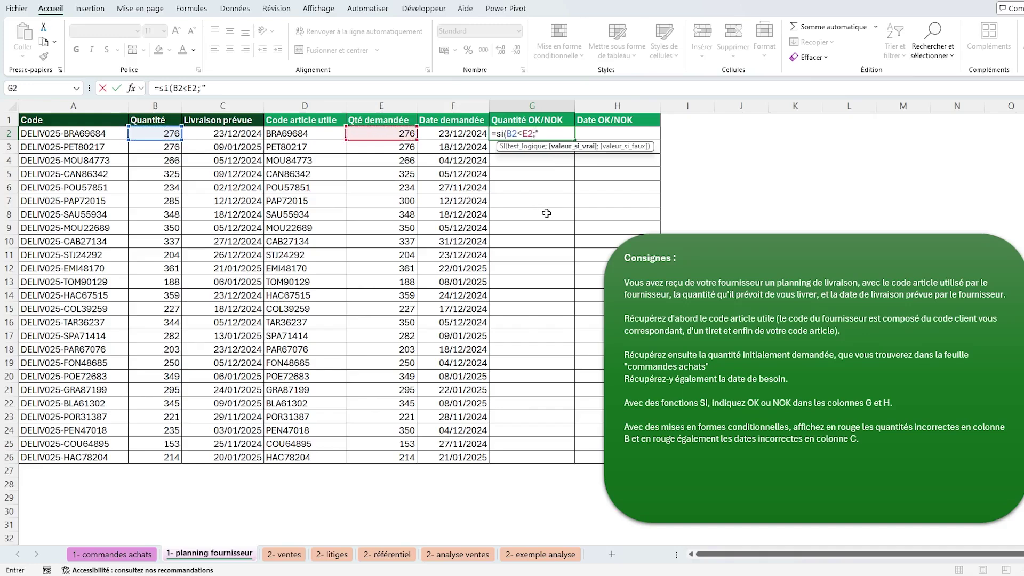
{"action": "type", "text": "NOK\";"}
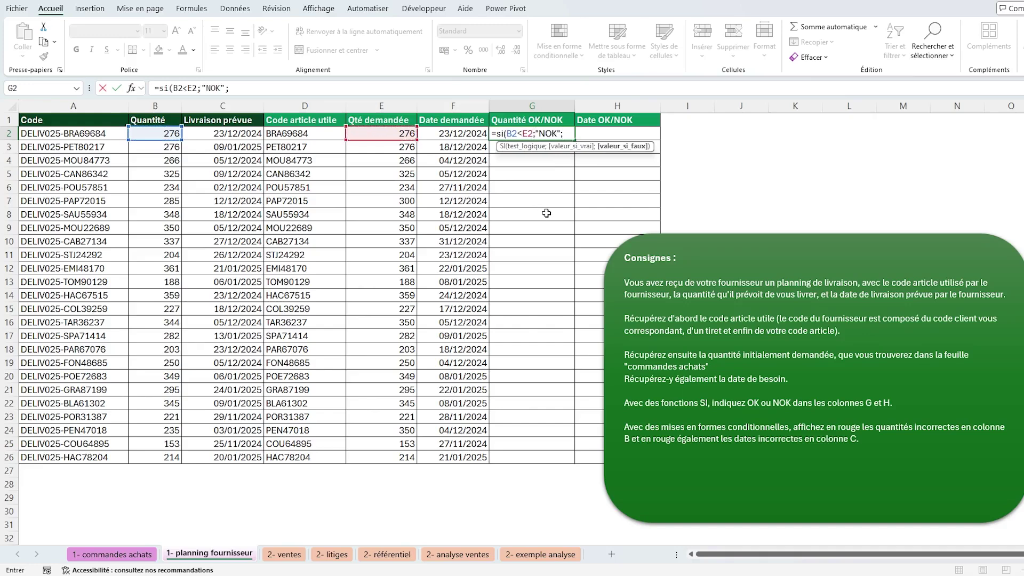
{"action": "type", "text": "\"OK"}
{"action": "key", "text": "Return"}
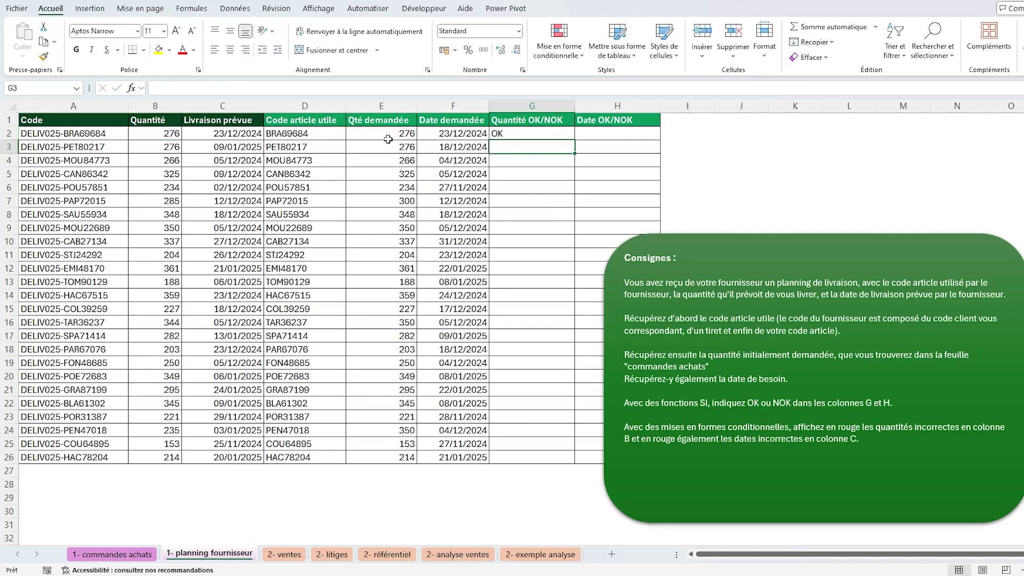
{"action": "left_click", "coordinate": [543, 134]}
{"action": "double_click", "coordinate": [576, 142]}
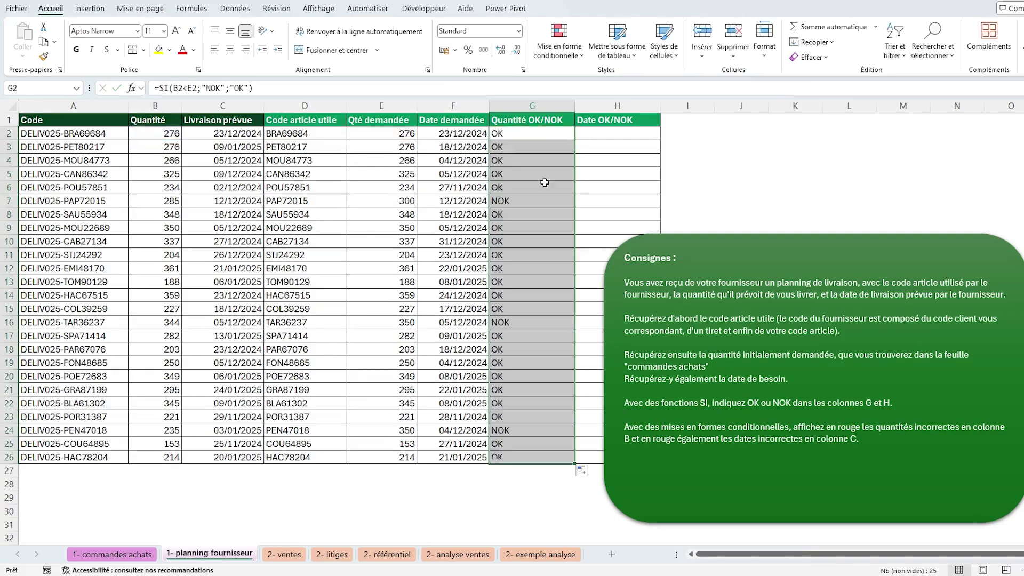
{"action": "left_click_drag", "start_coordinate": [515, 202], "coordinate": [96, 205]}
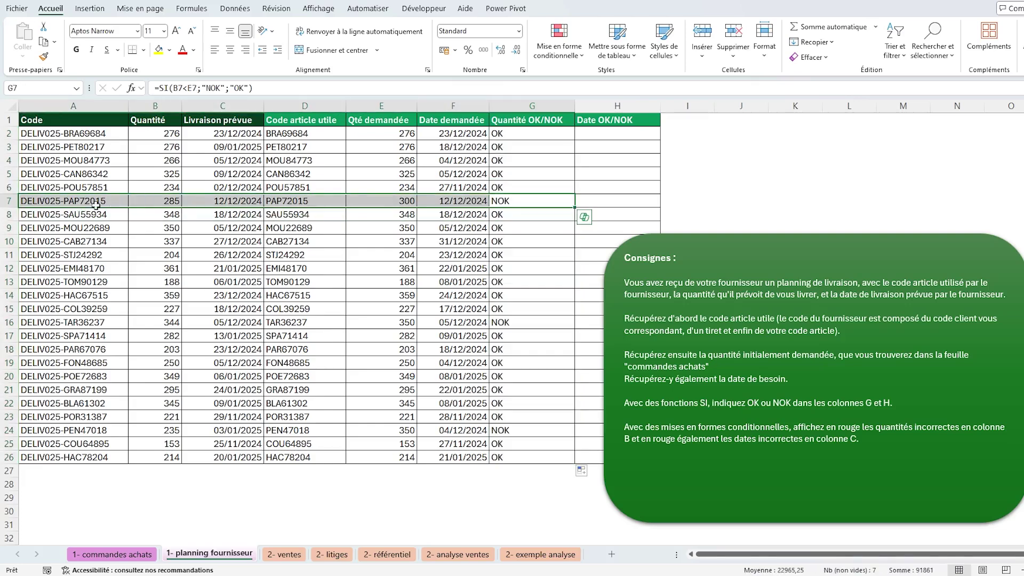
{"action": "left_click_drag", "start_coordinate": [517, 322], "coordinate": [184, 319]}
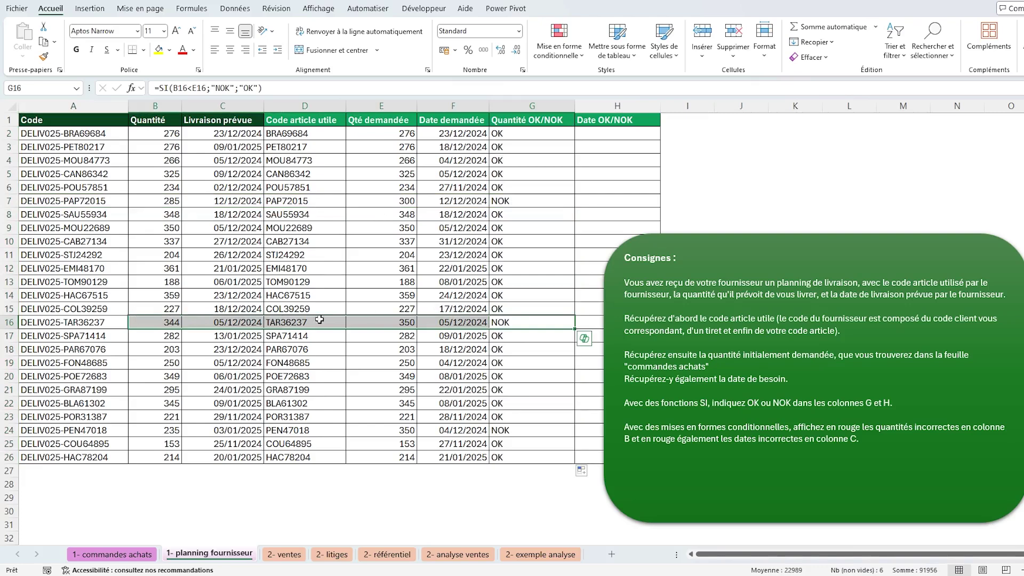
{"action": "left_click", "coordinate": [389, 323]}
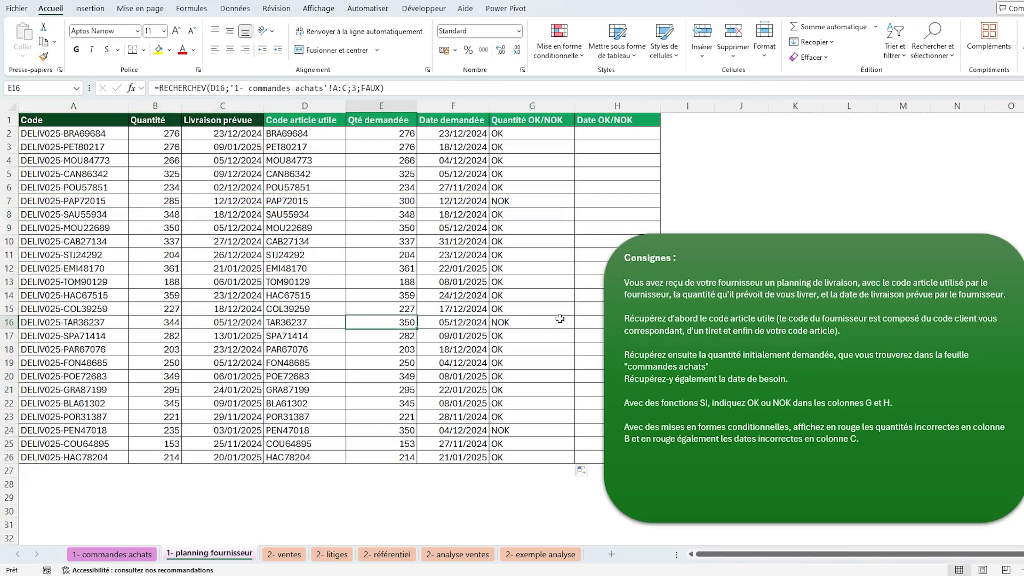
- Enter the formula =SI(C2>F2;"NOK";"OK") in H2 to compare the planned delivery date with the requested date
{"action": "left_click", "coordinate": [610, 137]}
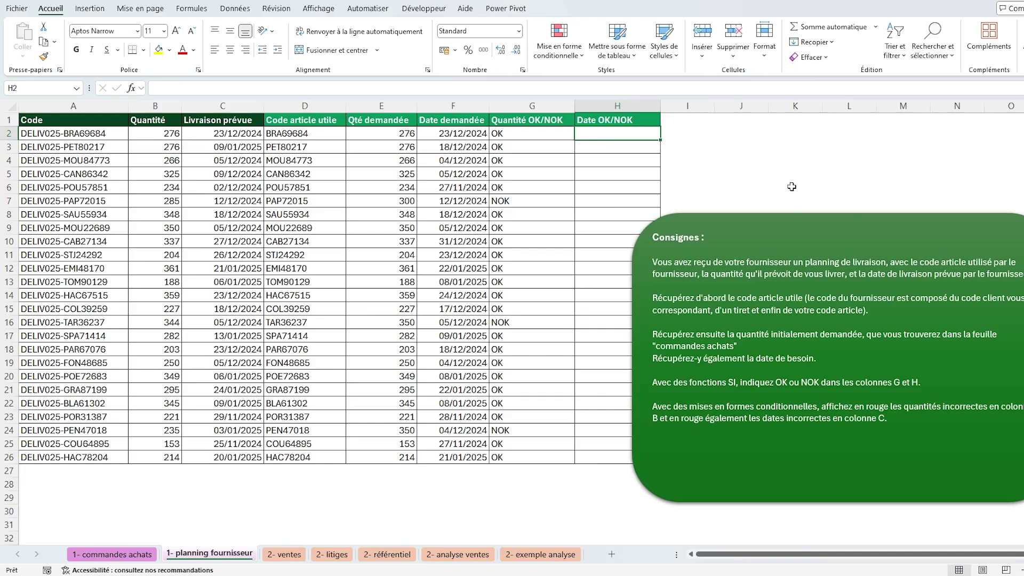
{"action": "type", "text": "=si"}
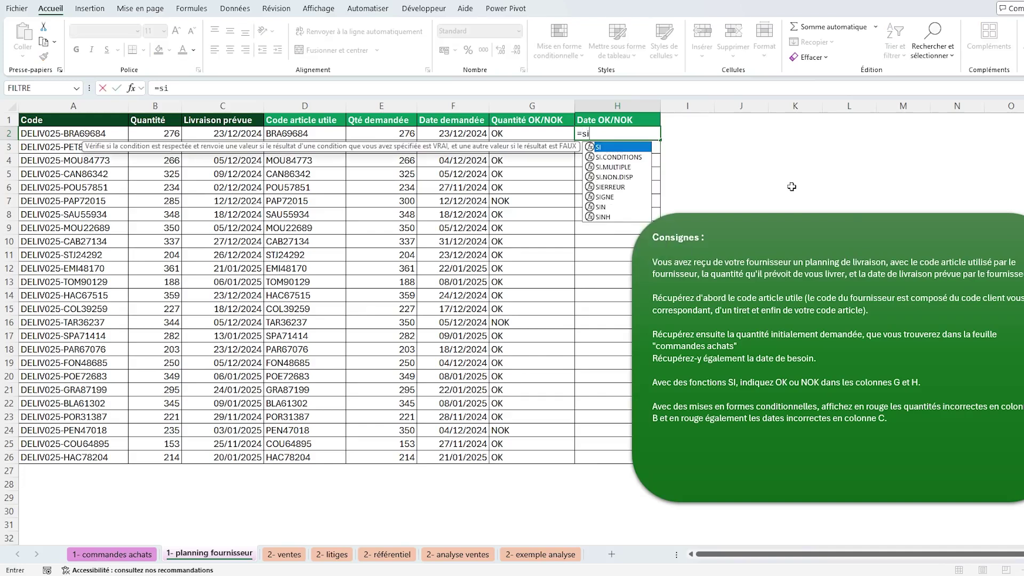
{"action": "type", "text": "("}
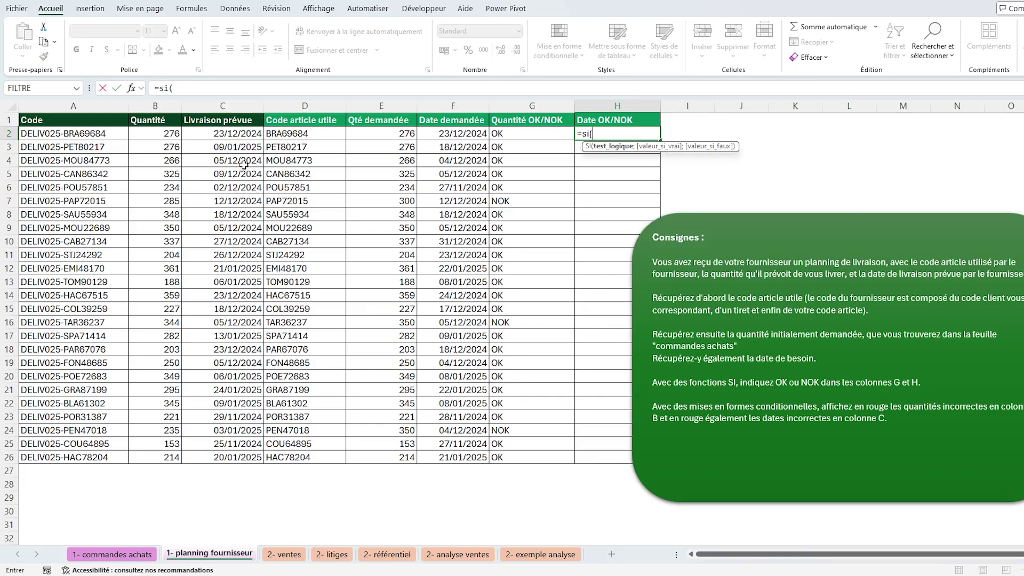
{"action": "left_click", "coordinate": [228, 135]}
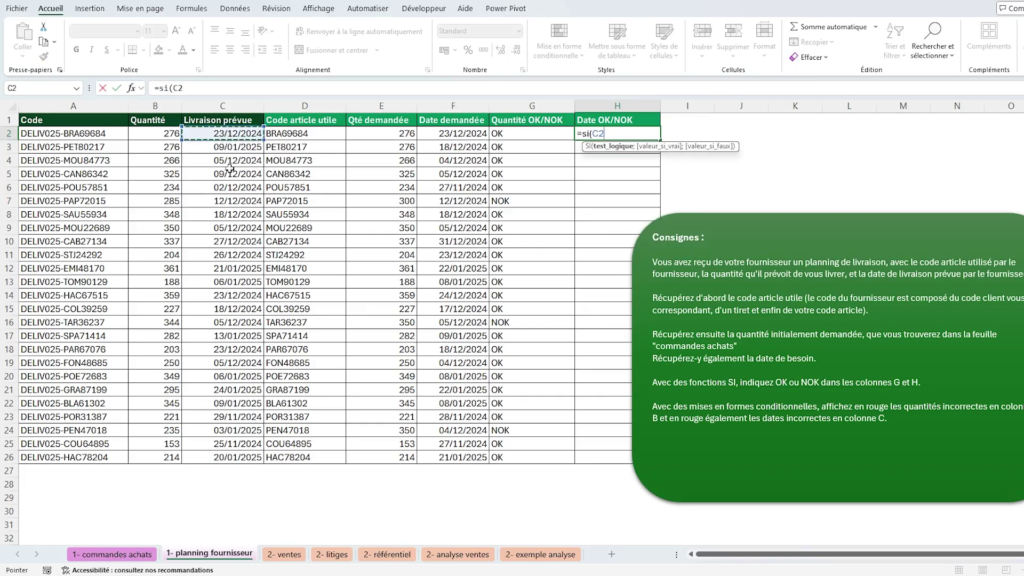
{"action": "type", "text": ">"}
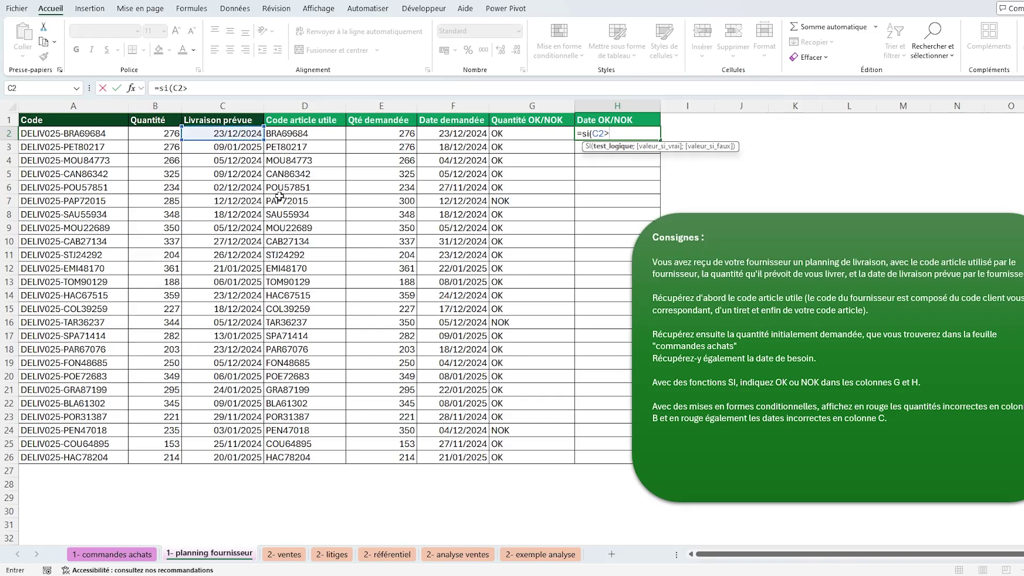
{"action": "left_click", "coordinate": [453, 133]}
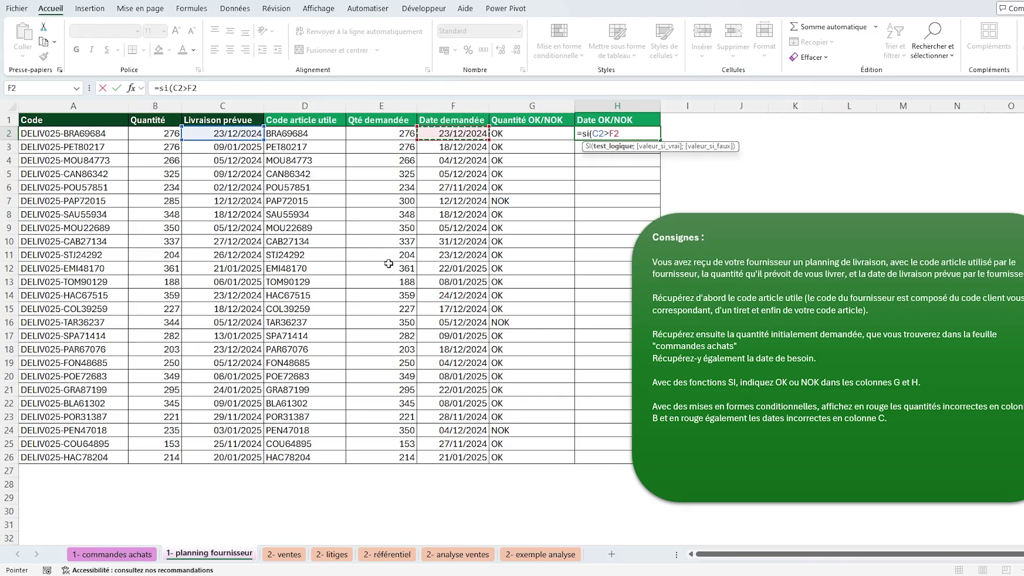
{"action": "type", "text": ";"}
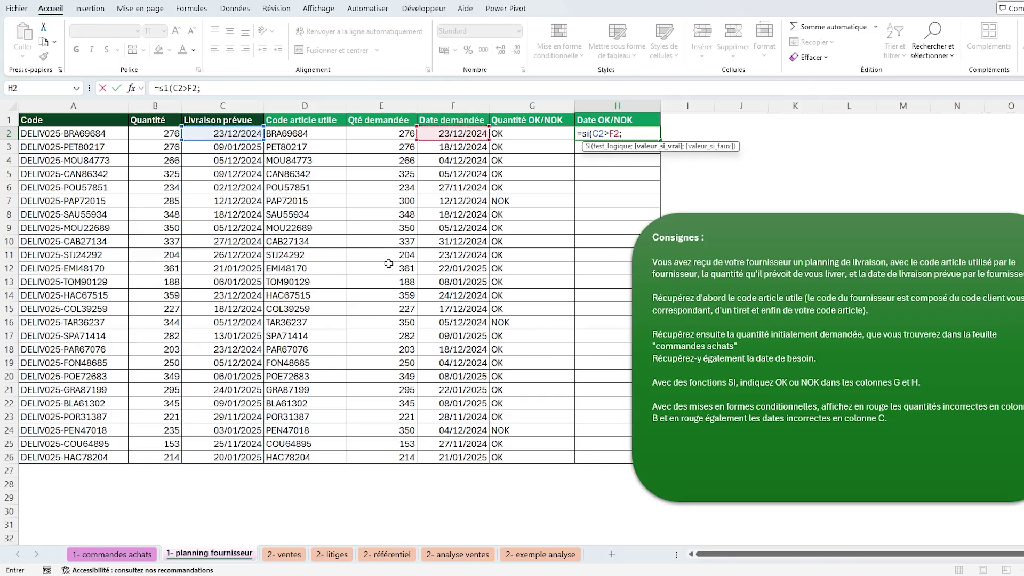
{"action": "type", "text": "\"NOK\";"}
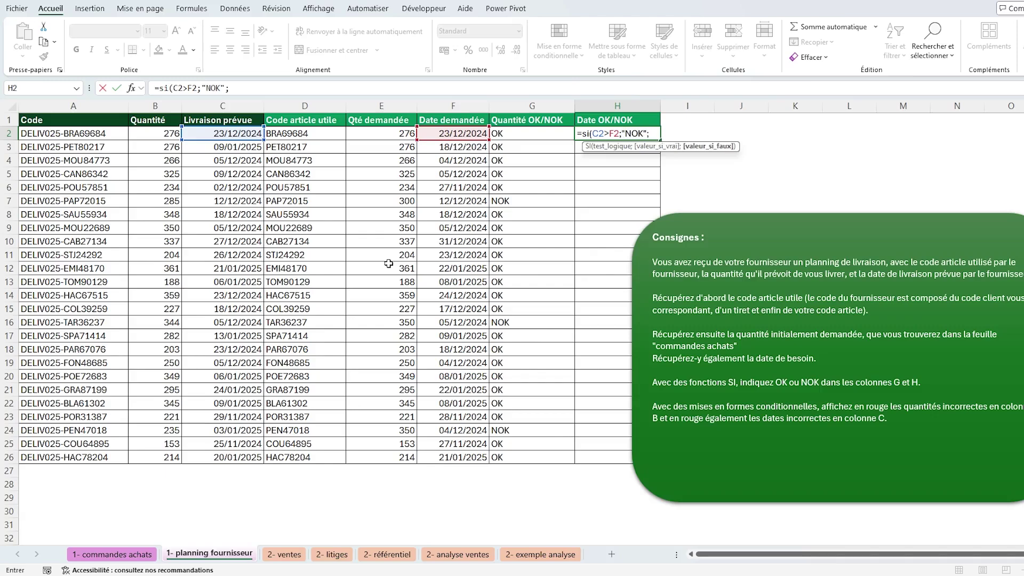
{"action": "type", "text": "\"OK"}
{"action": "type", "text": "\")"}
{"action": "key", "text": "Return"}
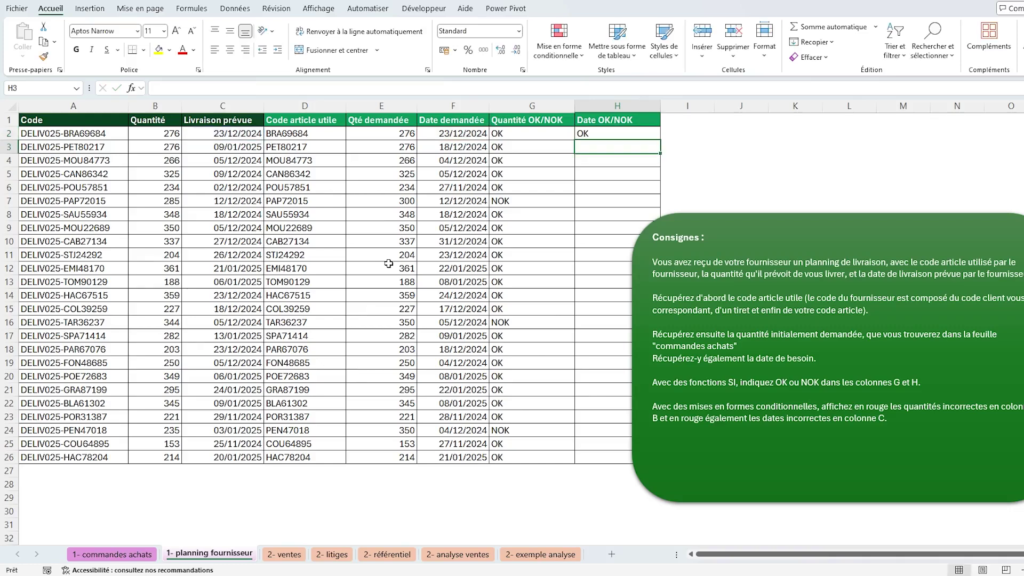
- Fill the H2 formula down the Date OK/NOK column to row 26 and select the result in H4
{"action": "left_click", "coordinate": [629, 132]}
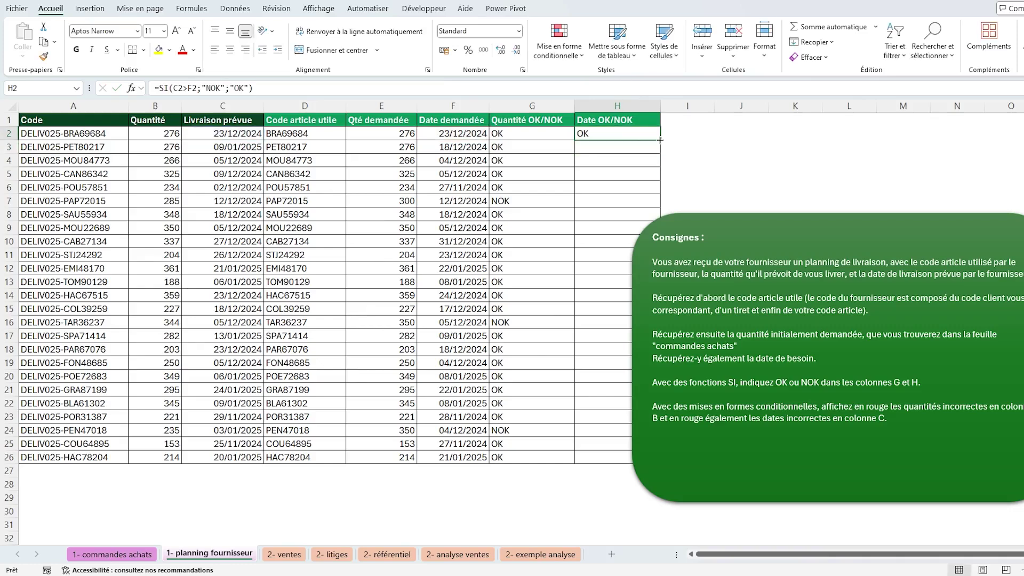
{"action": "double_click", "coordinate": [660, 140]}
{"action": "left_click", "coordinate": [597, 163]}
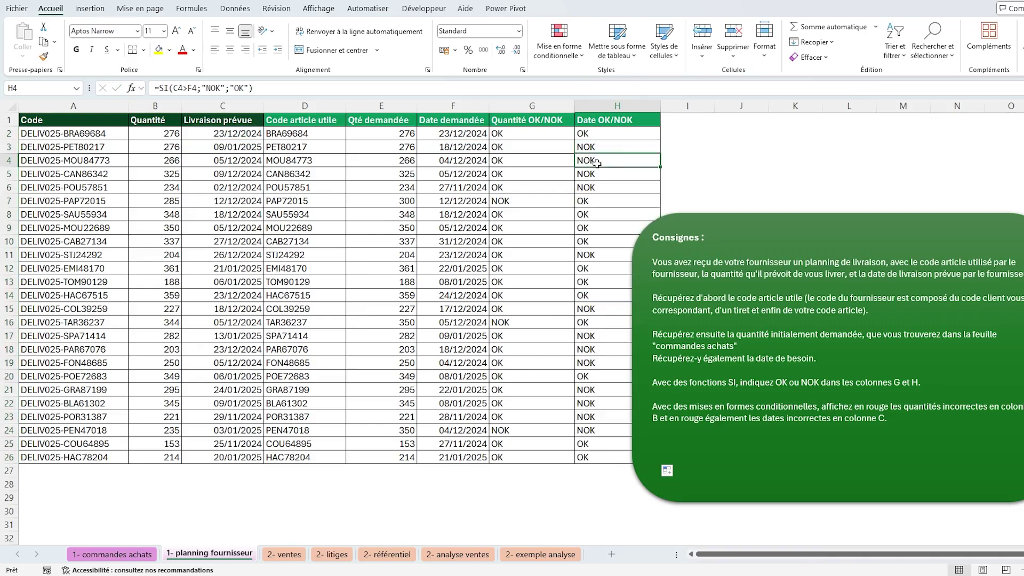
- Examine the SI formulas in H4 and H2, checking the date comparison and the NOK and OK outcomes without changing them
{"action": "left_click", "coordinate": [189, 91]}
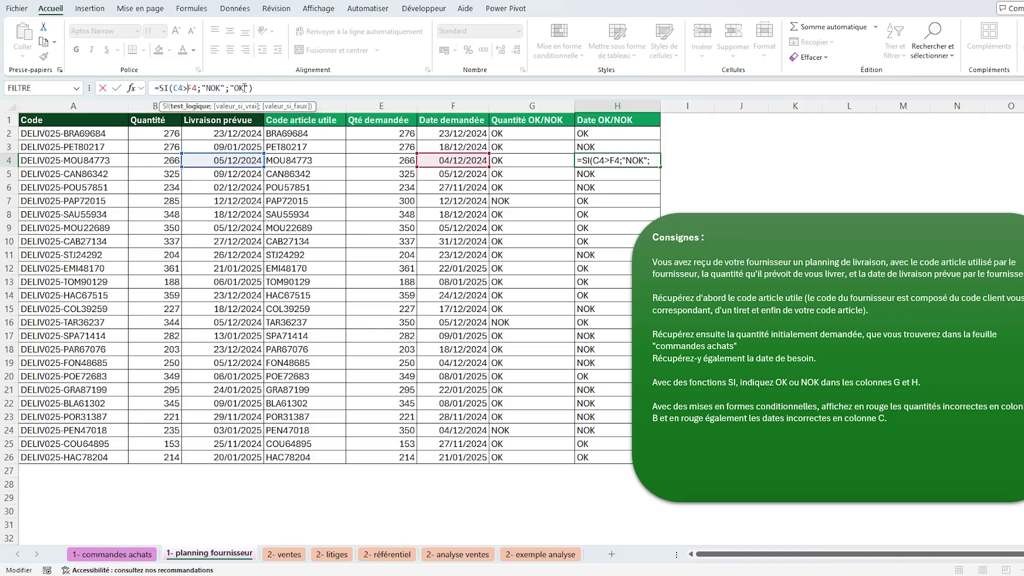
{"action": "left_click", "coordinate": [285, 84]}
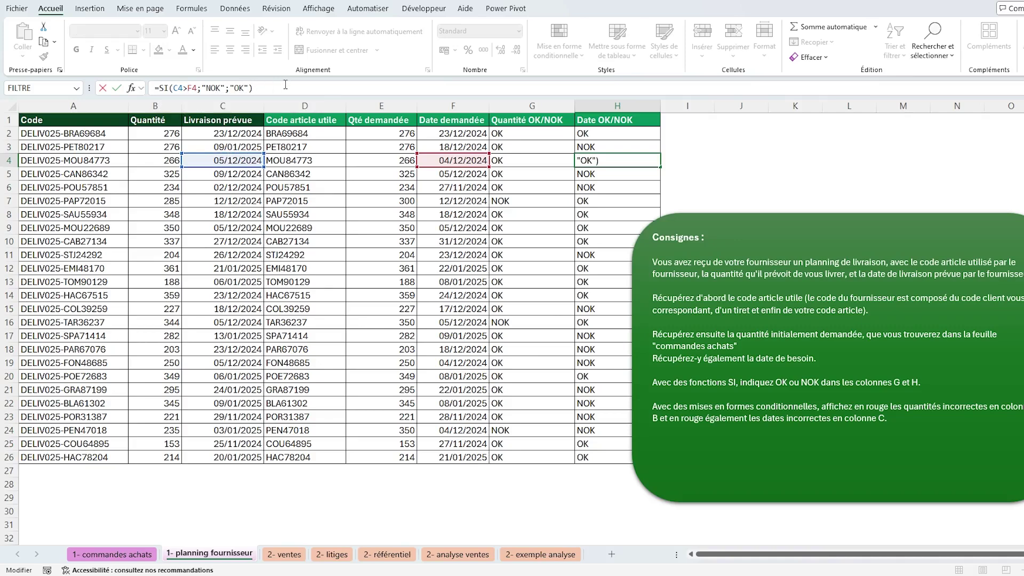
{"action": "key", "text": "Return"}
{"action": "key", "text": "Up"}
{"action": "key", "text": "Up"}
{"action": "key", "text": "Up"}
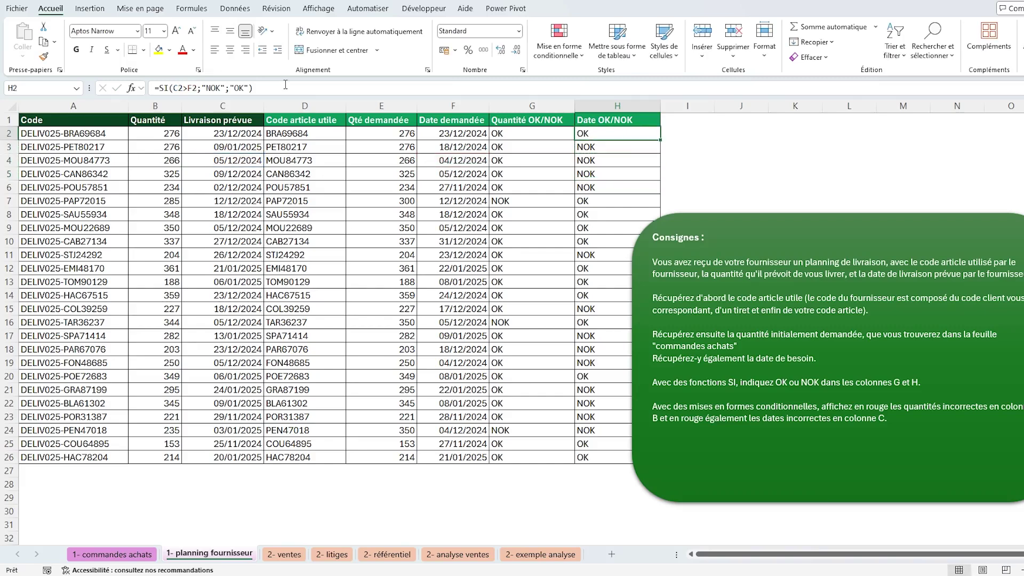
{"action": "left_click", "coordinate": [285, 85]}
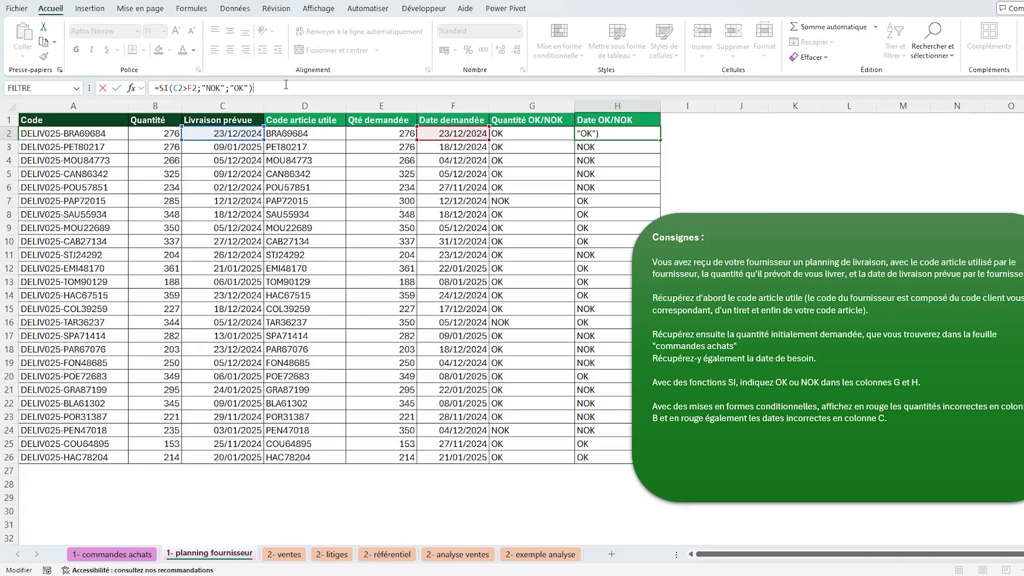
{"action": "key", "text": "Return"}
{"action": "left_click", "coordinate": [622, 156]}
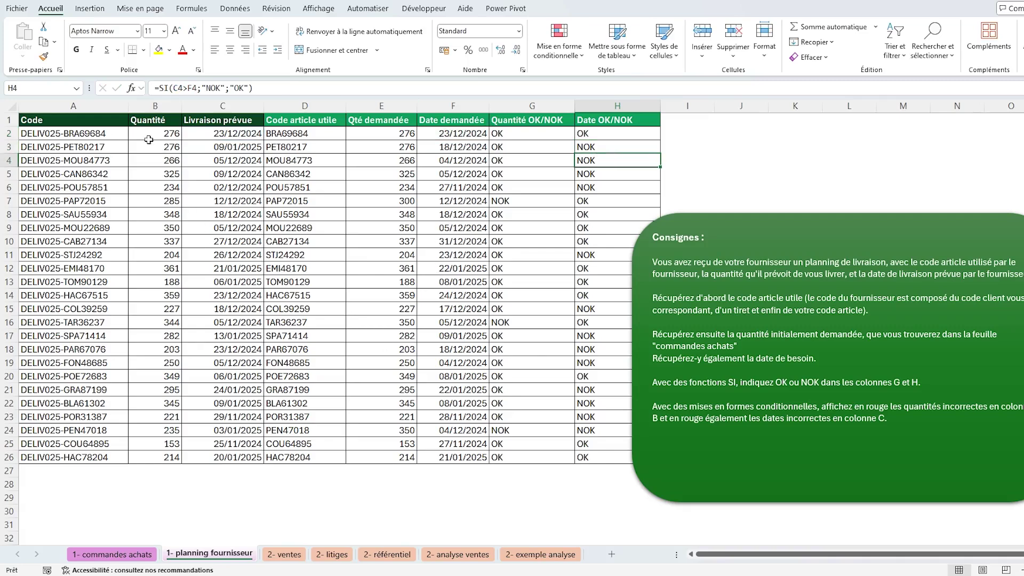
- Review the Quantité and Livraison prévue ranges and the Quantité OK/NOK results in rows 7, 16 and 24
{"action": "left_click_drag", "start_coordinate": [156, 134], "coordinate": [159, 458]}
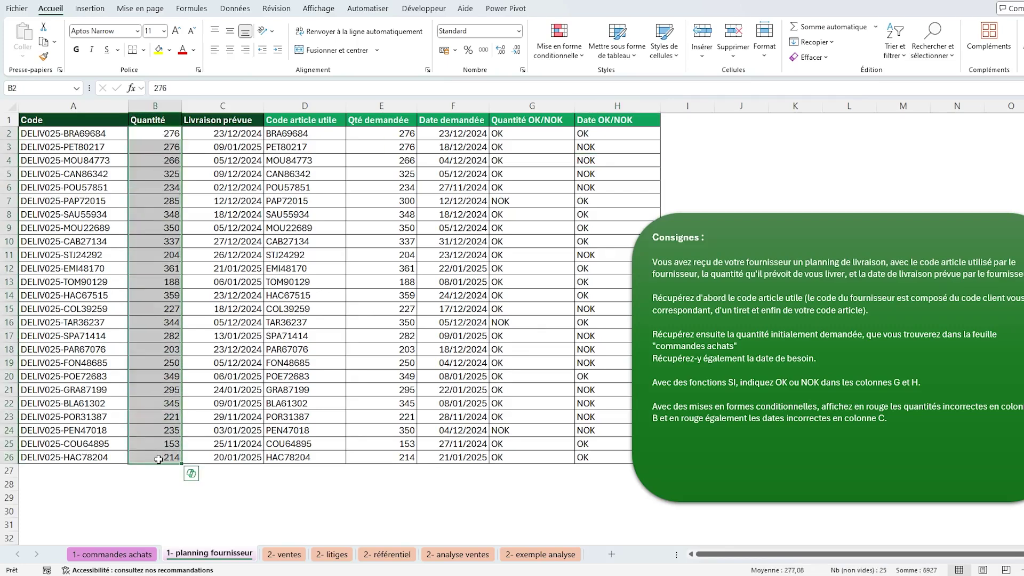
{"action": "left_click_drag", "start_coordinate": [213, 135], "coordinate": [215, 459]}
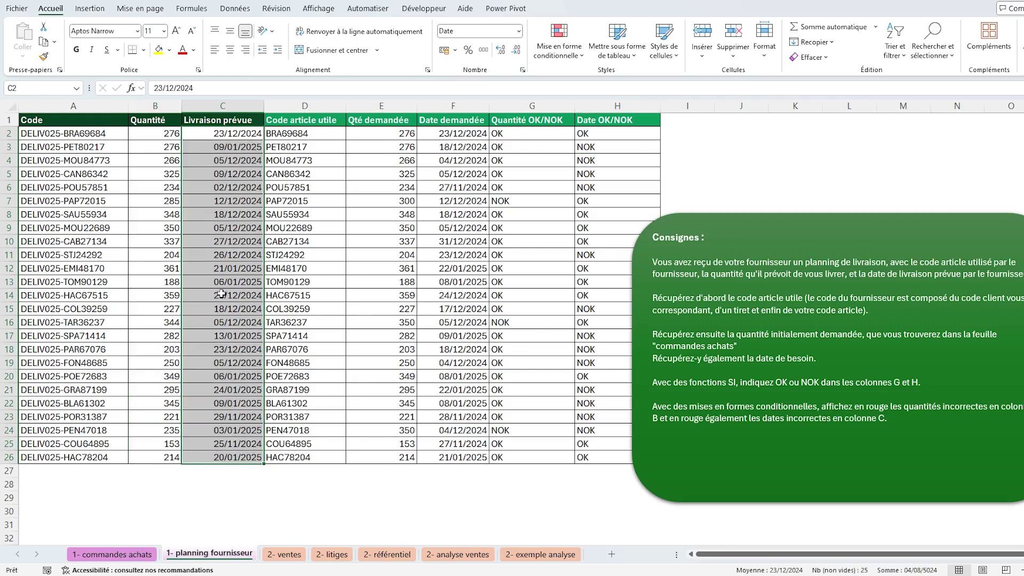
{"action": "left_click", "coordinate": [531, 200]}
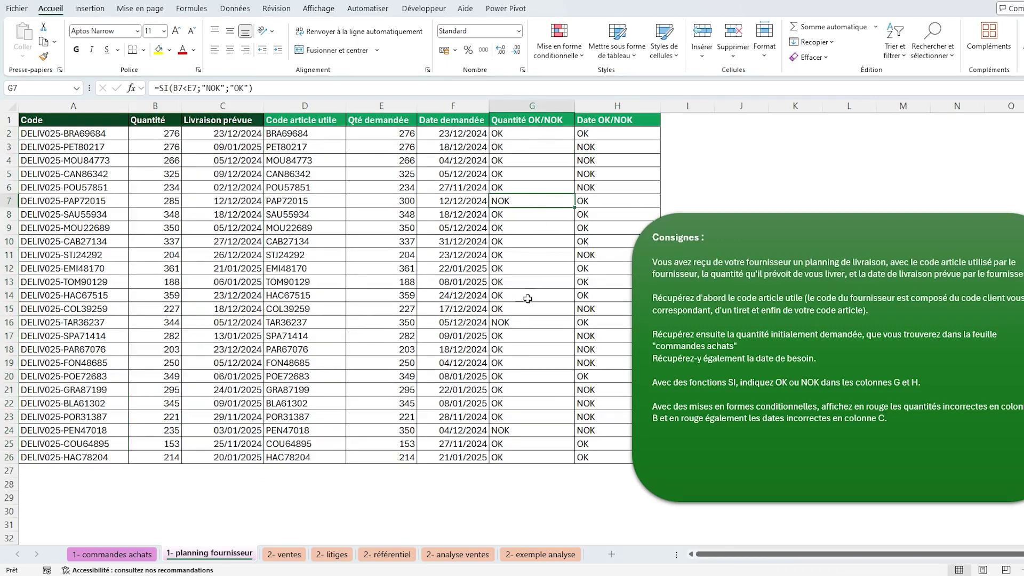
{"action": "left_click", "coordinate": [523, 320]}
{"action": "left_click", "coordinate": [531, 426]}
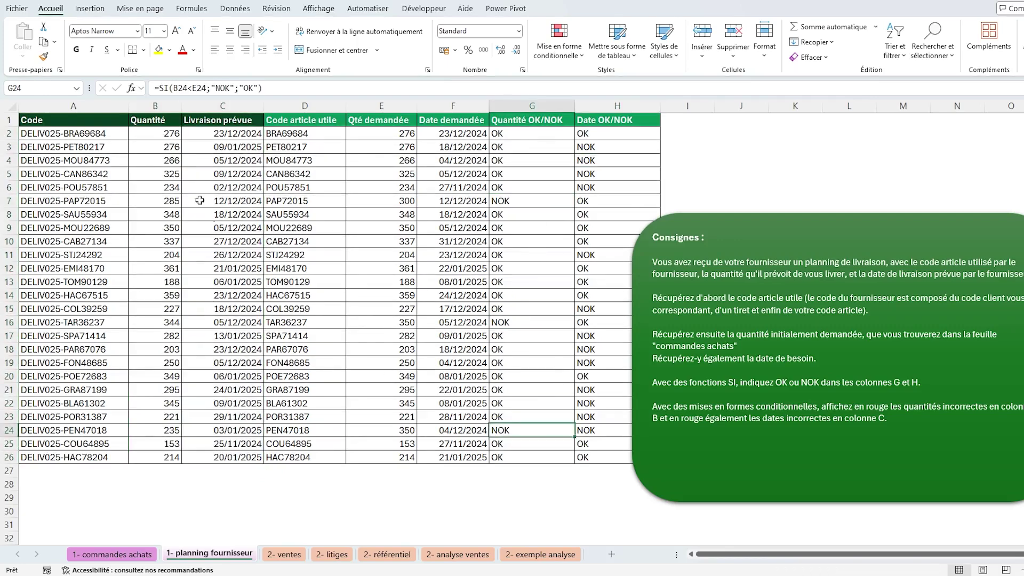
- Add an Inférieur à conditional format to B2:B26 comparing with =$E2, using Remplissage rouge clair avec texte rouge foncé
{"action": "left_click_drag", "start_coordinate": [172, 134], "coordinate": [155, 457]}
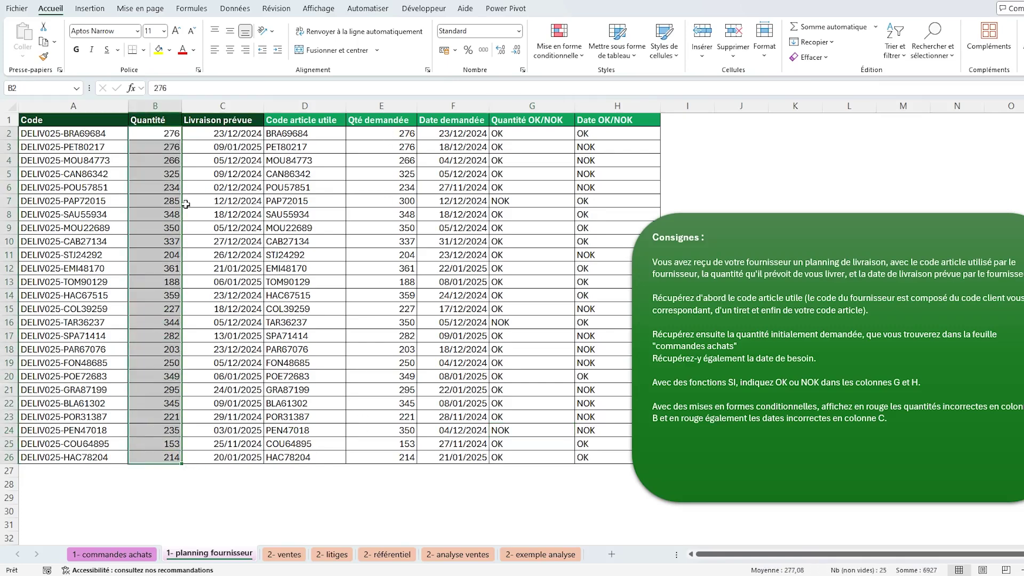
{"action": "left_click_drag", "start_coordinate": [143, 134], "coordinate": [162, 452]}
{"action": "left_click", "coordinate": [568, 56]}
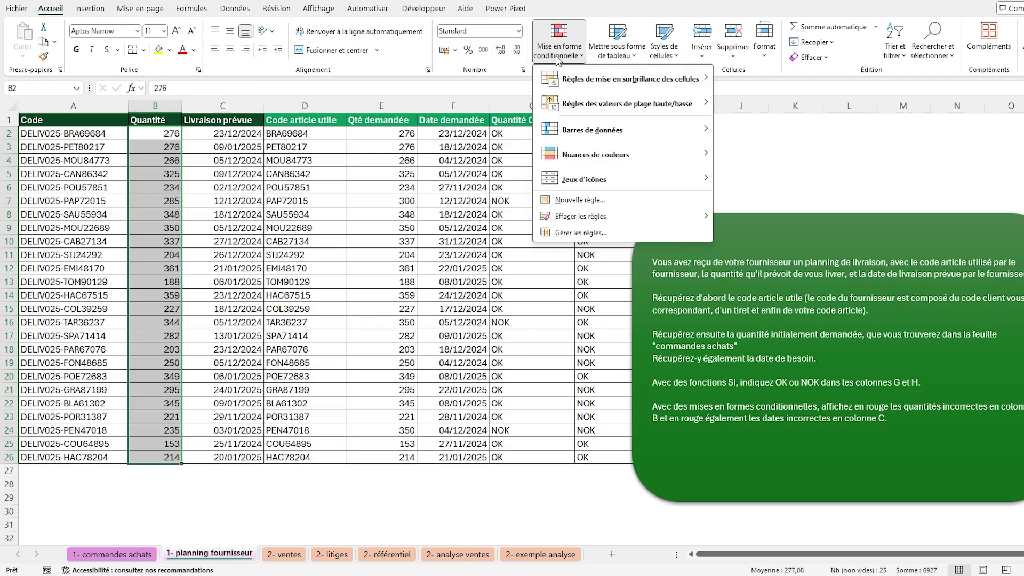
{"action": "mouse_move", "coordinate": [602, 80]}
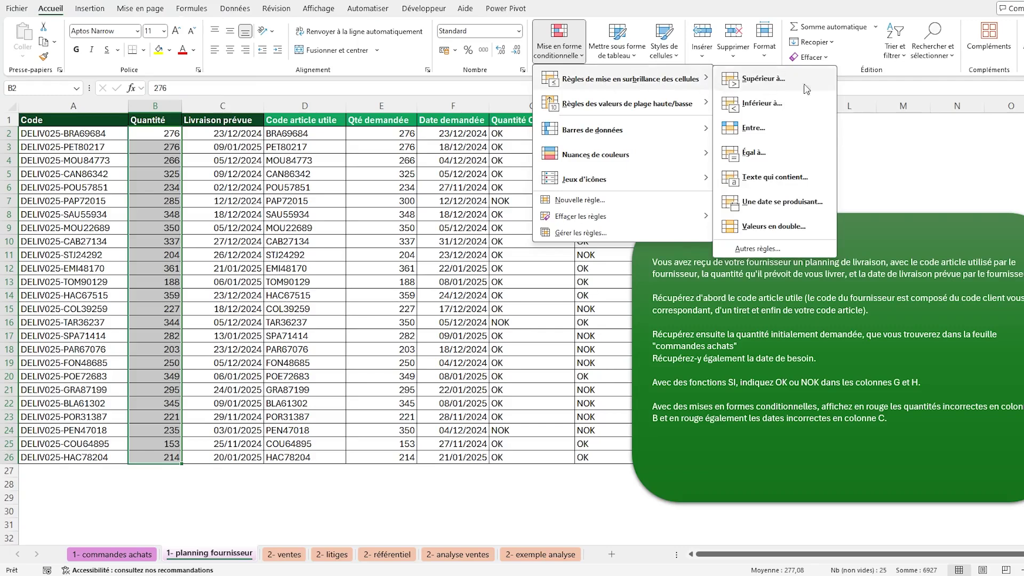
{"action": "left_click", "coordinate": [762, 104]}
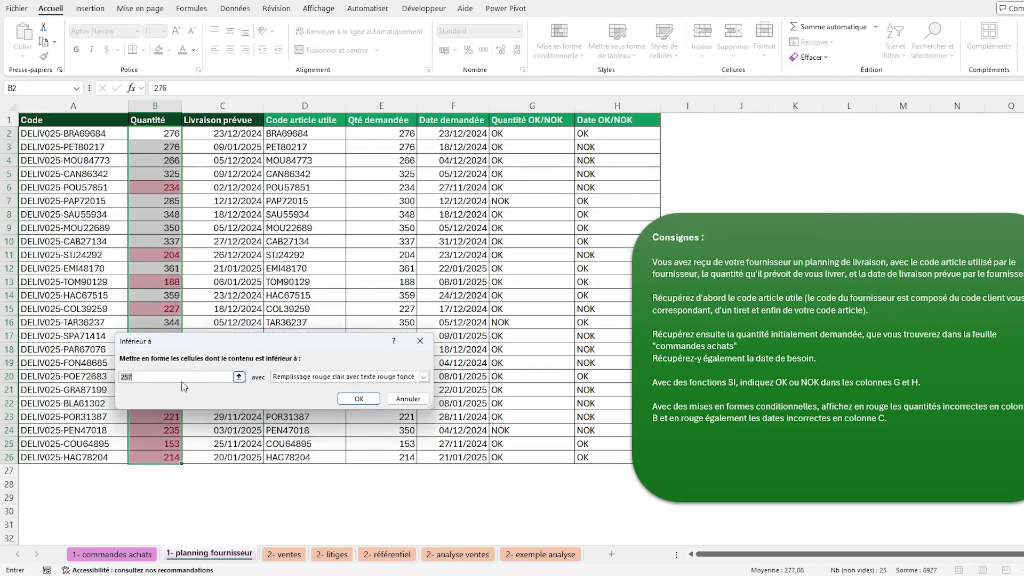
{"action": "left_click", "coordinate": [372, 135]}
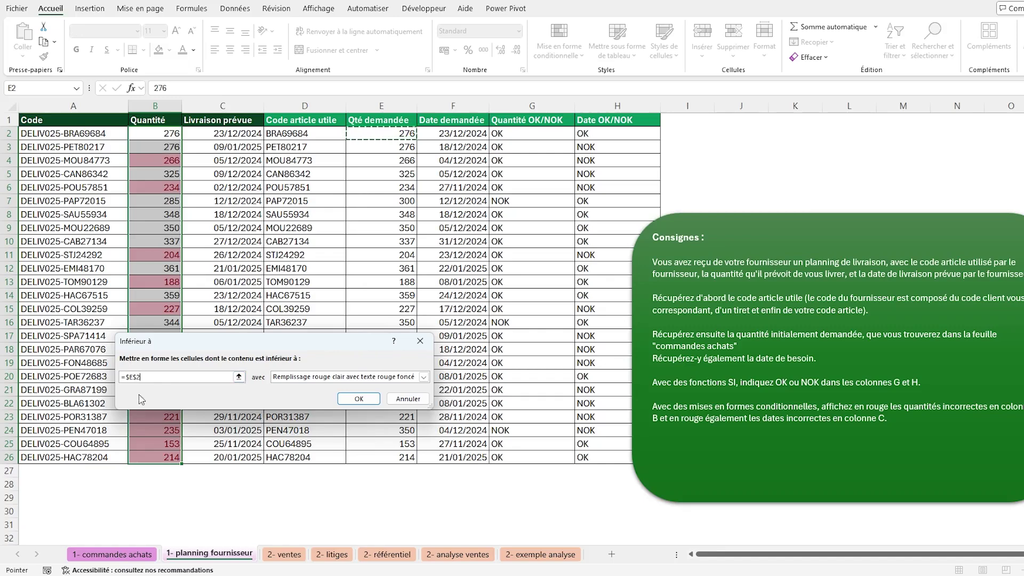
{"action": "left_click_drag", "start_coordinate": [208, 348], "coordinate": [301, 243]}
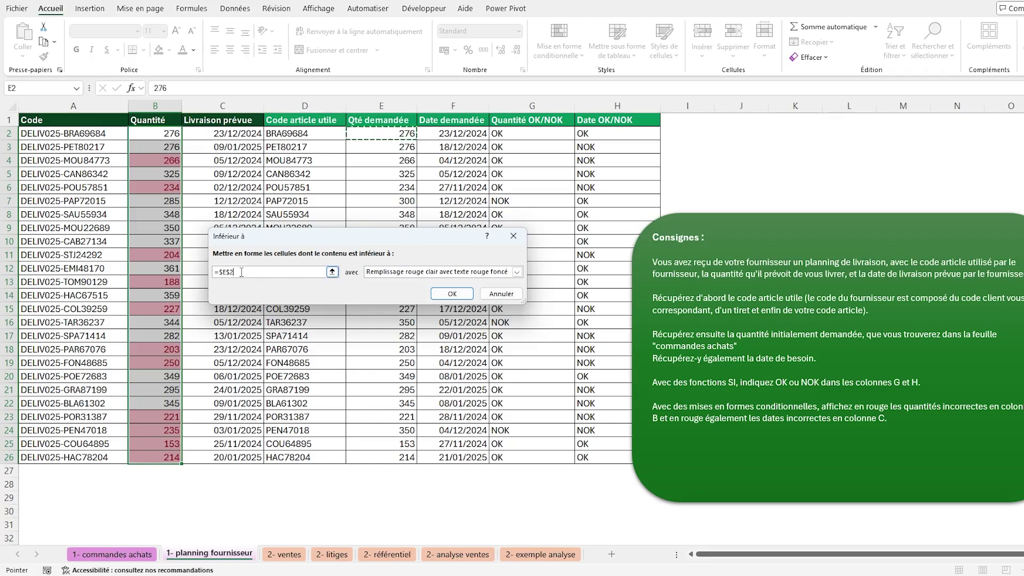
{"action": "key", "text": "BackSpace"}
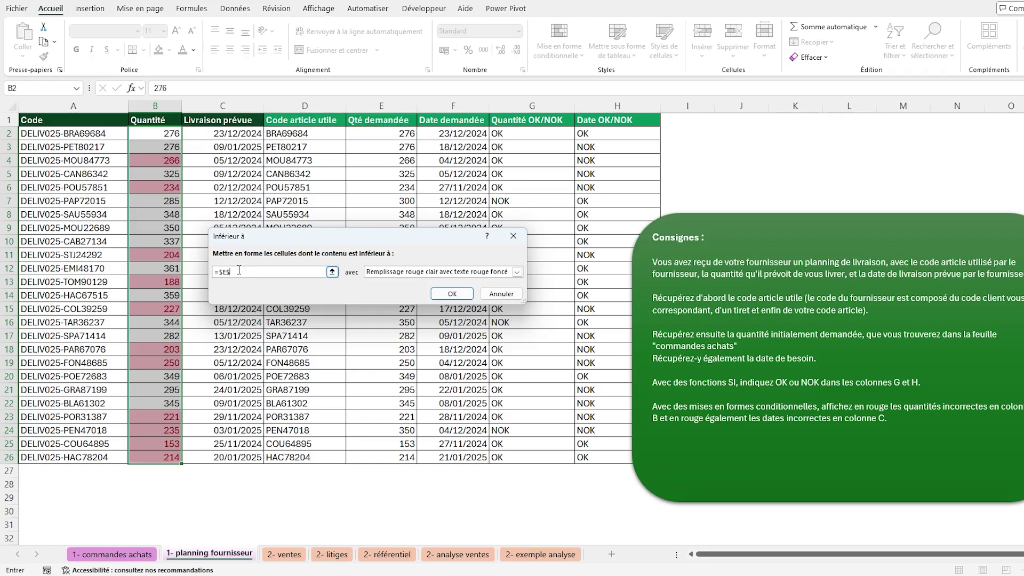
{"action": "type", "text": "2"}
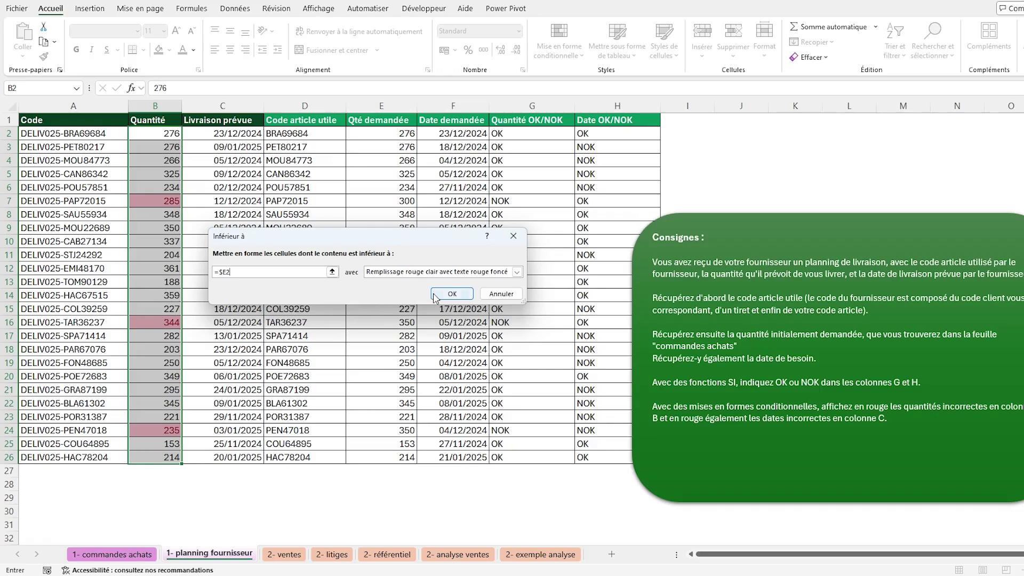
{"action": "left_click", "coordinate": [452, 293]}
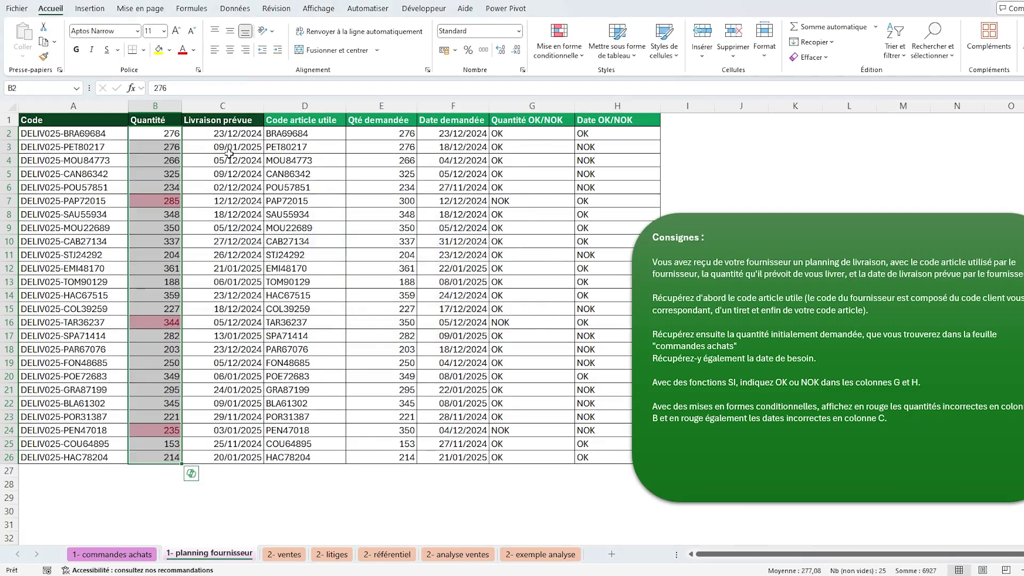
- Add a Supérieur à conditional format to C2:C26 comparing with =$F2, using Remplissage rouge clair avec texte rouge foncé
{"action": "left_click_drag", "start_coordinate": [226, 136], "coordinate": [230, 454]}
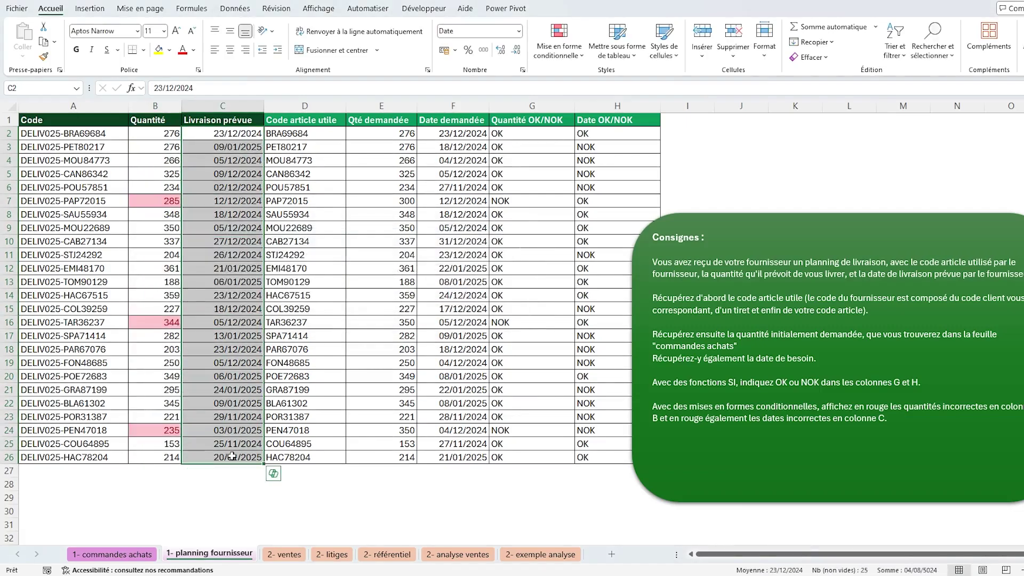
{"action": "left_click", "coordinate": [553, 53]}
{"action": "mouse_move", "coordinate": [565, 78]}
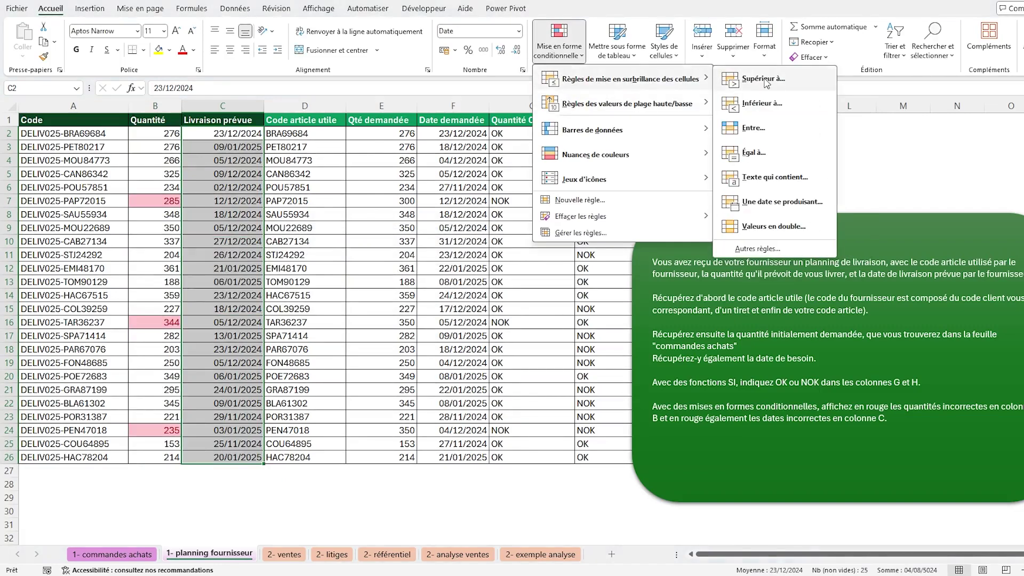
{"action": "left_click", "coordinate": [766, 83]}
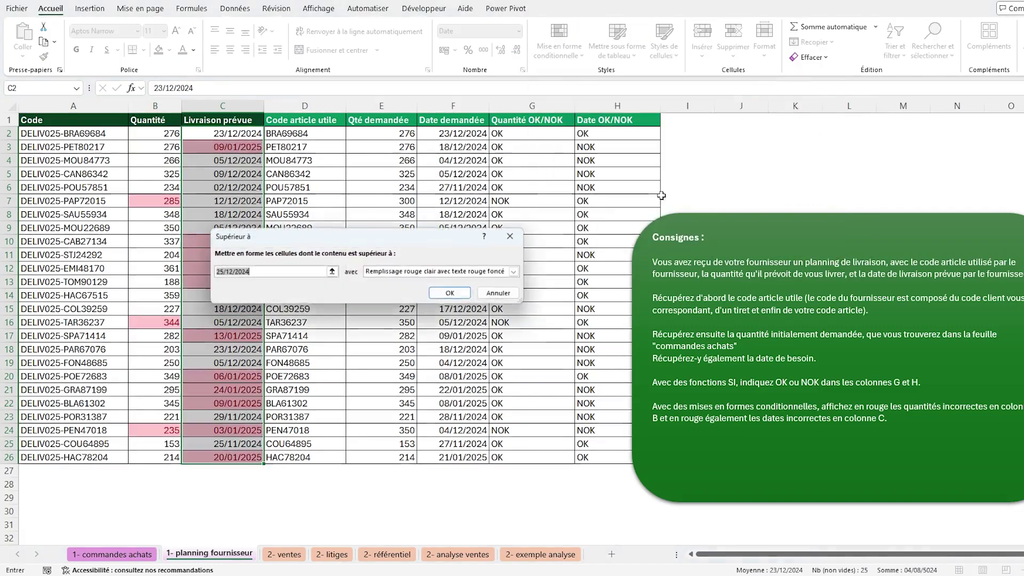
{"action": "left_click", "coordinate": [460, 139]}
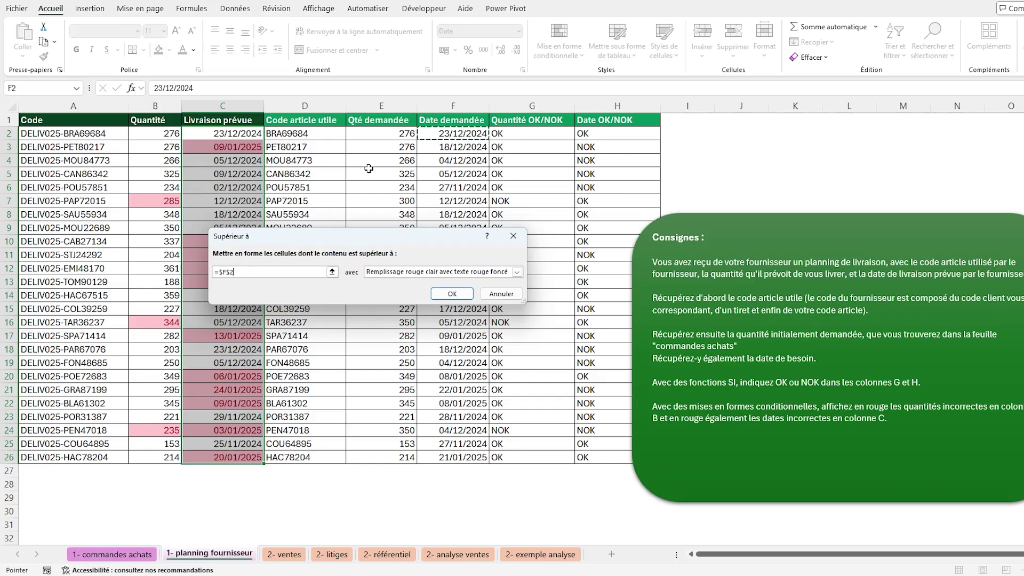
{"action": "key", "text": "BackSpace"}
{"action": "type", "text": "2"}
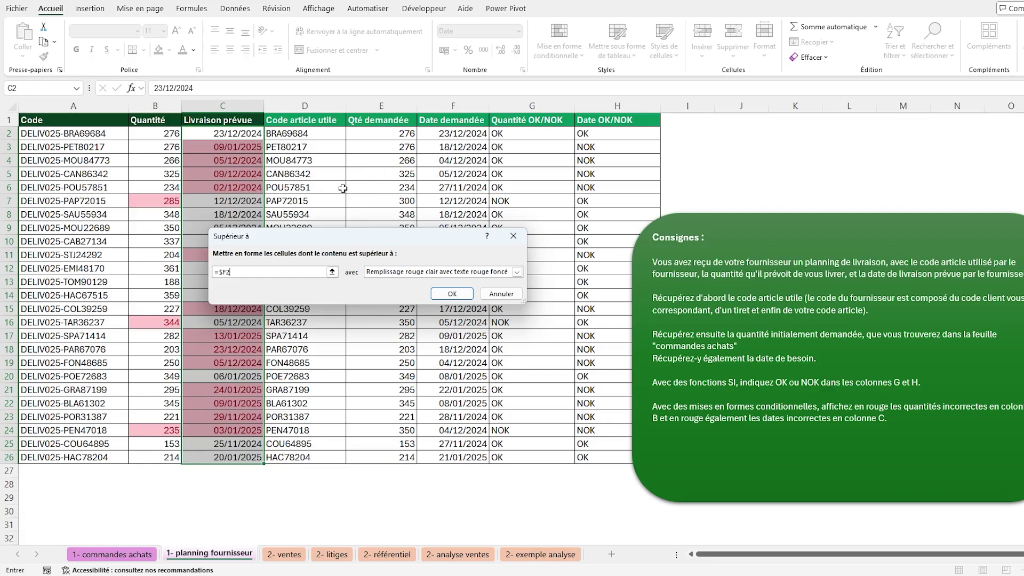
{"action": "left_click", "coordinate": [455, 294]}
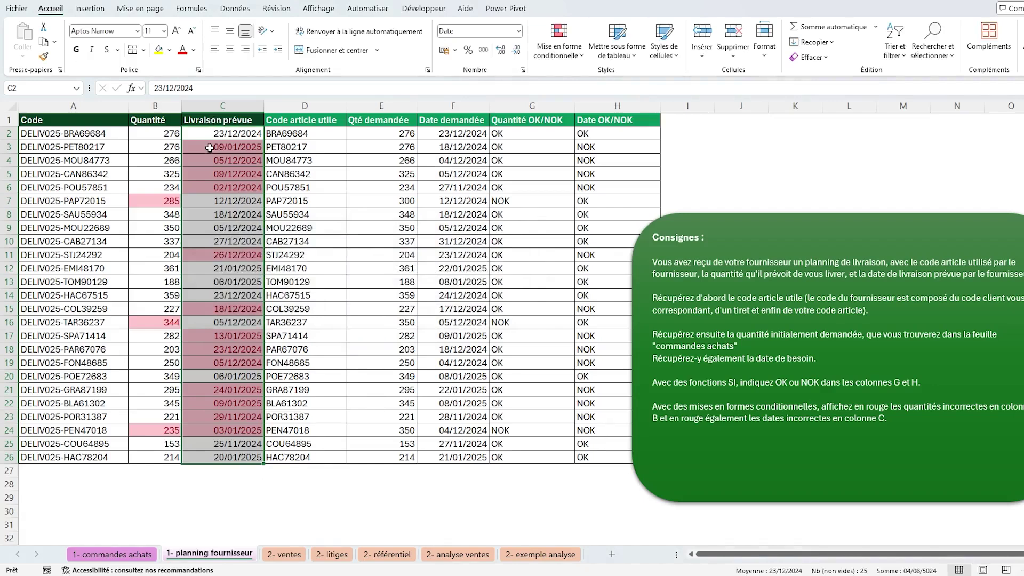
- Compare the red Livraison prévue dates in rows 3 to 6, 11 and 15 with Date demandée and the OK/NOK columns
{"action": "left_click_drag", "start_coordinate": [224, 147], "coordinate": [613, 188]}
{"action": "left_click_drag", "start_coordinate": [246, 251], "coordinate": [591, 251]}
{"action": "left_click_drag", "start_coordinate": [246, 308], "coordinate": [583, 308]}
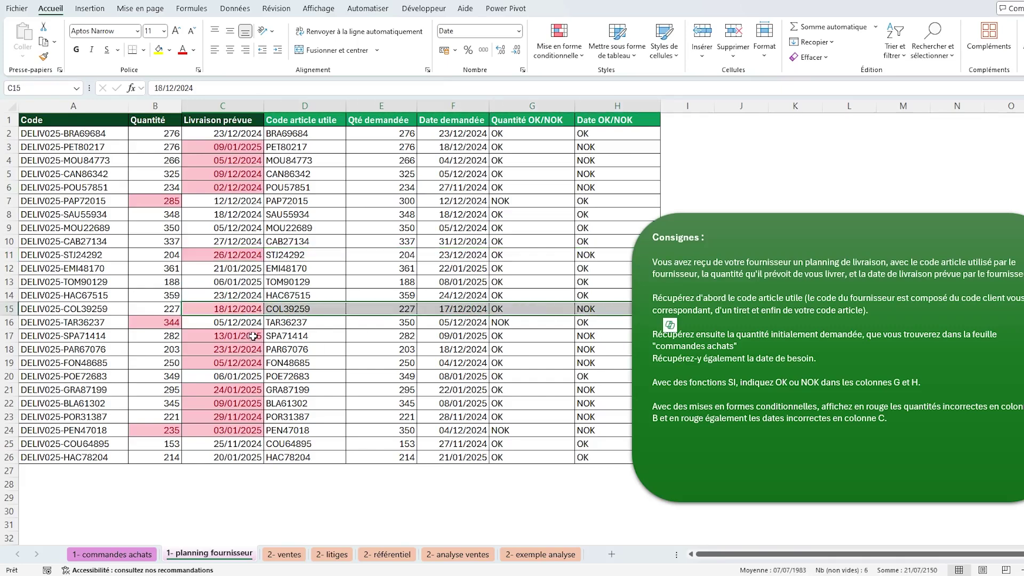
{"action": "left_click", "coordinate": [394, 325]}
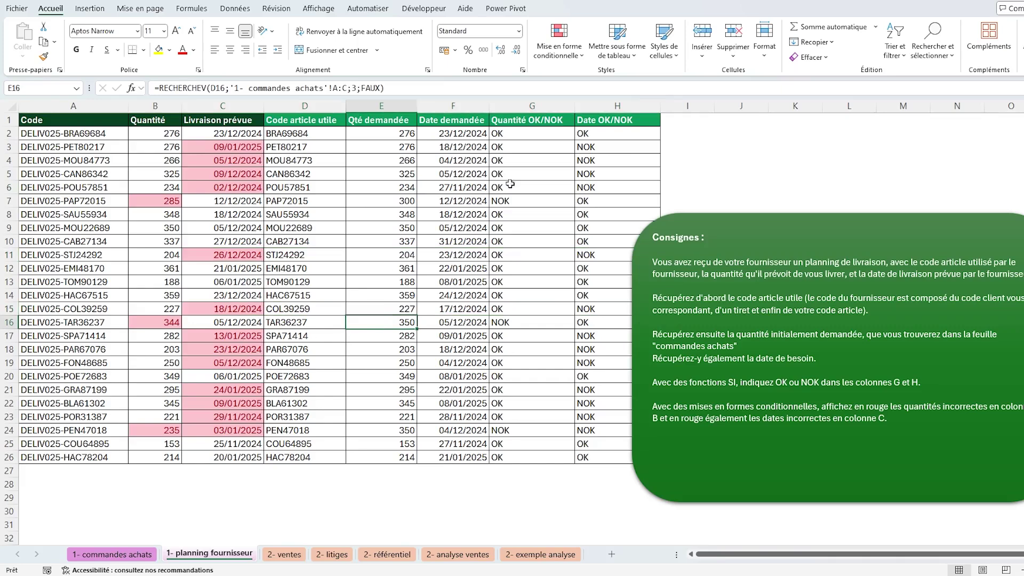
{"action": "left_click_drag", "start_coordinate": [532, 105], "coordinate": [608, 134]}
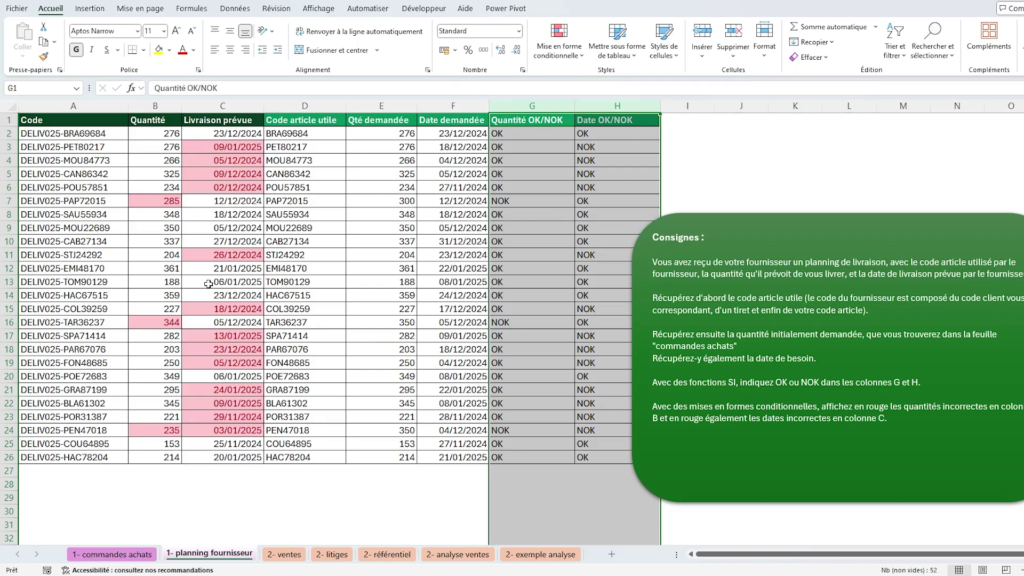
{"action": "left_click", "coordinate": [395, 228]}
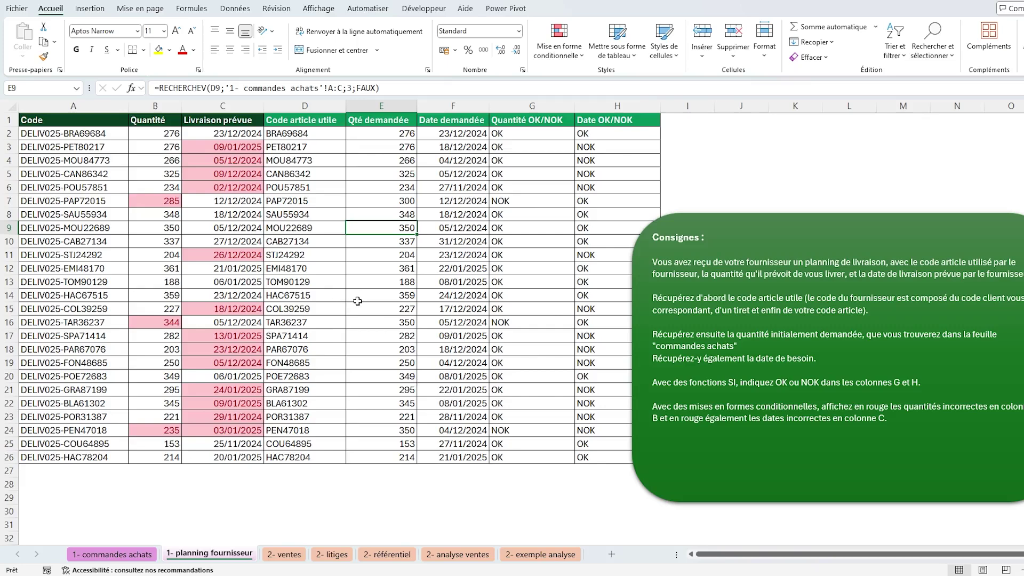
- Open the 2- ventes sheet and review its instructions and columns from ID client to Particularité alimentaire
{"action": "left_click", "coordinate": [284, 555]}
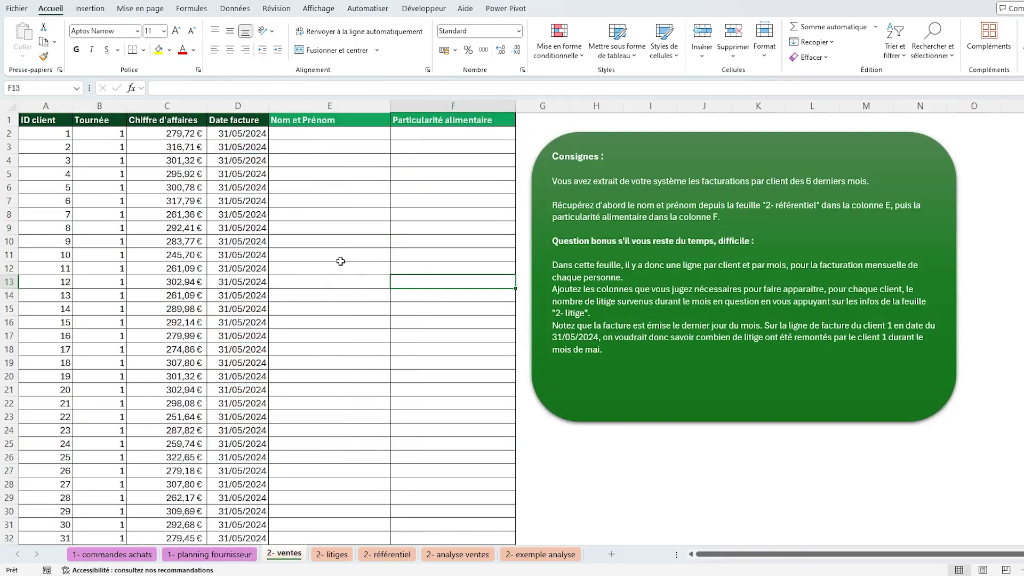
{"action": "left_click", "coordinate": [327, 136]}
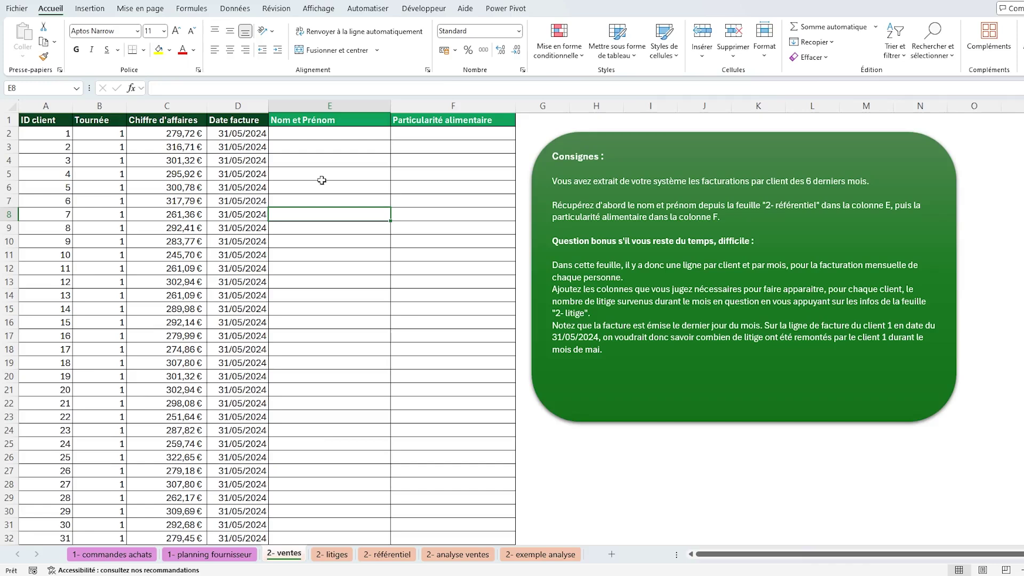
{"action": "left_click", "coordinate": [40, 106]}
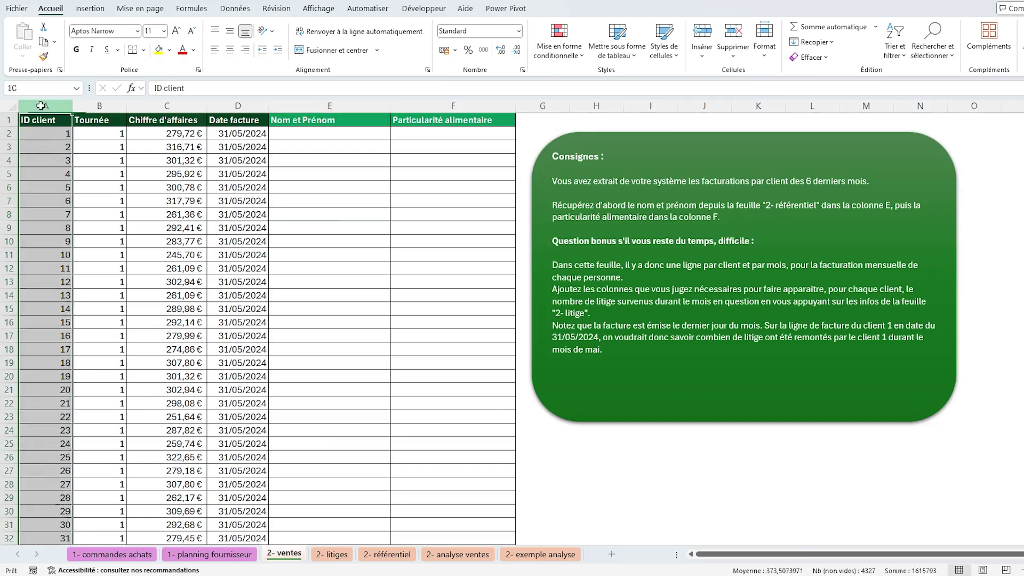
{"action": "left_click_drag", "start_coordinate": [40, 106], "coordinate": [485, 142]}
{"action": "left_click", "coordinate": [299, 147]}
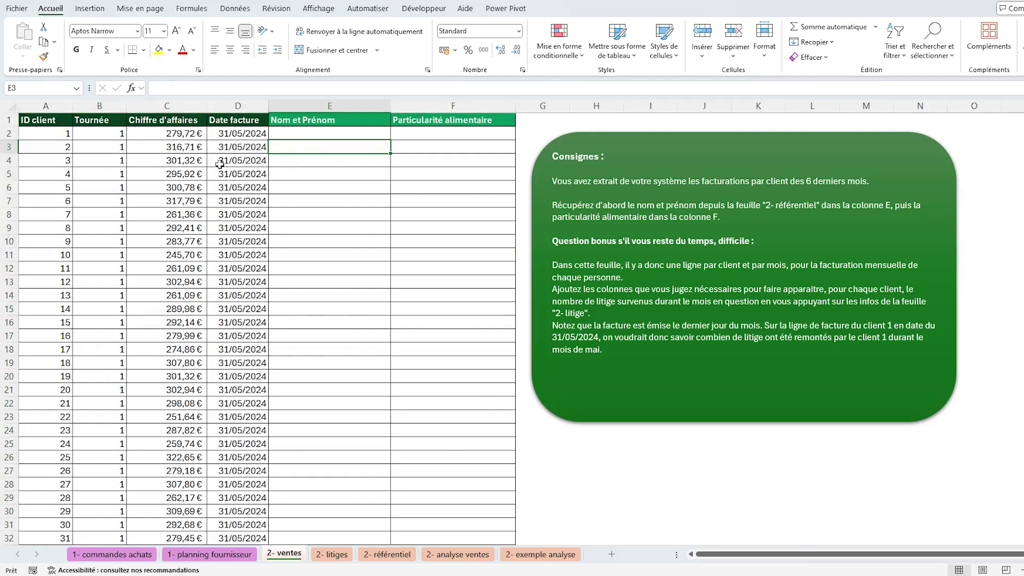
- Examine the Date facture column from its first to its last row and the matching client data in row 2
{"action": "left_click", "coordinate": [235, 149]}
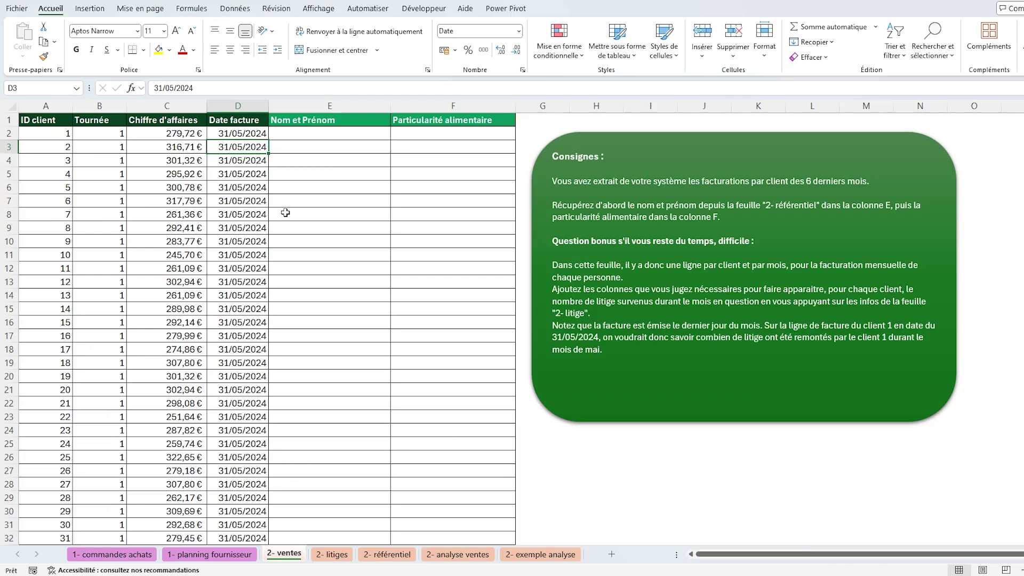
{"action": "key", "text": "ctrl+Down"}
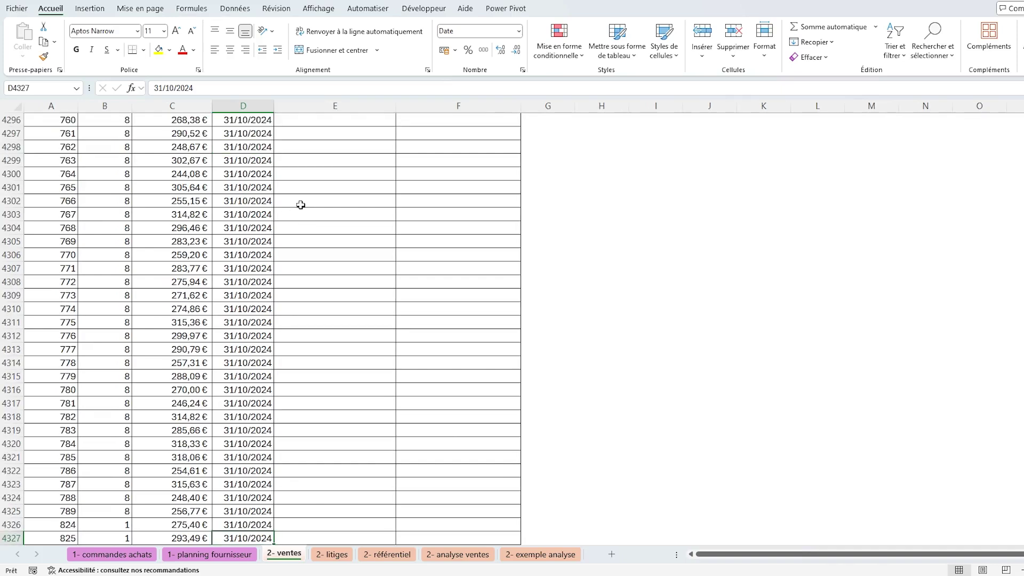
{"action": "key", "text": "ctrl+Up"}
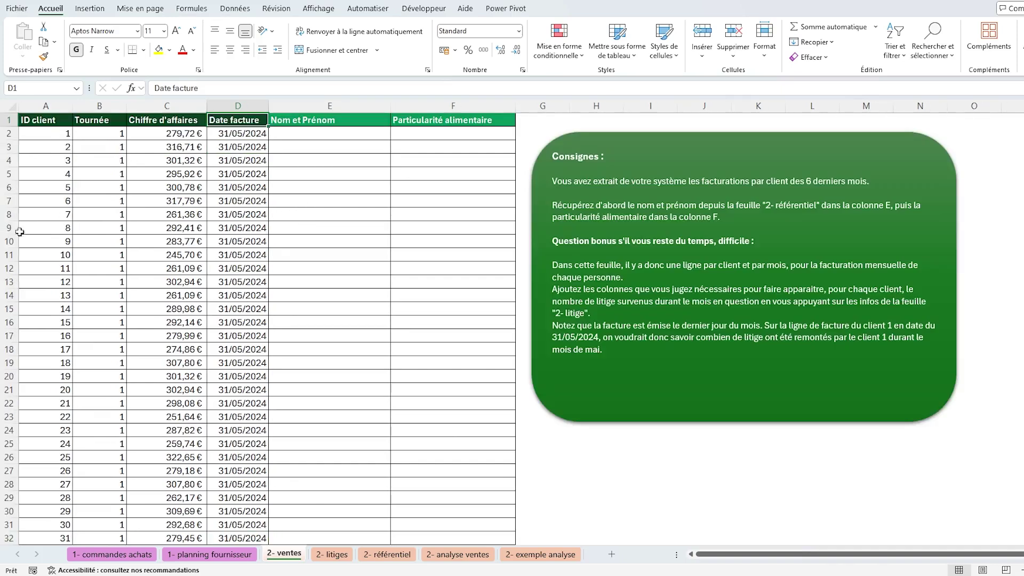
{"action": "left_click", "coordinate": [56, 136]}
{"action": "key", "text": "ctrl+Right"}
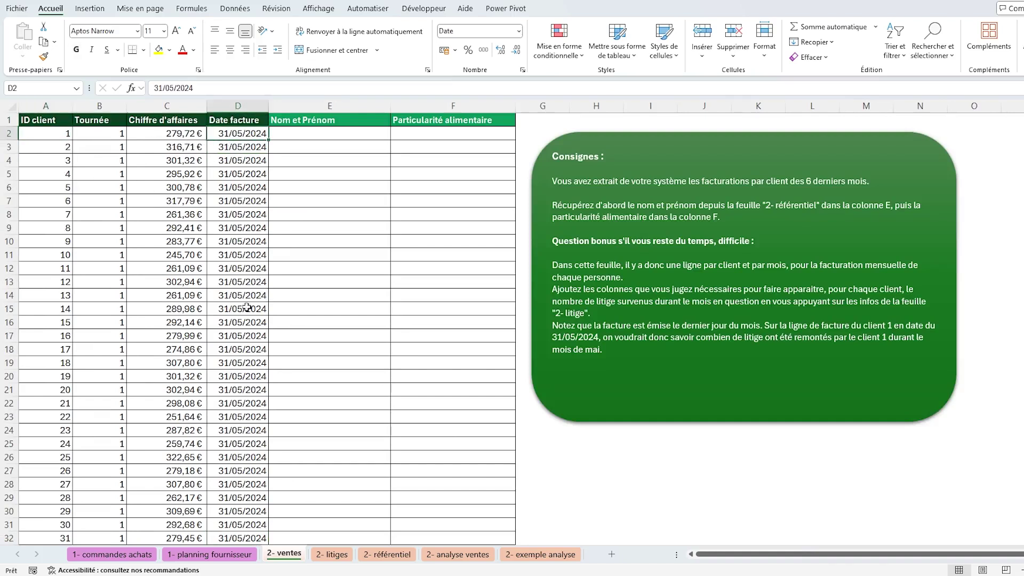
{"action": "left_click", "coordinate": [238, 239]}
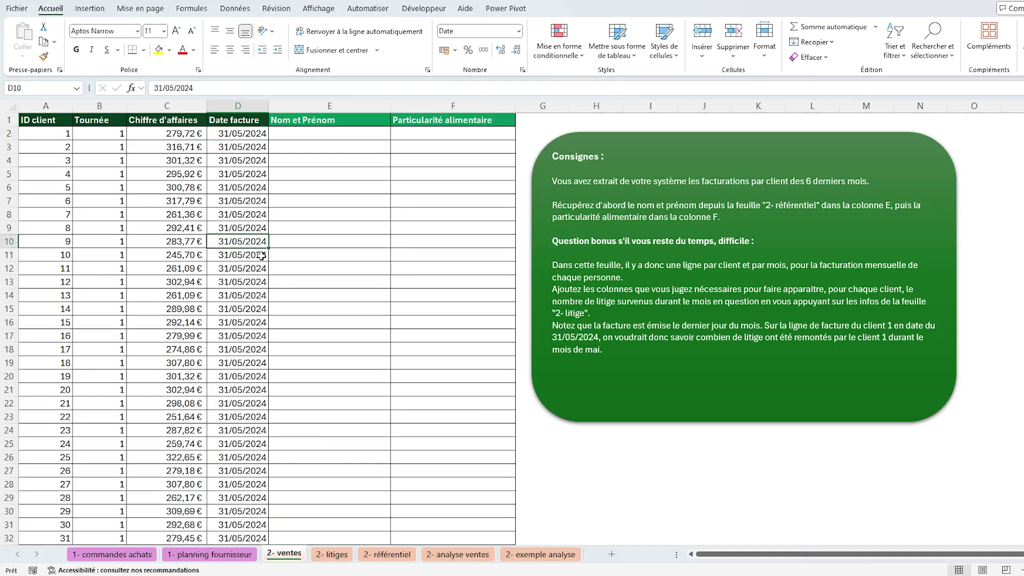
{"action": "left_click", "coordinate": [232, 198]}
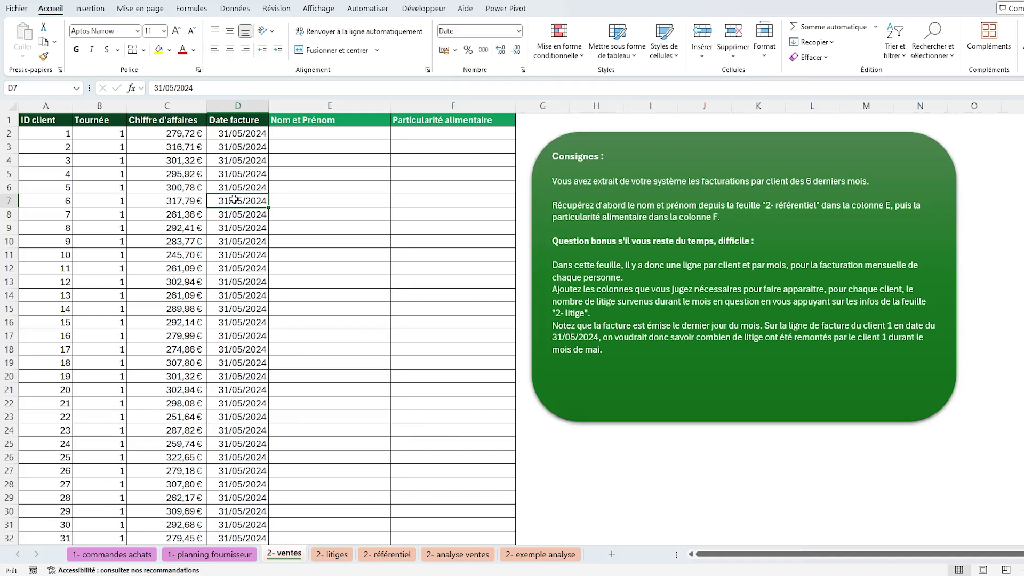
- Enter =RECHERCHEV(A2;'2- référentiel'!A:H;8;FAUX) in E2 of 2- ventes to retrieve the client's compiled name
{"action": "left_click", "coordinate": [311, 136]}
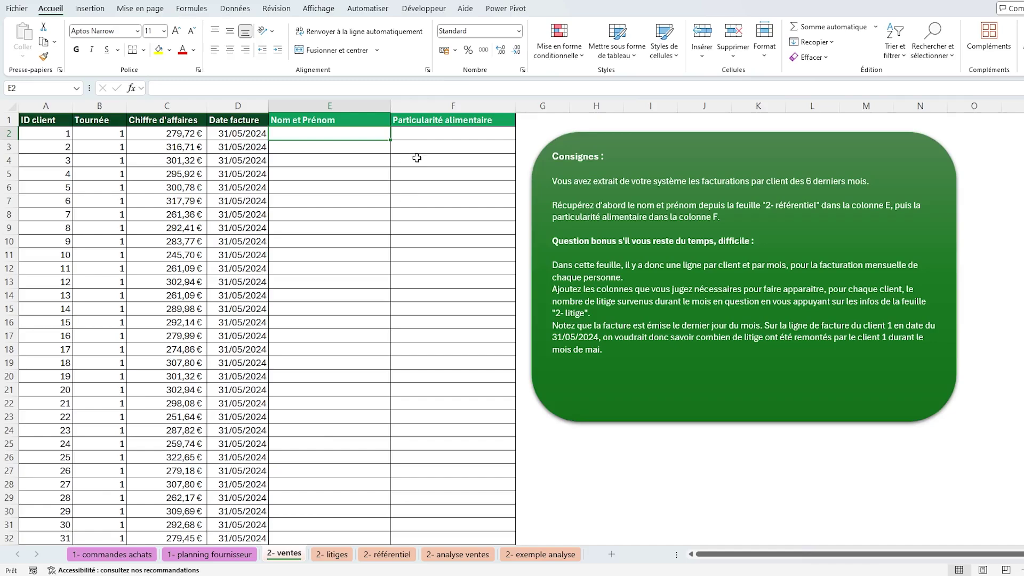
{"action": "left_click", "coordinate": [391, 555]}
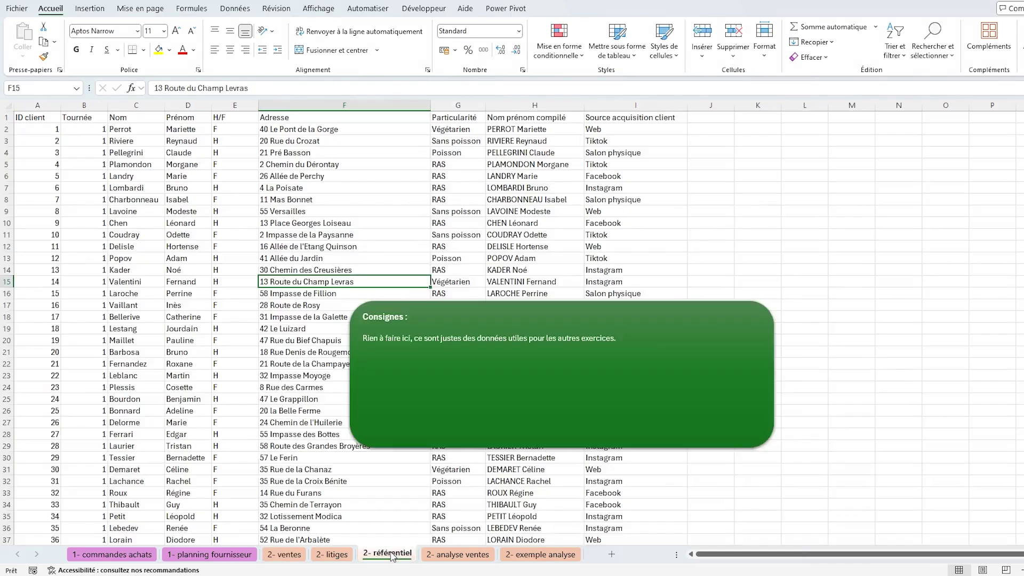
{"action": "left_click", "coordinate": [291, 555]}
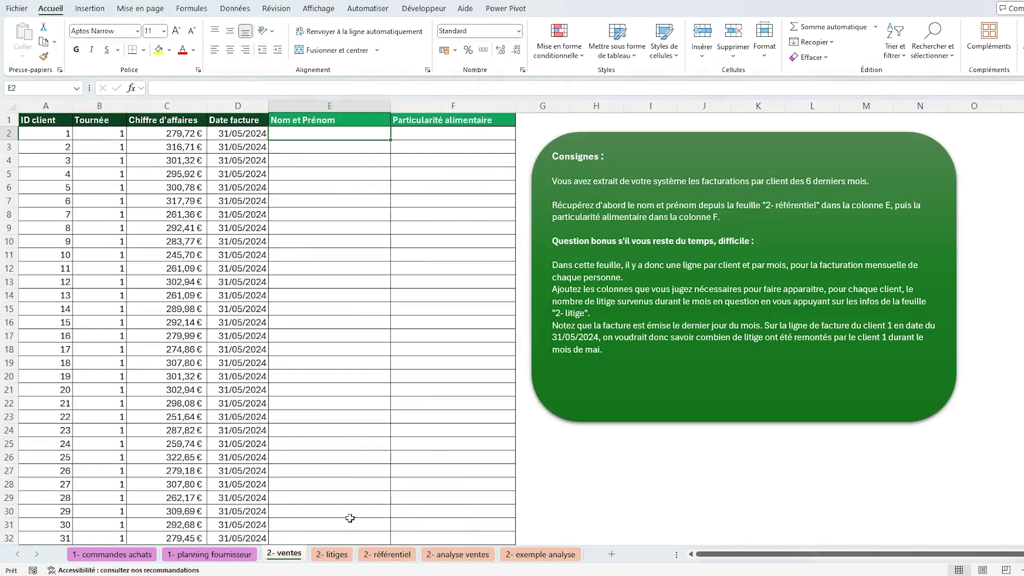
{"action": "type", "text": "=r"}
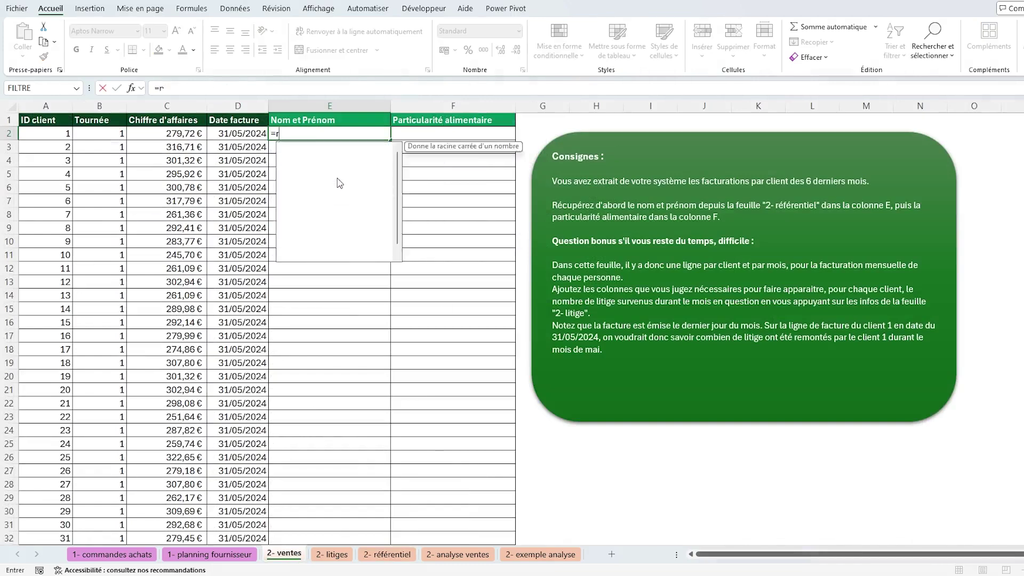
{"action": "type", "text": "echerchev("}
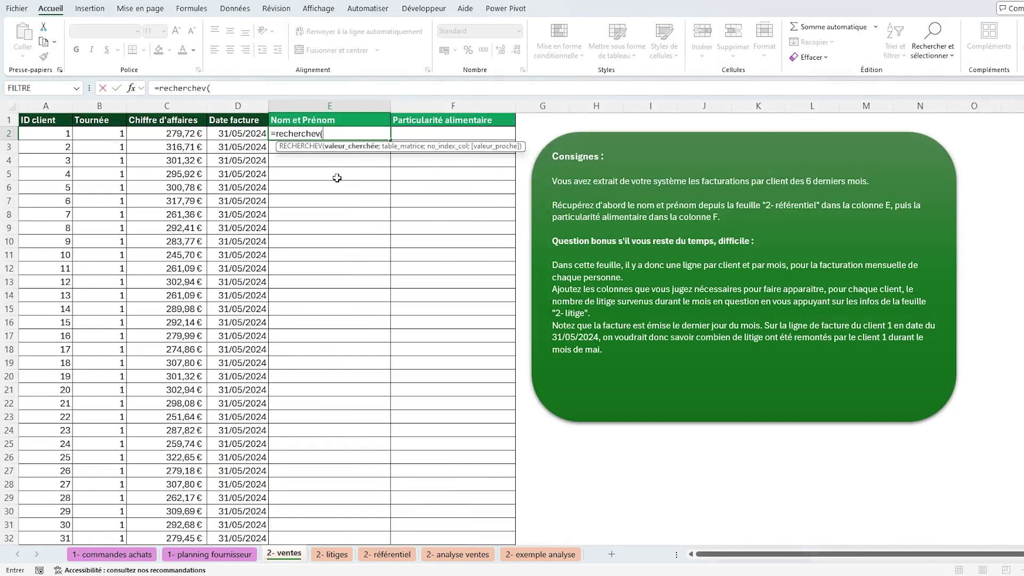
{"action": "left_click", "coordinate": [58, 132]}
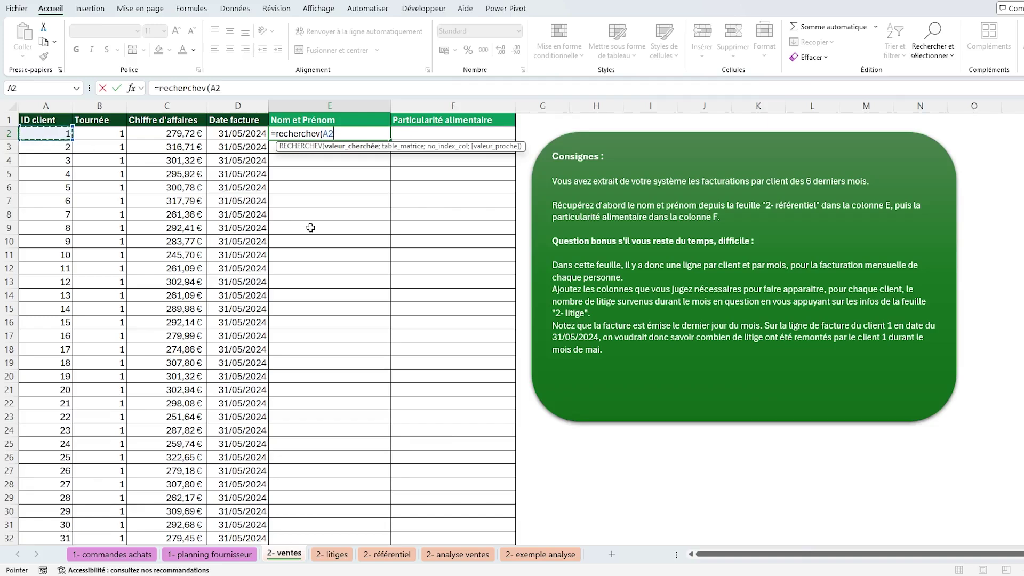
{"action": "type", "text": ";"}
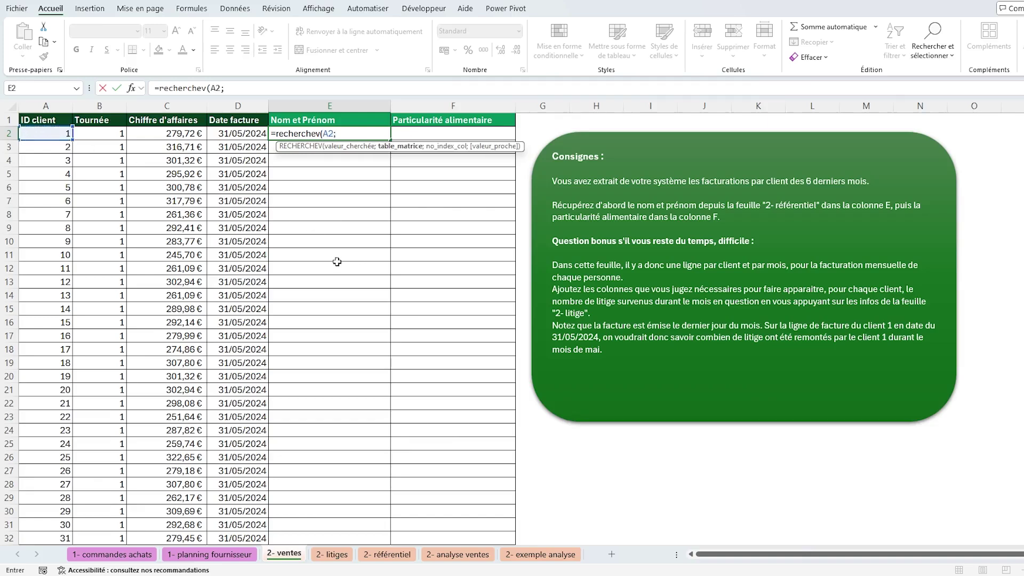
{"action": "left_click", "coordinate": [388, 554]}
{"action": "left_click_drag", "start_coordinate": [52, 102], "coordinate": [552, 156]}
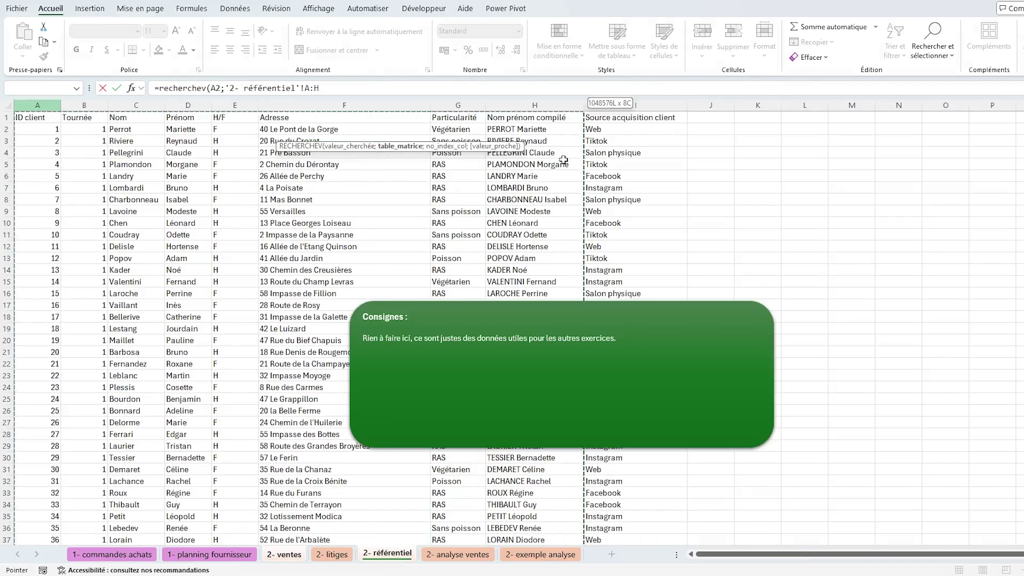
{"action": "left_click_drag", "start_coordinate": [568, 144], "coordinate": [568, 144]}
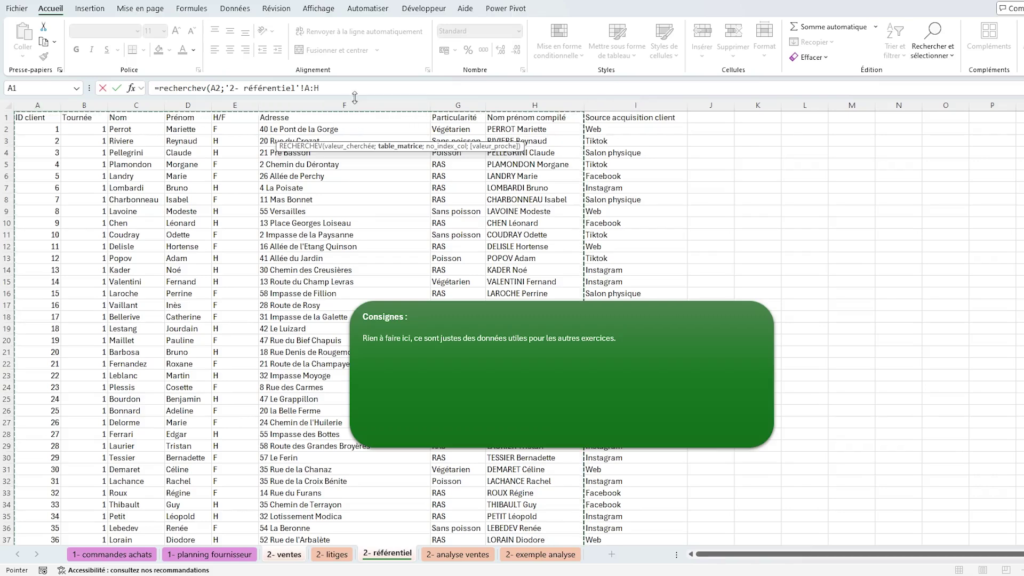
{"action": "type", "text": ";"}
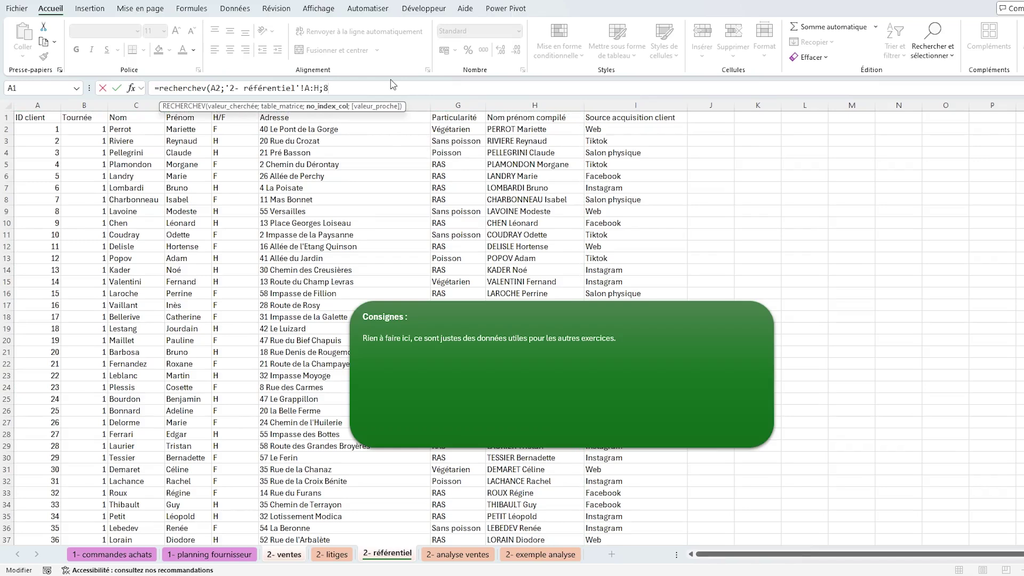
{"action": "type", "text": "8;f"}
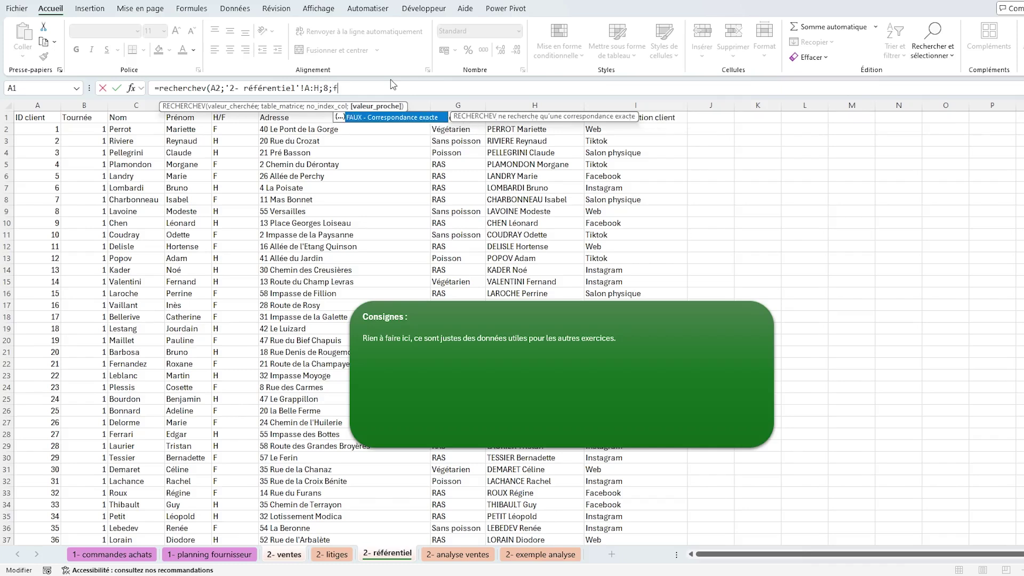
{"action": "type", "text": "aux)"}
{"action": "key", "text": "Return"}
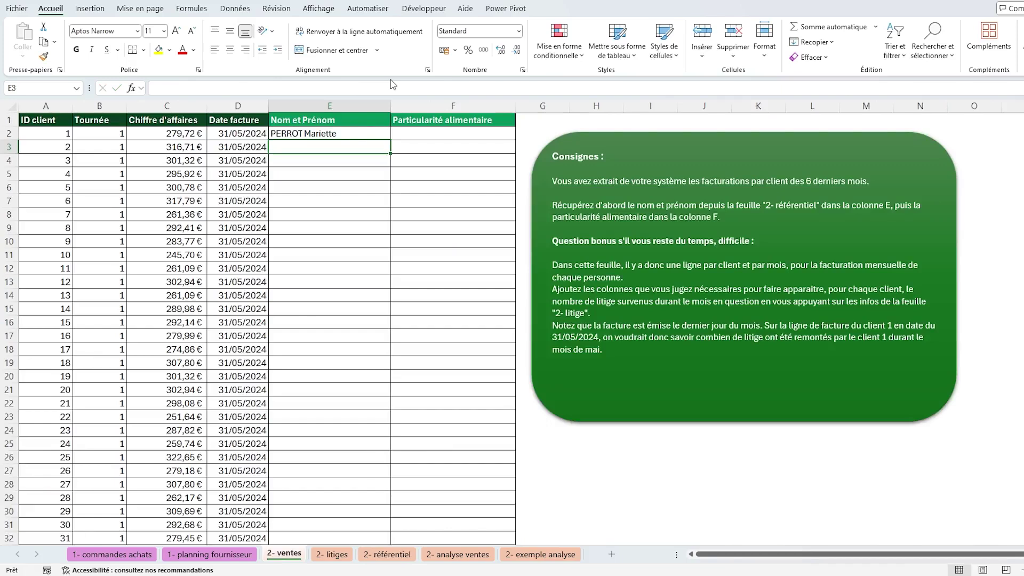
- Fill the Nom et Prénom lookup from E2 down to the last sales row and check the filled column
{"action": "left_click", "coordinate": [348, 133]}
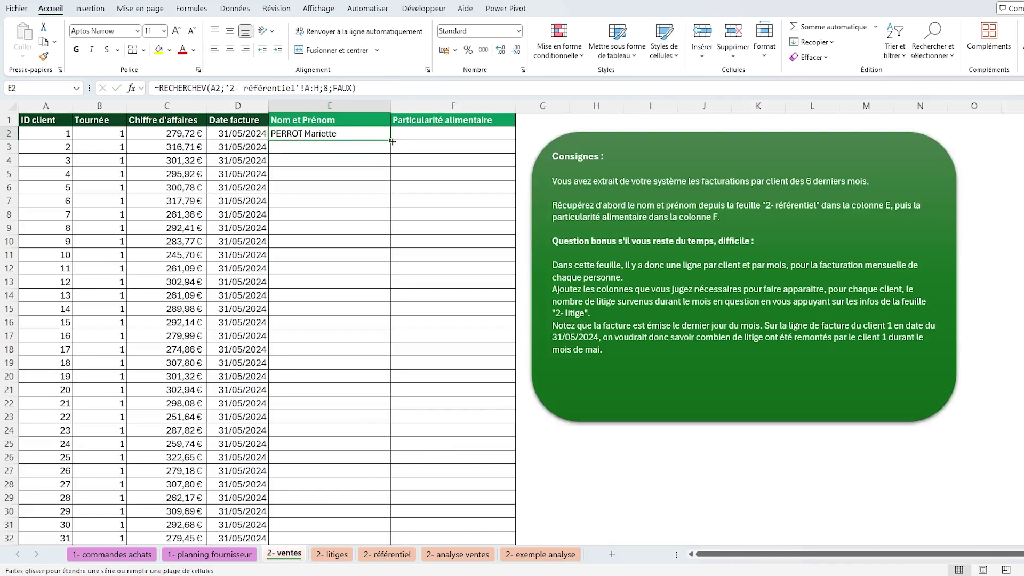
{"action": "double_click", "coordinate": [392, 141]}
{"action": "left_click", "coordinate": [407, 133]}
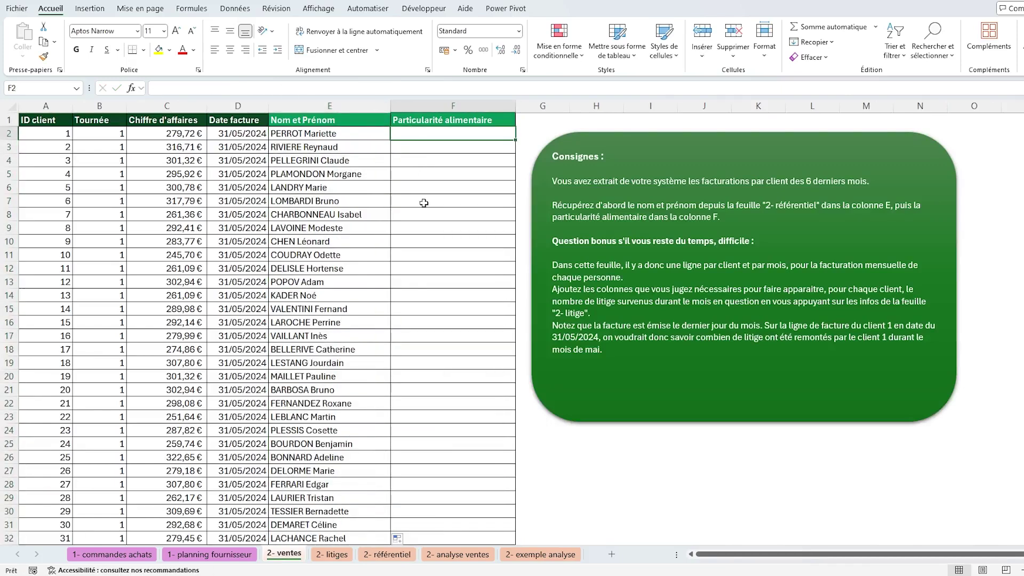
{"action": "left_click", "coordinate": [385, 134]}
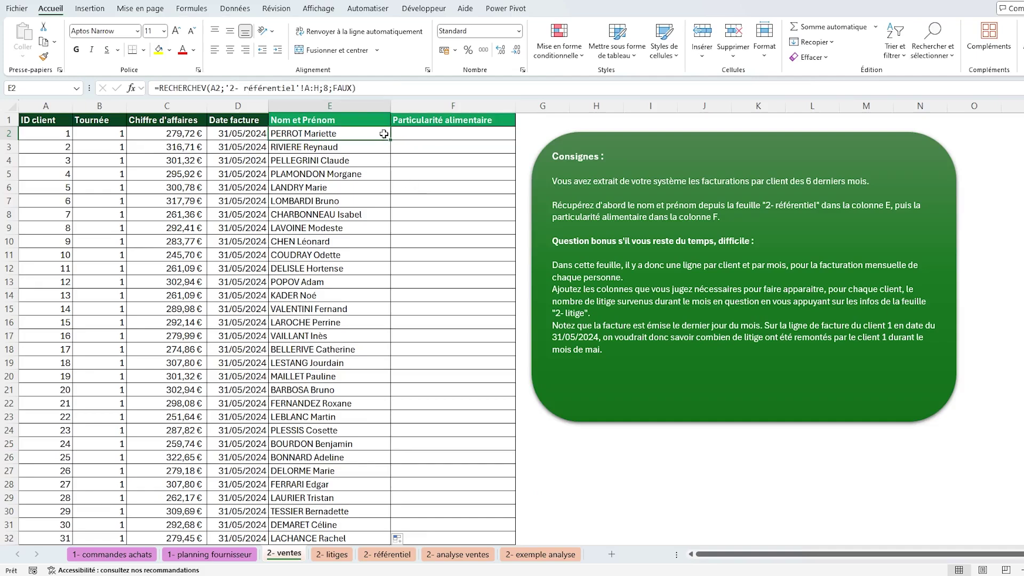
{"action": "double_click", "coordinate": [391, 141]}
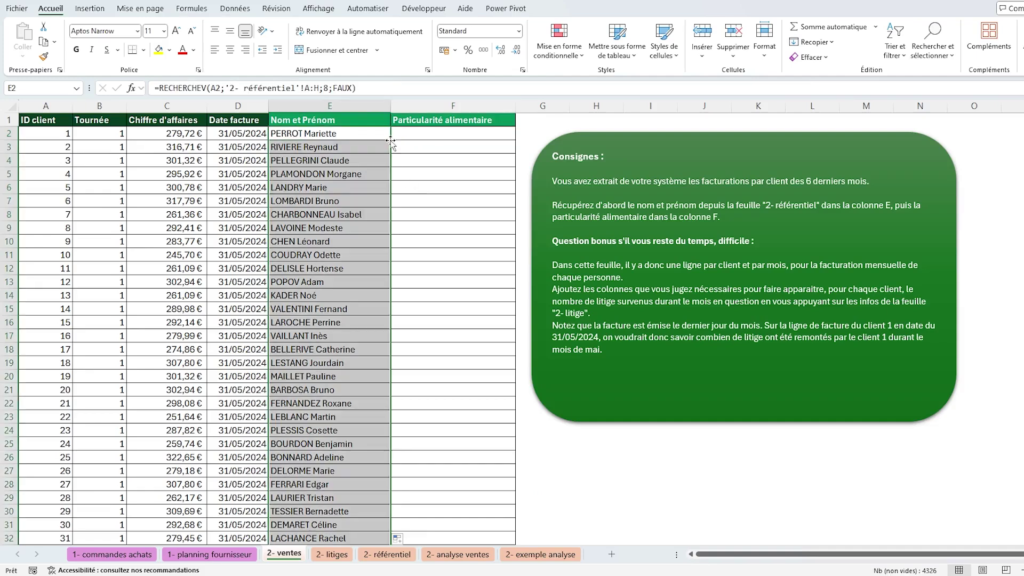
{"action": "left_click", "coordinate": [413, 136]}
{"action": "left_click", "coordinate": [321, 151]}
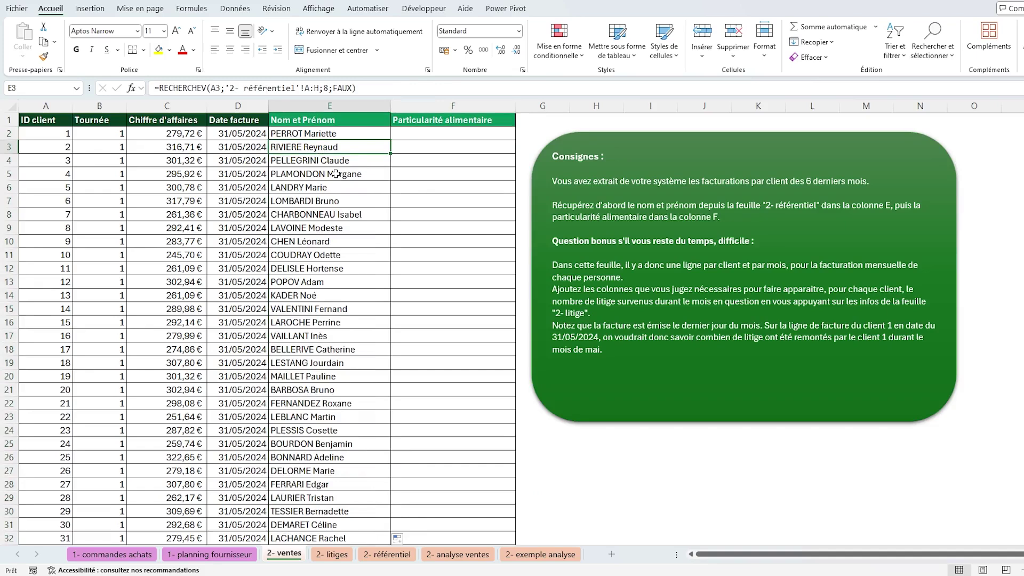
{"action": "key", "text": "ctrl+Down"}
{"action": "key", "text": "ctrl+Up"}
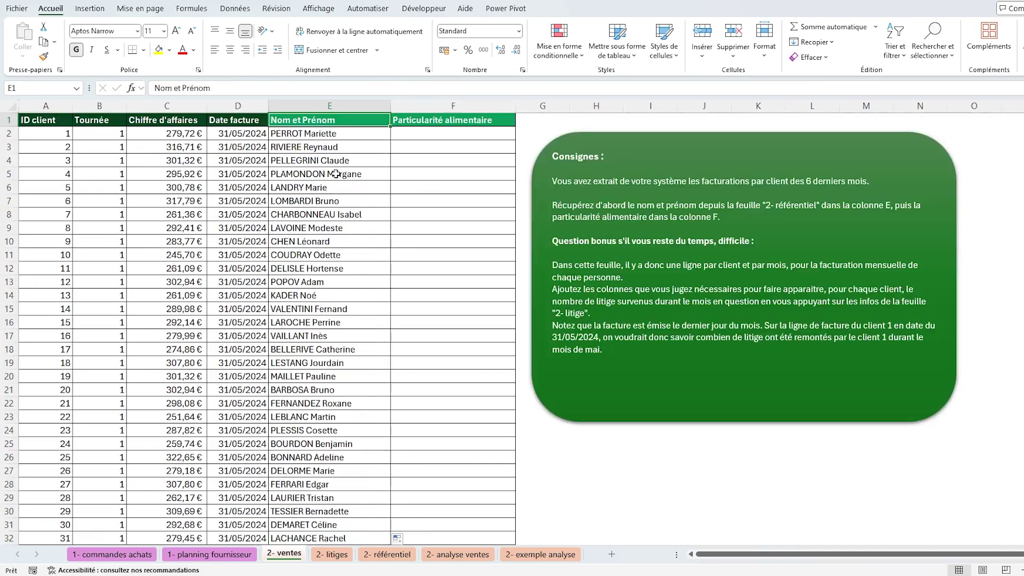
- Enter =RECHERCHEV(A2;'2- référentiel'!A:G;7;FAUX) in F2 of 2- ventes to retrieve the client's dietary particularity
{"action": "key", "text": "Right"}
{"action": "key", "text": "Down"}
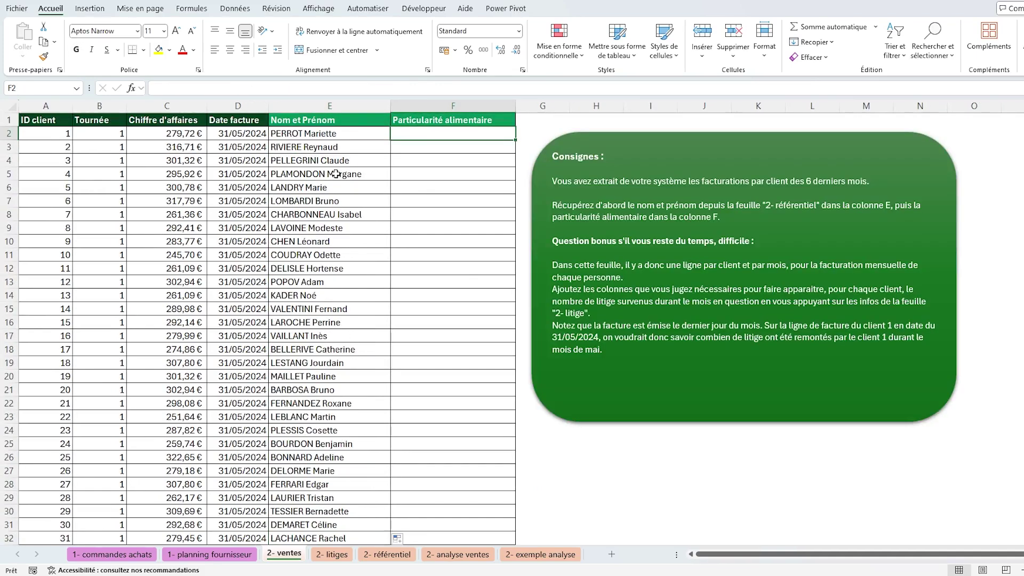
{"action": "type", "text": "=recherchev("}
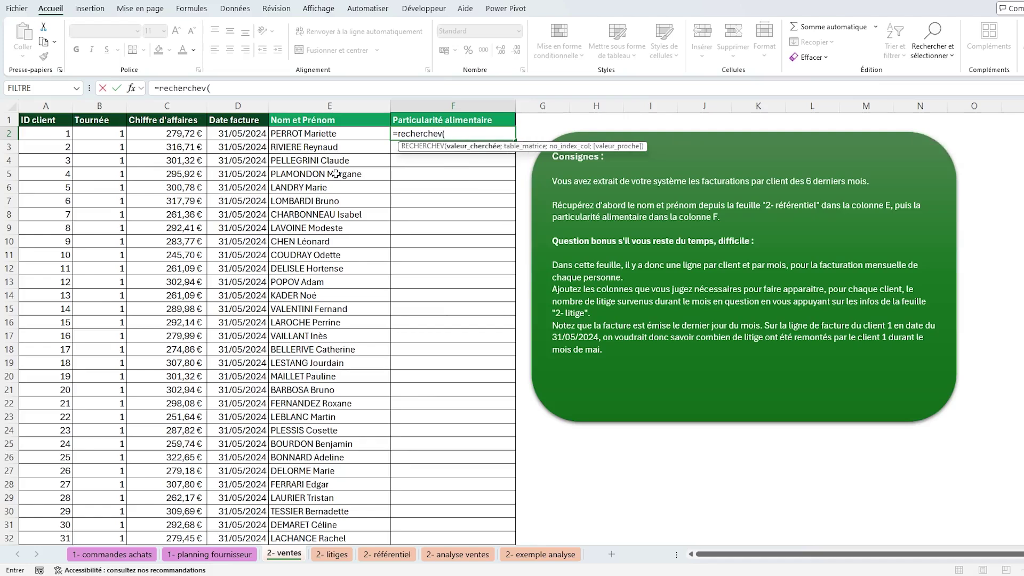
{"action": "key", "text": "Left"}
{"action": "key", "text": "Left"}
{"action": "key", "text": "Left"}
{"action": "key", "text": "Left"}
{"action": "key", "text": "Left"}
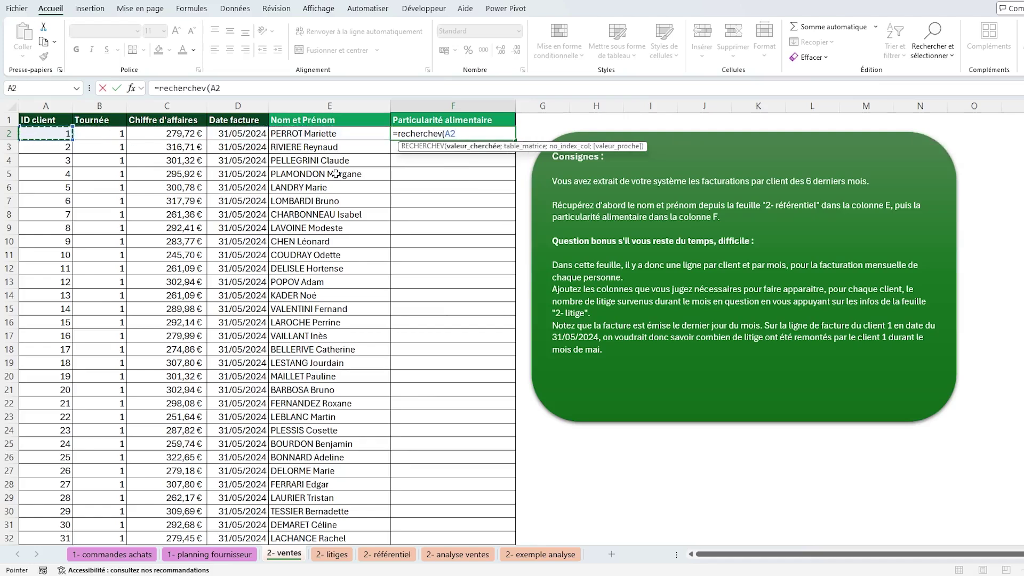
{"action": "type", "text": ";"}
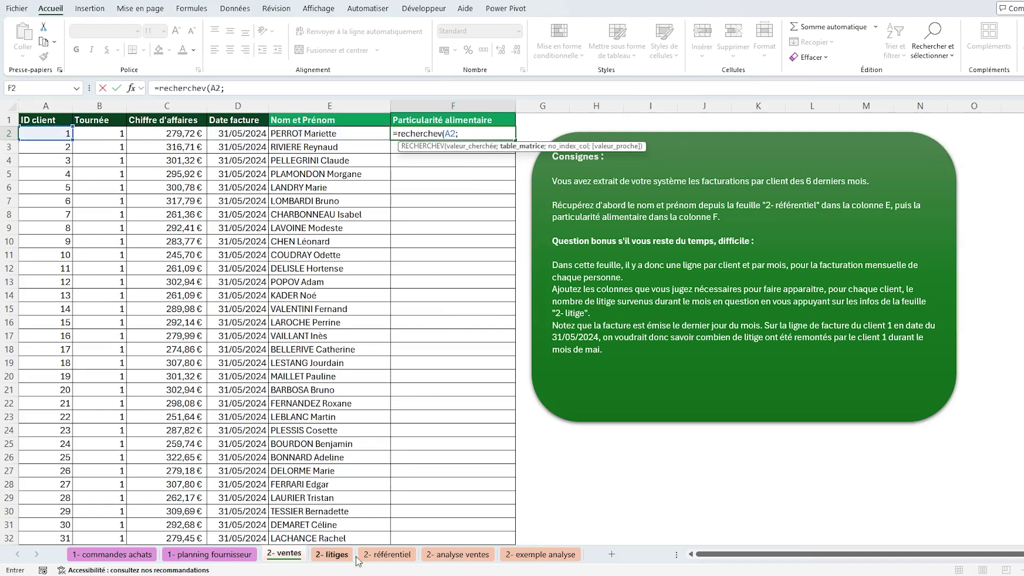
{"action": "left_click", "coordinate": [386, 555]}
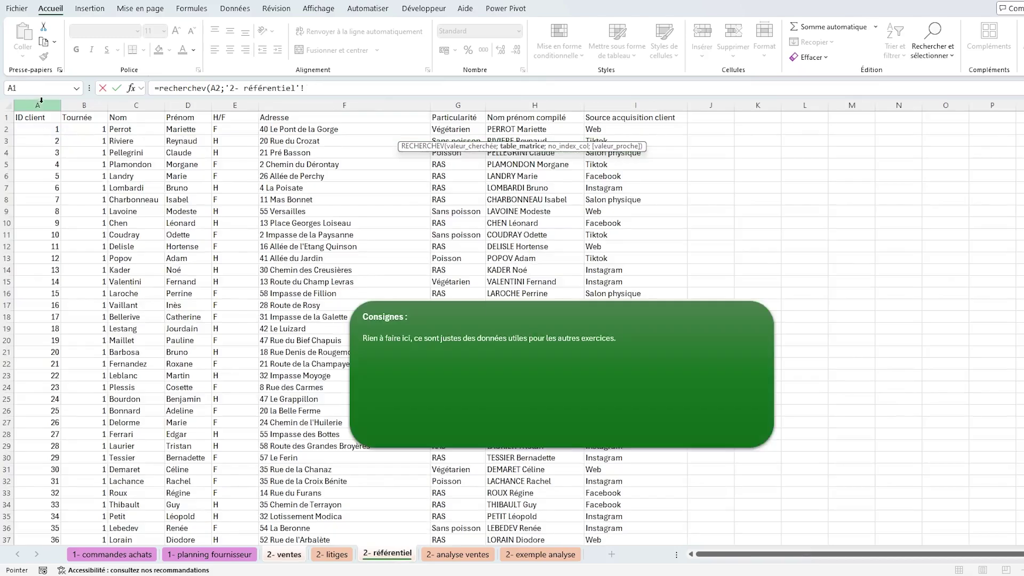
{"action": "left_click_drag", "start_coordinate": [41, 101], "coordinate": [466, 128]}
{"action": "type", "text": ";"}
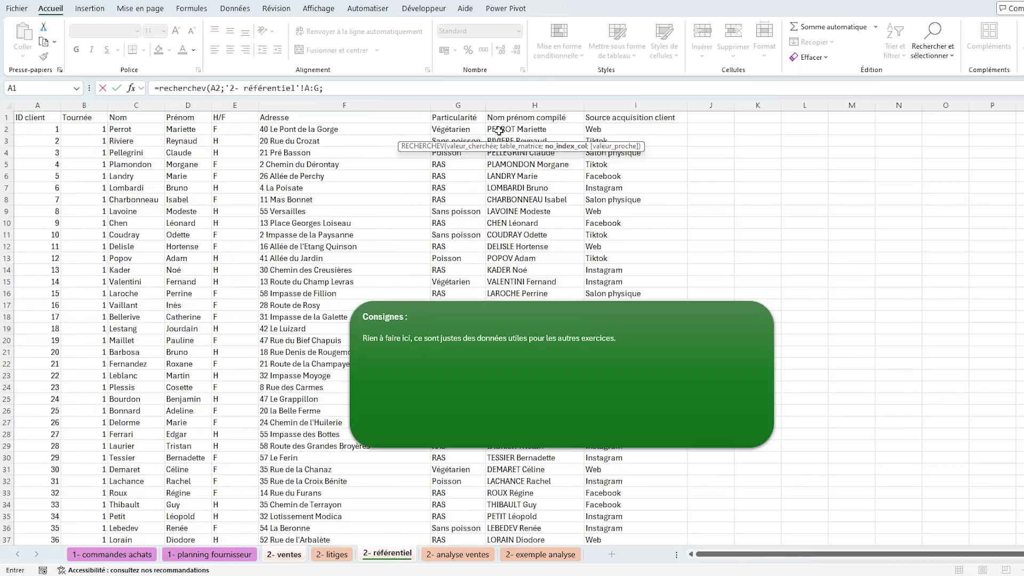
{"action": "type", "text": "7;"}
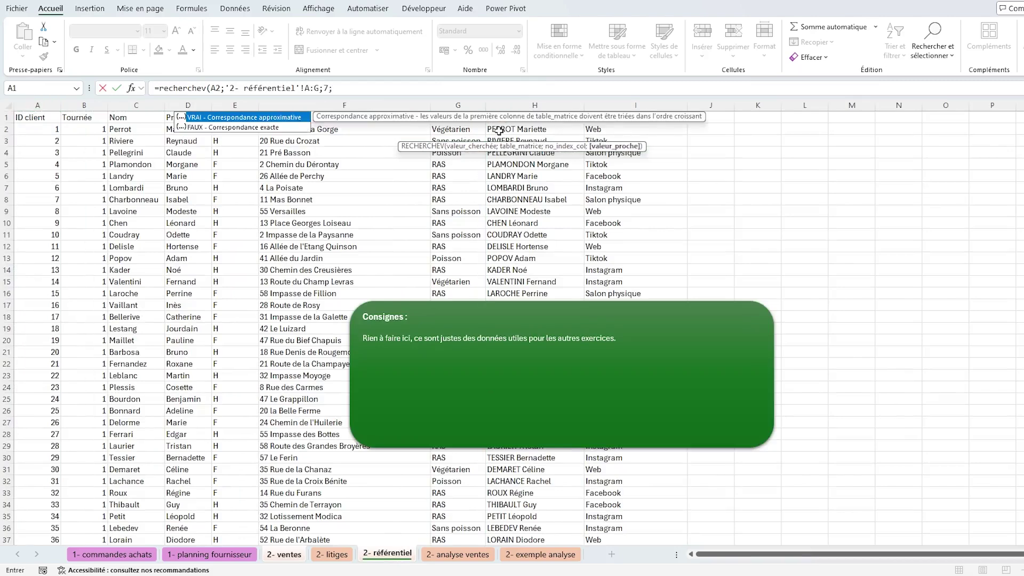
{"action": "type", "text": "fau"}
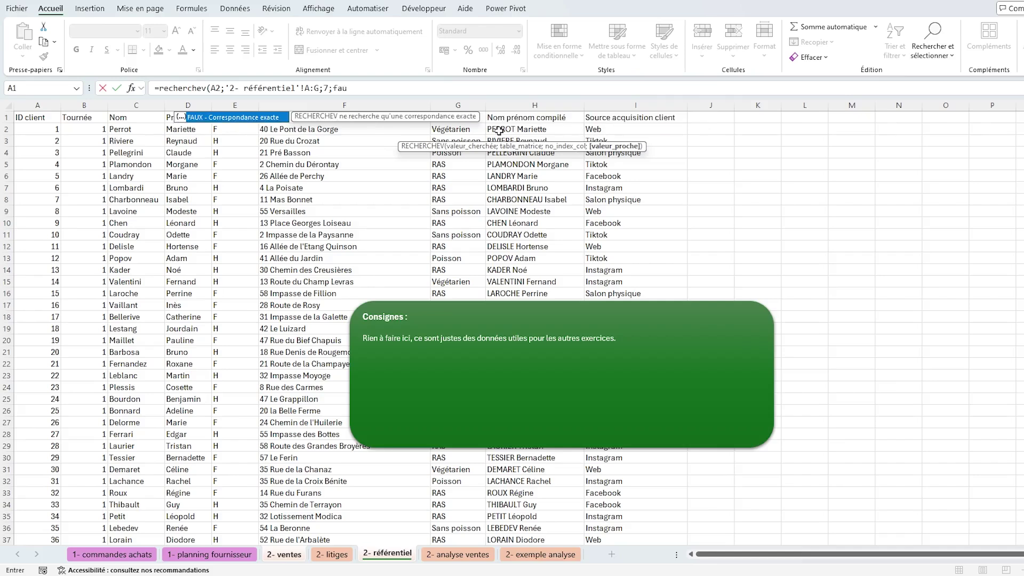
{"action": "type", "text": "x"}
{"action": "key", "text": "Return"}
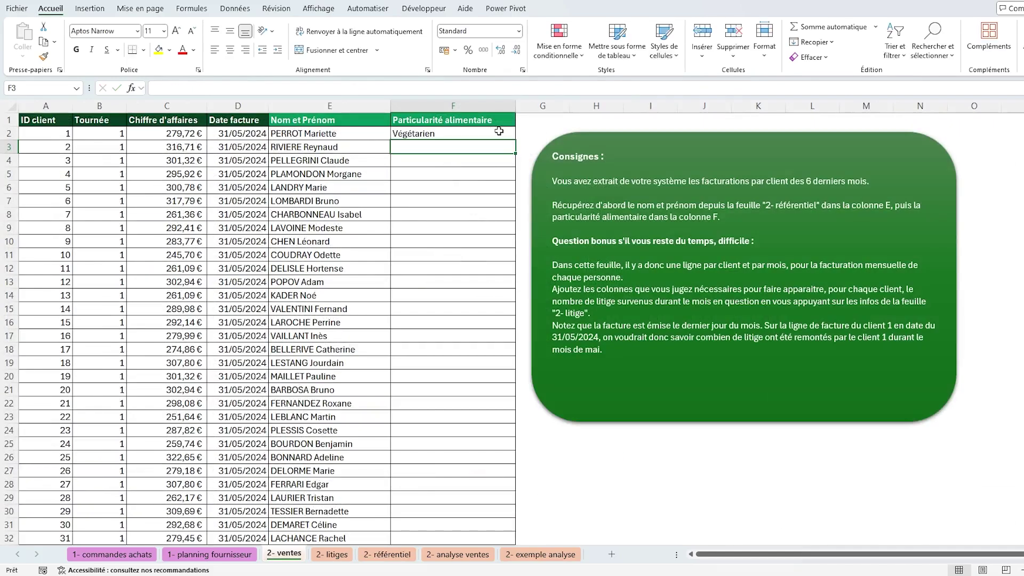
- Fill the Particularité alimentaire lookup from F2 down to the last sales row
{"action": "left_click", "coordinate": [499, 131]}
{"action": "double_click", "coordinate": [516, 139]}
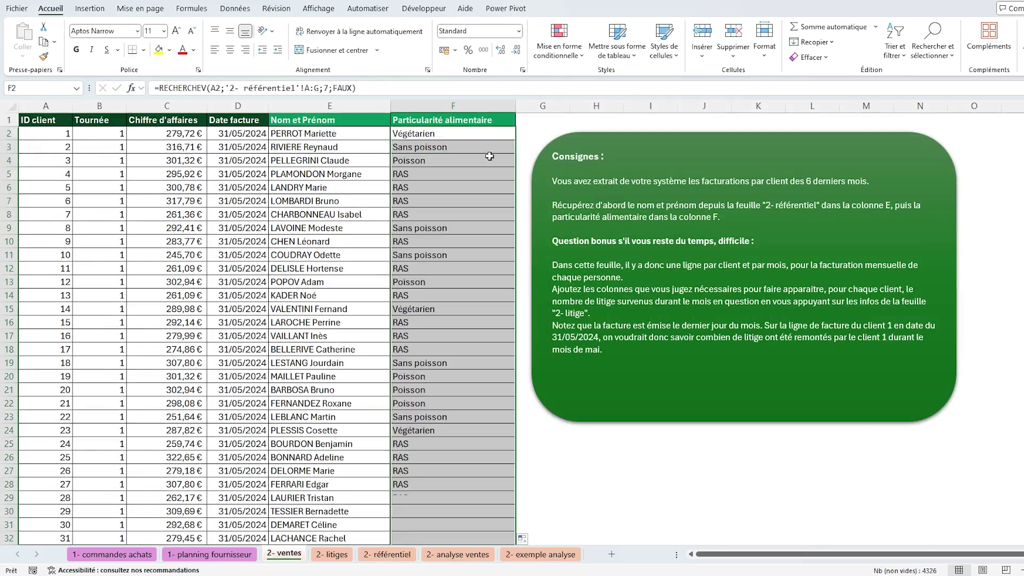
{"action": "left_click", "coordinate": [454, 160]}
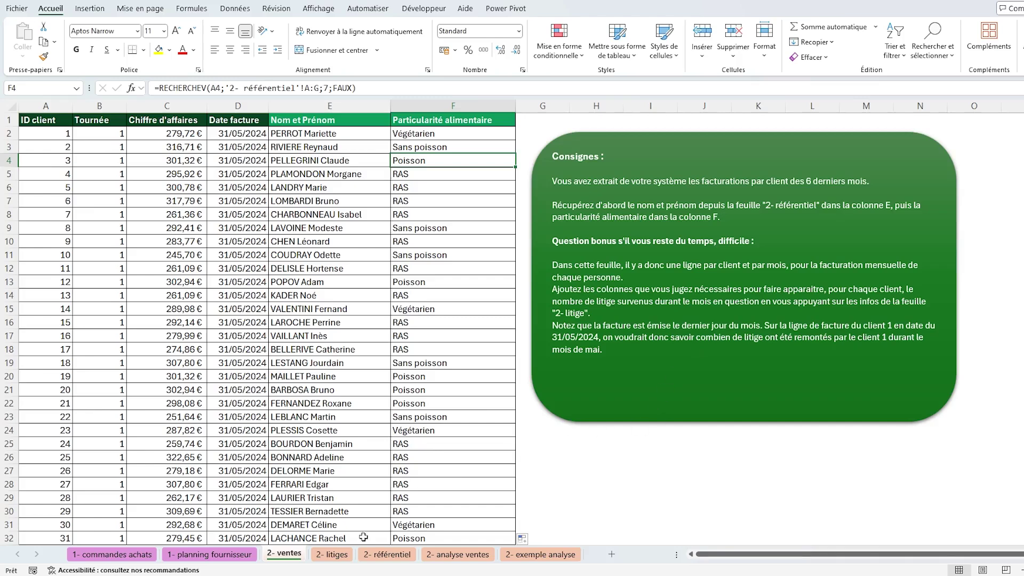
- Open the 2- litiges sheet and shift its Consignes box slightly down and to the right
{"action": "left_click", "coordinate": [335, 555]}
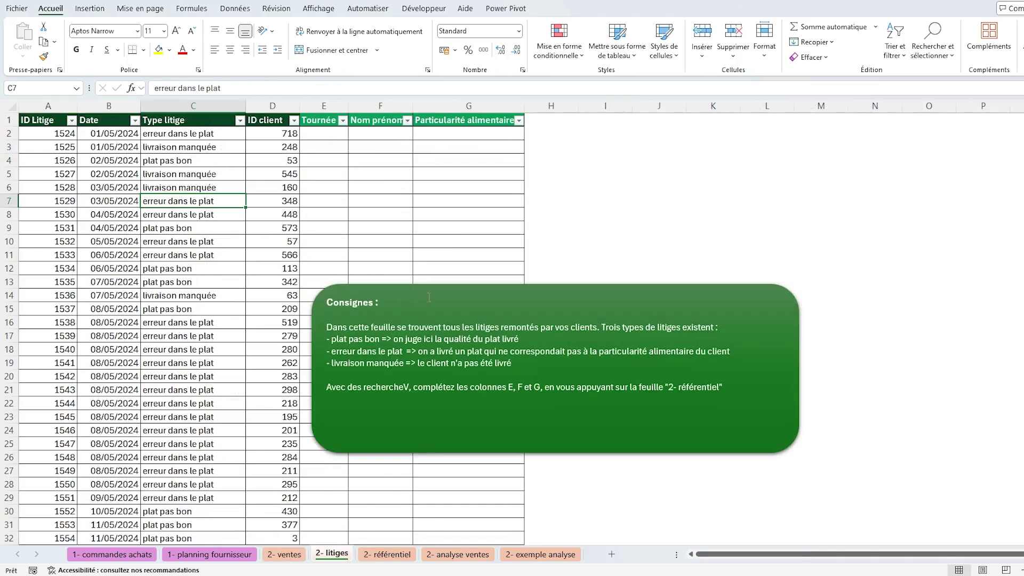
{"action": "left_click", "coordinate": [442, 313]}
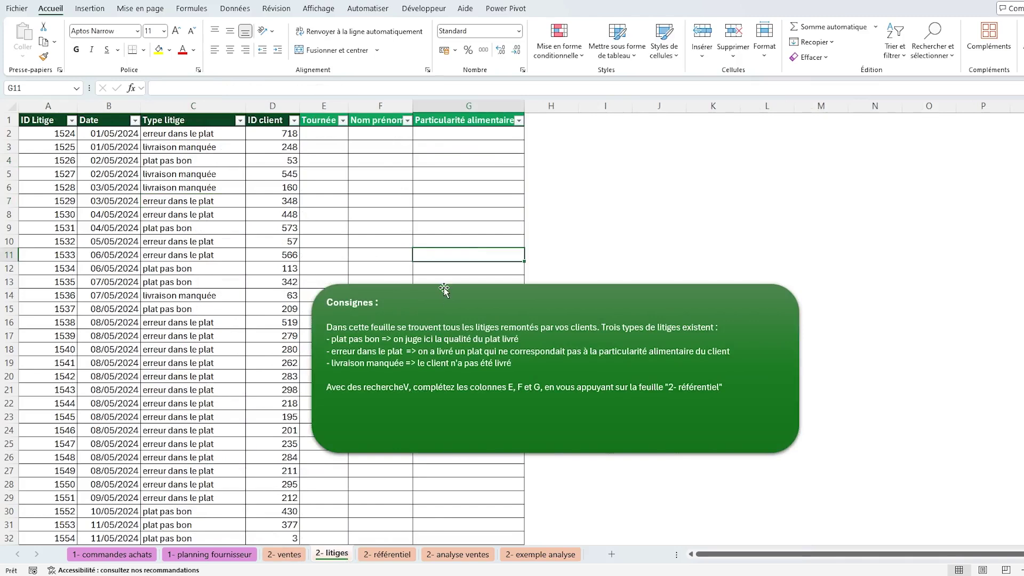
{"action": "left_click_drag", "start_coordinate": [445, 289], "coordinate": [473, 303]}
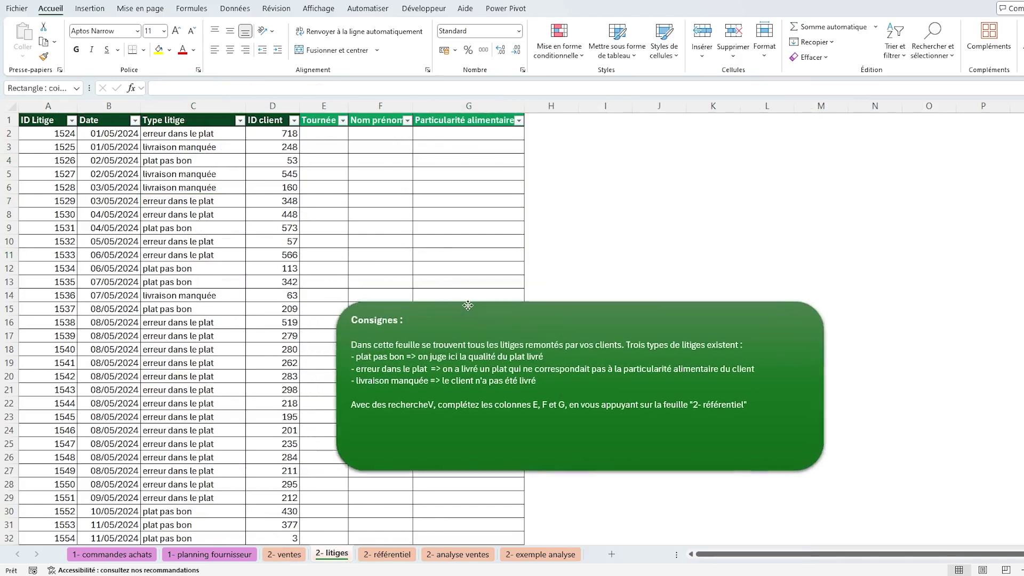
- Examine the dispute data in the ID Litige, Date, Type litige and ID client columns of 2- litiges
{"action": "left_click", "coordinate": [128, 216]}
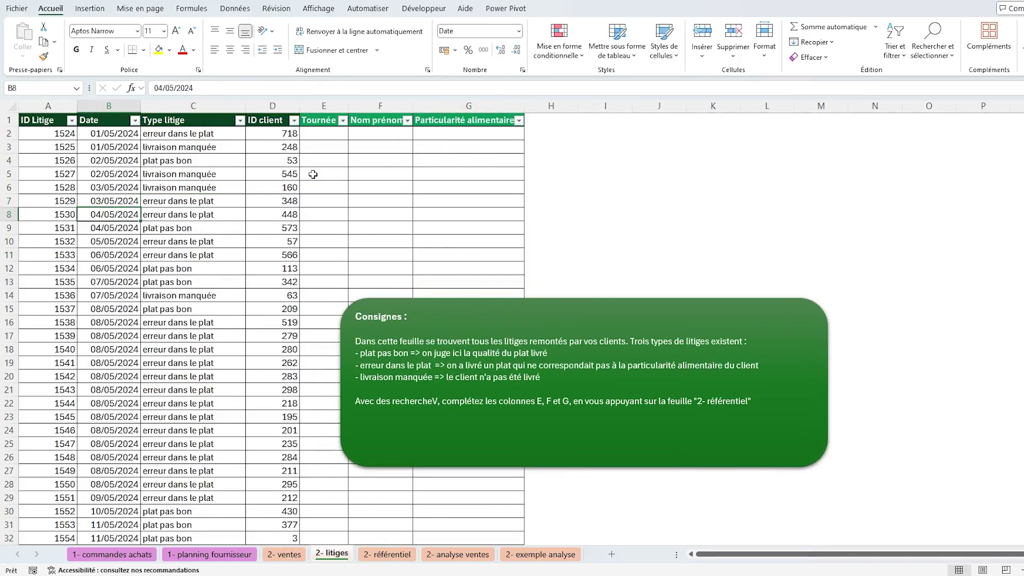
{"action": "left_click_drag", "start_coordinate": [48, 134], "coordinate": [62, 255]}
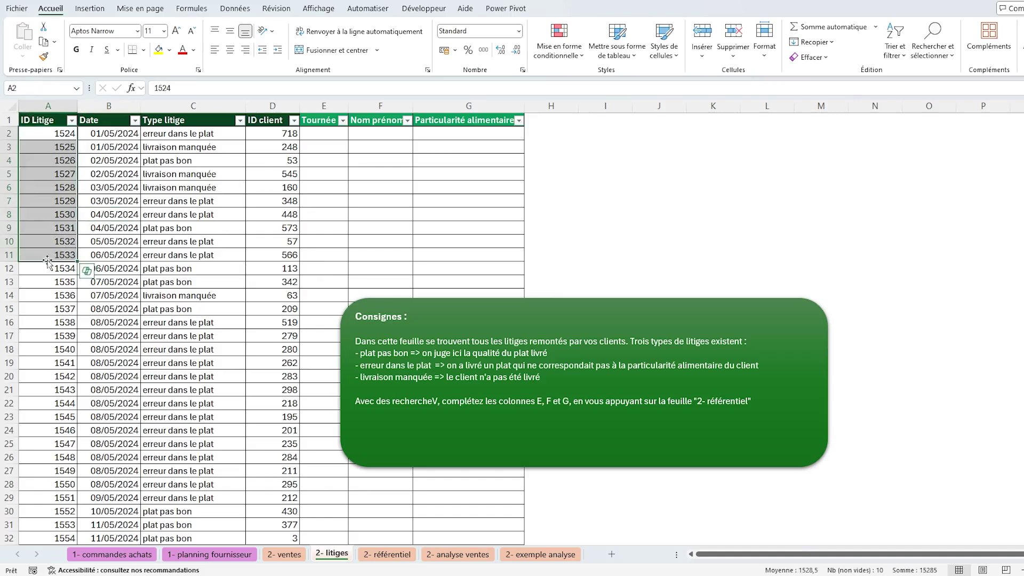
{"action": "left_click_drag", "start_coordinate": [195, 136], "coordinate": [203, 323]}
{"action": "left_click", "coordinate": [215, 139]}
{"action": "left_click", "coordinate": [218, 152]}
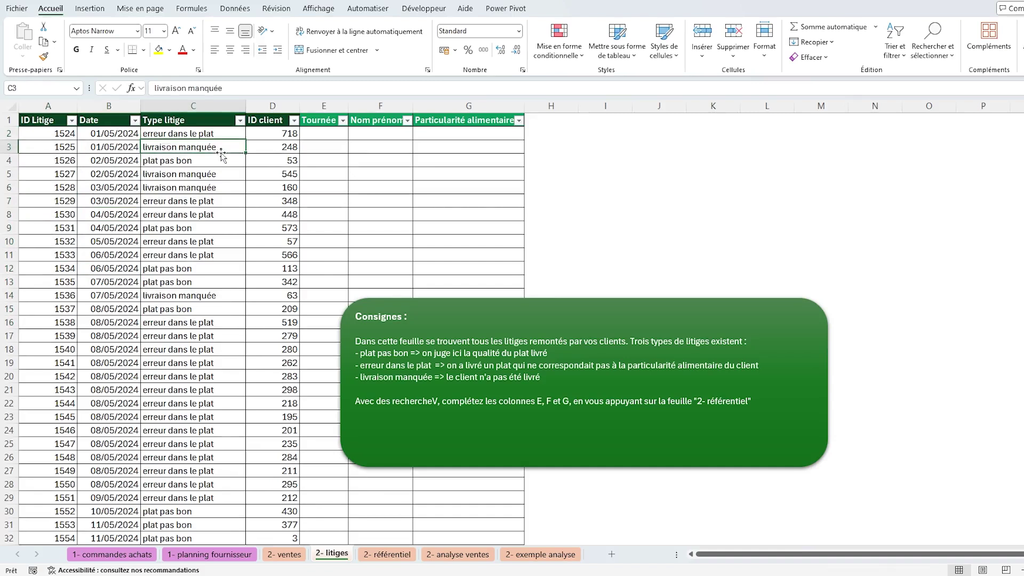
{"action": "left_click", "coordinate": [225, 163]}
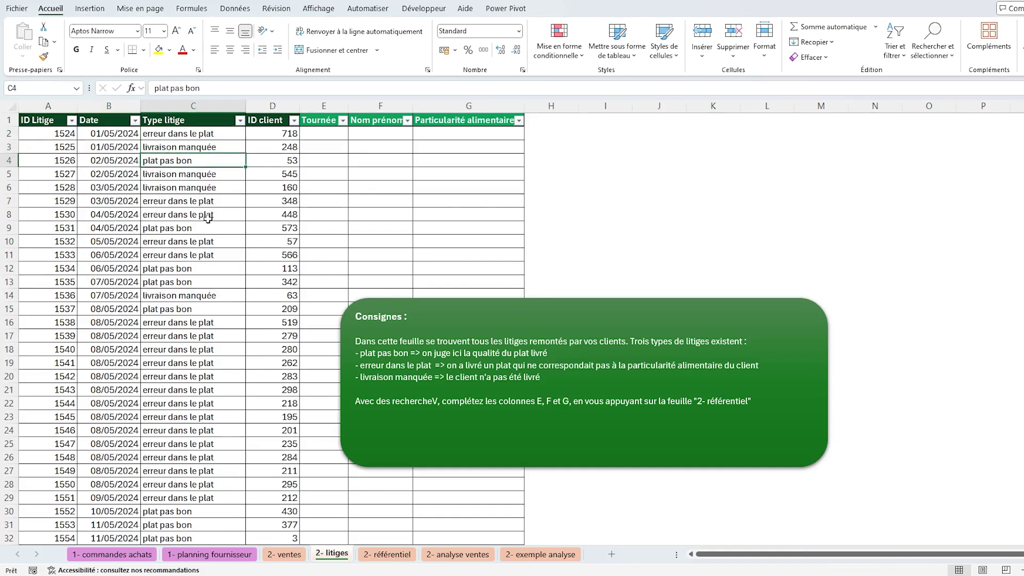
{"action": "left_click", "coordinate": [280, 135]}
{"action": "left_click", "coordinate": [276, 119]}
{"action": "left_click", "coordinate": [271, 133]}
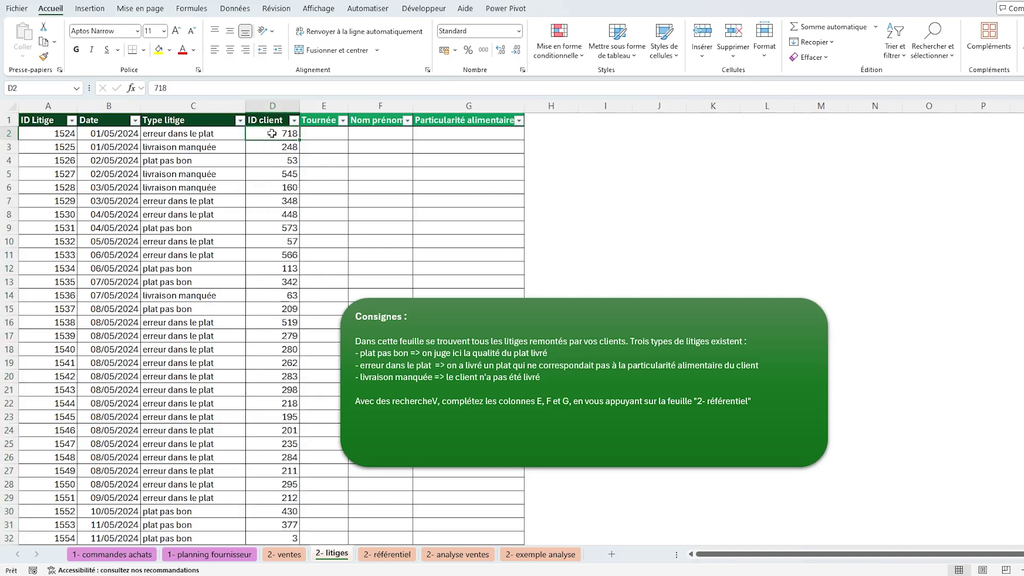
- Enter =RECHERCHEV(D2;'2- référentiel'!A:B;2;FAUX) in E2 of 2- litiges to retrieve the client's Tournée
{"action": "left_click", "coordinate": [339, 140]}
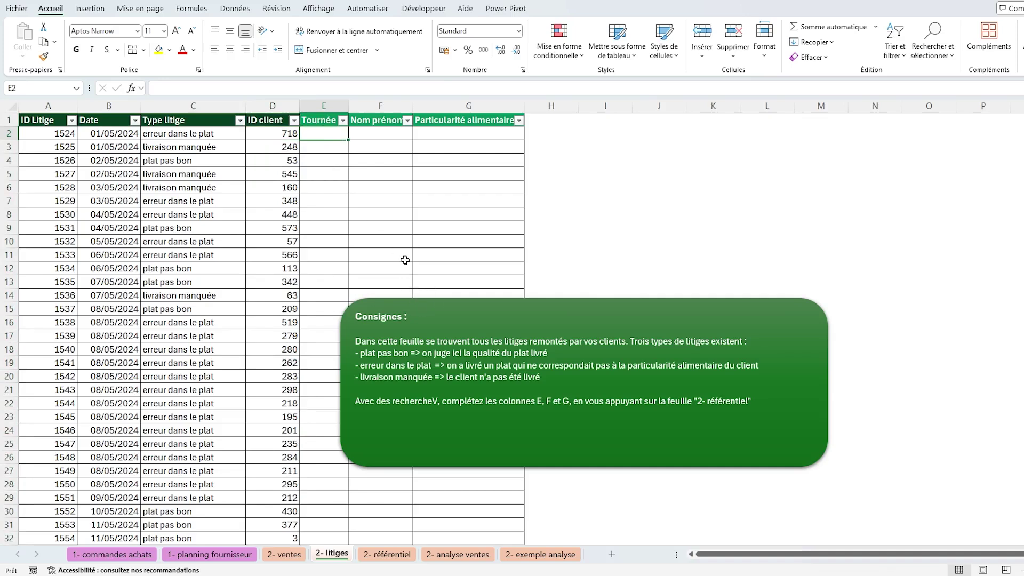
{"action": "type", "text": "=recherchev("}
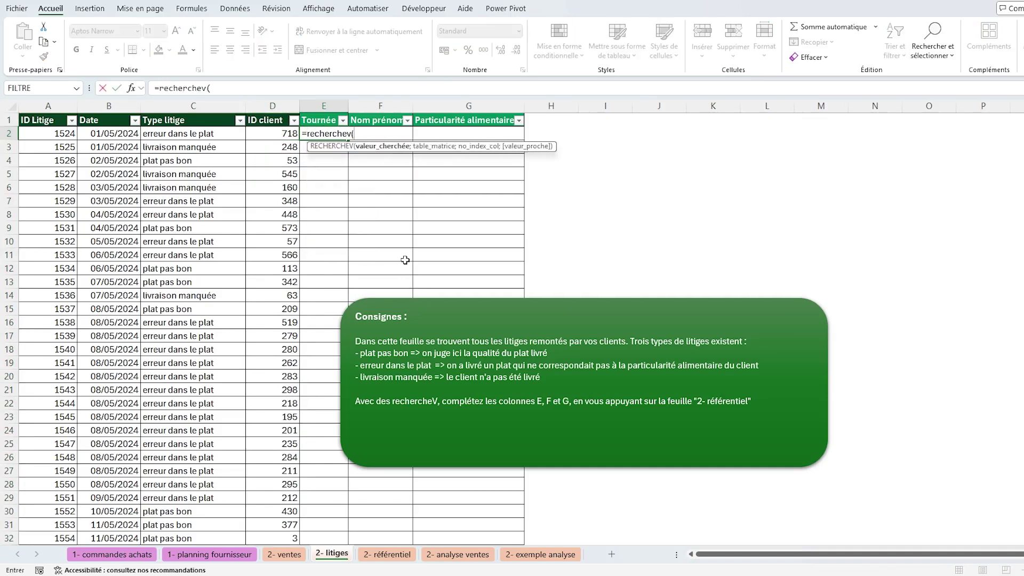
{"action": "key", "text": "Left"}
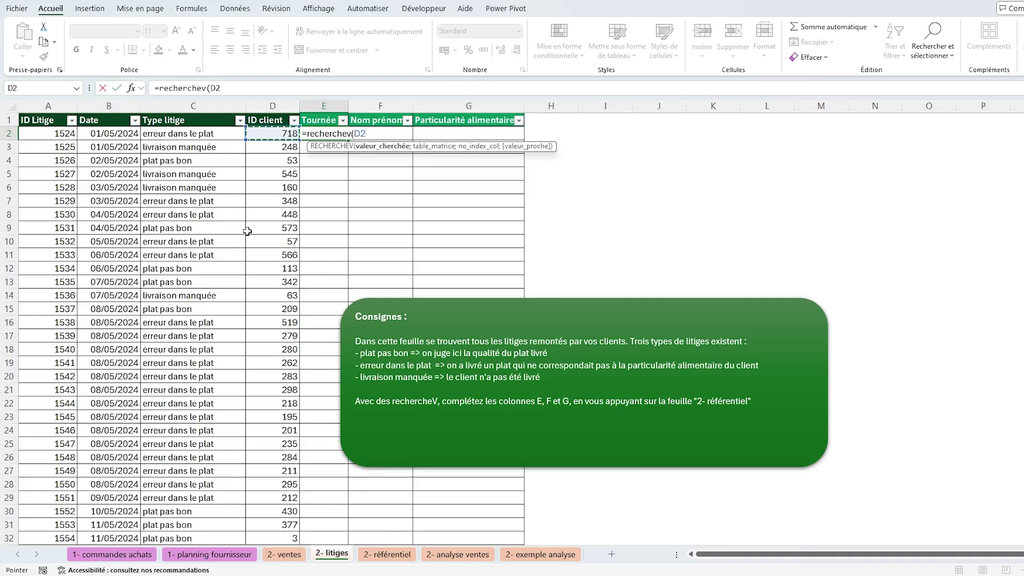
{"action": "type", "text": ";"}
{"action": "left_click", "coordinate": [401, 557]}
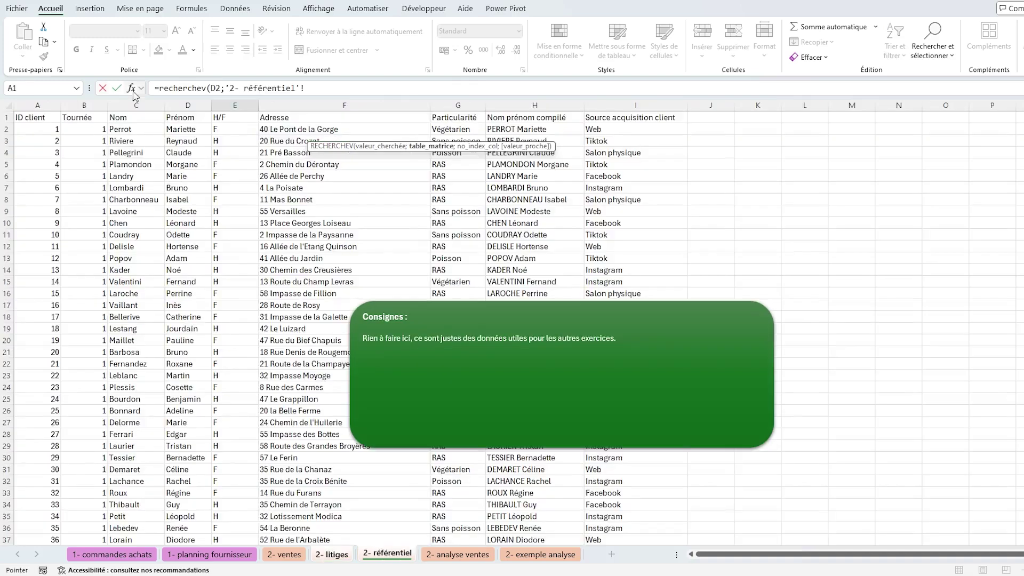
{"action": "left_click_drag", "start_coordinate": [25, 104], "coordinate": [80, 140]}
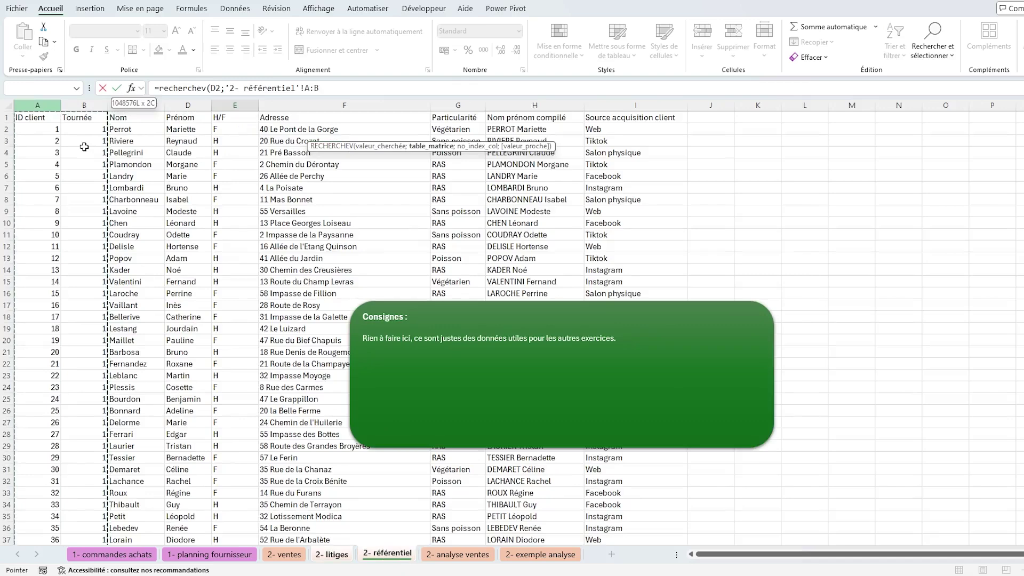
{"action": "type", "text": ";2;"}
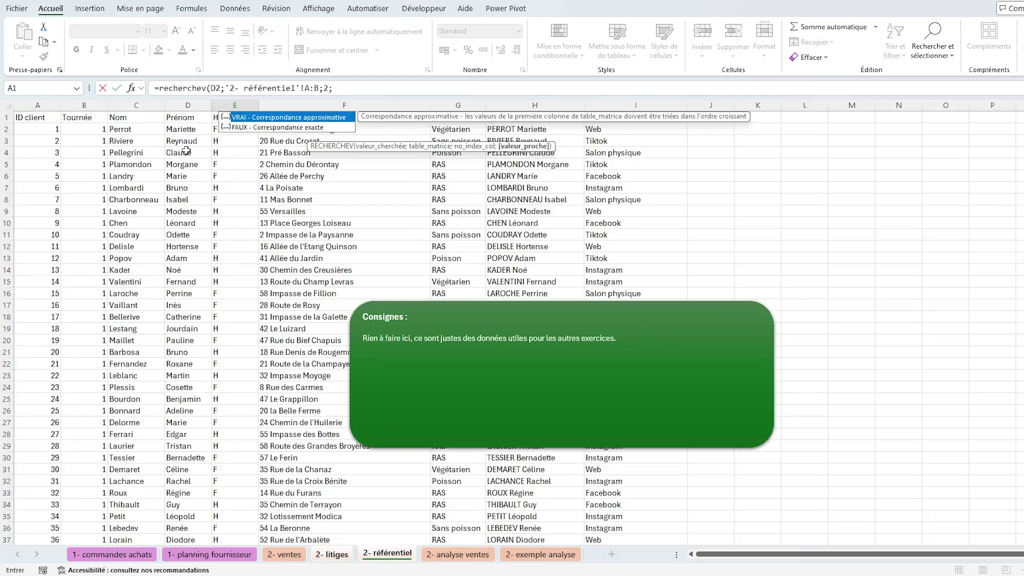
{"action": "type", "text": "faux"}
{"action": "key", "text": "Return"}
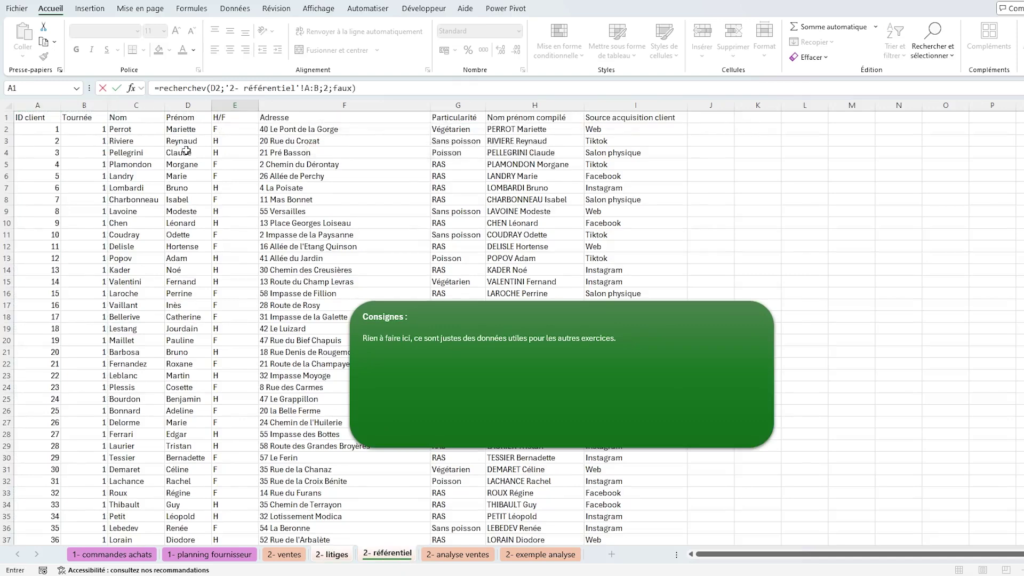
- Enter =RECHERCHEV(D2;'2- référentiel'!A:H;8;FAUX) in F2 of 2- litiges to retrieve the client's compiled name
{"action": "key", "text": "Up"}
{"action": "key", "text": "Right"}
{"action": "type", "text": "=recherchev("}
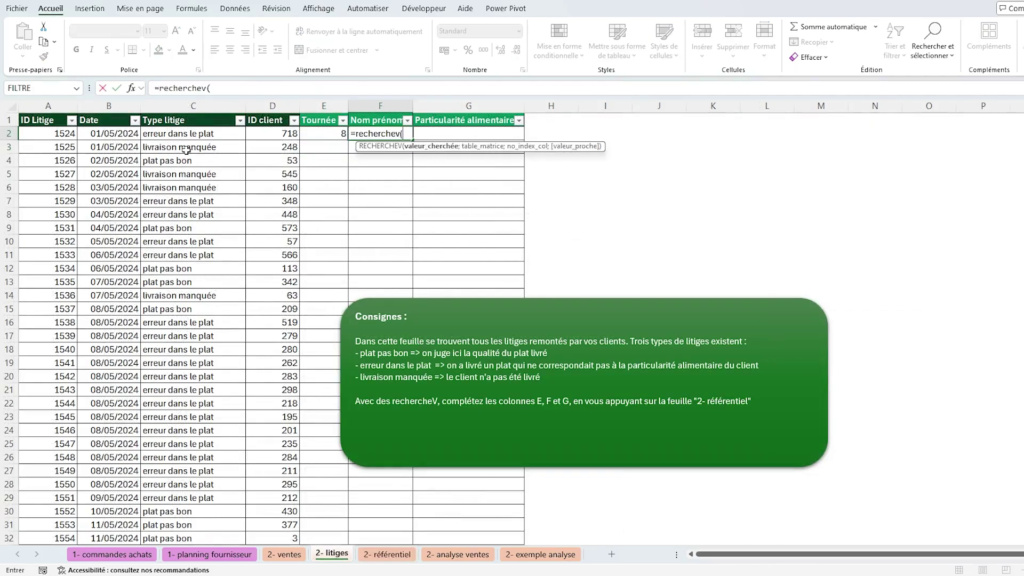
{"action": "key", "text": "Left"}
{"action": "key", "text": "Left"}
{"action": "type", "text": ";"}
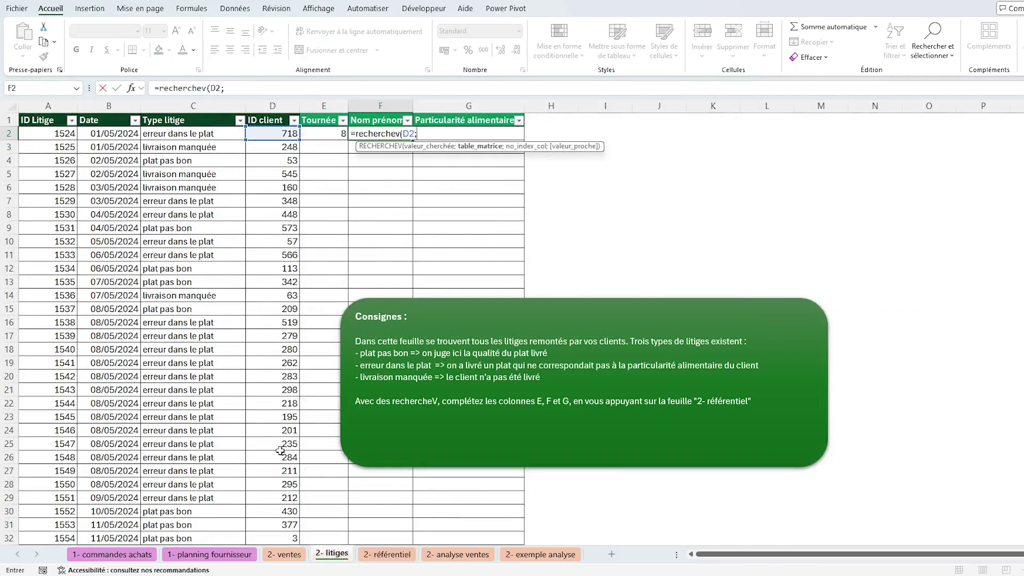
{"action": "left_click", "coordinate": [390, 555]}
{"action": "left_click_drag", "start_coordinate": [37, 105], "coordinate": [510, 185]}
{"action": "type", "text": ";8;"}
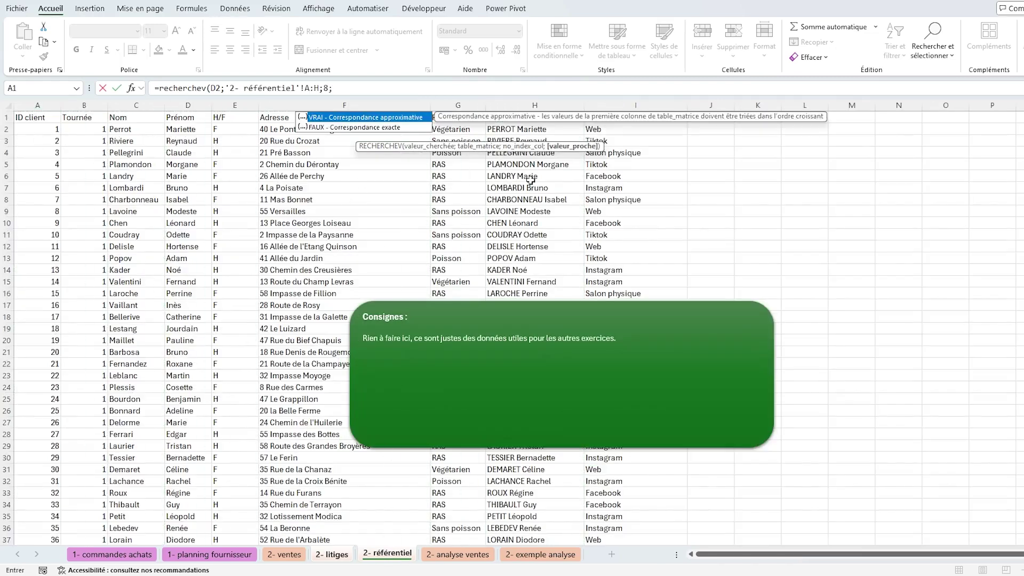
{"action": "type", "text": "faux)"}
{"action": "key", "text": "Return"}
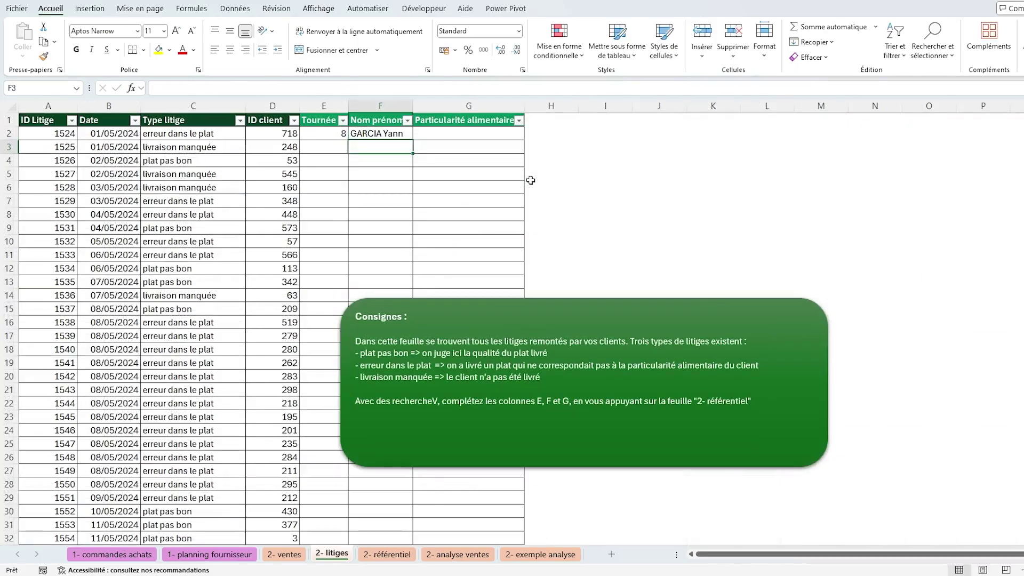
- Fill the Tournée and Nom prénom lookups from E2:F2 down the disputes table and widen column F to fit the names
{"action": "left_click_drag", "start_coordinate": [331, 133], "coordinate": [379, 133]}
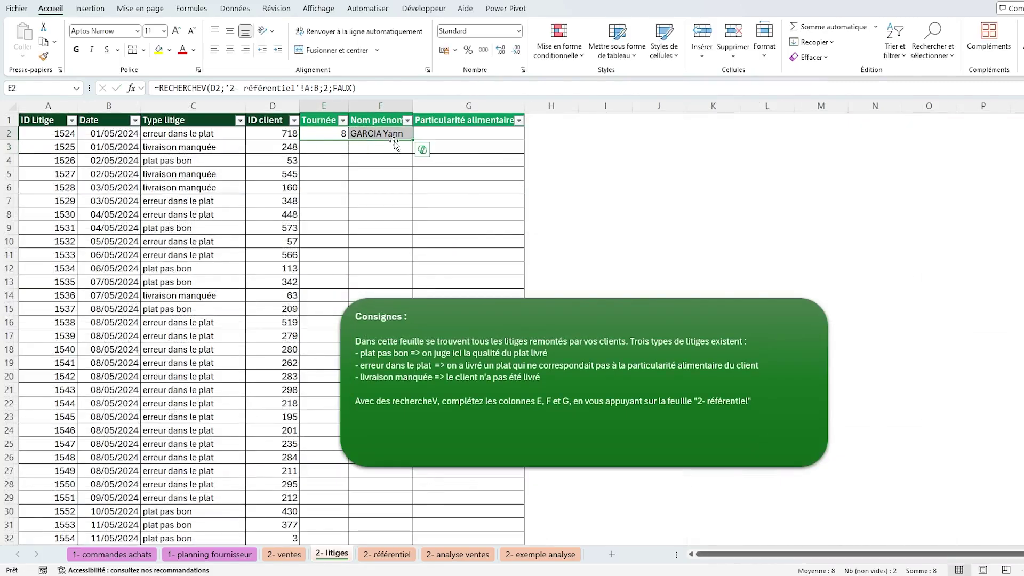
{"action": "double_click", "coordinate": [412, 140]}
{"action": "left_click", "coordinate": [427, 134]}
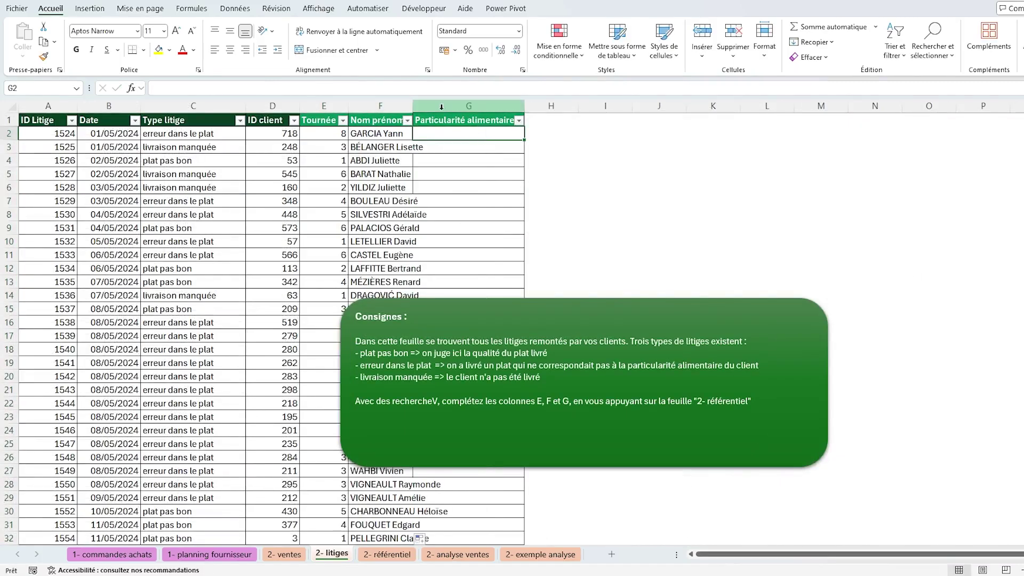
{"action": "left_click_drag", "start_coordinate": [412, 107], "coordinate": [454, 116]}
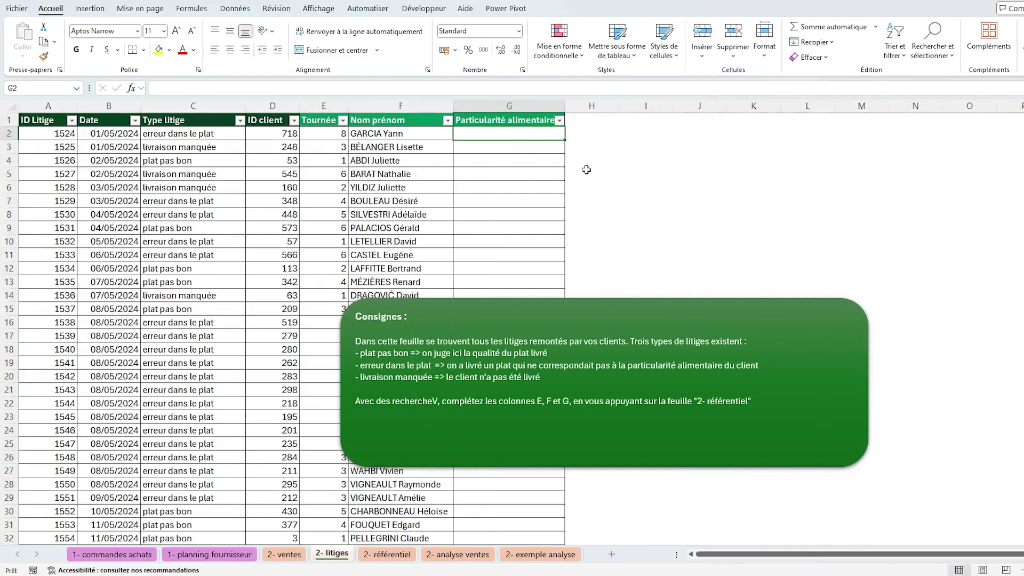
- Enter =RECHERCHEV(D2;'2- référentiel'!A:G;7;FAUX) in G2 of 2- litiges to retrieve the client's dietary particularity
{"action": "type", "text": "=r"}
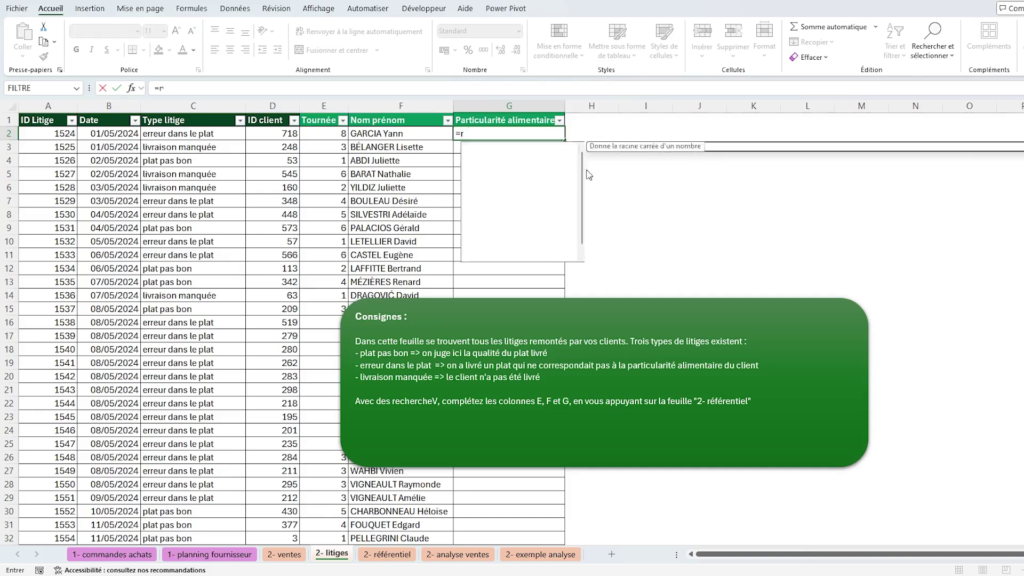
{"action": "type", "text": "echerchev("}
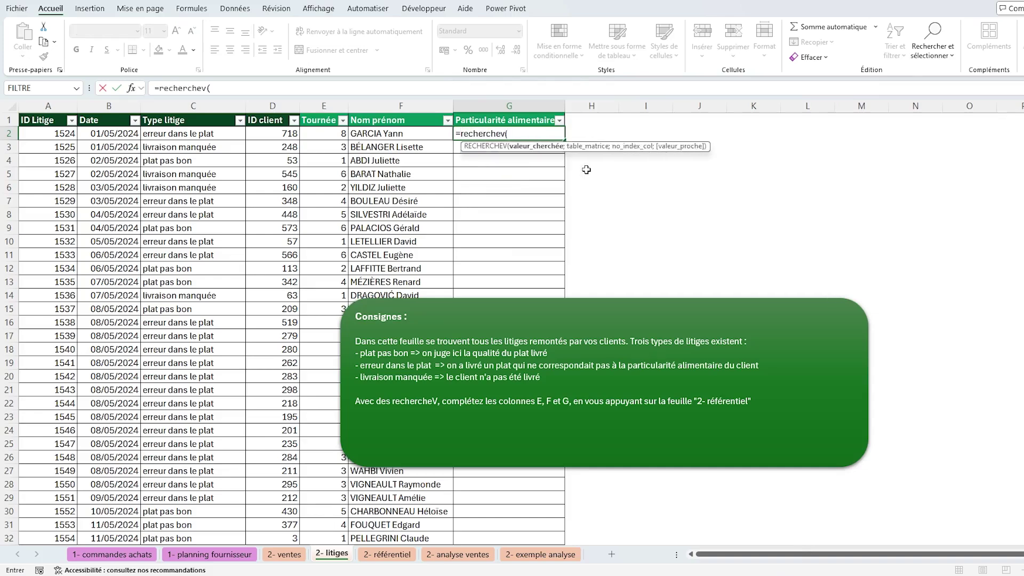
{"action": "left_click", "coordinate": [278, 132]}
{"action": "type", "text": ";"}
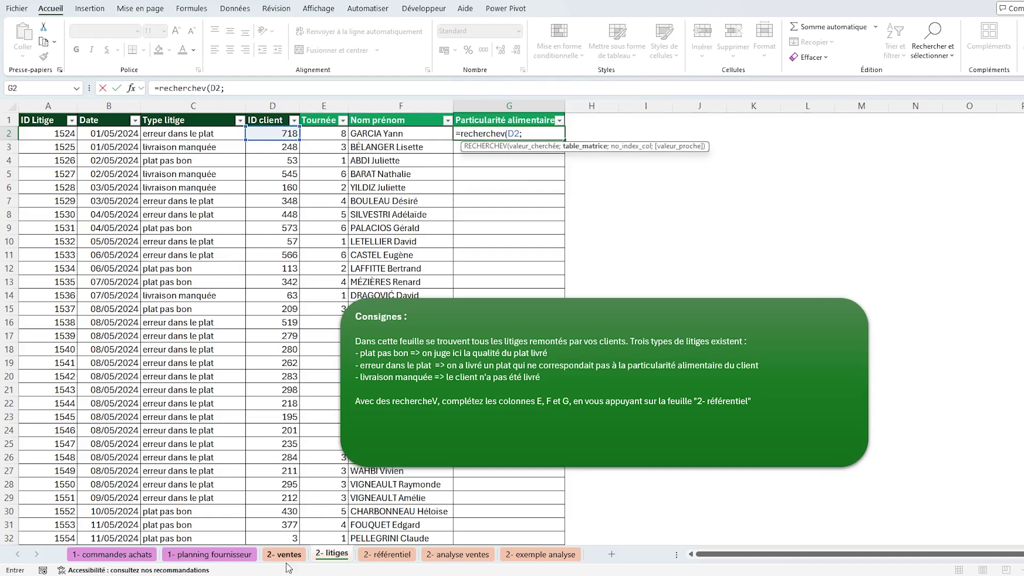
{"action": "left_click", "coordinate": [387, 554]}
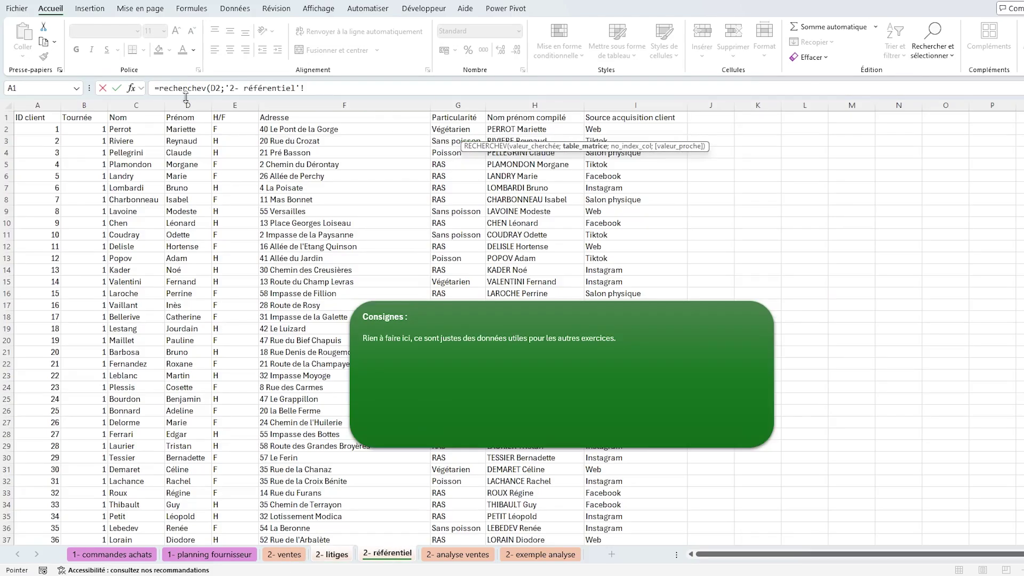
{"action": "left_click_drag", "start_coordinate": [37, 105], "coordinate": [459, 164]}
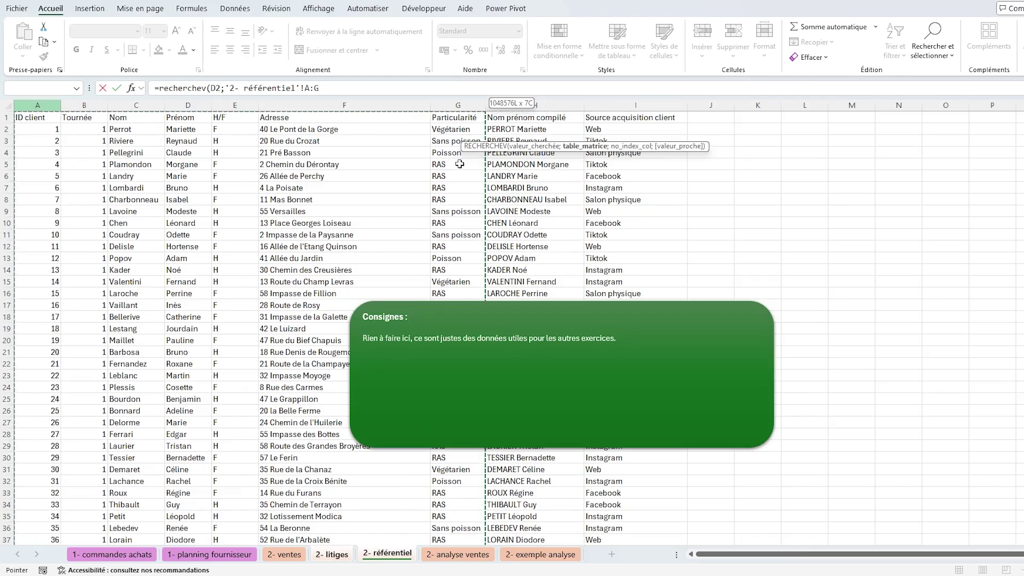
{"action": "type", "text": ";7;"}
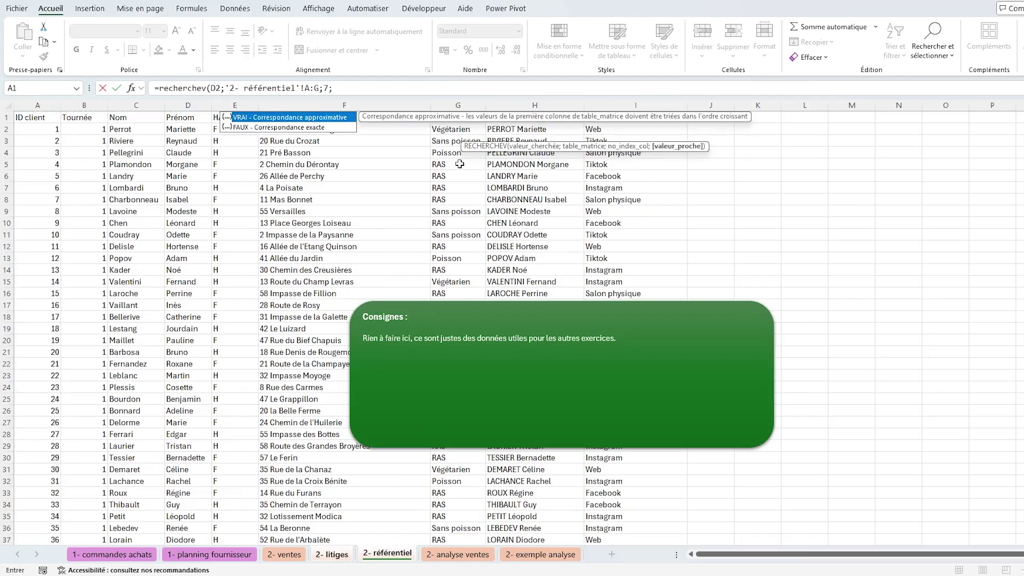
{"action": "type", "text": "faux"}
{"action": "key", "text": "Return"}
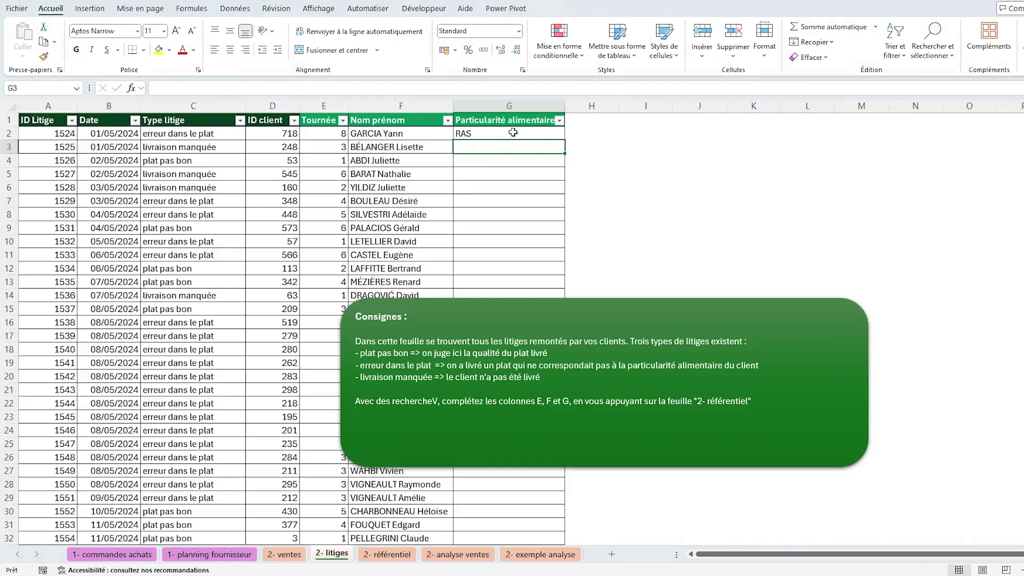
- Fill the Particularité alimentaire lookup from G2 down the disputes table and move the Consignes box slightly up and to the right
{"action": "left_click", "coordinate": [512, 132]}
{"action": "double_click", "coordinate": [565, 140]}
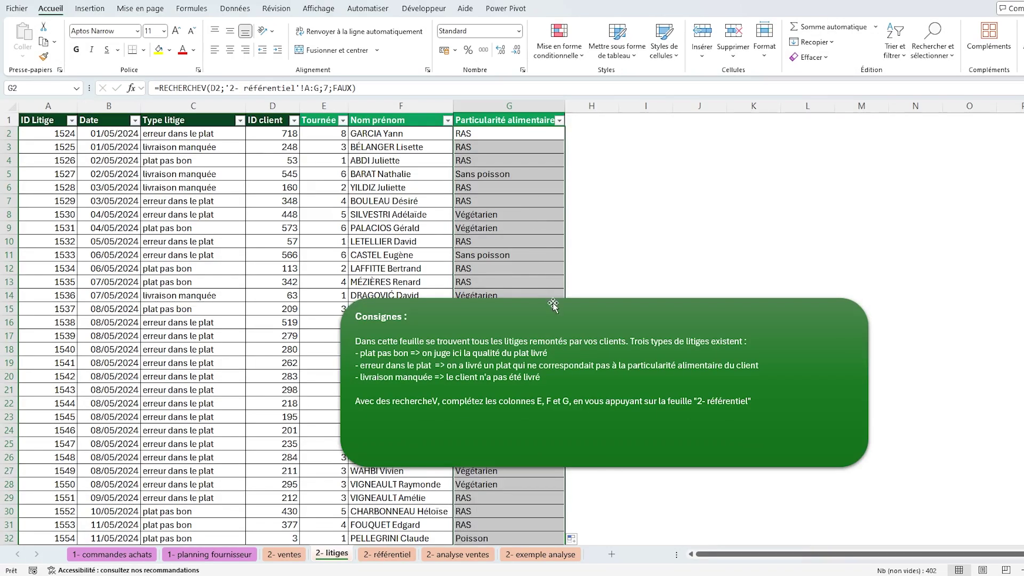
{"action": "left_click_drag", "start_coordinate": [555, 305], "coordinate": [615, 276]}
{"action": "left_click", "coordinate": [542, 161]}
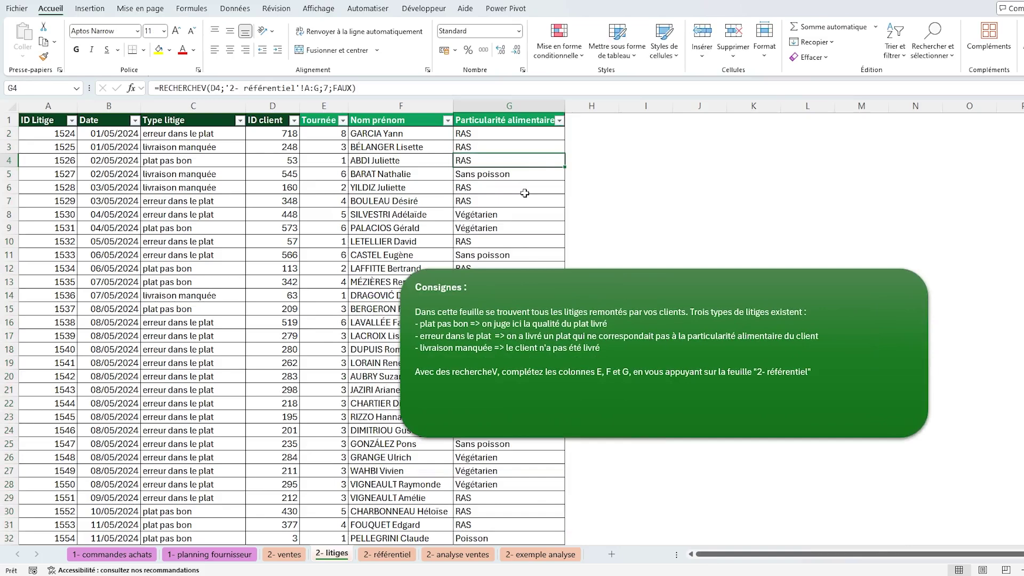
- Read the sales dashboard and dispute analysis instructions on the 2- analyse ventes sheet
{"action": "left_click", "coordinate": [389, 554]}
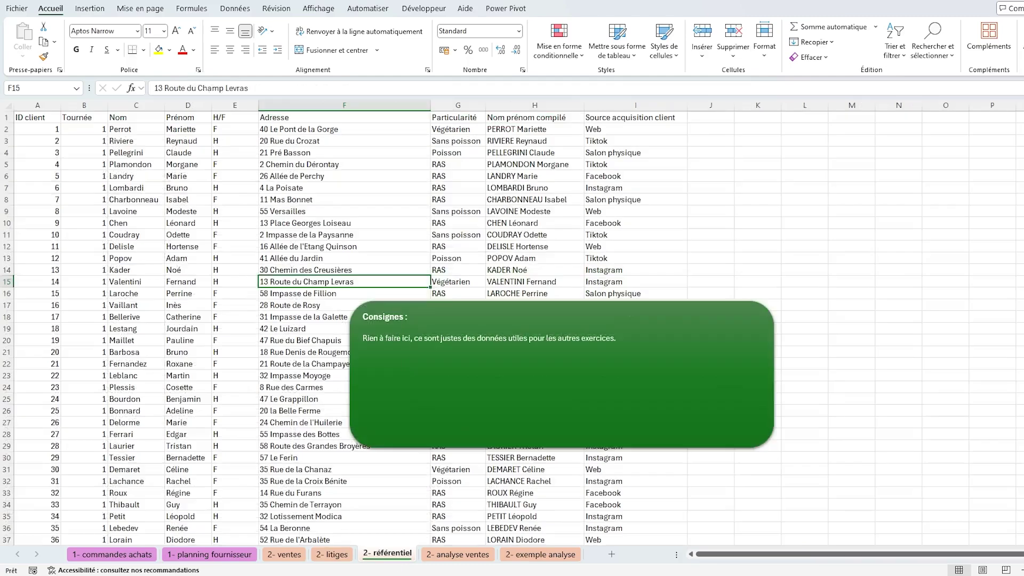
{"action": "left_click", "coordinate": [410, 502]}
{"action": "left_click", "coordinate": [458, 555]}
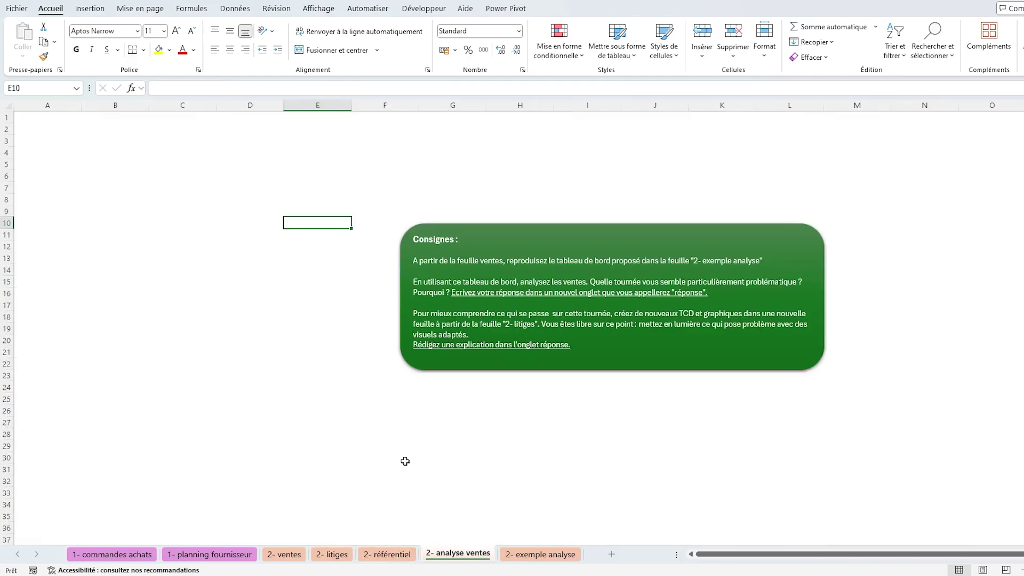
{"action": "left_click", "coordinate": [304, 293]}
{"action": "left_click", "coordinate": [245, 258]}
{"action": "left_click", "coordinate": [233, 307]}
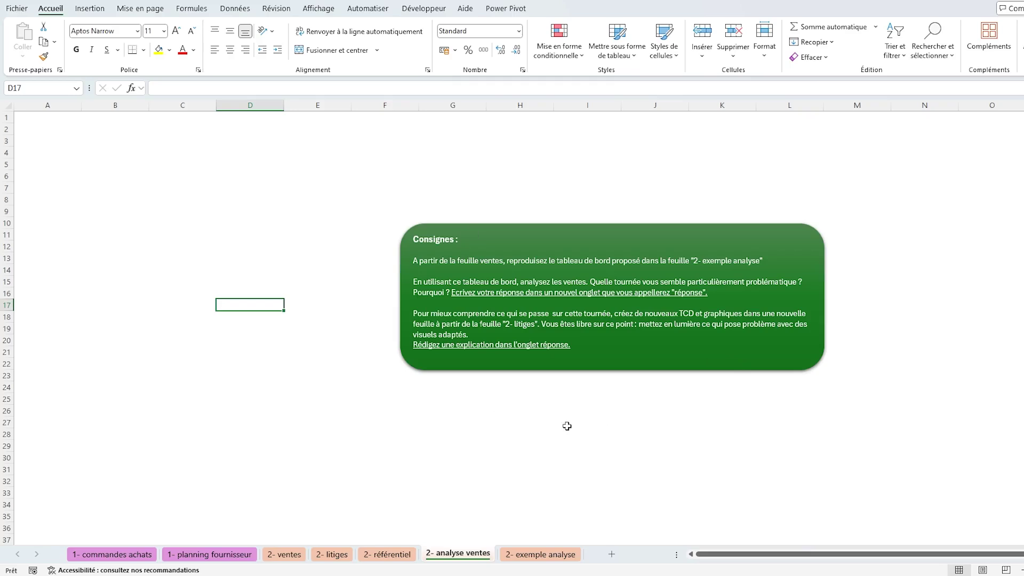
- Examine the example dashboard in 2- exemple analyse and shift its image up to just below the heading
{"action": "left_click", "coordinate": [535, 556]}
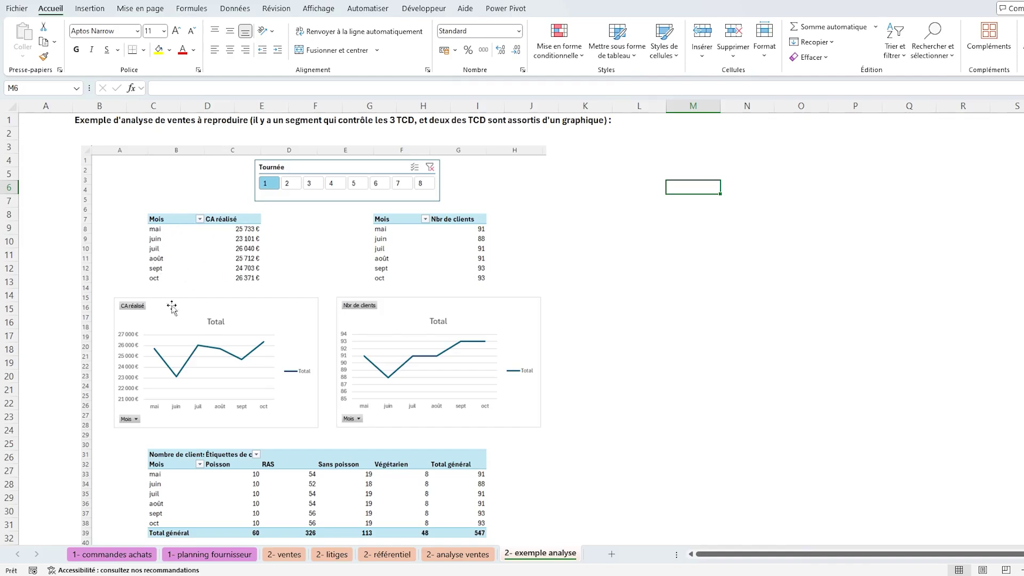
{"action": "left_click_drag", "start_coordinate": [238, 313], "coordinate": [260, 358]}
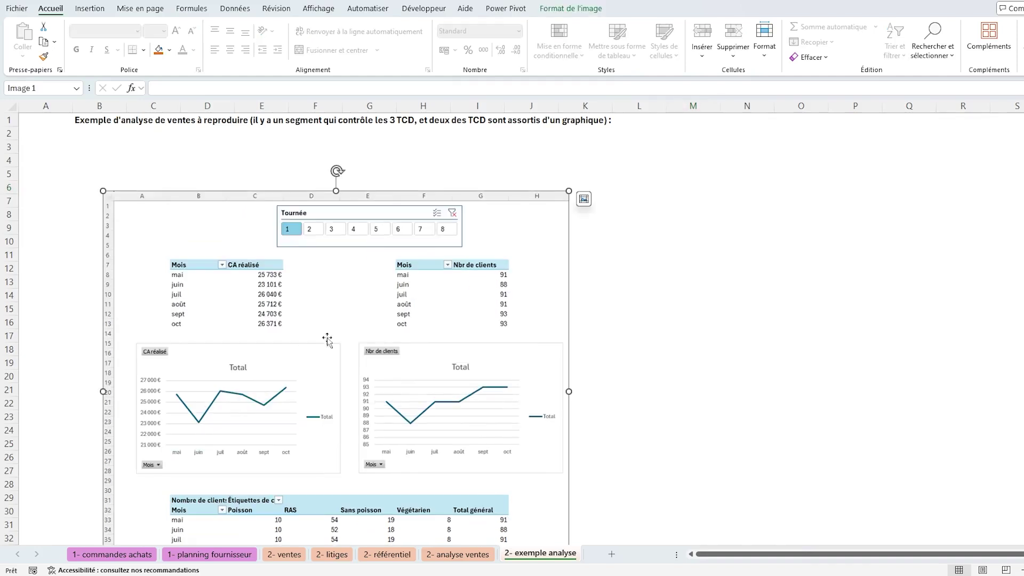
{"action": "left_click_drag", "start_coordinate": [330, 335], "coordinate": [327, 272]}
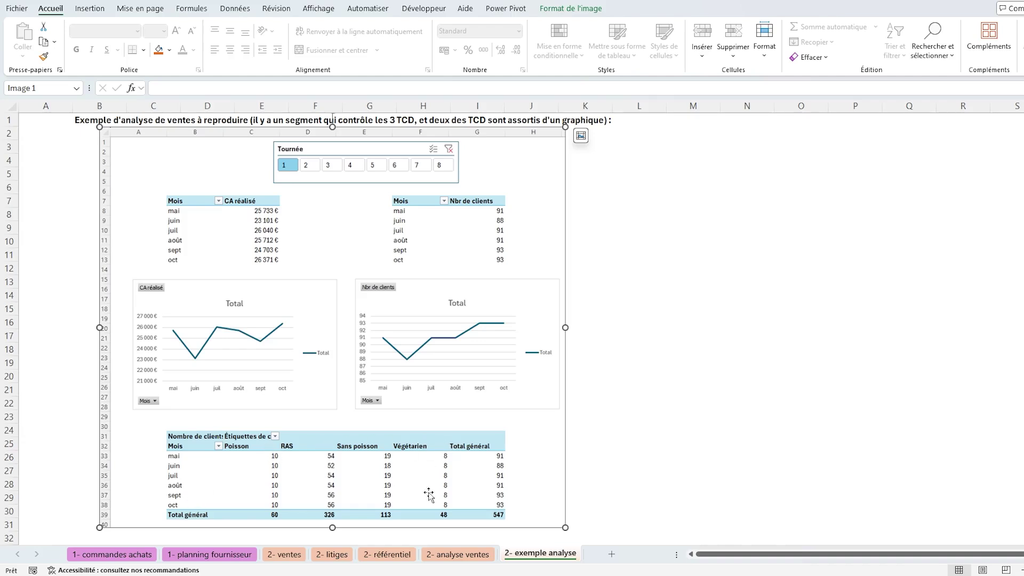
{"action": "left_click", "coordinate": [677, 308]}
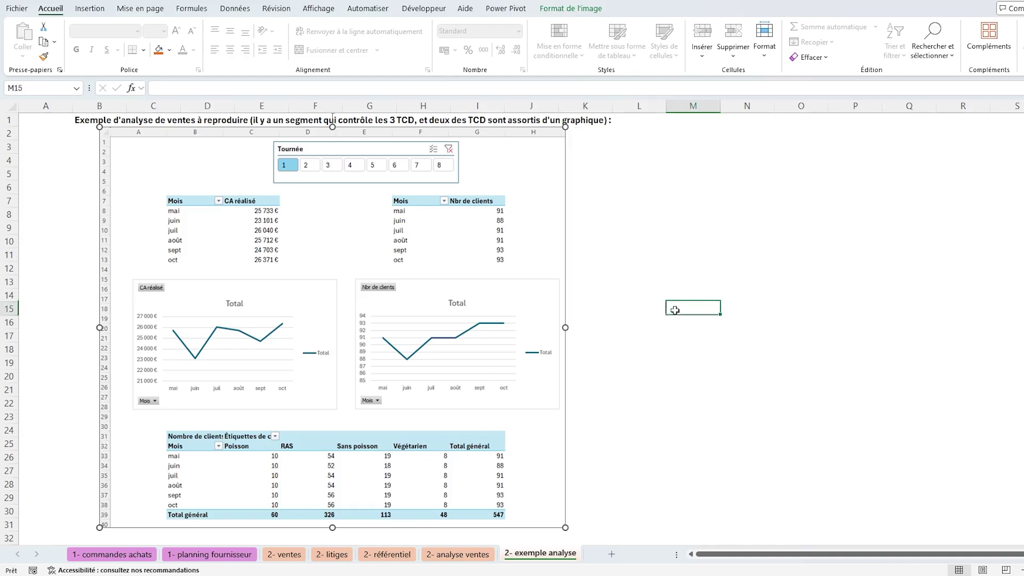
- Create a pivot table from '2- ventes'!$A$1:$F$4327 in cell A8 of the existing 2- analyse ventes sheet
{"action": "left_click", "coordinate": [465, 554]}
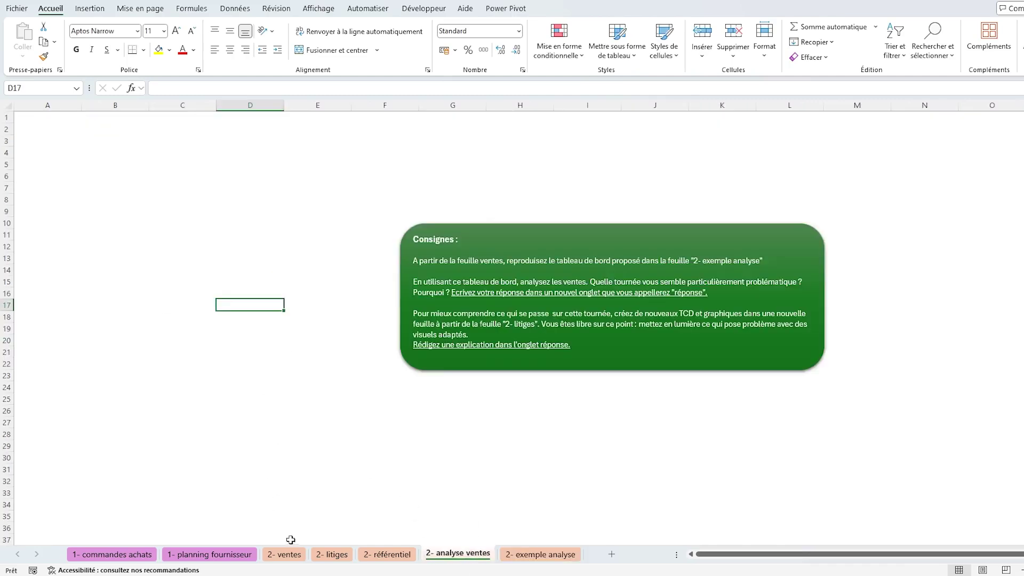
{"action": "left_click", "coordinate": [284, 554]}
{"action": "left_click", "coordinate": [202, 217]}
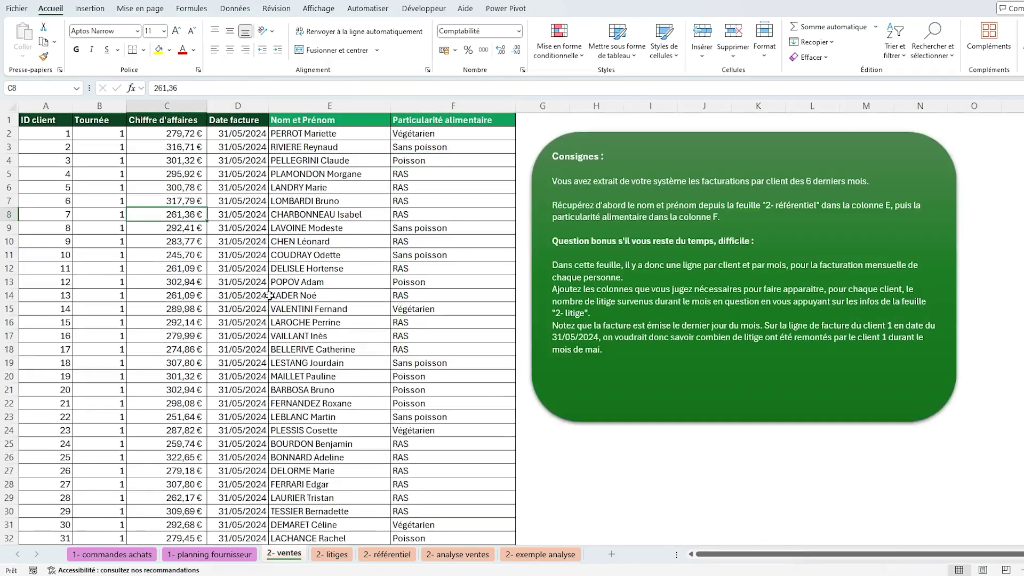
{"action": "left_click", "coordinate": [90, 8]}
{"action": "left_click", "coordinate": [33, 33]}
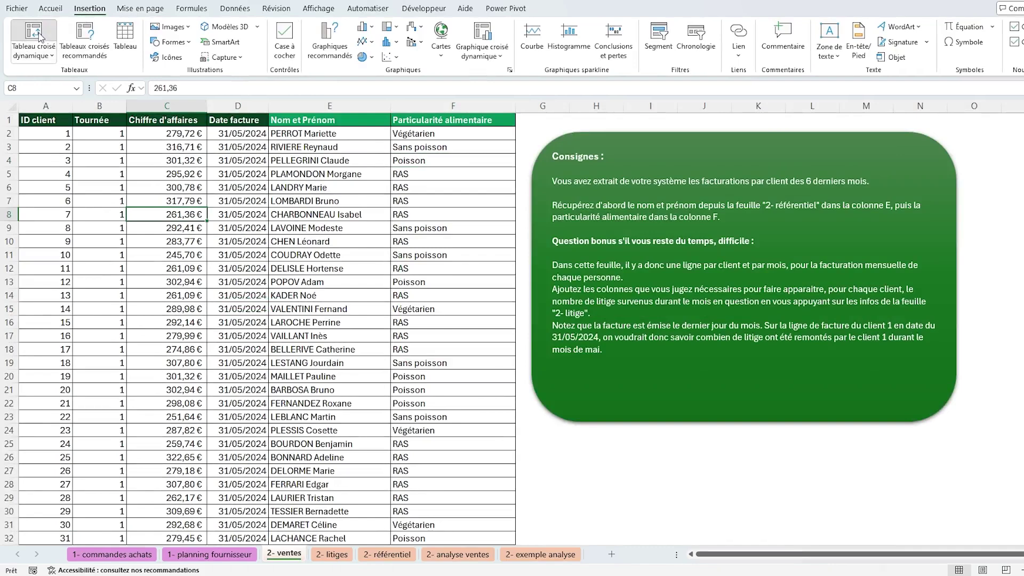
{"action": "left_click", "coordinate": [304, 285]}
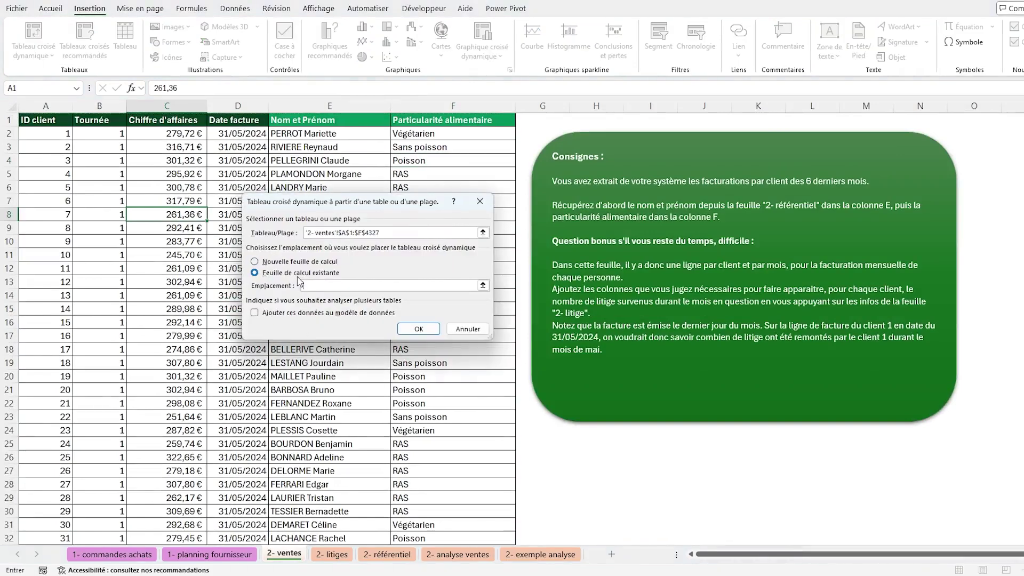
{"action": "left_click", "coordinate": [457, 554]}
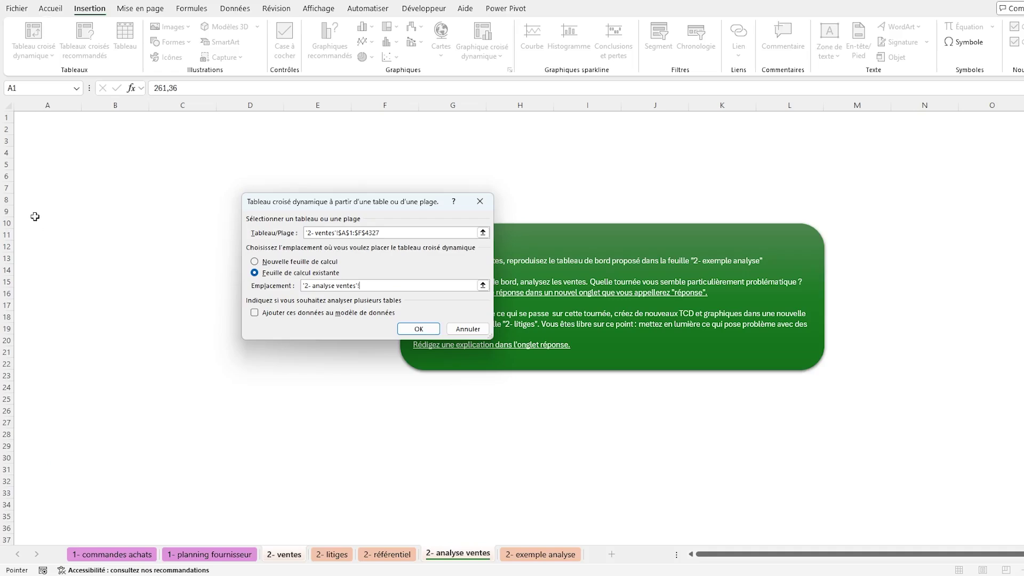
{"action": "left_click", "coordinate": [33, 200]}
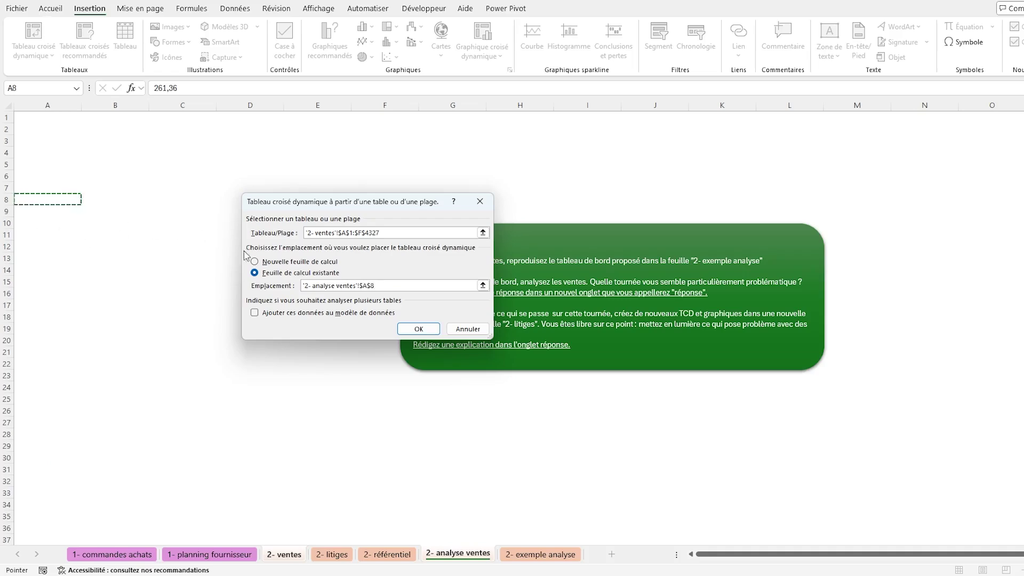
{"action": "left_click", "coordinate": [414, 329]}
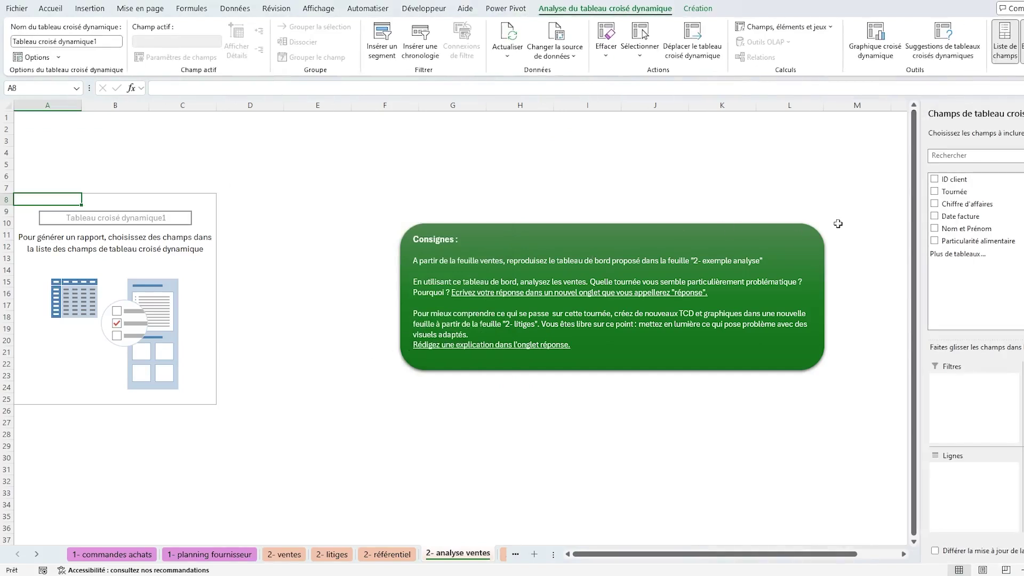
- Build the pivot table with only Mois (Date facture) in the rows and the sum of Chiffre d'affaires as values
{"action": "left_click_drag", "start_coordinate": [918, 232], "coordinate": [692, 260]}
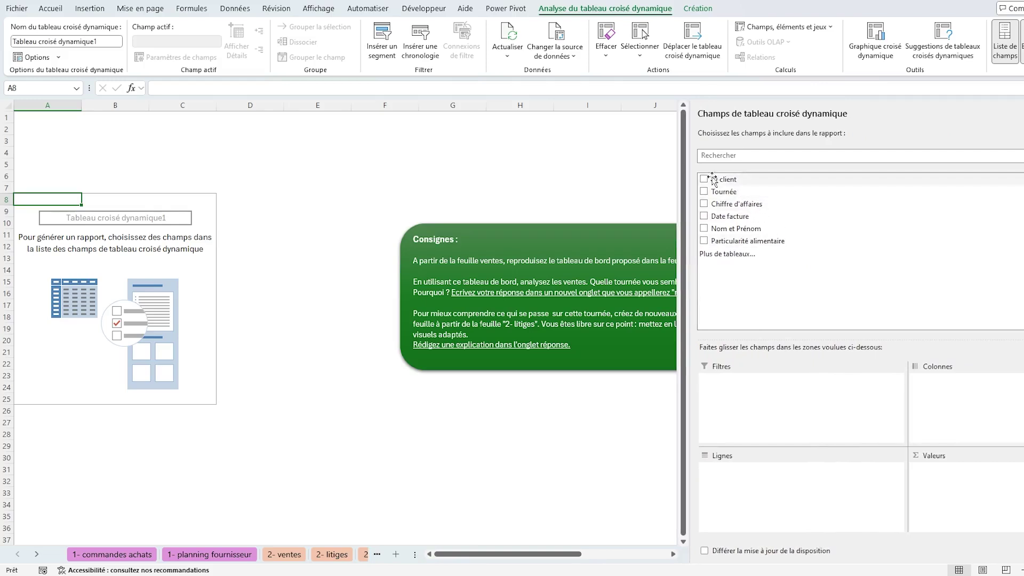
{"action": "left_click", "coordinate": [704, 216]}
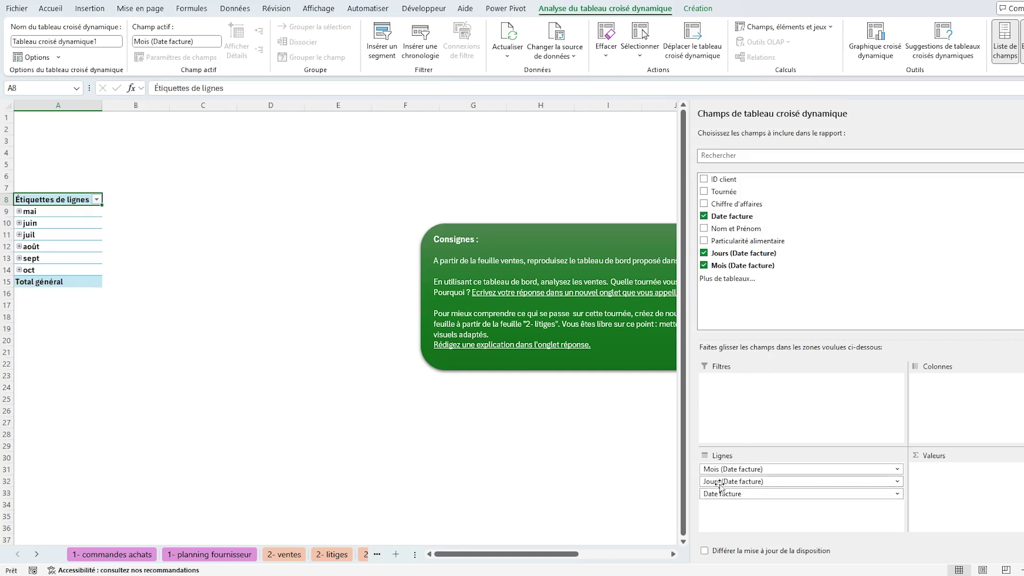
{"action": "left_click", "coordinate": [705, 253]}
{"action": "left_click", "coordinate": [704, 216]}
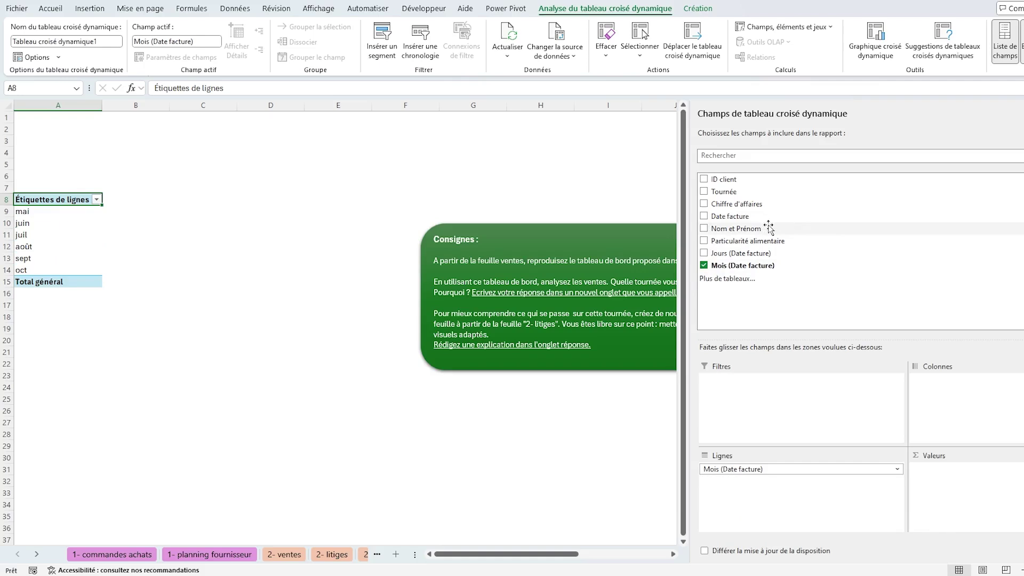
{"action": "left_click", "coordinate": [705, 204]}
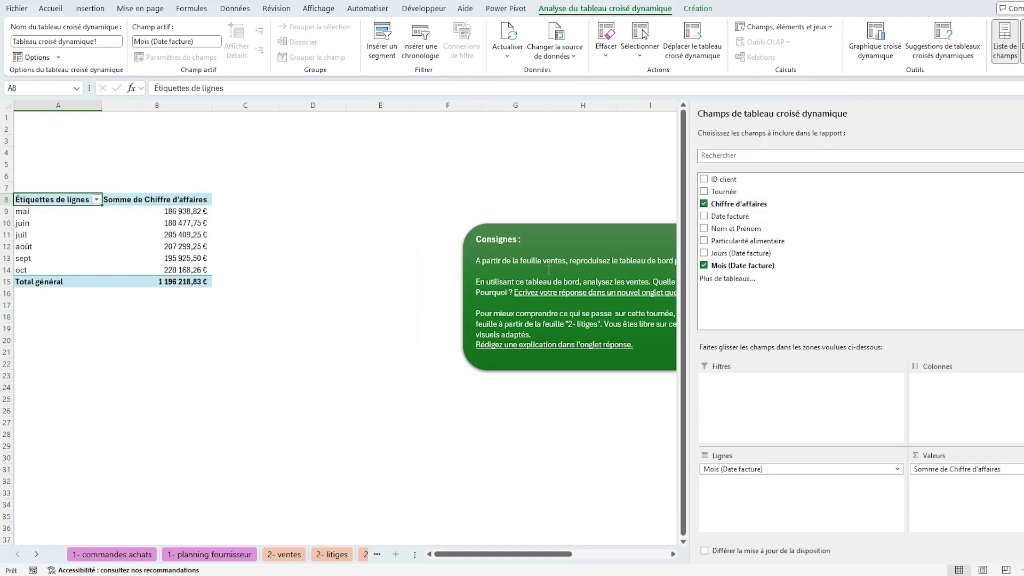
- Set the number format of the pivot table's revenue values to Comptabilité in € with 0 decimals
{"action": "right_click", "coordinate": [187, 223]}
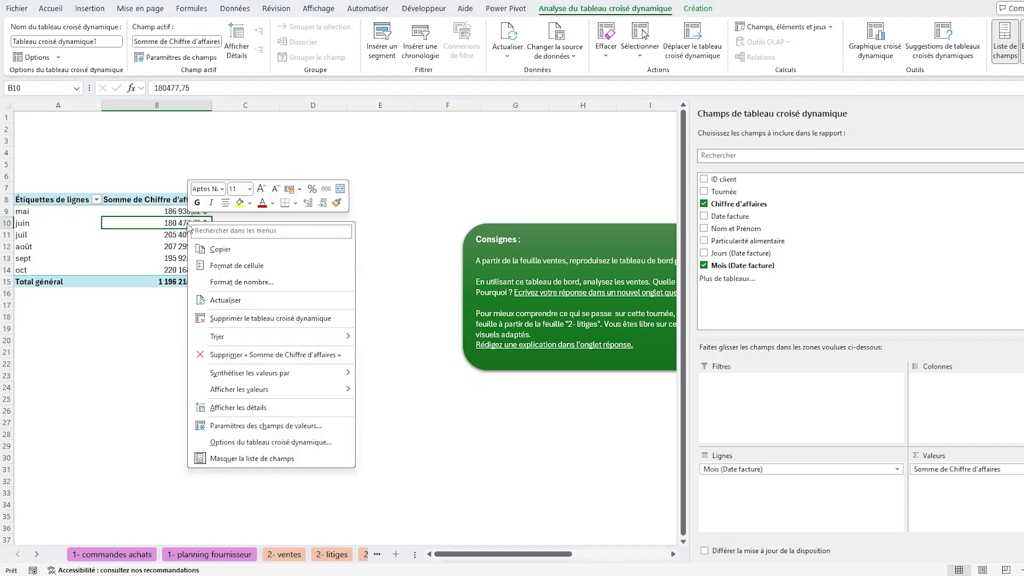
{"action": "left_click", "coordinate": [242, 281]}
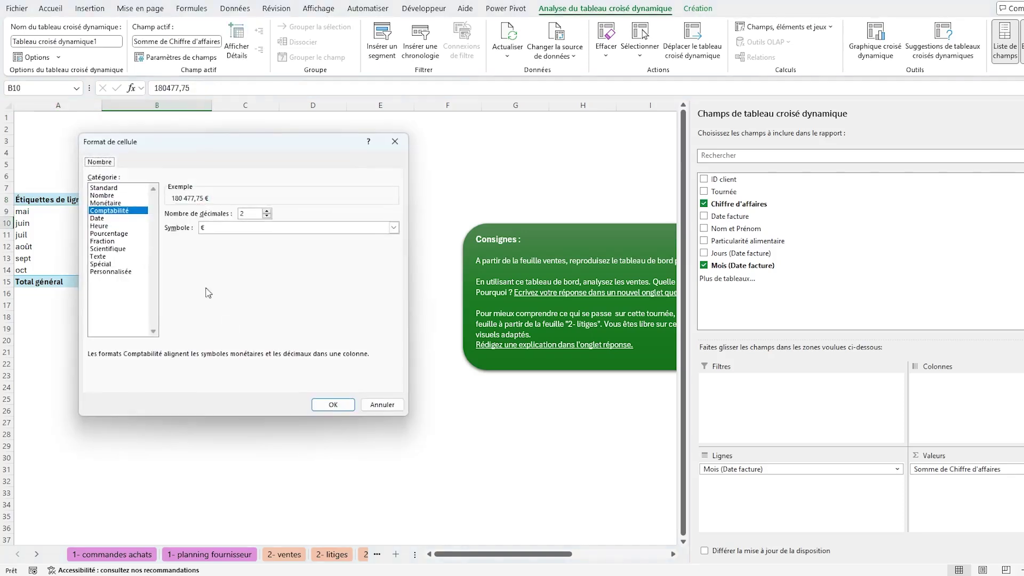
{"action": "left_click", "coordinate": [267, 216]}
{"action": "left_click", "coordinate": [267, 217]}
{"action": "left_click", "coordinate": [333, 404]}
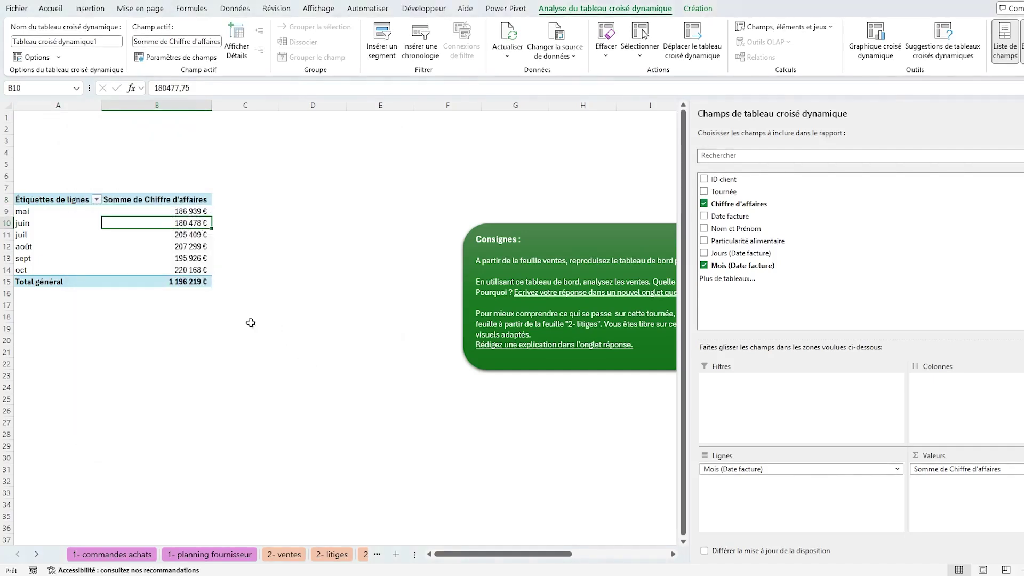
- Insert a Tournée slicer for the revenue pivot table
{"action": "left_click", "coordinate": [172, 249]}
{"action": "left_click", "coordinate": [196, 225]}
{"action": "left_click", "coordinate": [382, 38]}
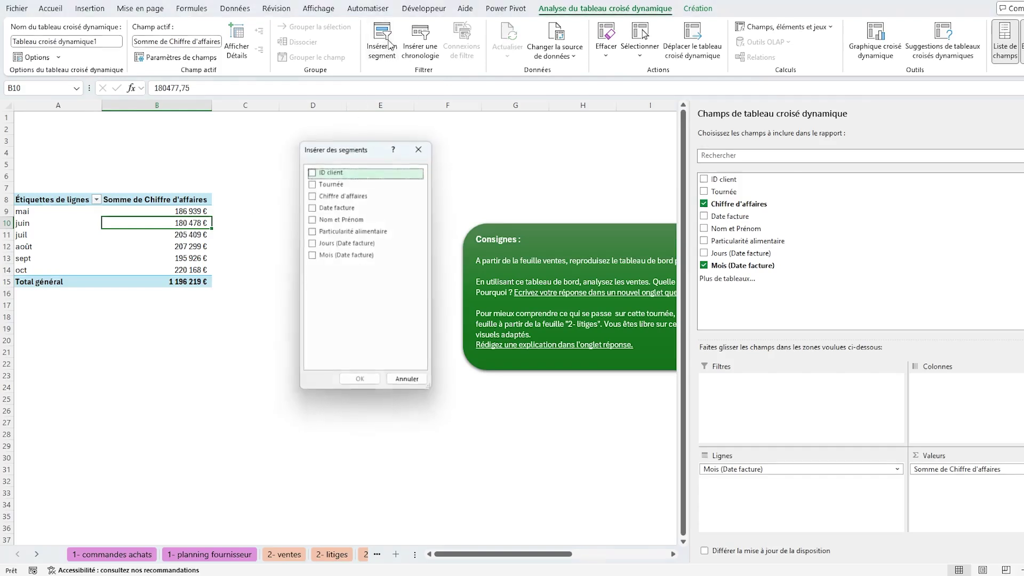
{"action": "left_click", "coordinate": [313, 183]}
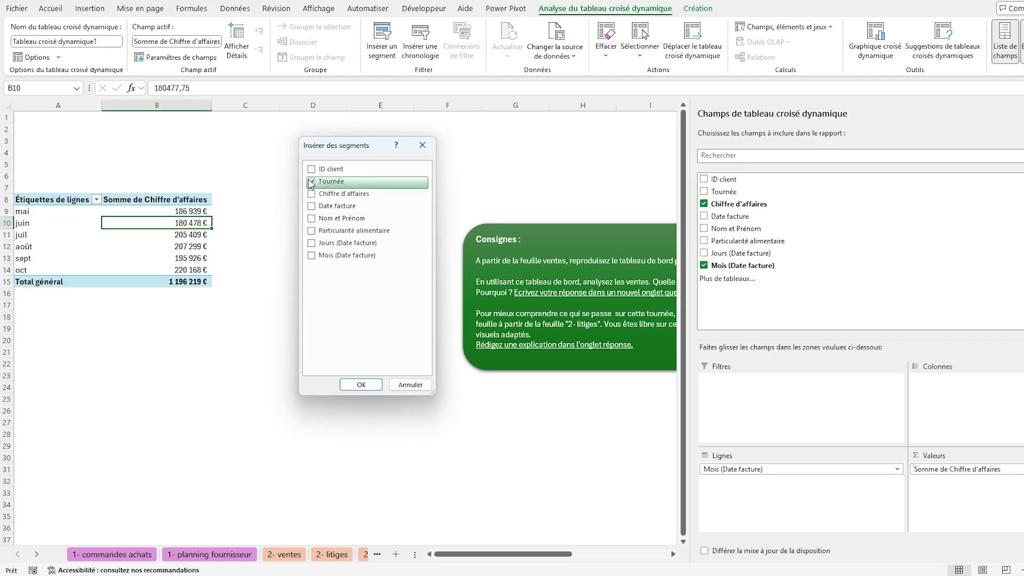
{"action": "left_click", "coordinate": [360, 385]}
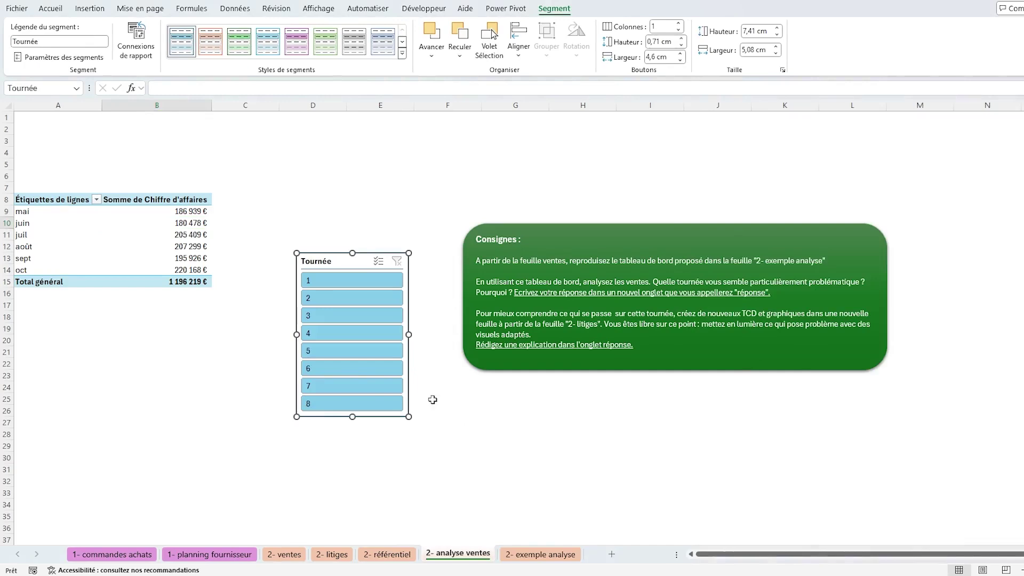
- Widen and shorten the Tournée slicer into a horizontal strip and compare it with the one in 2- exemple analyse
{"action": "left_click_drag", "start_coordinate": [409, 416], "coordinate": [536, 365]}
{"action": "left_click_drag", "start_coordinate": [615, 291], "coordinate": [613, 309]}
{"action": "left_click", "coordinate": [447, 446]}
{"action": "left_click", "coordinate": [540, 554]}
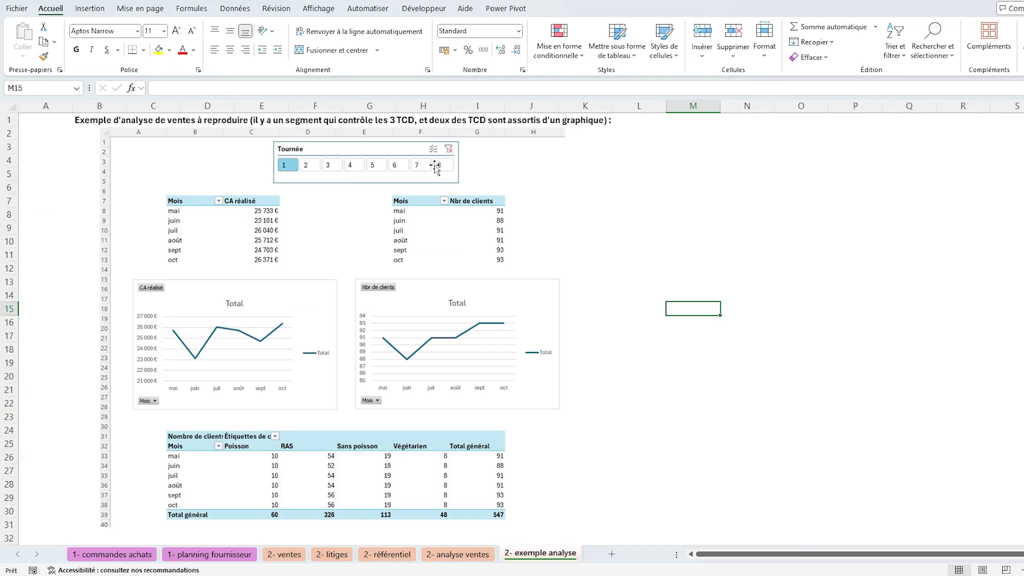
{"action": "left_click", "coordinate": [450, 555]}
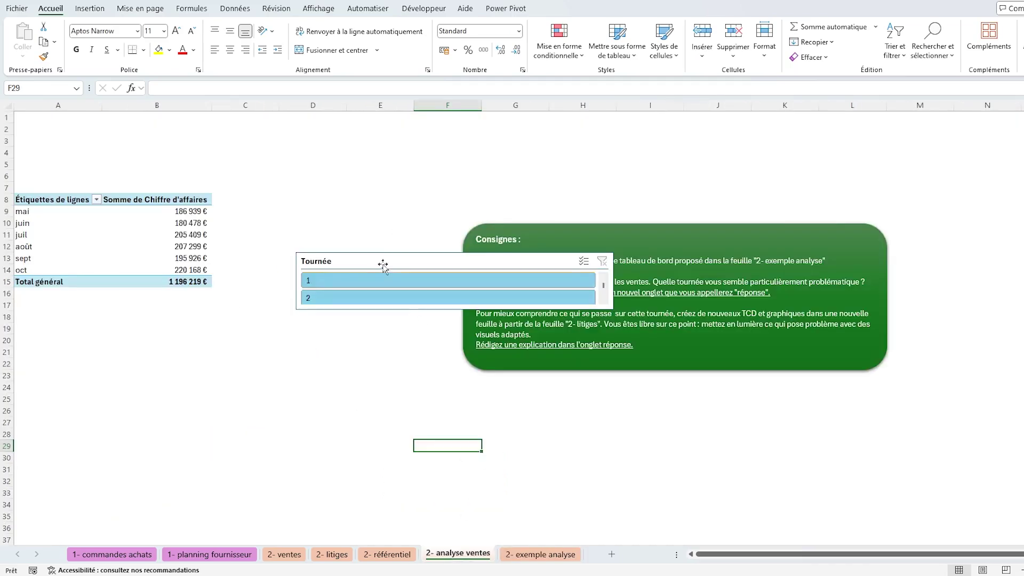
- Move the Tournée slicer above the revenue pivot table and arrange its buttons in 4 columns
{"action": "left_click_drag", "start_coordinate": [347, 250], "coordinate": [148, 124]}
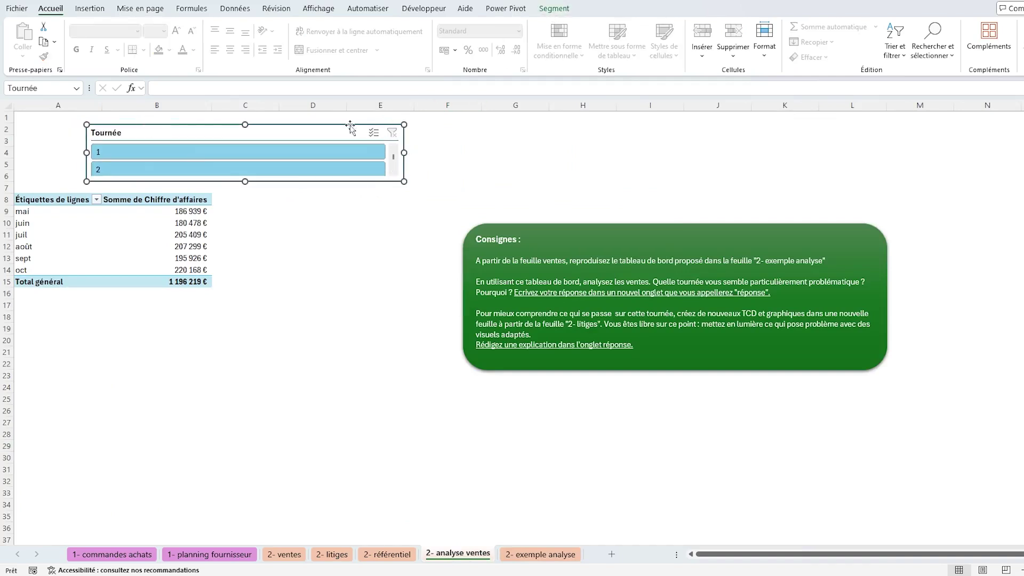
{"action": "left_click", "coordinate": [556, 9]}
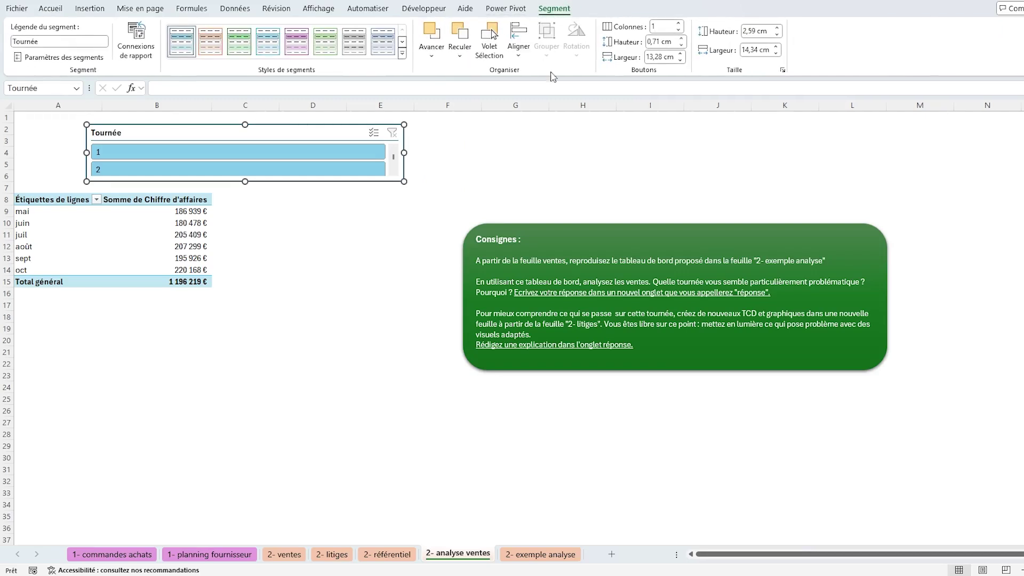
{"action": "left_click", "coordinate": [660, 26]}
{"action": "left_click", "coordinate": [680, 24]}
{"action": "left_click", "coordinate": [680, 24]}
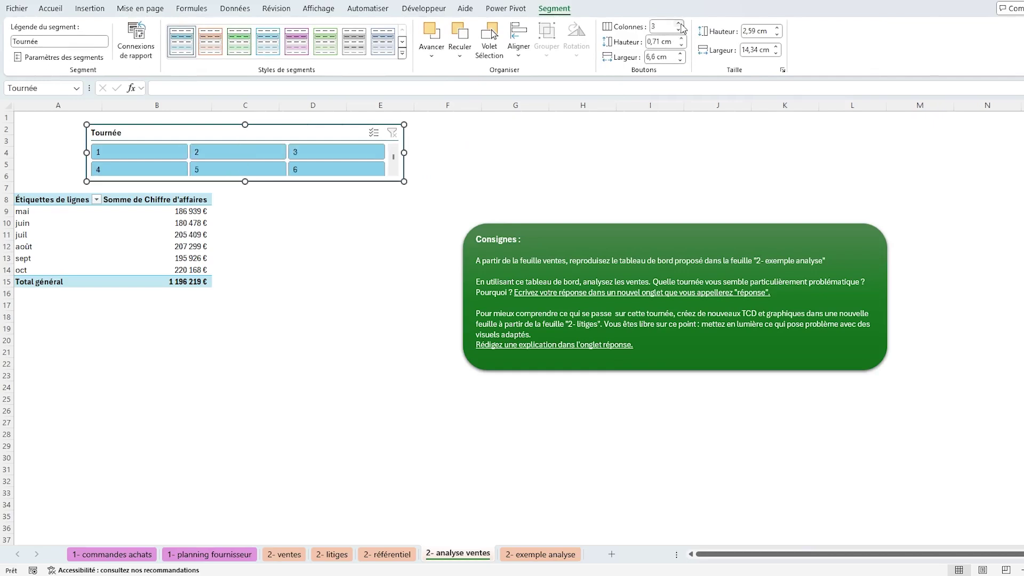
{"action": "left_click", "coordinate": [680, 24]}
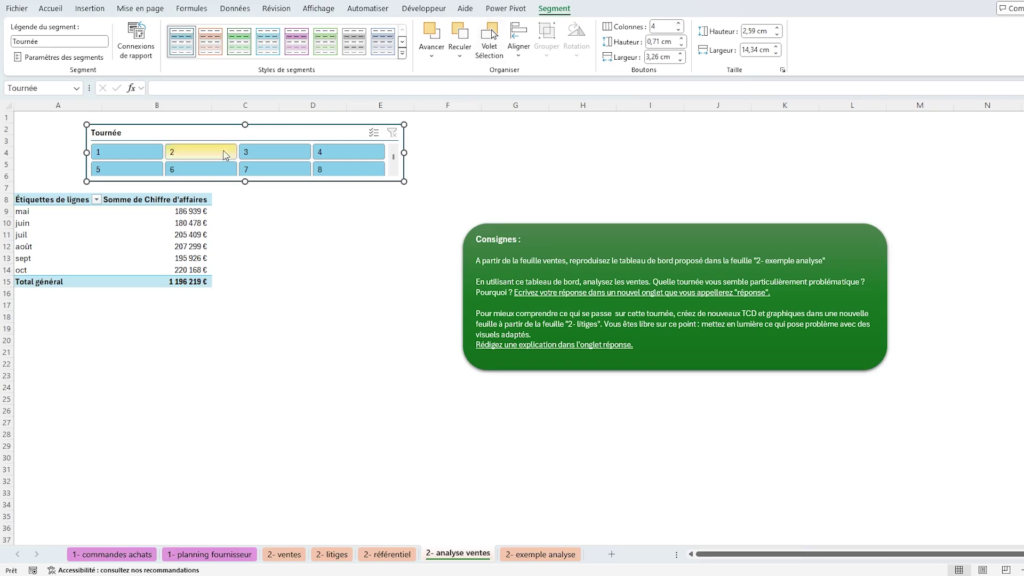
- Enlarge the Tournée slicer to about 2,73 cm high and shift it slightly upward so both button rows fit
{"action": "left_click_drag", "start_coordinate": [247, 181], "coordinate": [247, 184]}
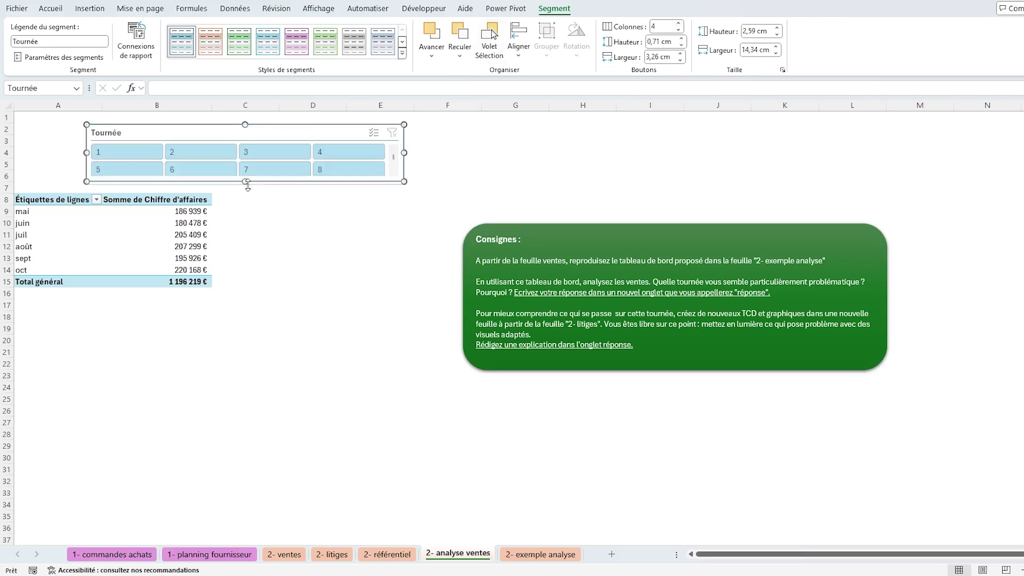
{"action": "left_click_drag", "start_coordinate": [270, 128], "coordinate": [270, 124]}
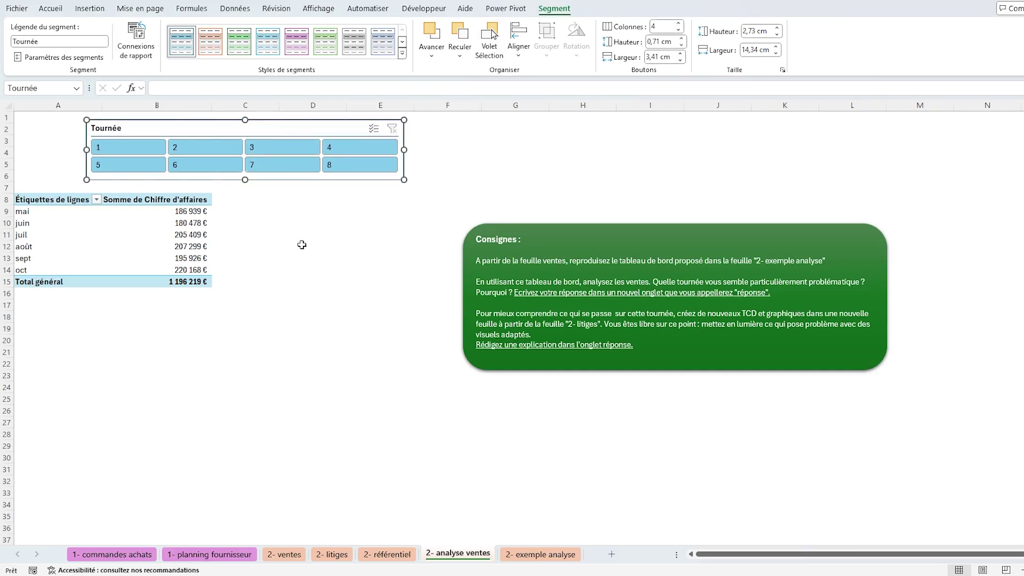
{"action": "left_click", "coordinate": [354, 265]}
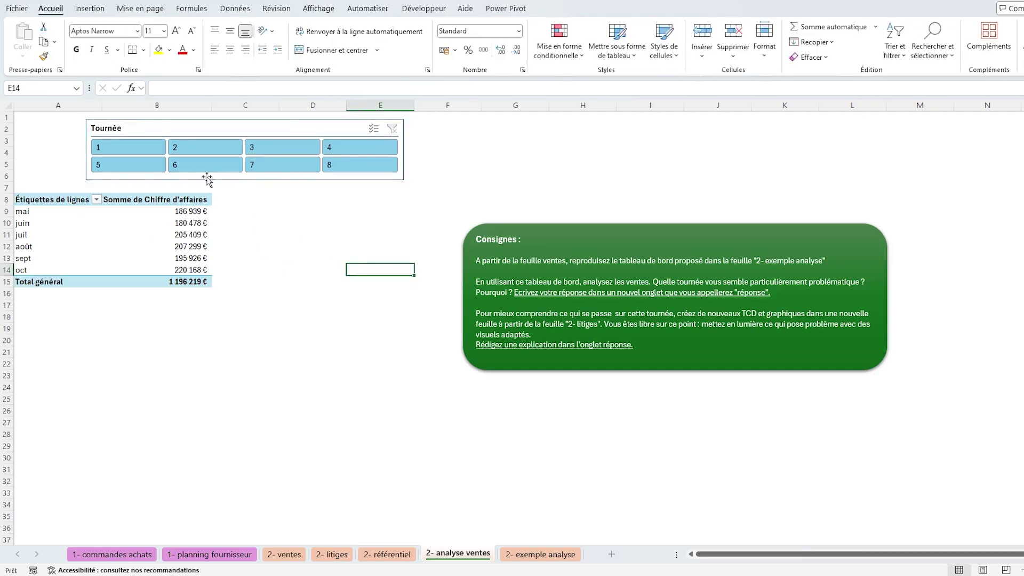
- Filter the revenue pivot table on Tournée 1 and compare its monthly amounts with those in 2- exemple analyse
{"action": "left_click", "coordinate": [143, 159]}
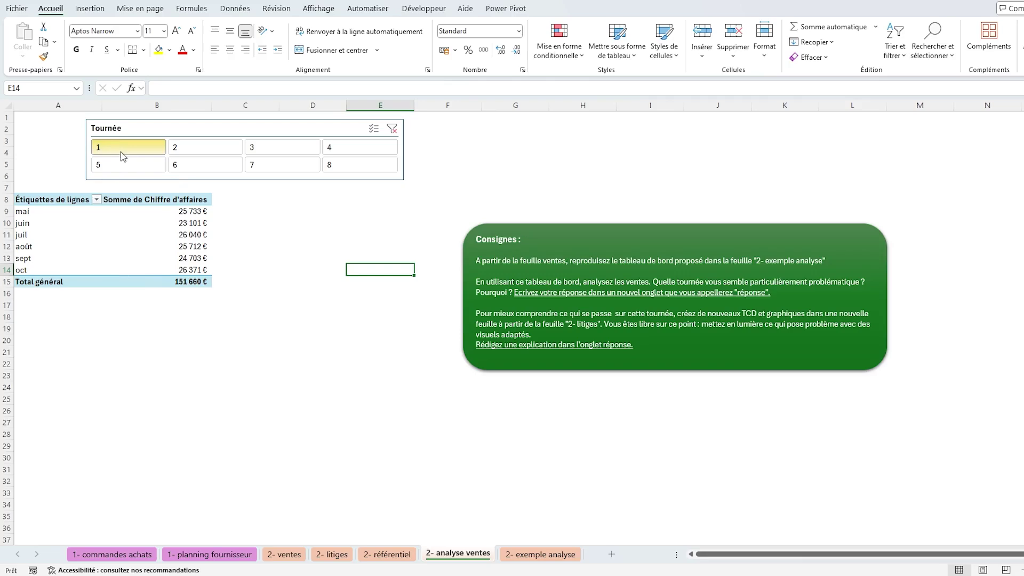
{"action": "left_click", "coordinate": [542, 555]}
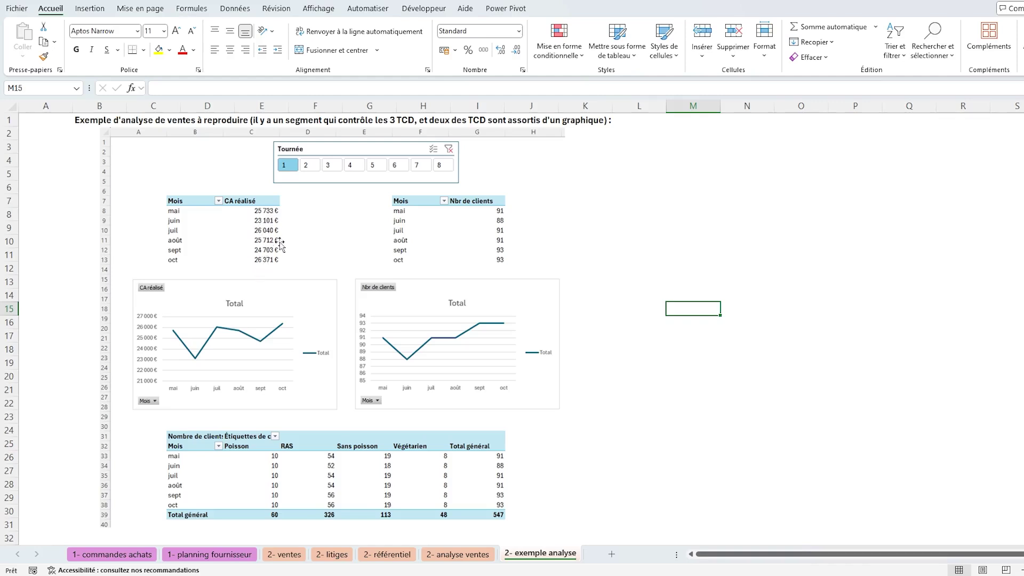
{"action": "left_click", "coordinate": [448, 555]}
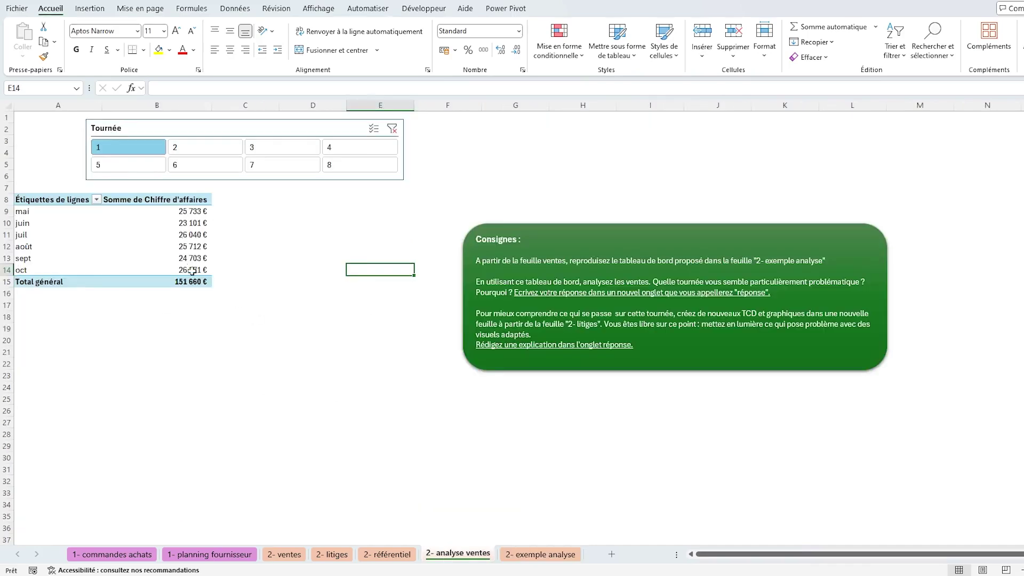
- Turn off the revenue pivot table's grand totals for rows and columns, and move the Consignes box slightly upward
{"action": "left_click", "coordinate": [176, 247]}
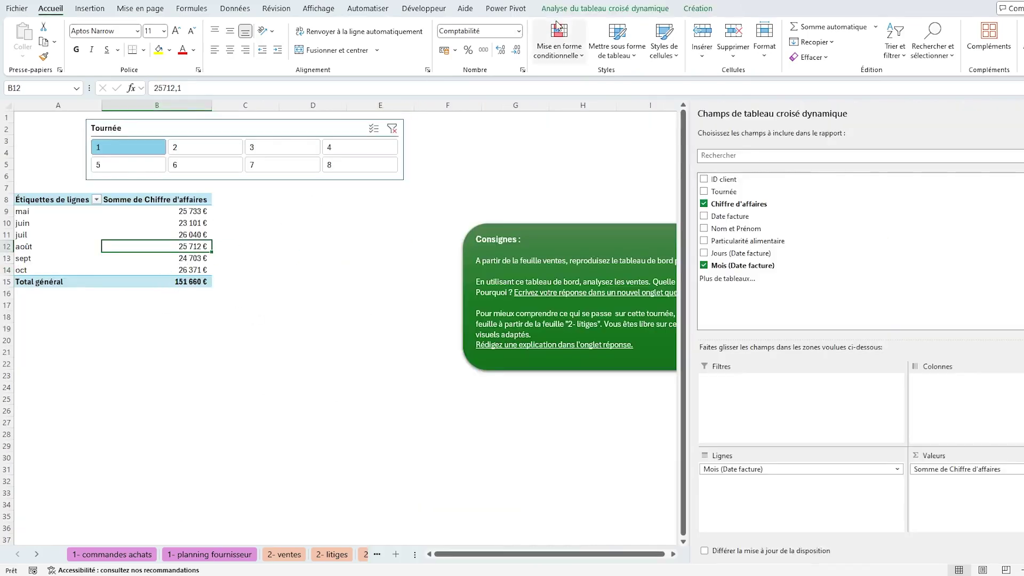
{"action": "left_click", "coordinate": [699, 9]}
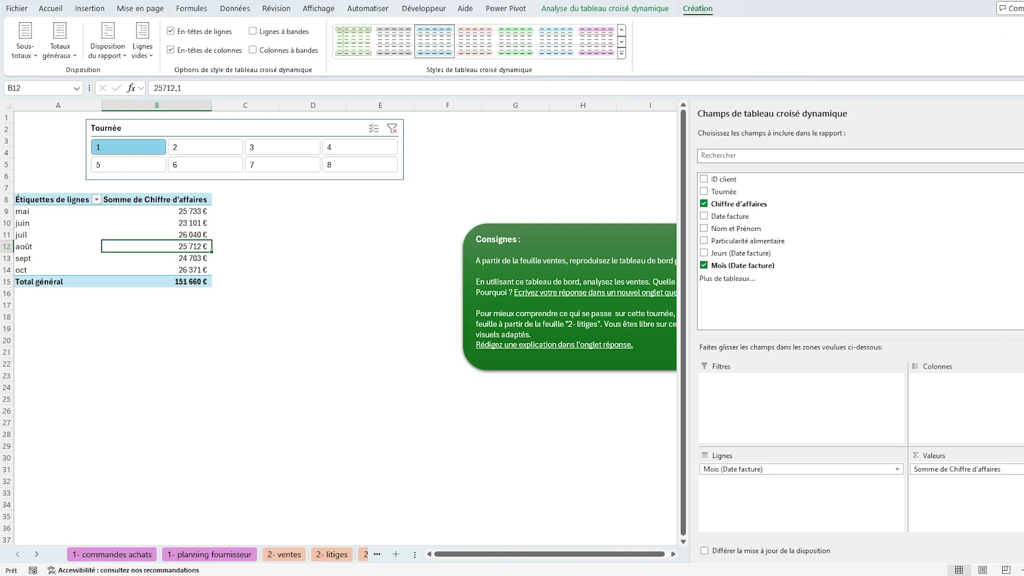
{"action": "left_click", "coordinate": [69, 57]}
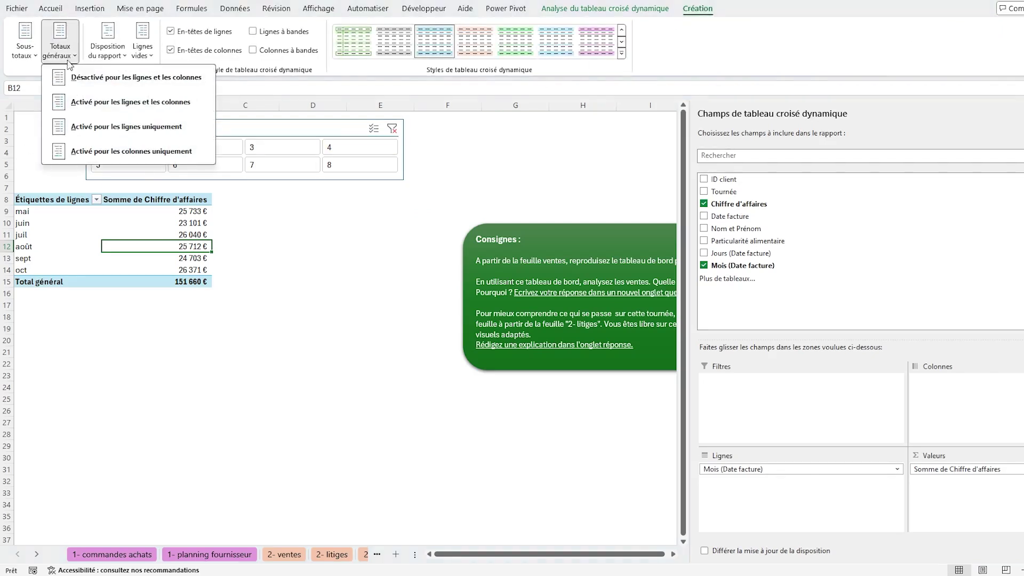
{"action": "left_click", "coordinate": [99, 79]}
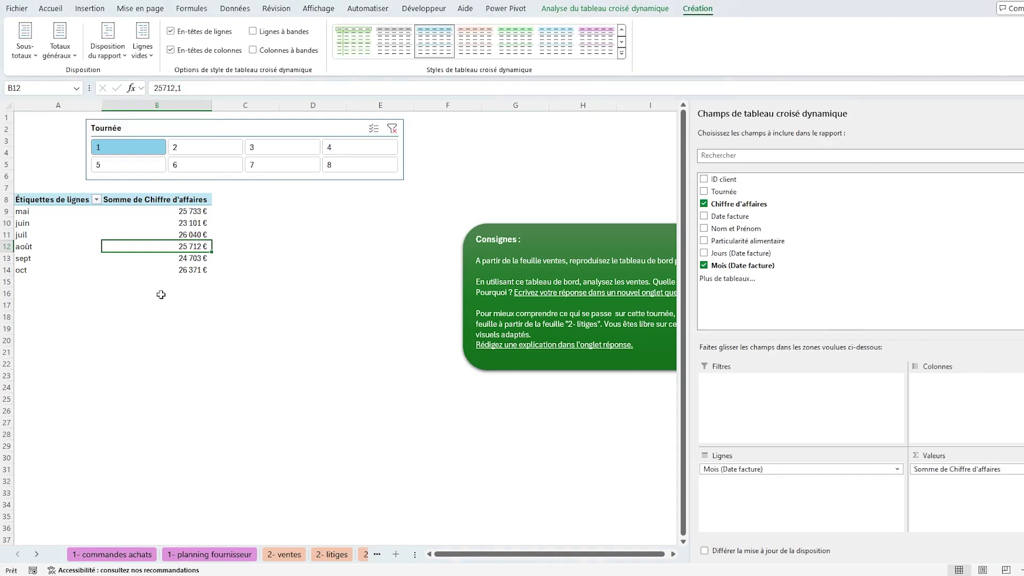
{"action": "left_click", "coordinate": [251, 330]}
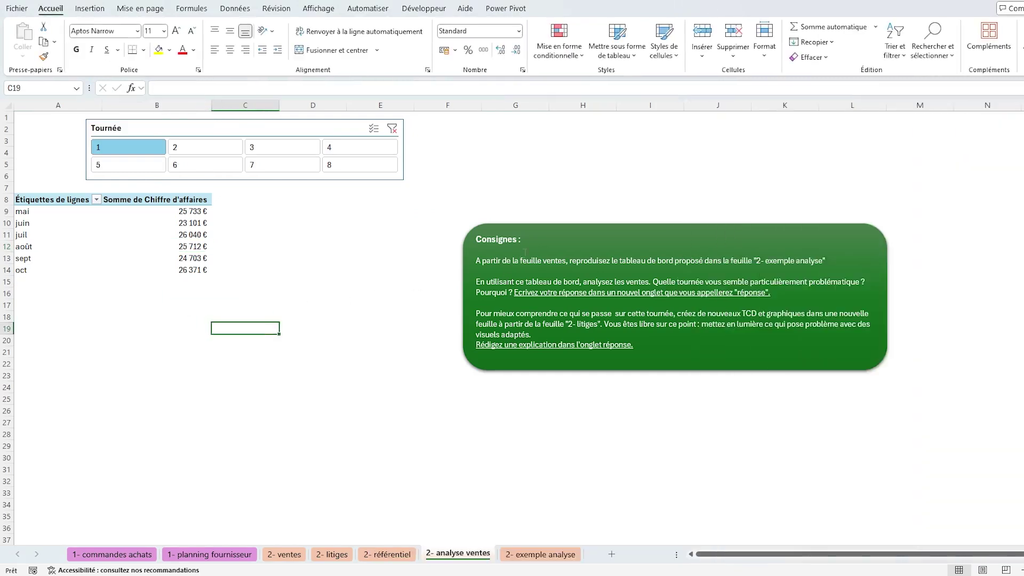
{"action": "left_click_drag", "start_coordinate": [548, 233], "coordinate": [550, 208]}
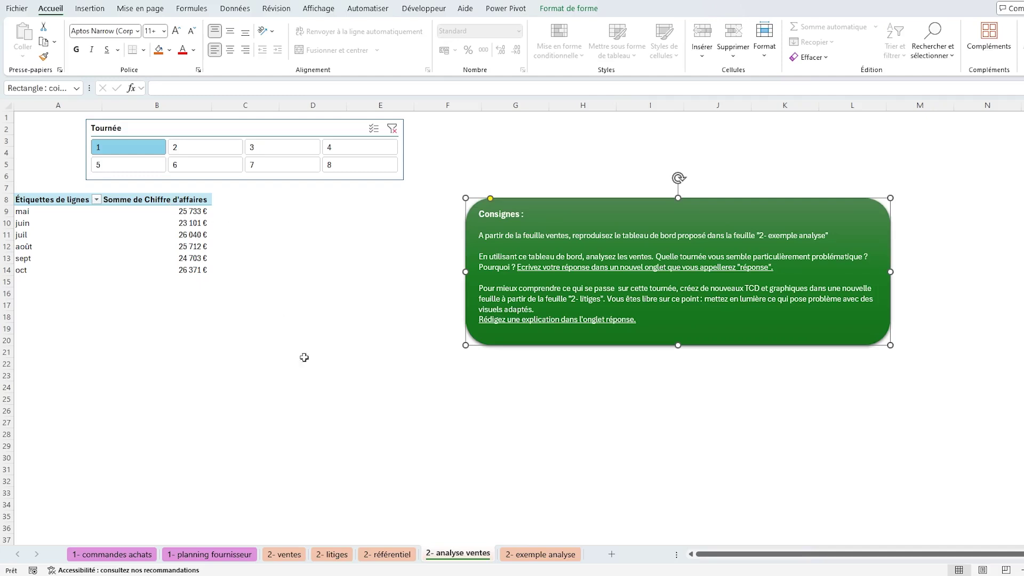
- Rename the pivot table's revenue column header as CA and narrow column B
{"action": "left_click", "coordinate": [145, 199]}
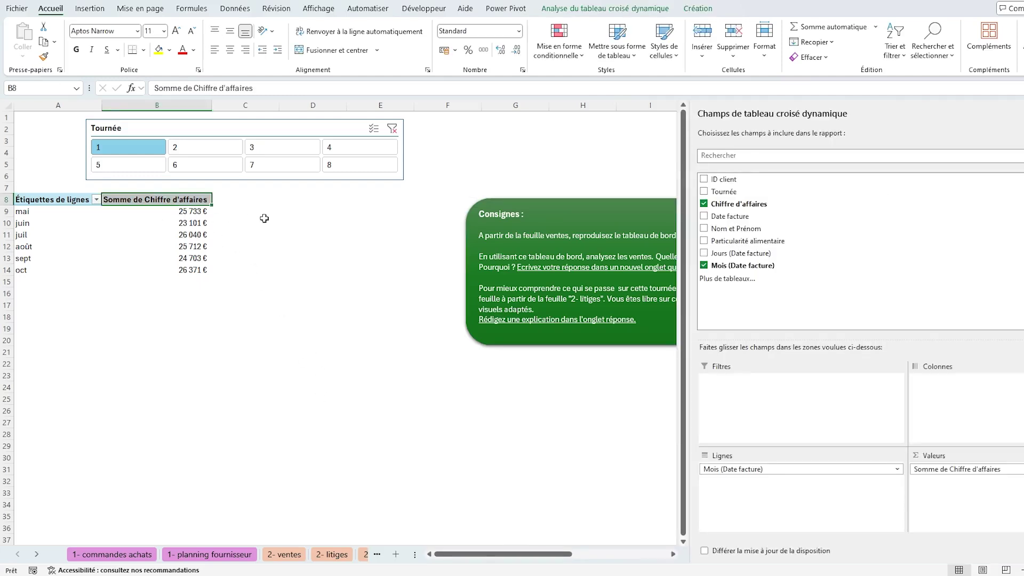
{"action": "type", "text": "CA"}
{"action": "left_click", "coordinate": [250, 223]}
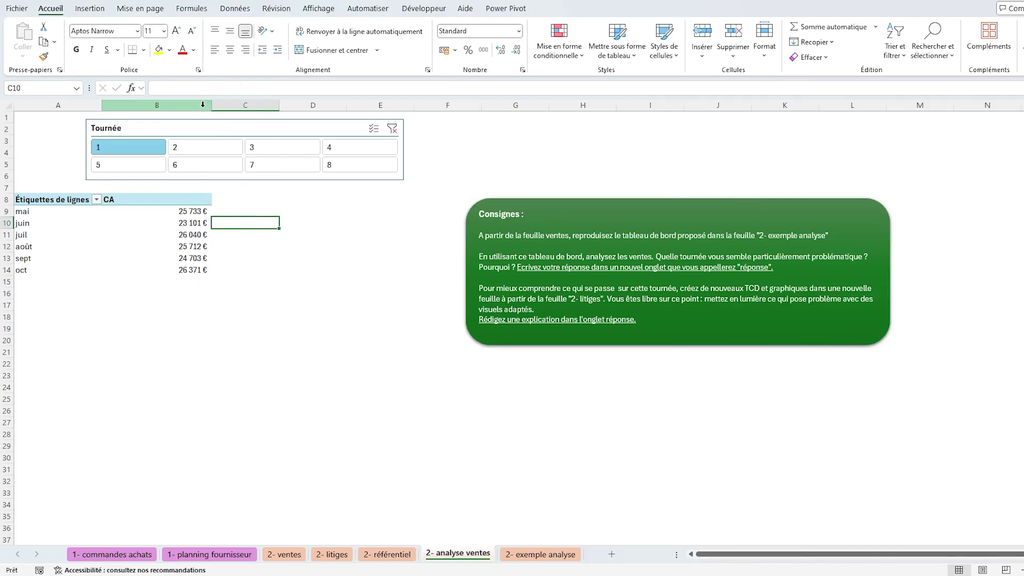
{"action": "left_click_drag", "start_coordinate": [212, 106], "coordinate": [170, 105]}
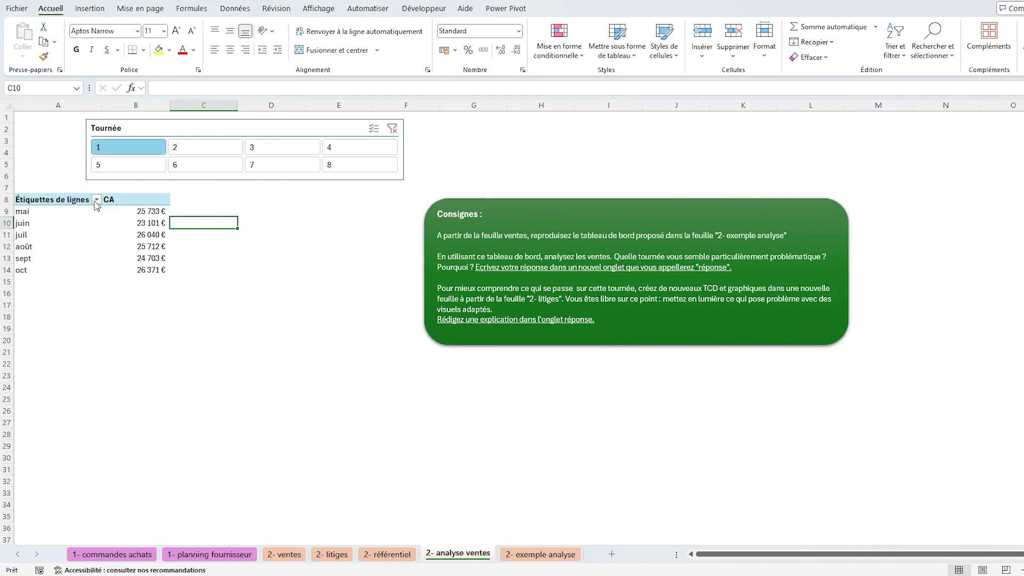
- Rename the pivot table's row labels header as Mois
{"action": "left_click", "coordinate": [60, 201]}
{"action": "type", "text": "Mois"}
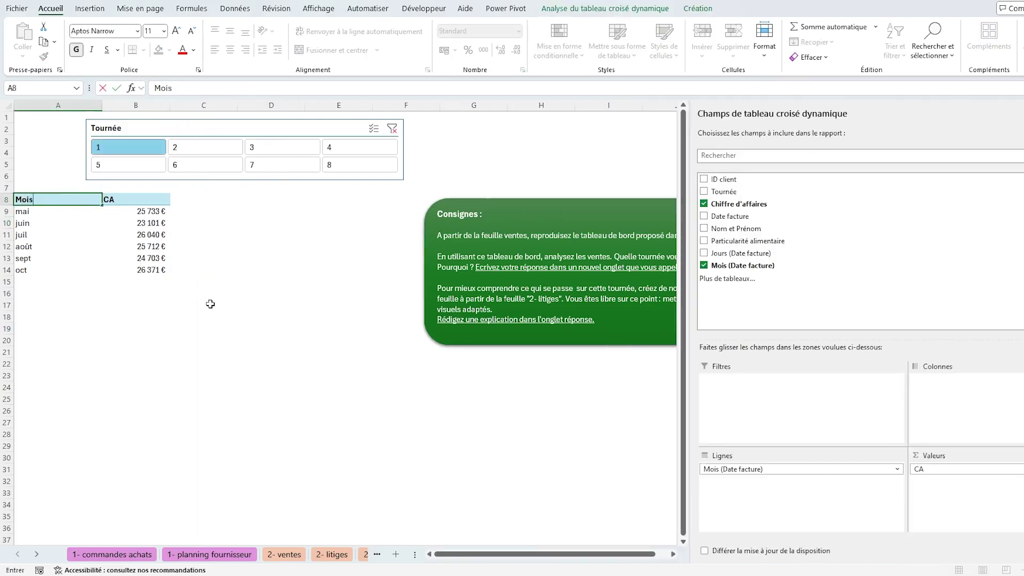
{"action": "key", "text": "Return"}
{"action": "left_click", "coordinate": [275, 291]}
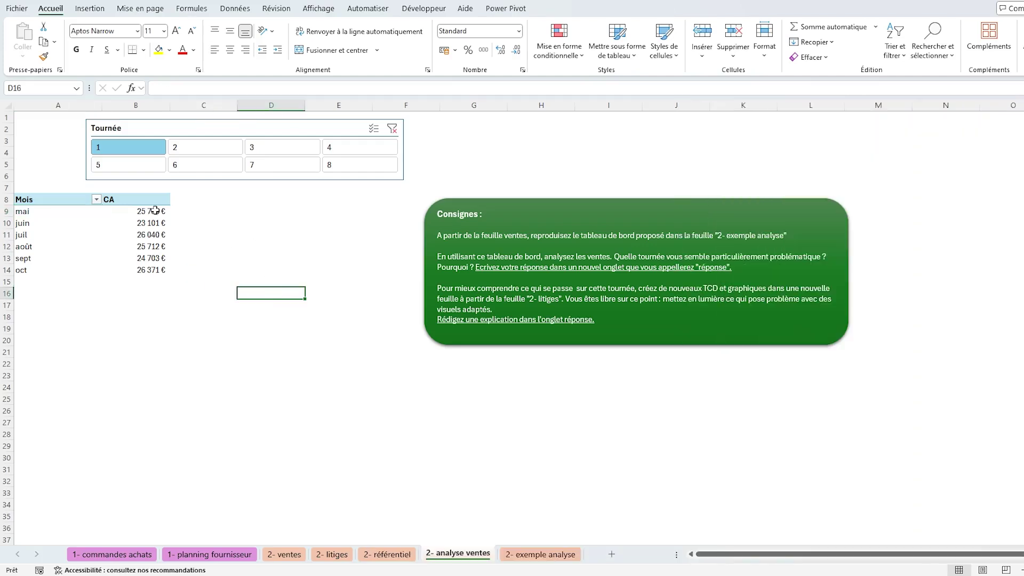
{"action": "left_click", "coordinate": [142, 223]}
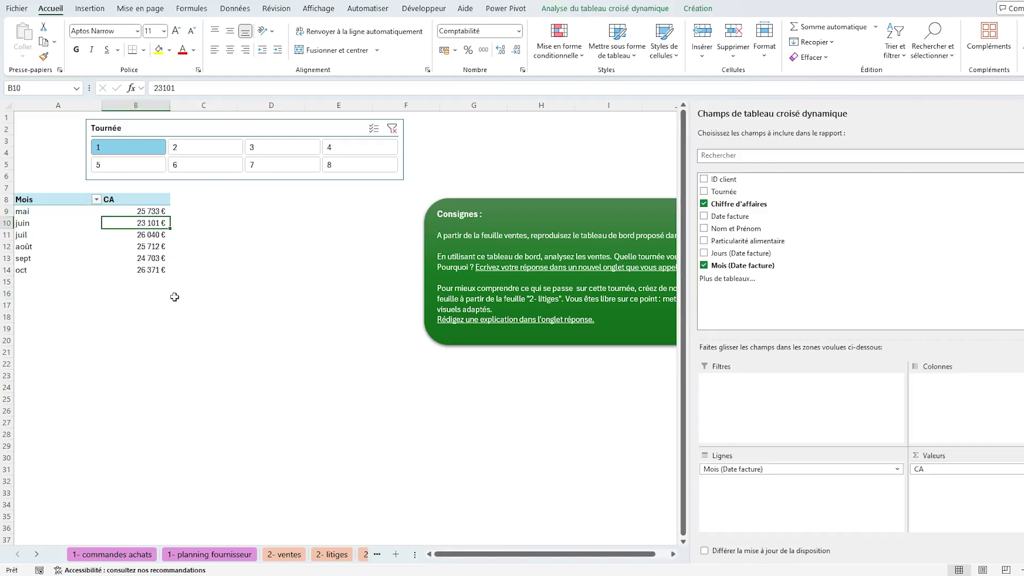
{"action": "left_click", "coordinate": [244, 261]}
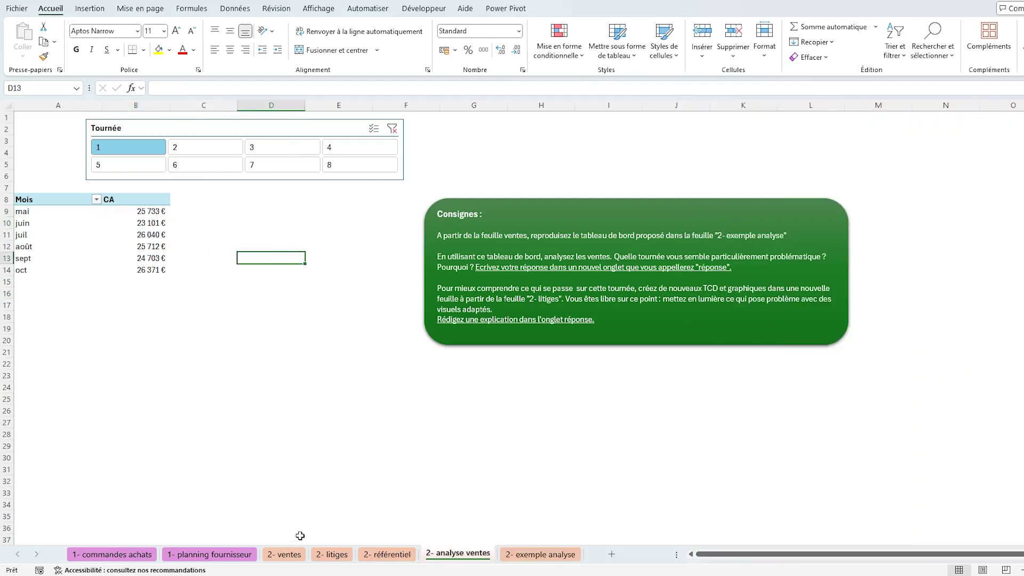
- Start inserting another pivot table based on the data in the 2- ventes sheet
{"action": "left_click", "coordinate": [285, 555]}
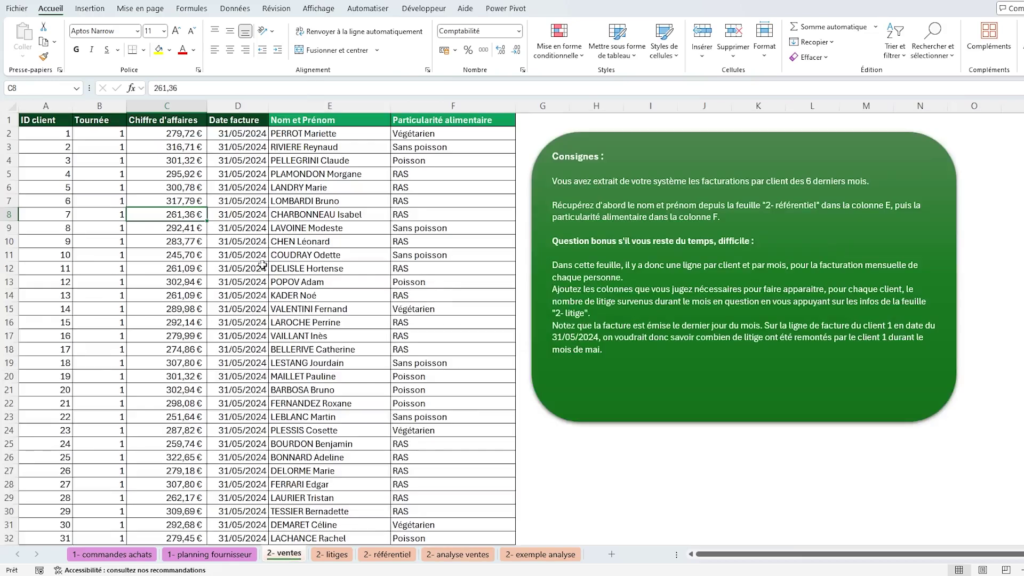
{"action": "left_click", "coordinate": [96, 11]}
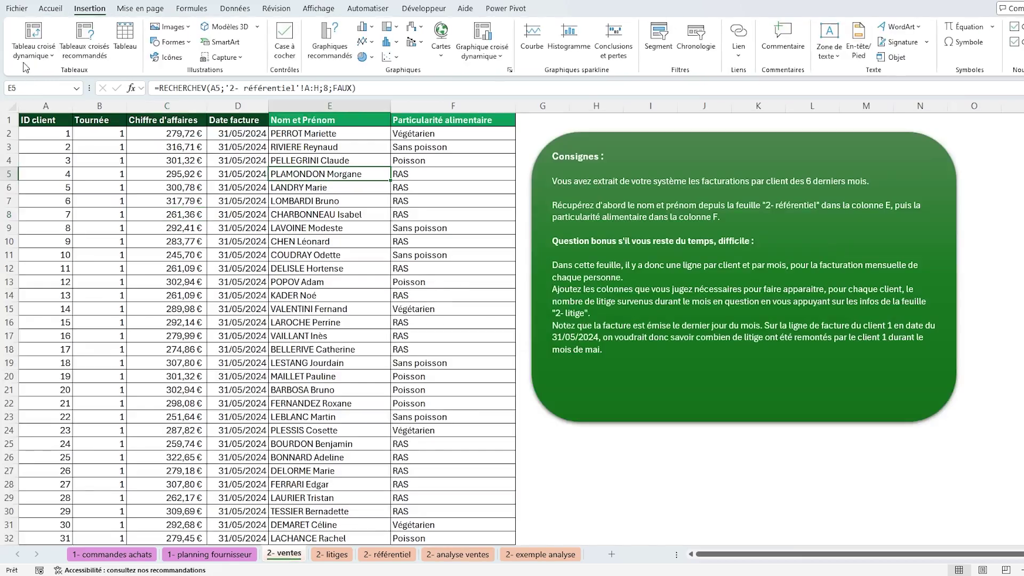
{"action": "left_click", "coordinate": [223, 174]}
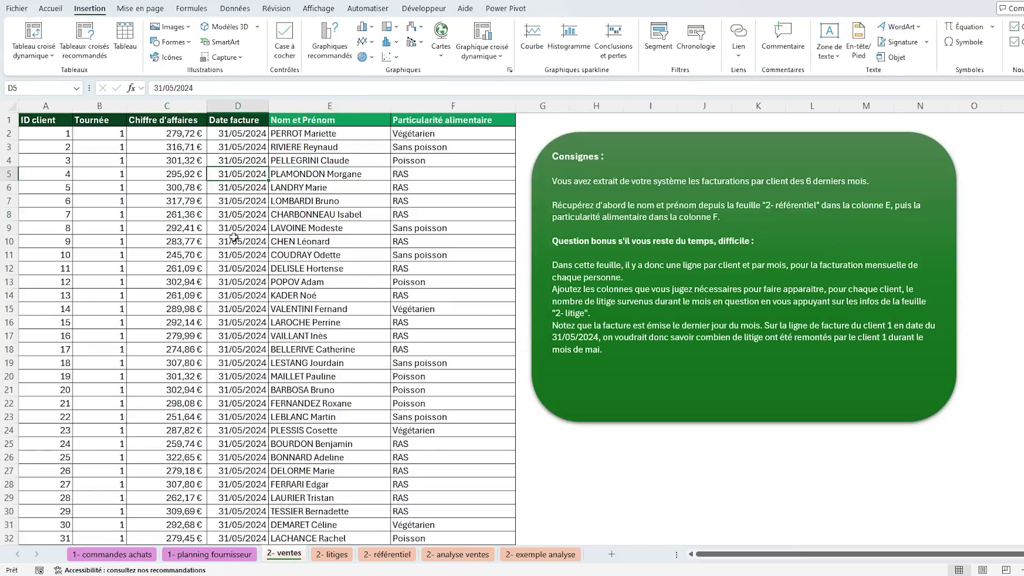
- Insert a pivot table from '2- ventes'!$A$1:$F$4327 in the existing sheet "2- analyse ventes" at cell D8
{"action": "left_click", "coordinate": [33, 36]}
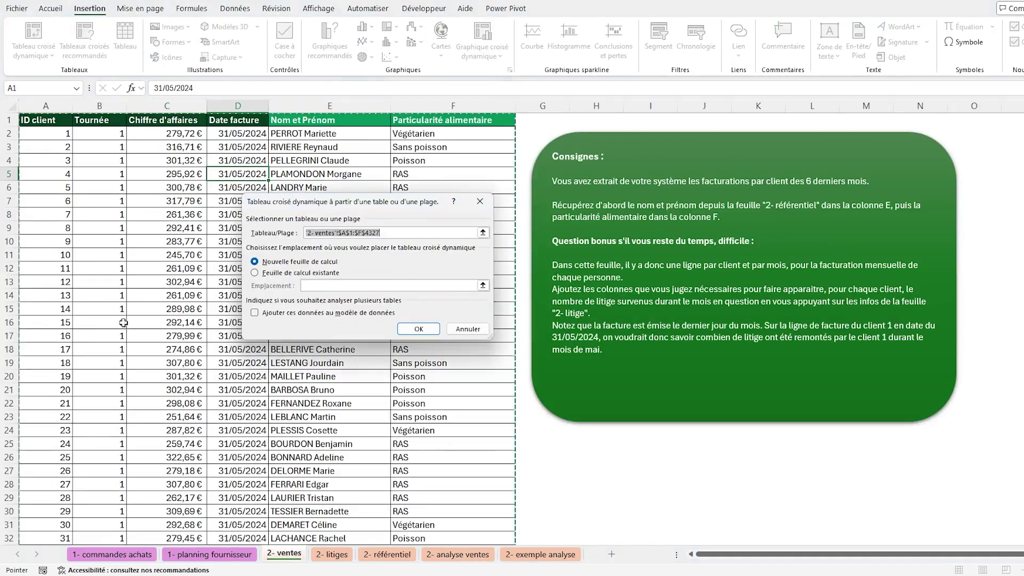
{"action": "left_click", "coordinate": [291, 275]}
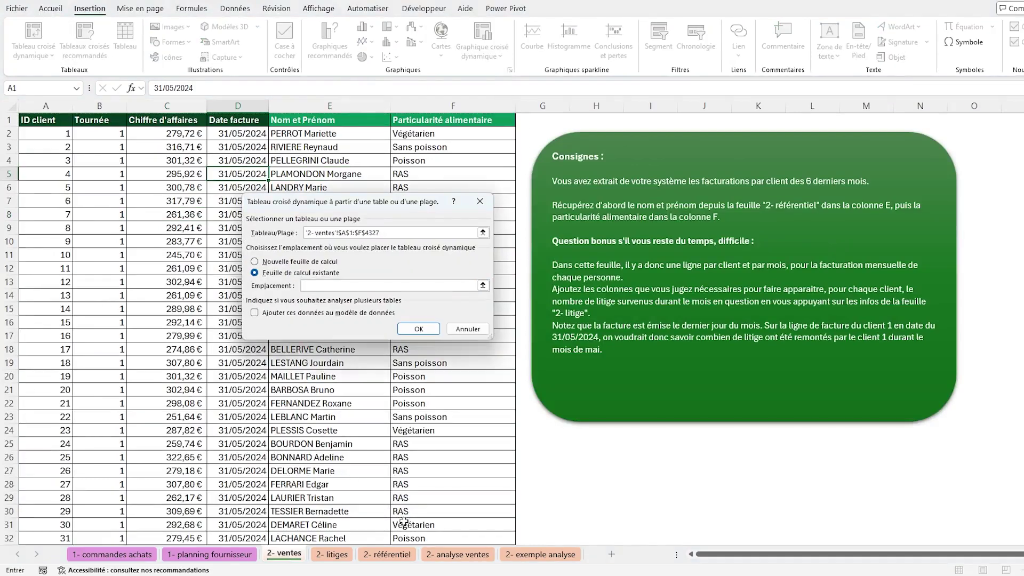
{"action": "left_click", "coordinate": [460, 555]}
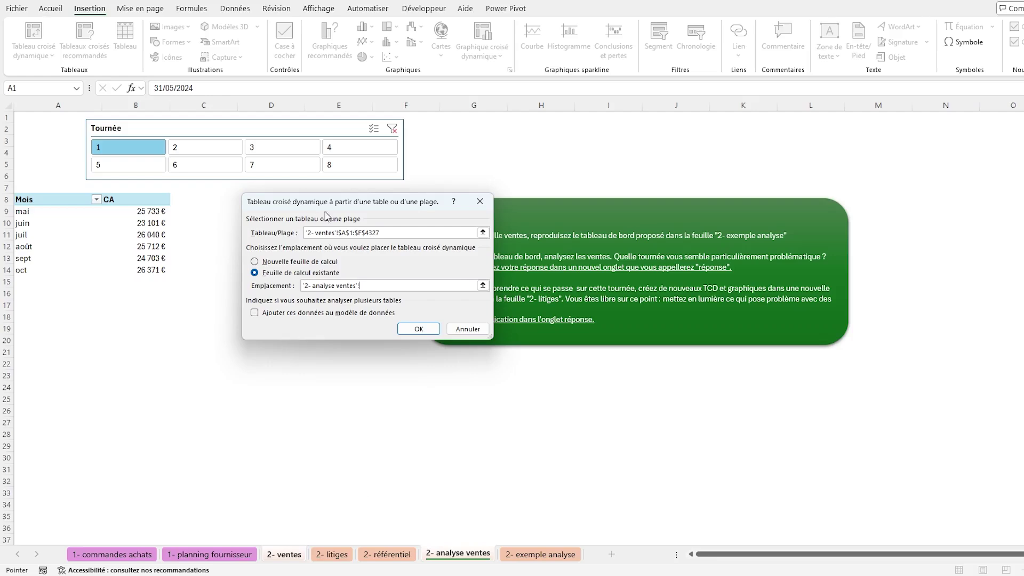
{"action": "left_click_drag", "start_coordinate": [342, 205], "coordinate": [249, 262]}
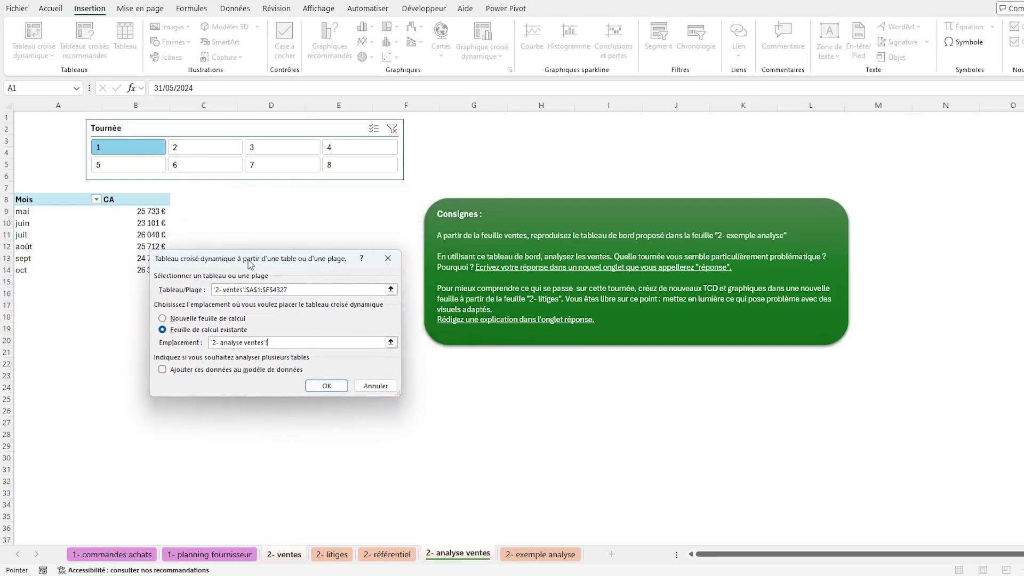
{"action": "left_click", "coordinate": [275, 204]}
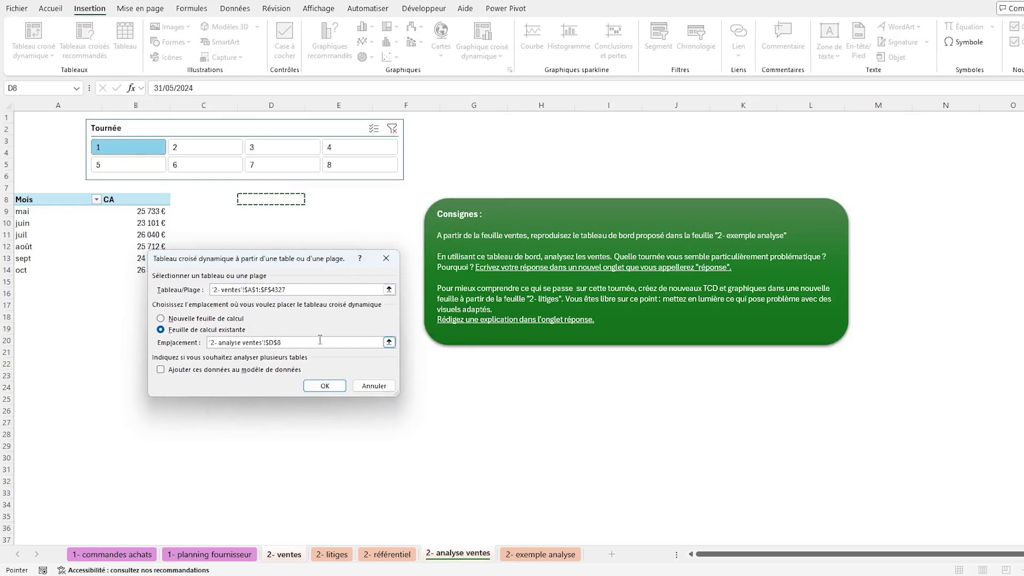
{"action": "left_click", "coordinate": [325, 387]}
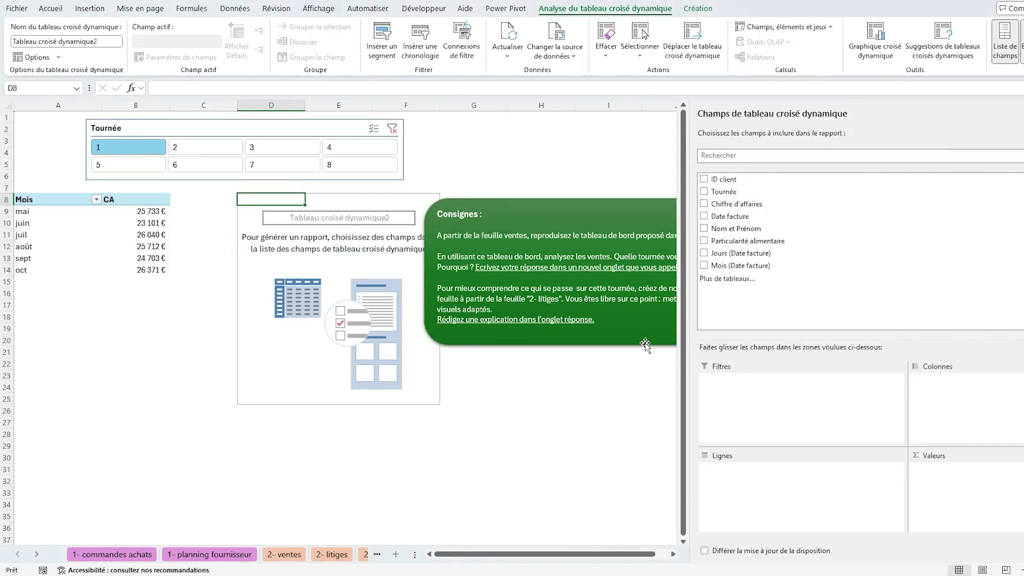
- Set up the new pivot table with Mois (Date facture) as rows and the count of Nom et Prénom as values
{"action": "left_click", "coordinate": [704, 265]}
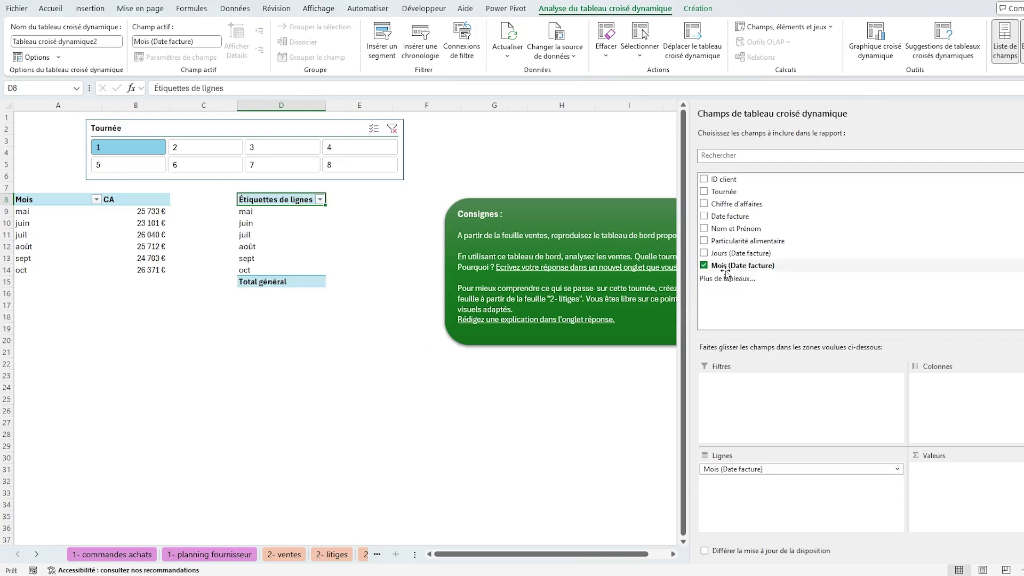
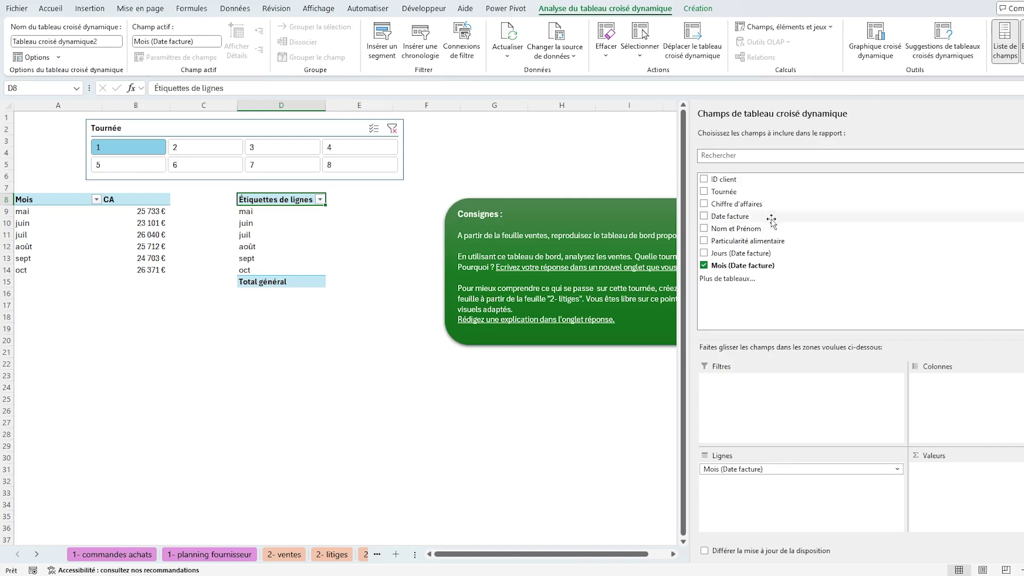
{"action": "left_click", "coordinate": [705, 204]}
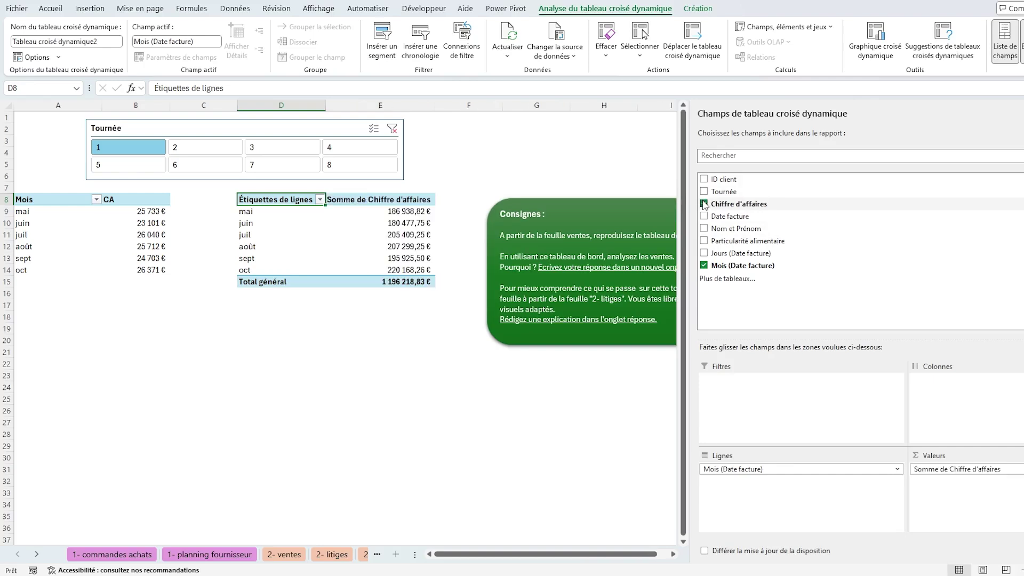
{"action": "left_click", "coordinate": [704, 204]}
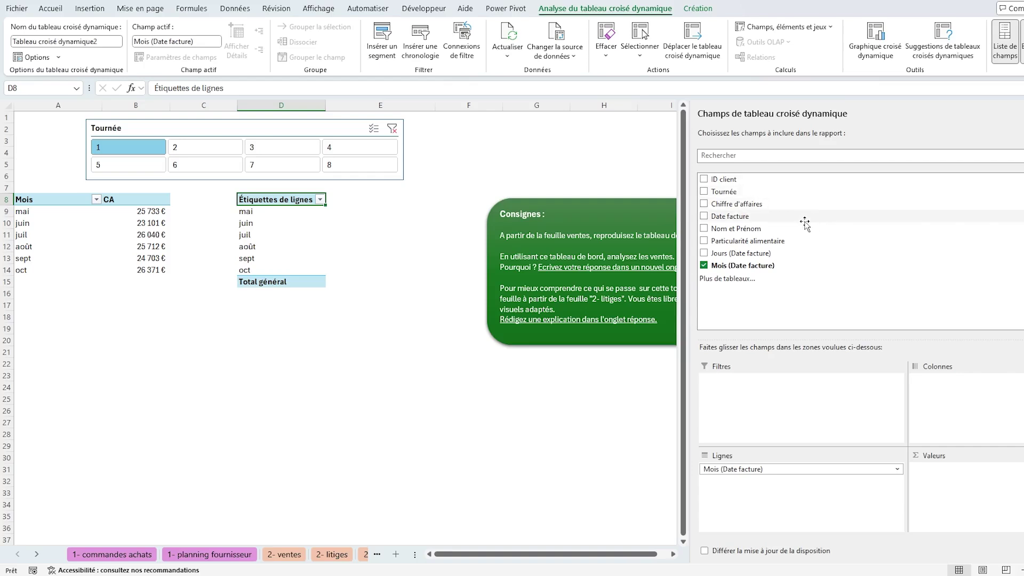
{"action": "left_click", "coordinate": [705, 228]}
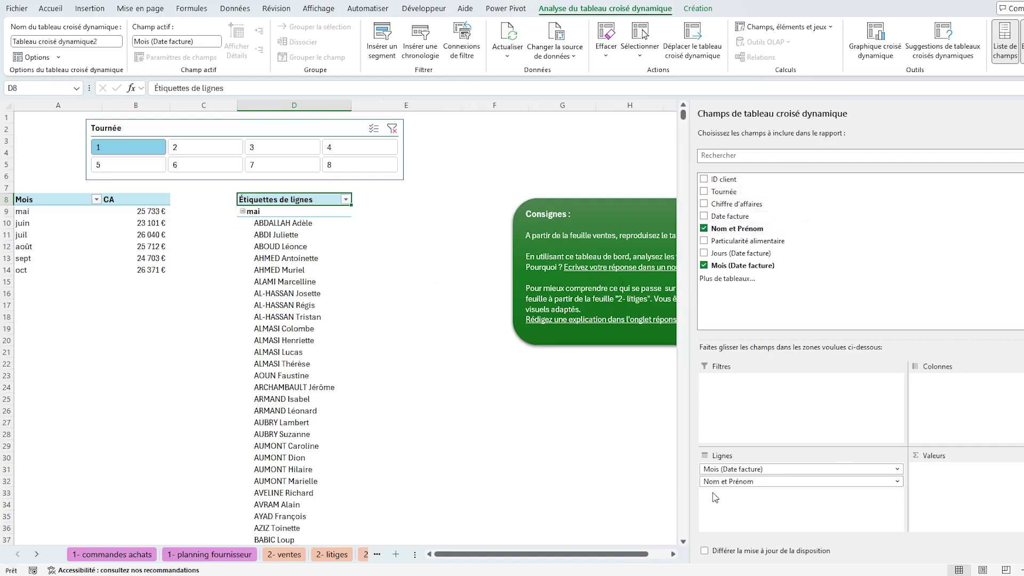
{"action": "left_click_drag", "start_coordinate": [731, 481], "coordinate": [944, 482]}
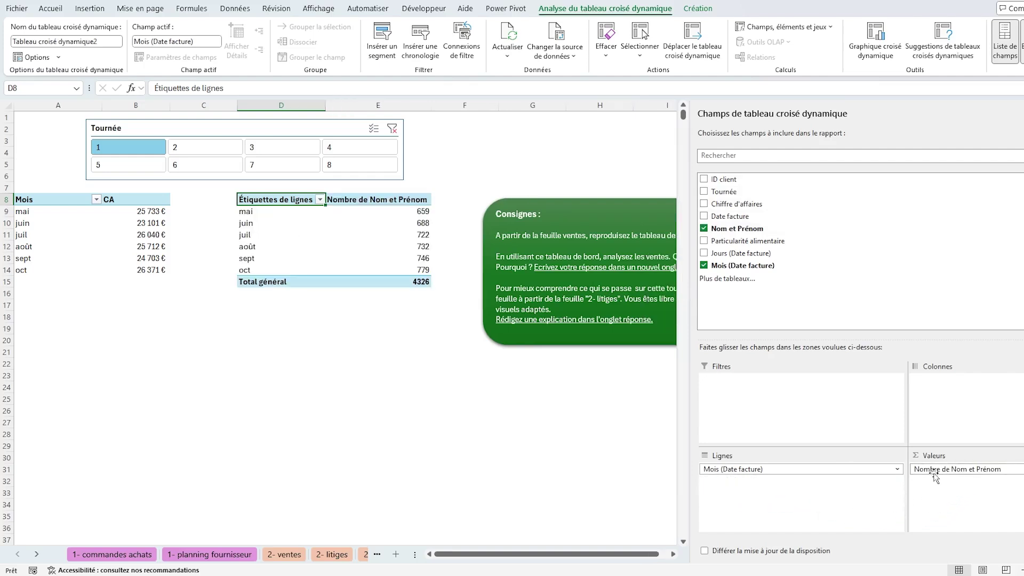
- Rename the new pivot table's value header in E8 as "Nombre de clients"
{"action": "left_click", "coordinate": [401, 224]}
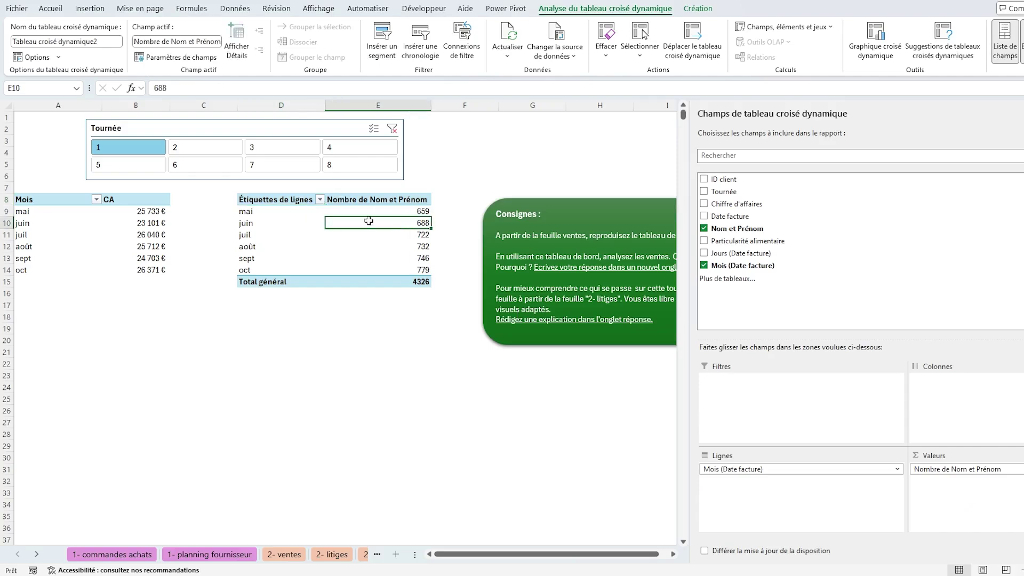
{"action": "left_click", "coordinate": [369, 202]}
{"action": "mouse_move", "coordinate": [424, 270]}
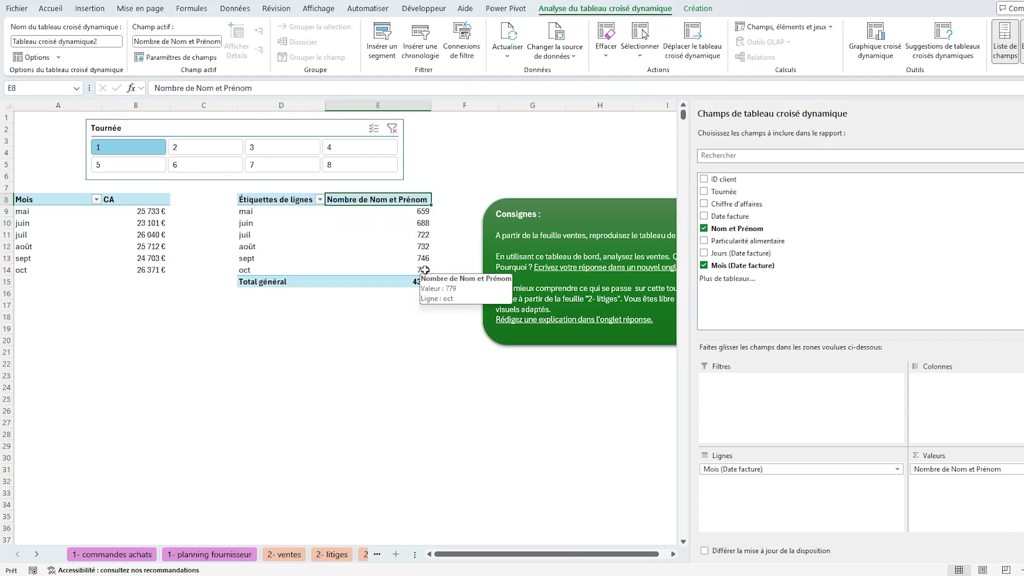
{"action": "type", "text": "Nombre"}
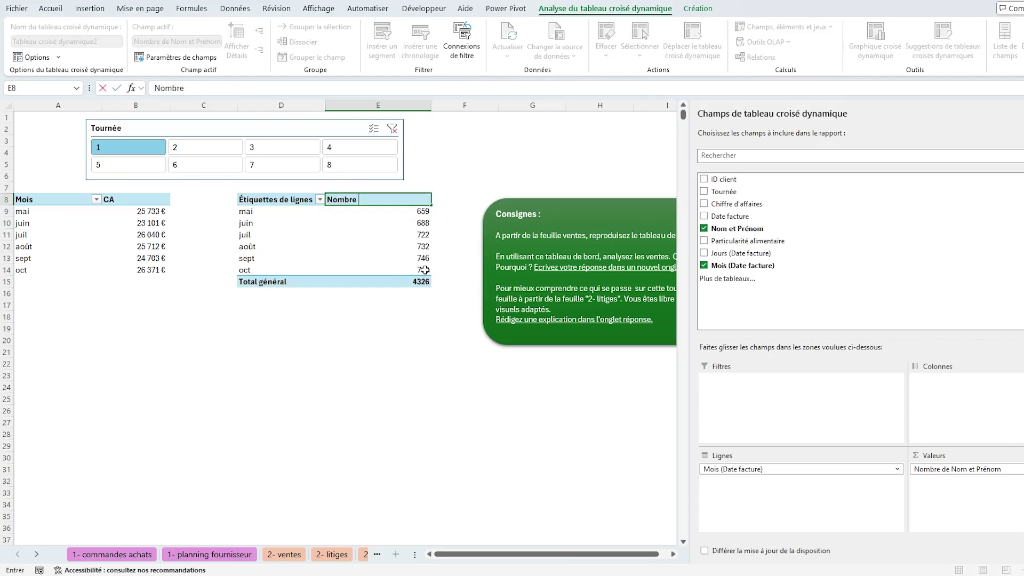
{"action": "type", "text": " de clients"}
{"action": "key", "text": "Return"}
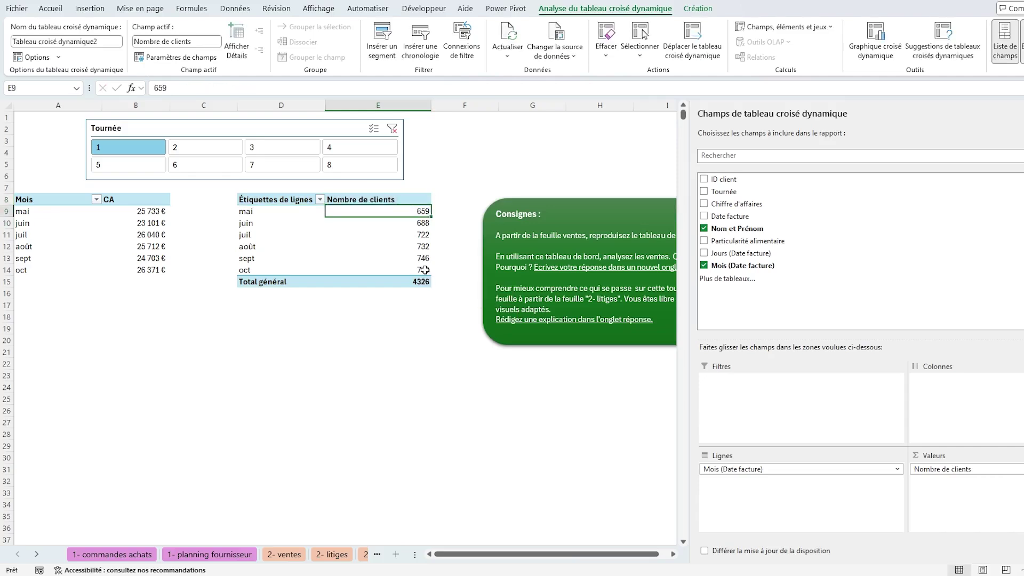
- Rename the new pivot table's row label header in D8 as "Mois"
{"action": "key", "text": "Up"}
{"action": "key", "text": "Left"}
{"action": "type", "text": "Mois"}
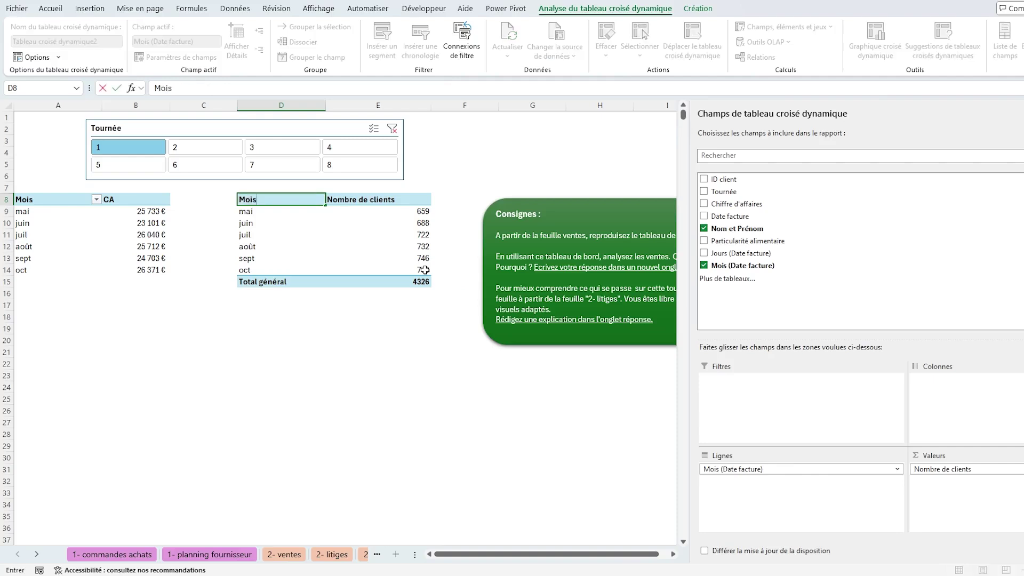
{"action": "key", "text": "Return"}
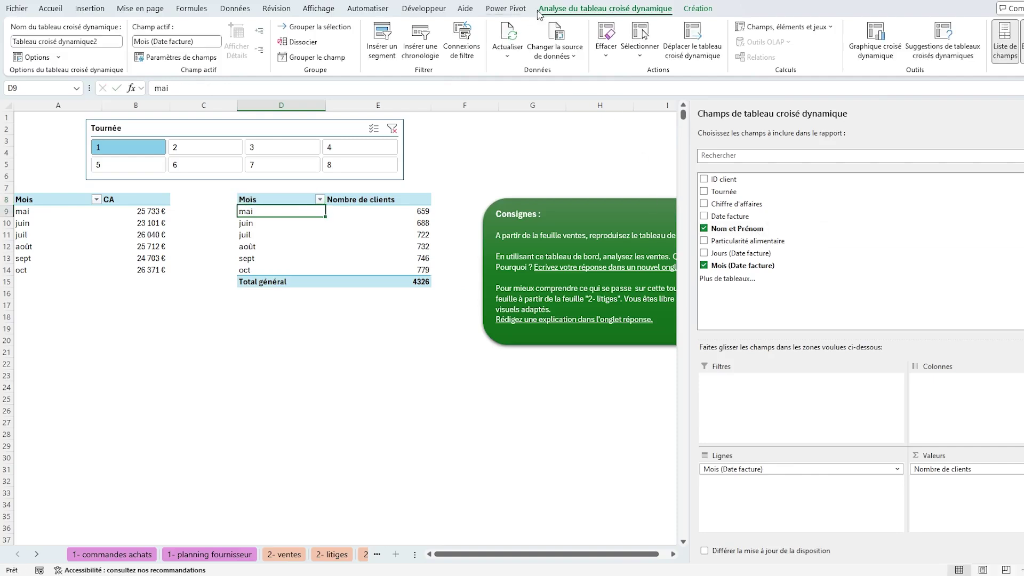
- Turn off grand totals for rows and columns in the client count pivot table
{"action": "left_click", "coordinate": [698, 8]}
{"action": "left_click", "coordinate": [61, 53]}
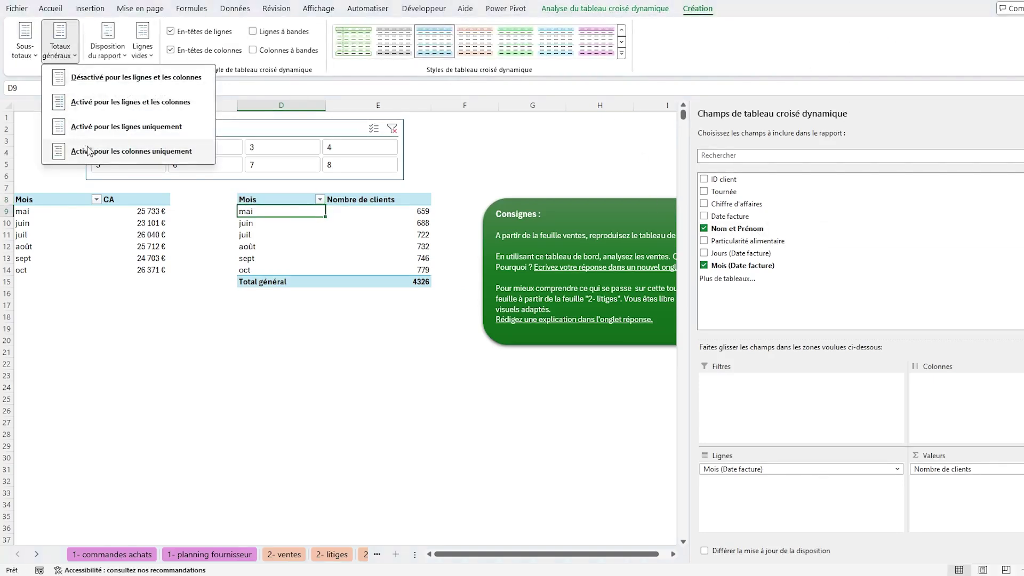
{"action": "left_click", "coordinate": [85, 79]}
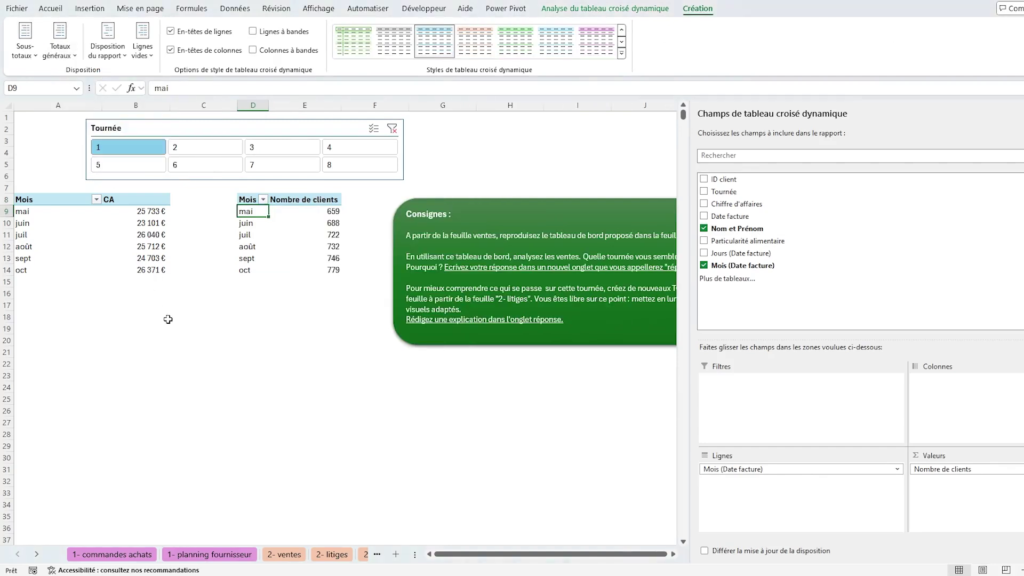
- Switch the Tournée slicer between several rounds and back to 1 to check how the pivot tables and column widths react
{"action": "left_click", "coordinate": [225, 151]}
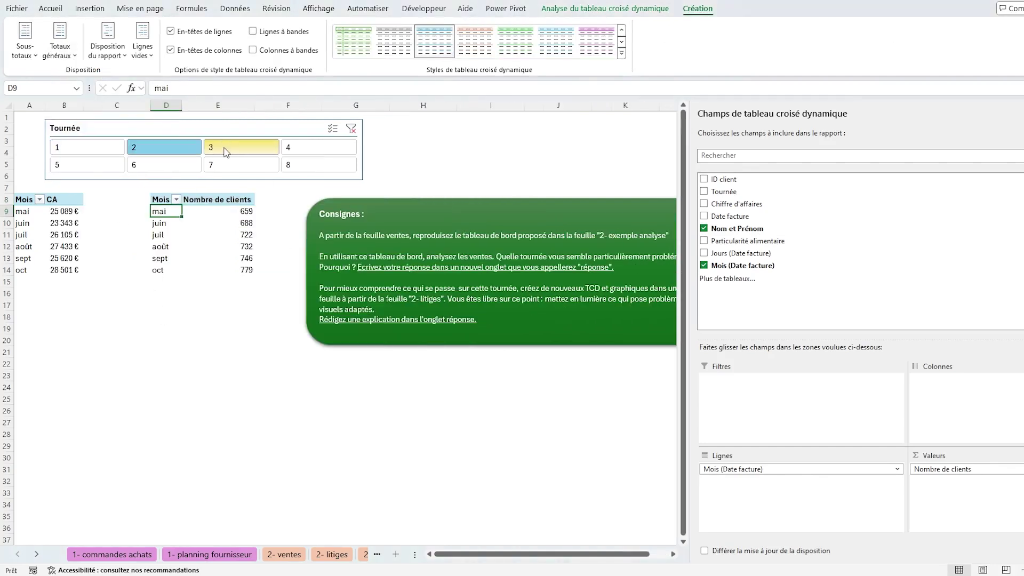
{"action": "left_click", "coordinate": [95, 147]}
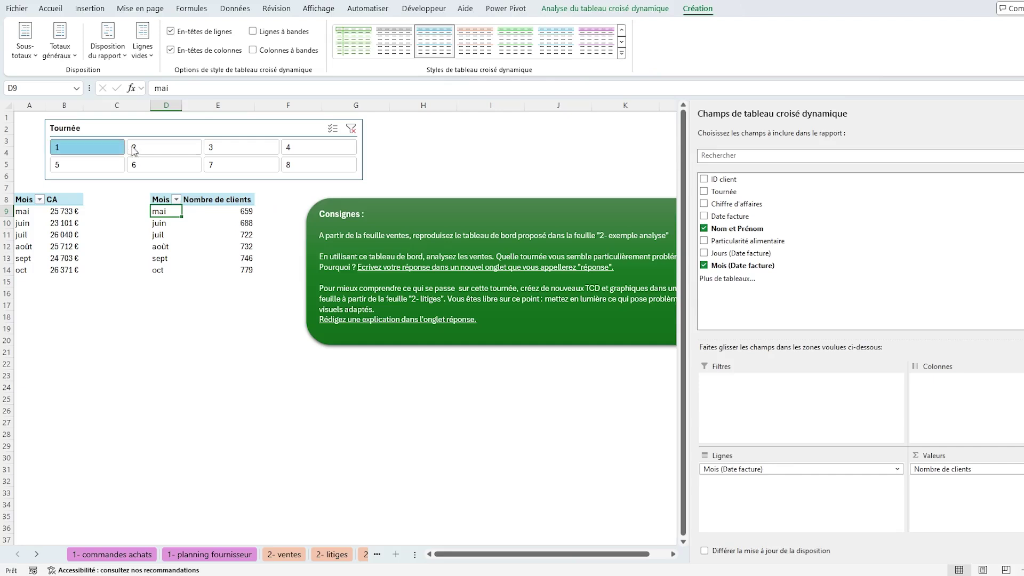
{"action": "left_click", "coordinate": [162, 152]}
{"action": "left_click", "coordinate": [80, 148]}
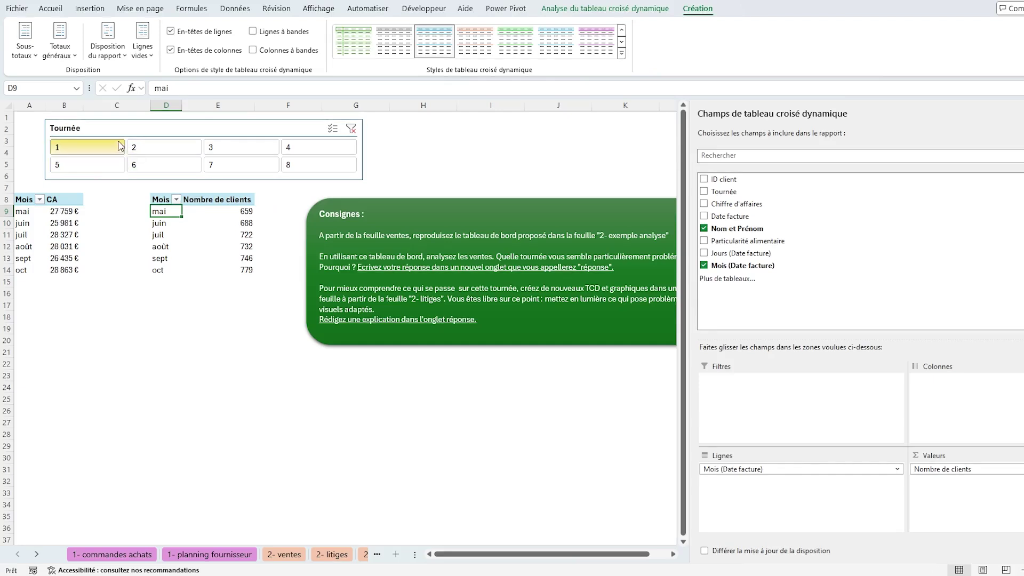
- Insert an empty column before column A and move the Tournée slicer back above the two pivot tables
{"action": "right_click", "coordinate": [29, 106]}
{"action": "left_click", "coordinate": [74, 244]}
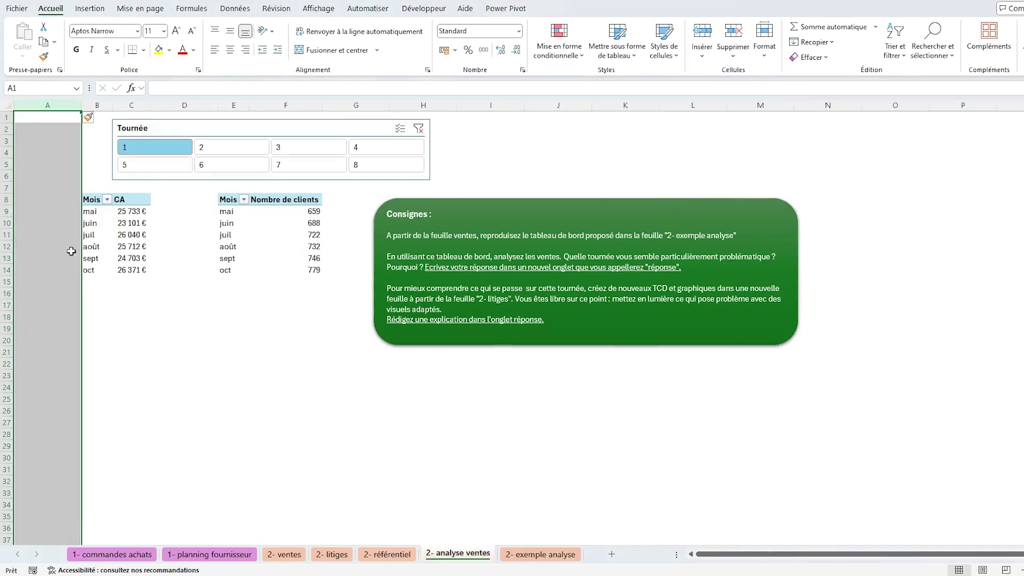
{"action": "left_click", "coordinate": [47, 300]}
{"action": "left_click", "coordinate": [228, 376]}
{"action": "left_click_drag", "start_coordinate": [253, 135], "coordinate": [198, 133]}
- Widen columns B, C, E and F, which hold the two pivot tables, to the same width
{"action": "left_click_drag", "start_coordinate": [109, 102], "coordinate": [132, 106]}
{"action": "left_click", "coordinate": [234, 105], "text": "ctrl"}
{"action": "left_click_drag", "start_coordinate": [256, 110], "coordinate": [327, 107]}
- Disable automatic column width adjustment on update in the CA pivot table's options
{"action": "left_click", "coordinate": [200, 224]}
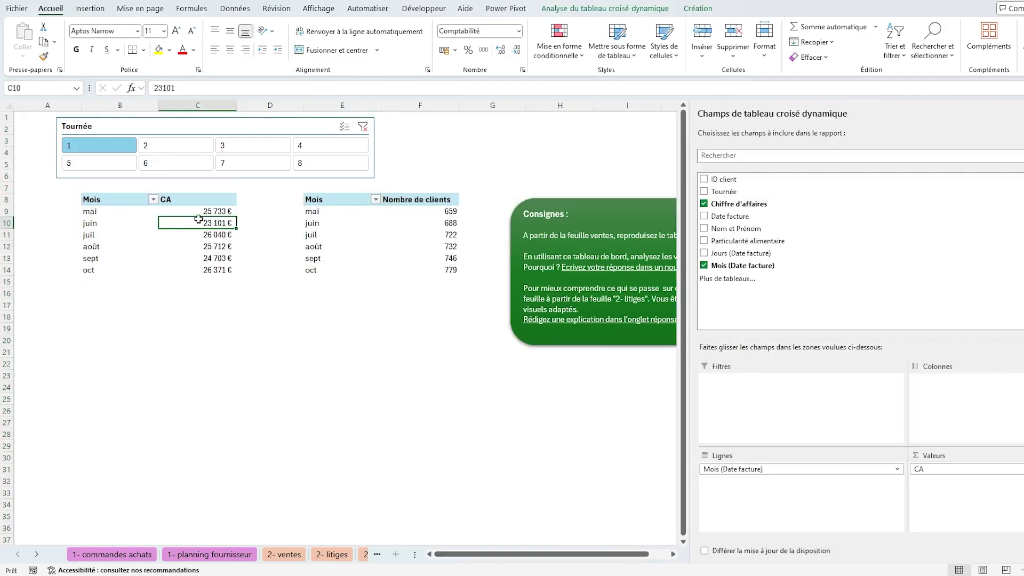
{"action": "left_click", "coordinate": [576, 10]}
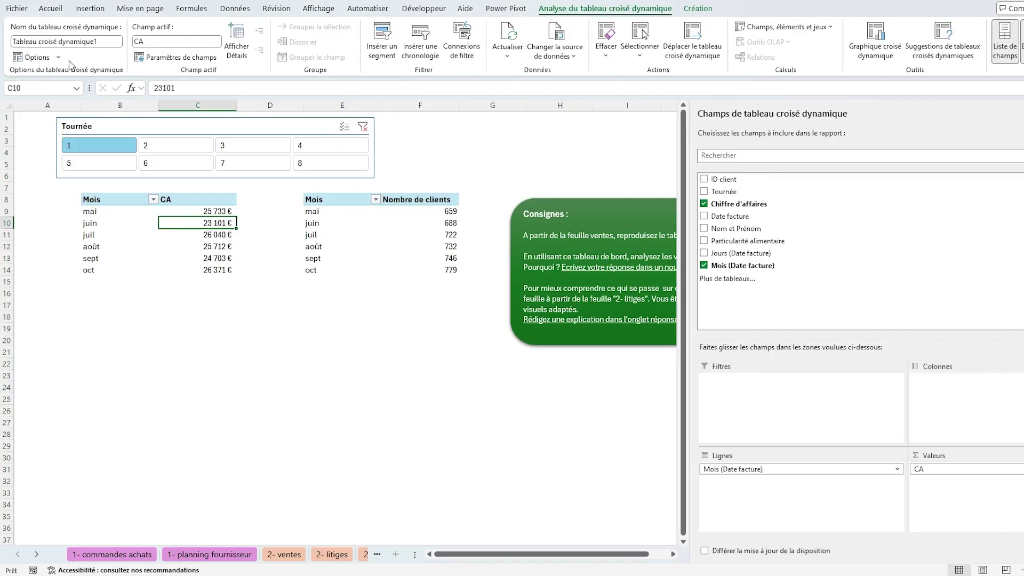
{"action": "left_click", "coordinate": [58, 57]}
{"action": "left_click", "coordinate": [47, 73]}
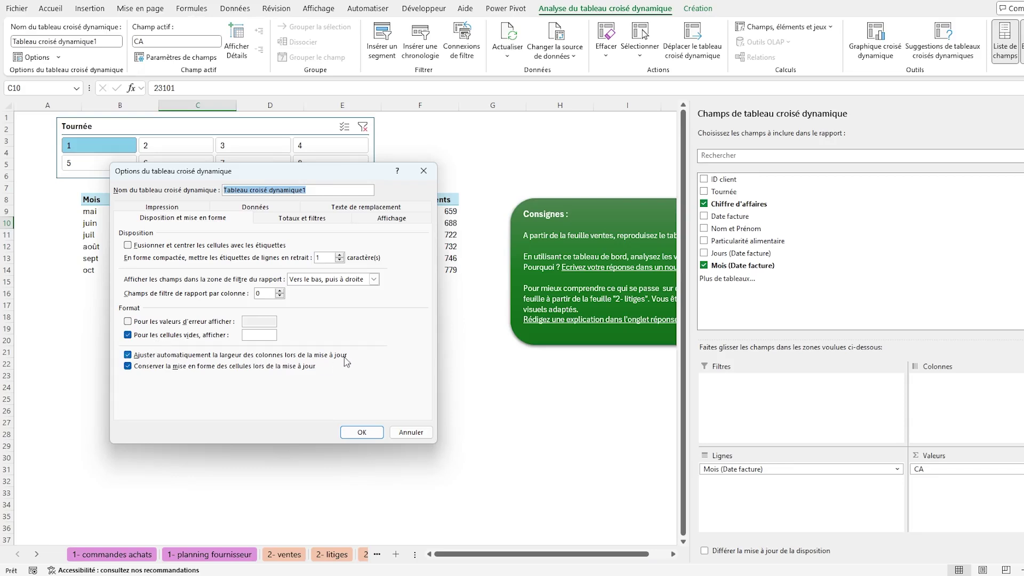
{"action": "left_click", "coordinate": [132, 356]}
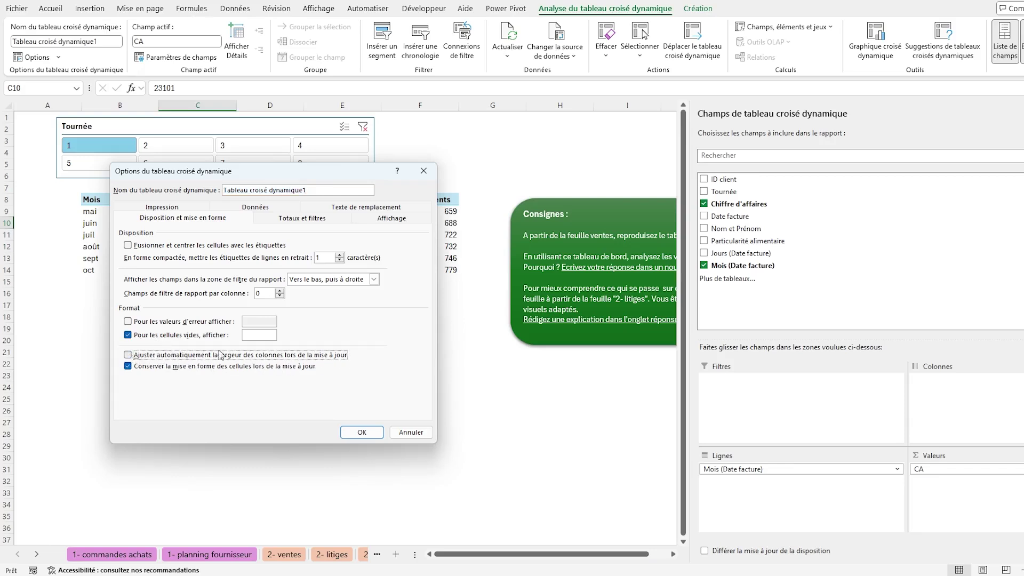
{"action": "left_click", "coordinate": [361, 432]}
- Disable automatic column width adjustment on update in the Nombre de clients pivot table's options
{"action": "left_click", "coordinate": [362, 230]}
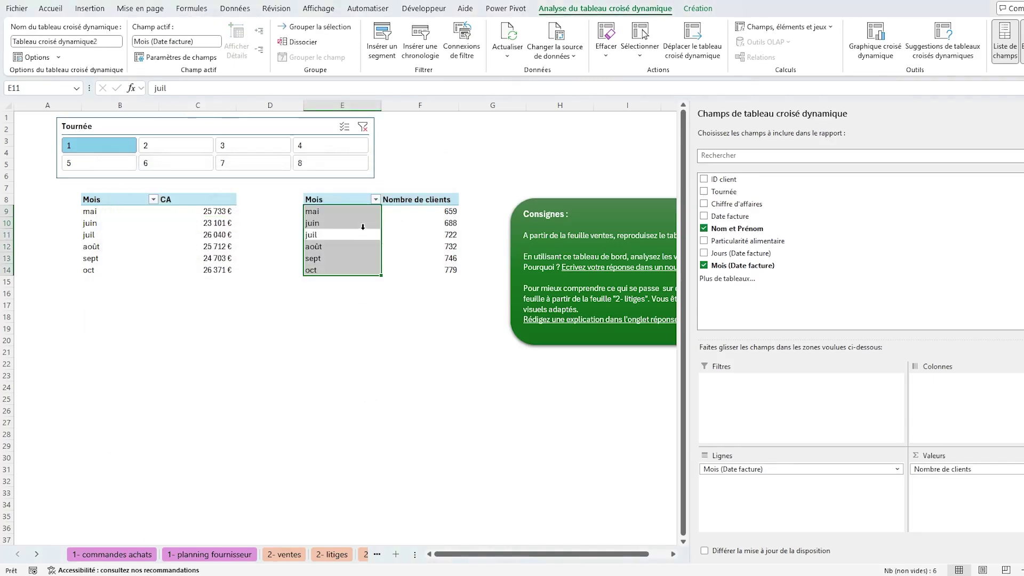
{"action": "left_click", "coordinate": [36, 57]}
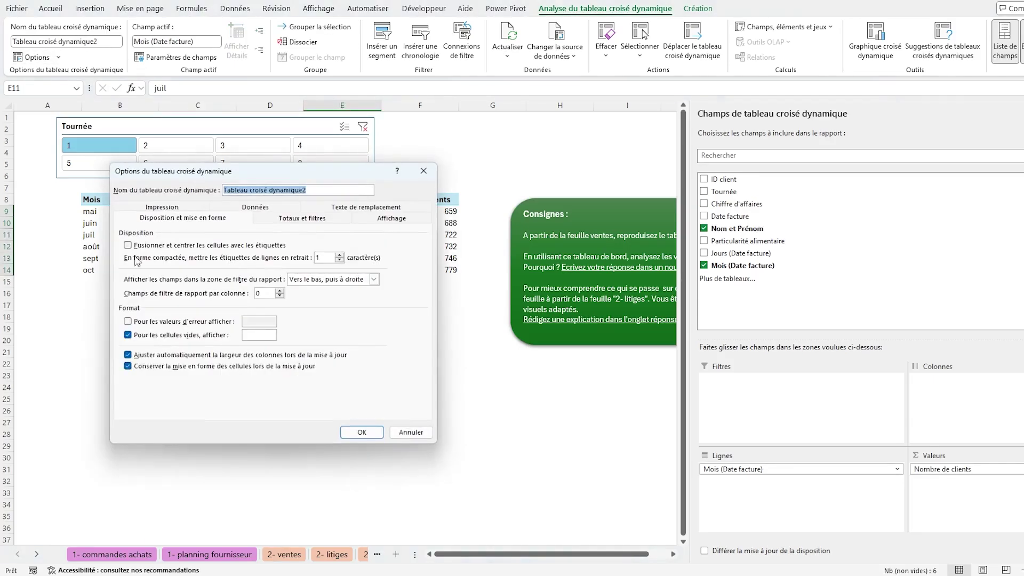
{"action": "left_click", "coordinate": [164, 354]}
{"action": "left_click", "coordinate": [360, 432]}
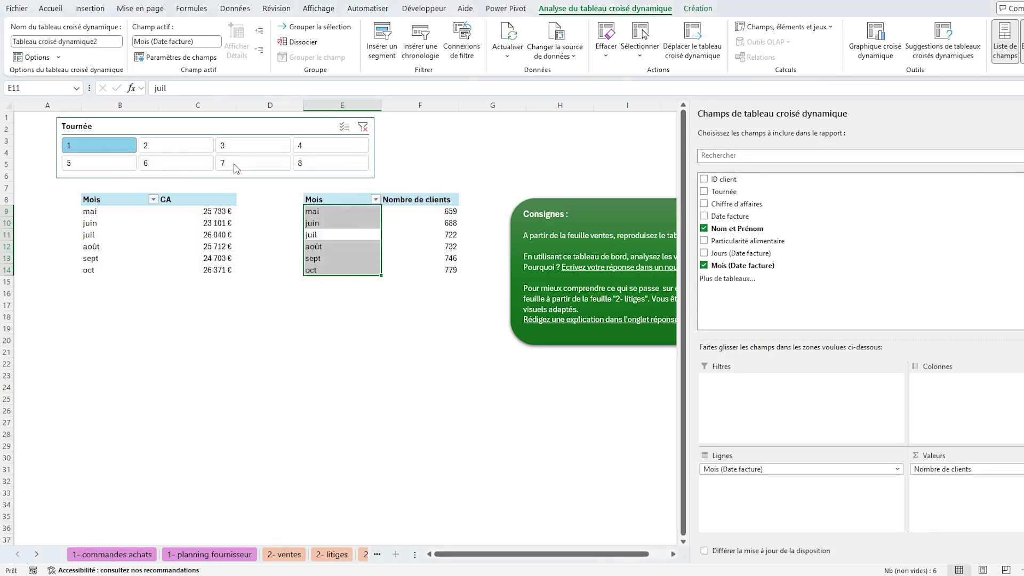
- Filter the Tournée slicer by several rounds, finishing on 5, to check the column widths and which pivot tables respond
{"action": "left_click", "coordinate": [181, 146]}
{"action": "left_click", "coordinate": [247, 164]}
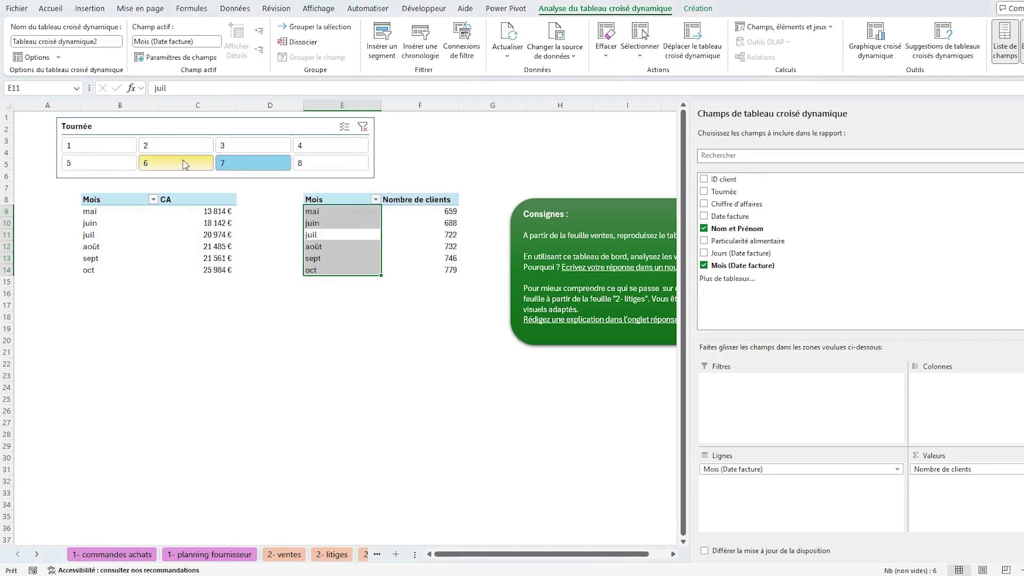
{"action": "left_click", "coordinate": [153, 165]}
{"action": "left_click", "coordinate": [131, 164]}
{"action": "left_click", "coordinate": [104, 146]}
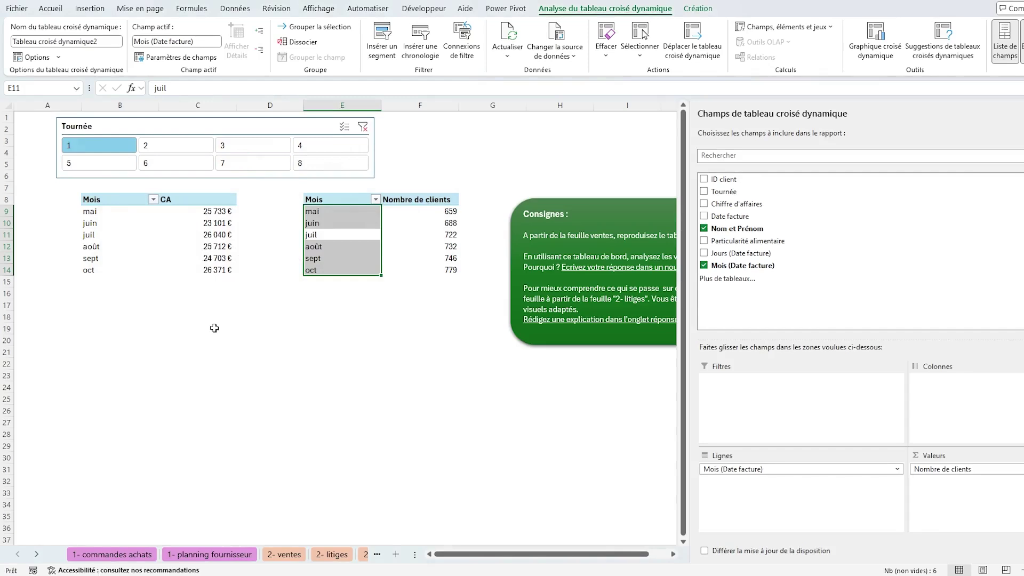
{"action": "left_click", "coordinate": [238, 319]}
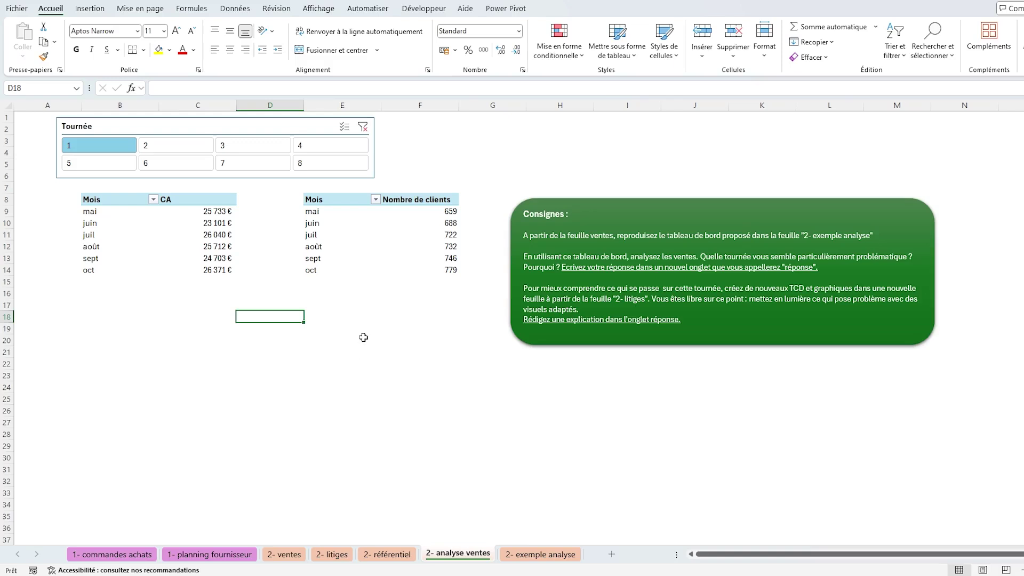
{"action": "left_click", "coordinate": [105, 166]}
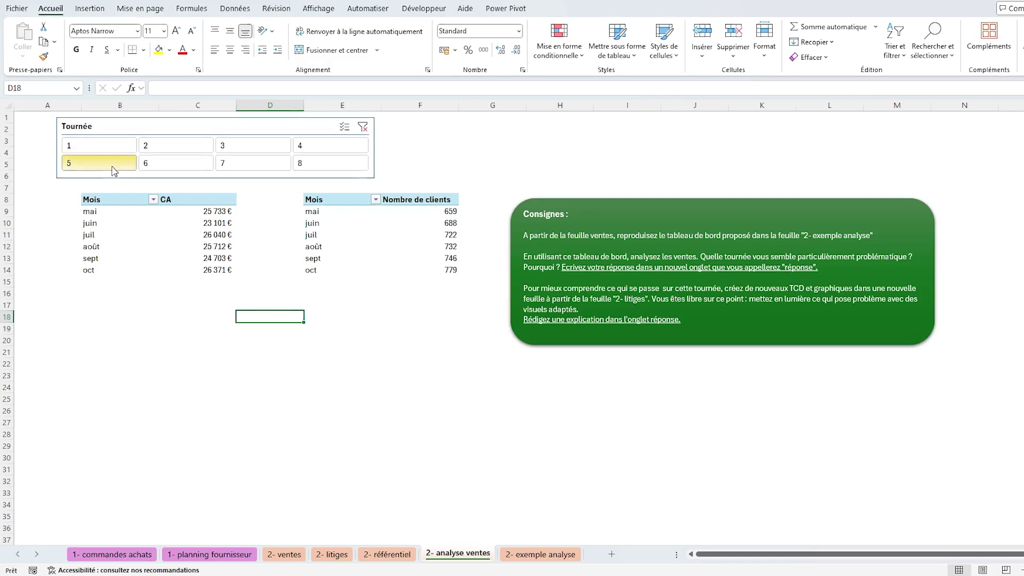
- Filter the Tournée slicer on 6 and move the slicer so it sits centred above the two pivot tables
{"action": "left_click", "coordinate": [155, 165]}
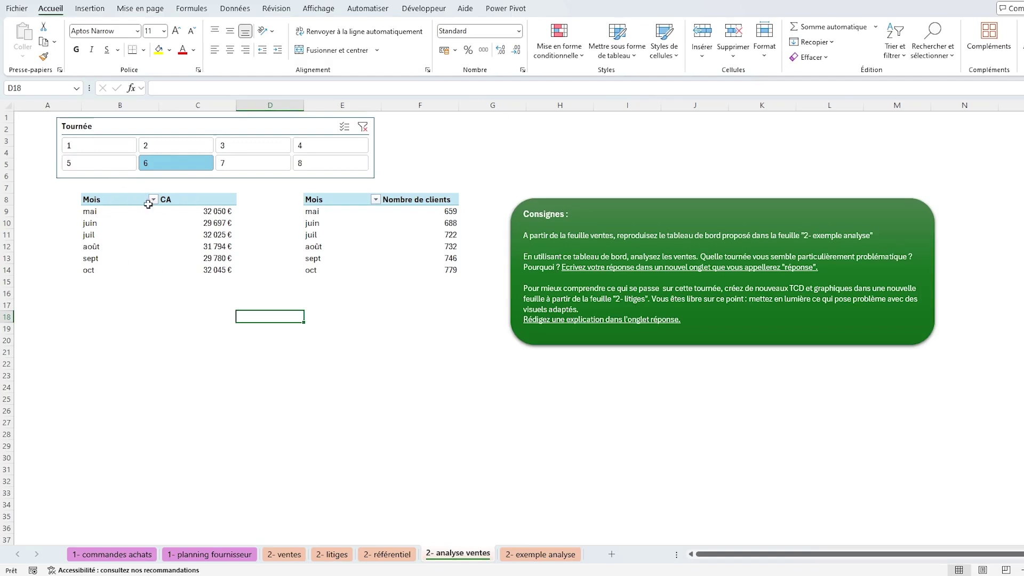
{"action": "left_click_drag", "start_coordinate": [249, 124], "coordinate": [250, 124]}
{"action": "left_click_drag", "start_coordinate": [286, 125], "coordinate": [294, 125]}
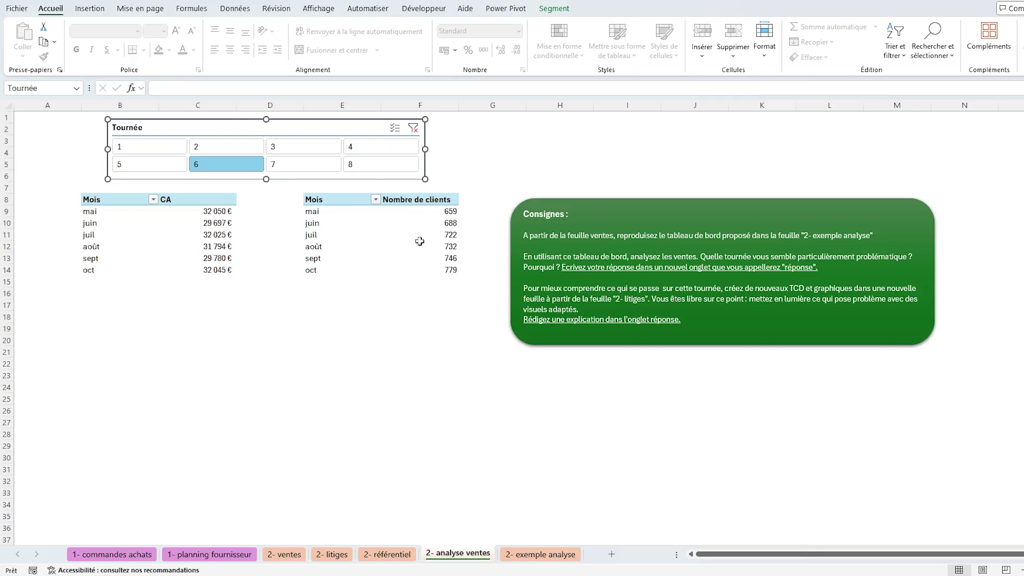
- Filter the Tournée slicer by rounds 8, 4, 3 and 7 in turn to check whether the Nombre de clients pivot table responds
{"action": "left_click", "coordinate": [380, 164]}
{"action": "left_click", "coordinate": [378, 146]}
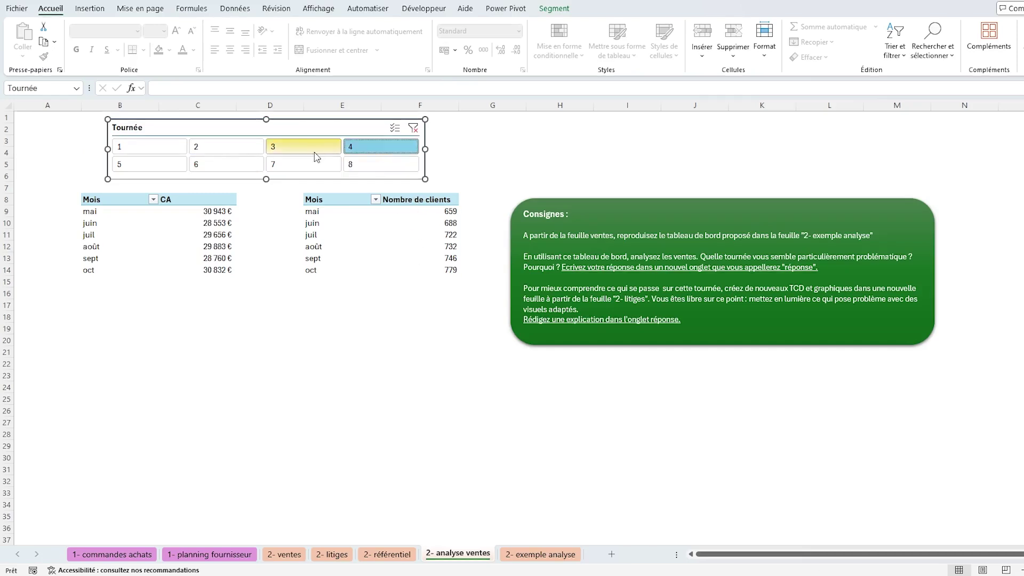
{"action": "left_click", "coordinate": [315, 151]}
{"action": "left_click", "coordinate": [305, 165]}
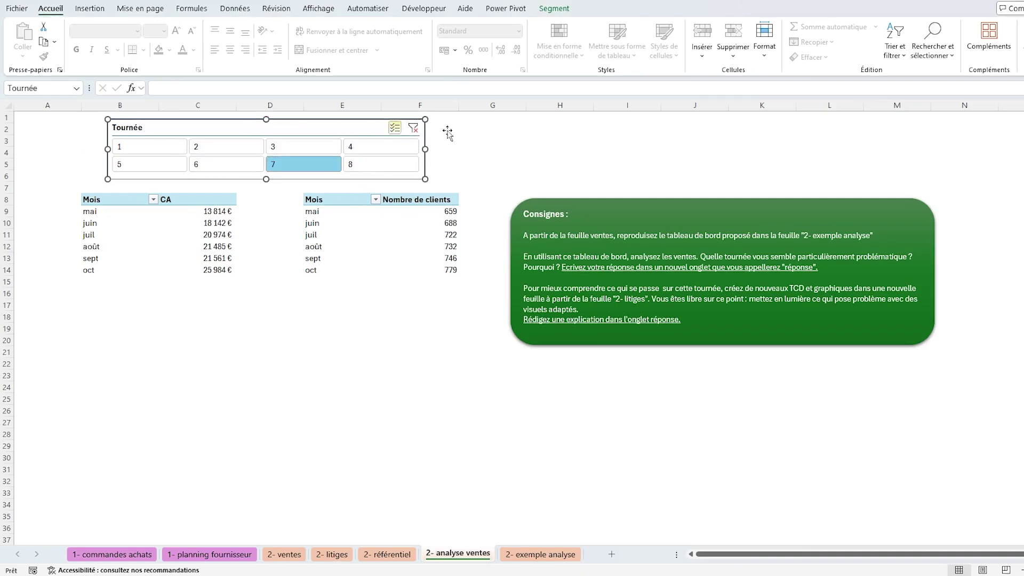
- Connect the Tournée slicer to Tableau croisé dynamique2 as well, through its report connections
{"action": "left_click", "coordinate": [567, 9]}
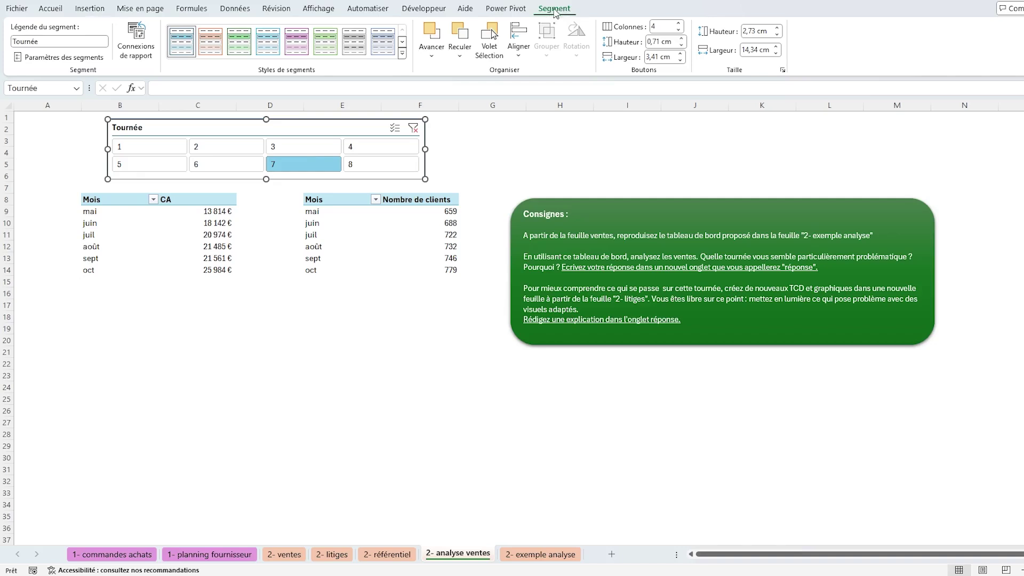
{"action": "left_click", "coordinate": [159, 49]}
{"action": "left_click_drag", "start_coordinate": [200, 279], "coordinate": [220, 229]}
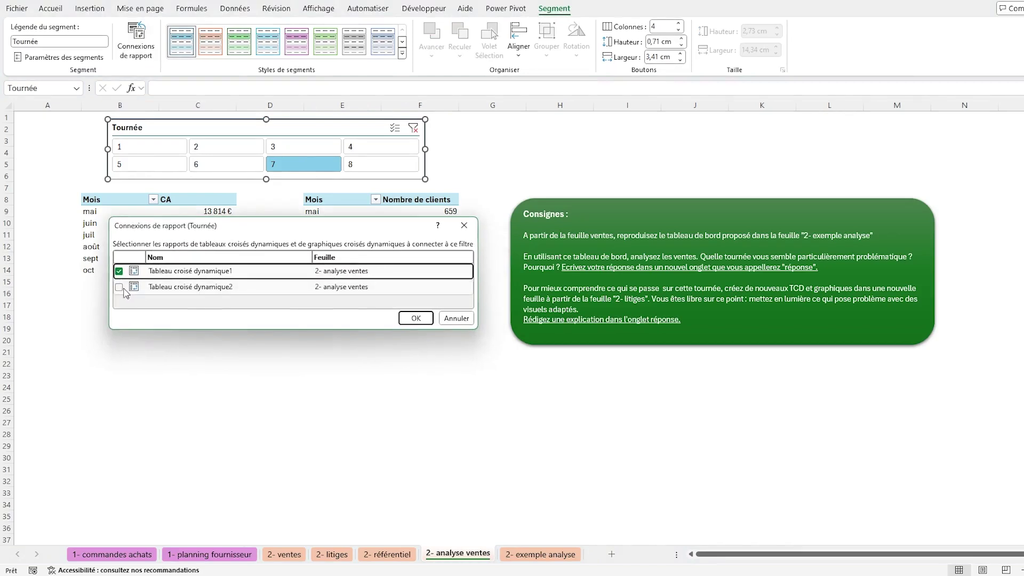
{"action": "left_click", "coordinate": [119, 288]}
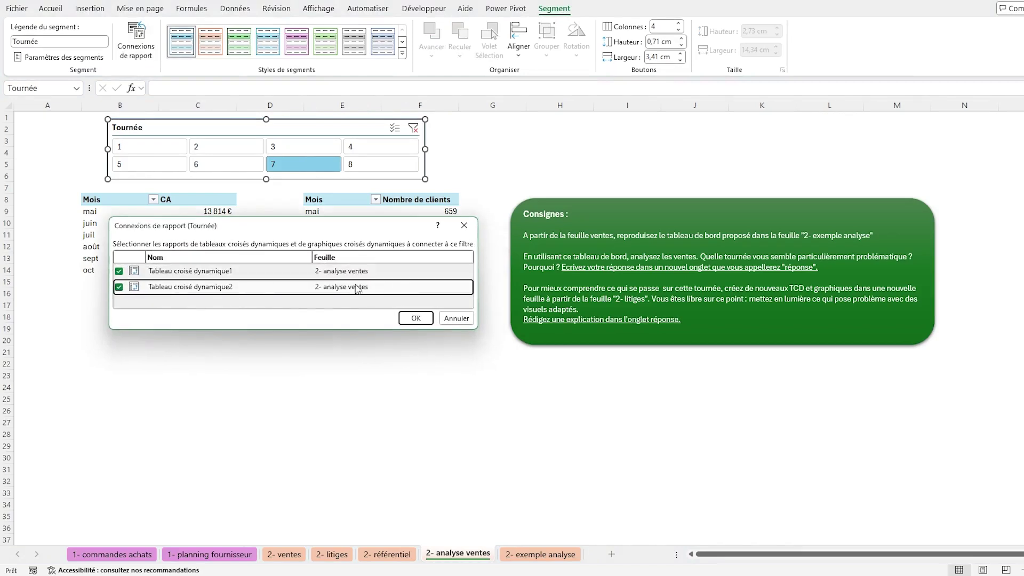
{"action": "left_click", "coordinate": [414, 319]}
- Filter the Tournée slicer by several rounds, finishing on 1, to check that both pivot tables respond
{"action": "left_click", "coordinate": [251, 151]}
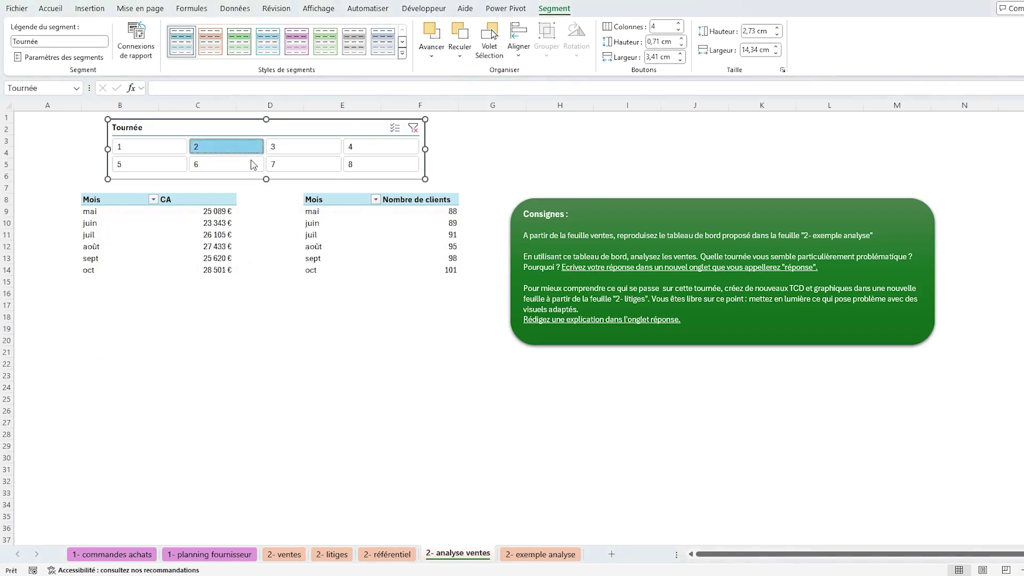
{"action": "left_click", "coordinate": [248, 163]}
{"action": "left_click", "coordinate": [179, 149]}
{"action": "left_click", "coordinate": [212, 152]}
{"action": "left_click", "coordinate": [213, 164]}
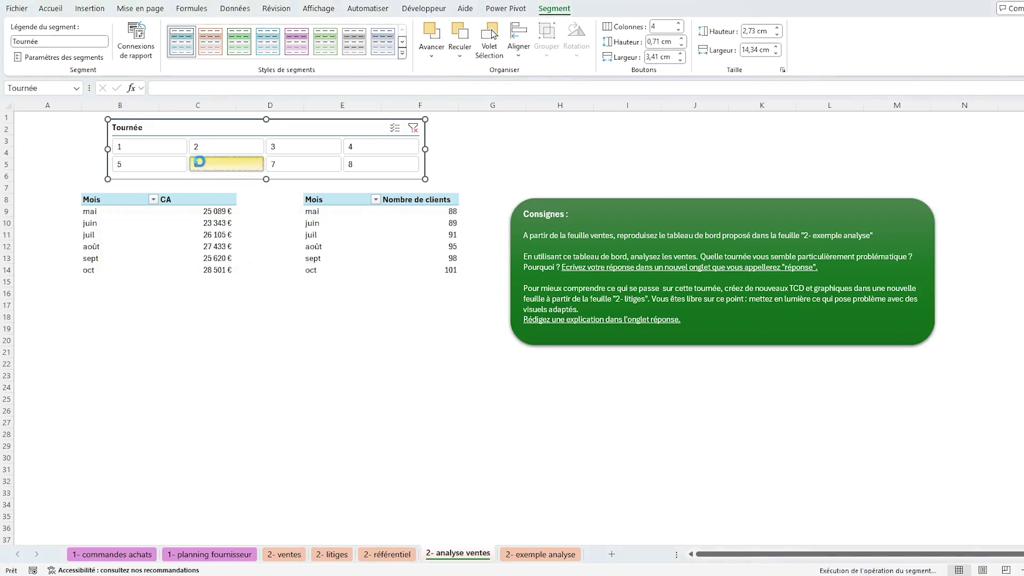
{"action": "left_click", "coordinate": [149, 146]}
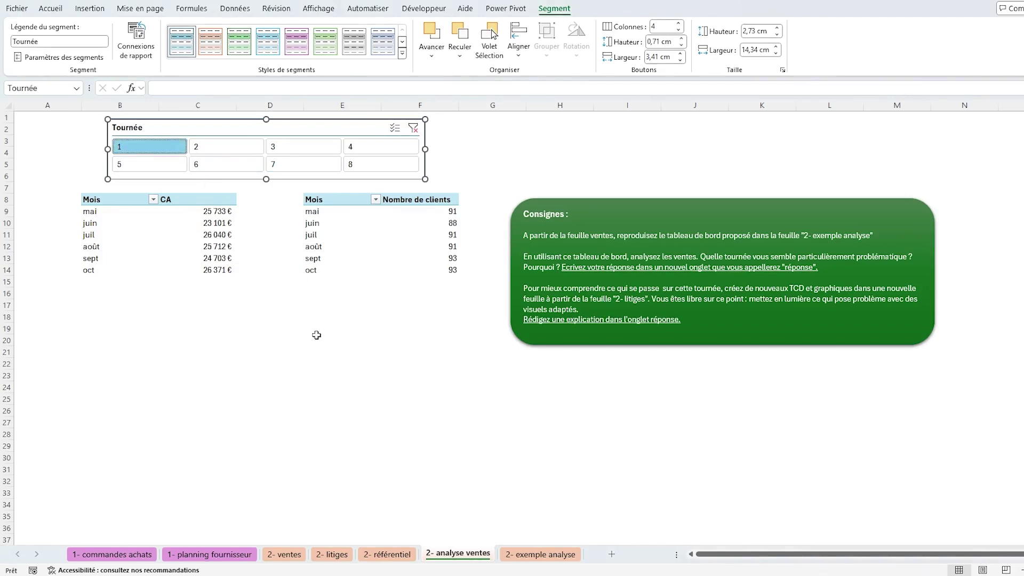
- Insert a Courbe (line) pivot chart from the CA pivot table
{"action": "left_click", "coordinate": [203, 234]}
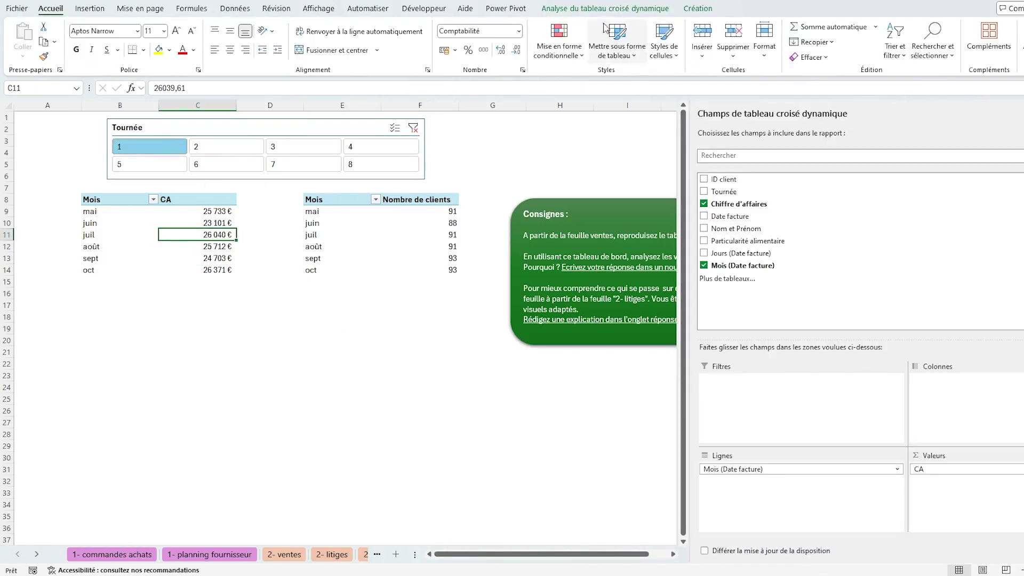
{"action": "left_click", "coordinate": [617, 11]}
{"action": "left_click", "coordinate": [875, 37]}
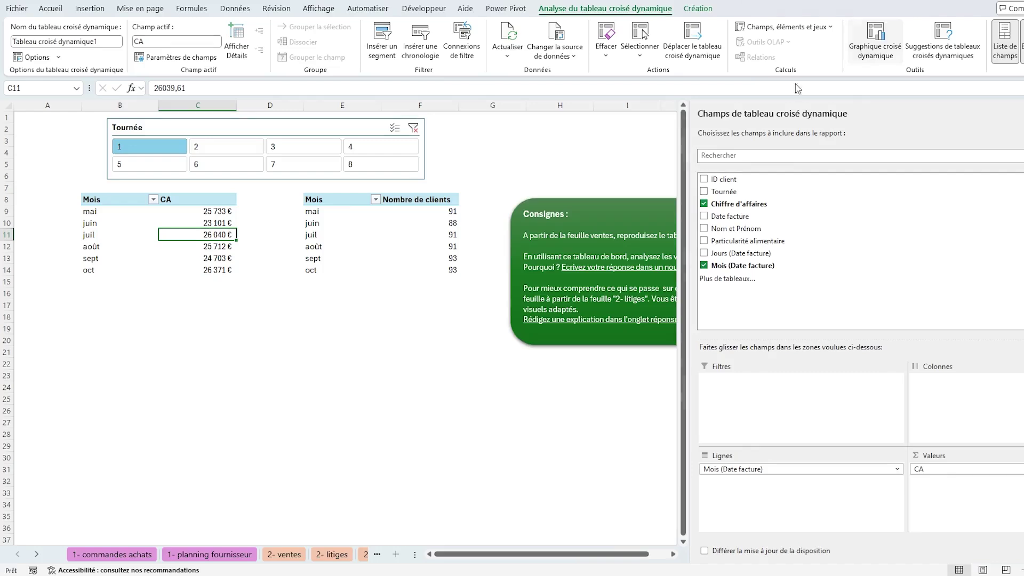
{"action": "left_click", "coordinate": [411, 192]}
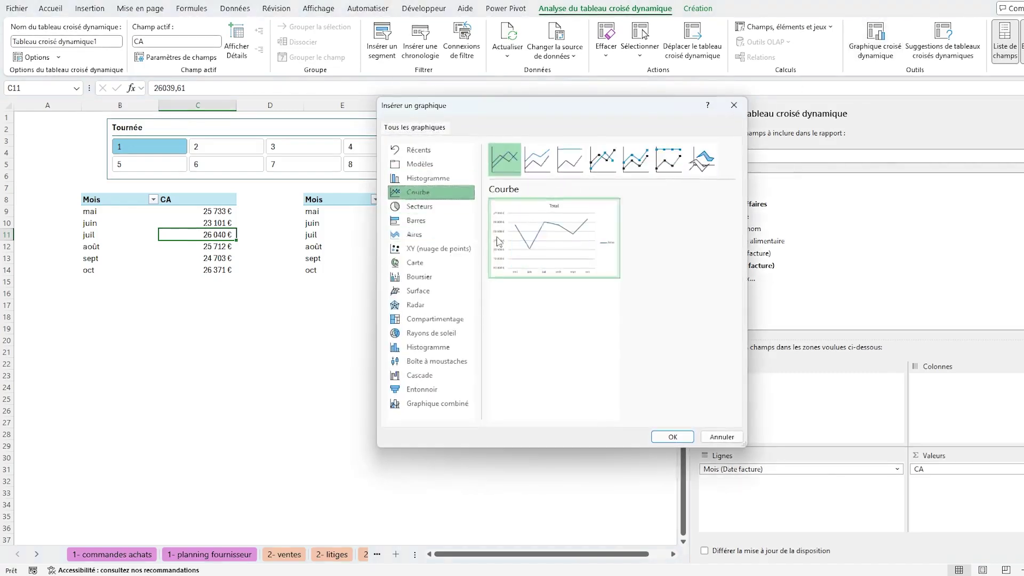
{"action": "left_click", "coordinate": [666, 435]}
- Position the CA line chart just beneath the CA pivot table and shrink it to about 5,94 cm high by 9,83 cm wide
{"action": "left_click_drag", "start_coordinate": [382, 267], "coordinate": [242, 325]}
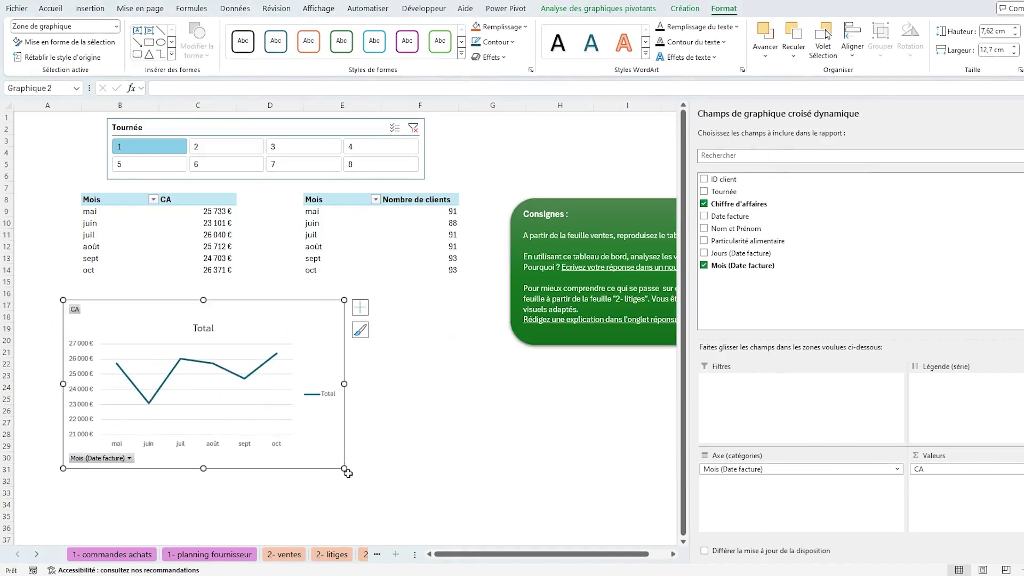
{"action": "left_click_drag", "start_coordinate": [343, 468], "coordinate": [281, 462]}
{"action": "left_click_drag", "start_coordinate": [264, 339], "coordinate": [252, 321]}
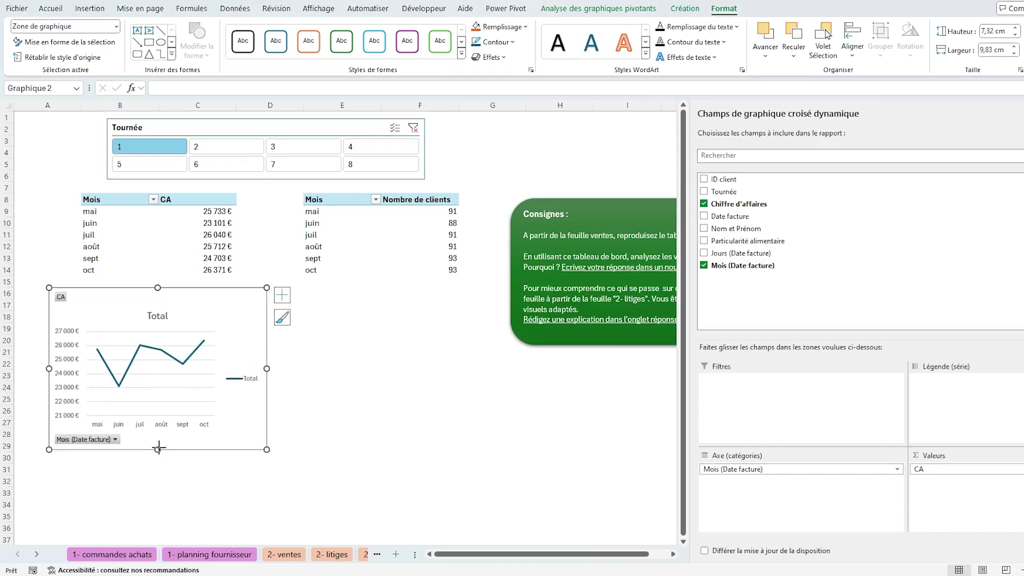
{"action": "mouse_move", "coordinate": [159, 449]}
{"action": "left_mouse_down"}
{"action": "mouse_move", "coordinate": [172, 412]}
{"action": "mouse_move", "coordinate": [158, 419]}
{"action": "left_mouse_up"}
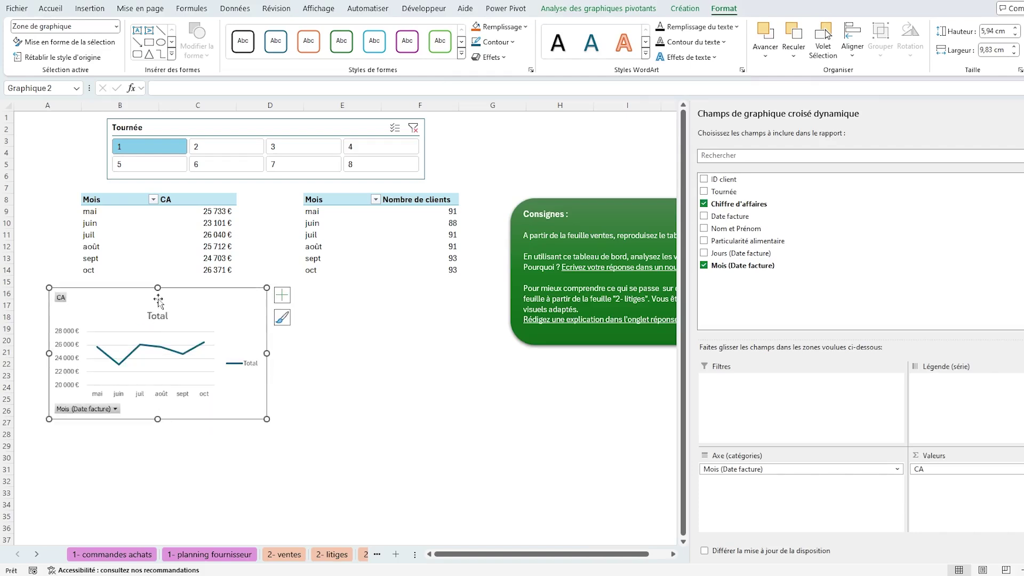
{"action": "left_click_drag", "start_coordinate": [213, 303], "coordinate": [202, 296]}
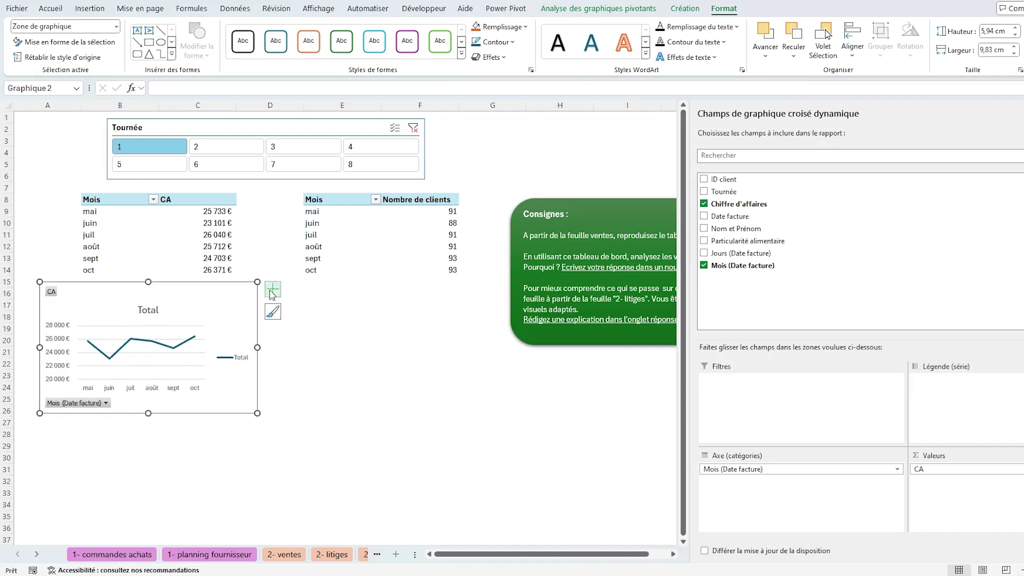
- Insert a Courbe (line) pivot chart from the Nombre de clients pivot table and place it beside the CA chart
{"action": "left_click", "coordinate": [378, 242]}
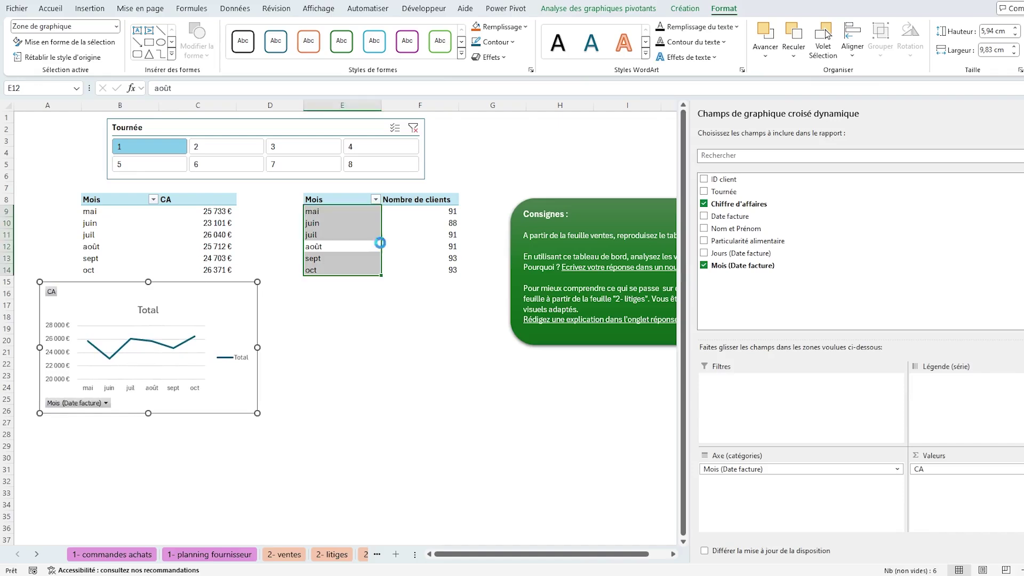
{"action": "left_click", "coordinate": [352, 241]}
{"action": "left_click", "coordinate": [353, 241]}
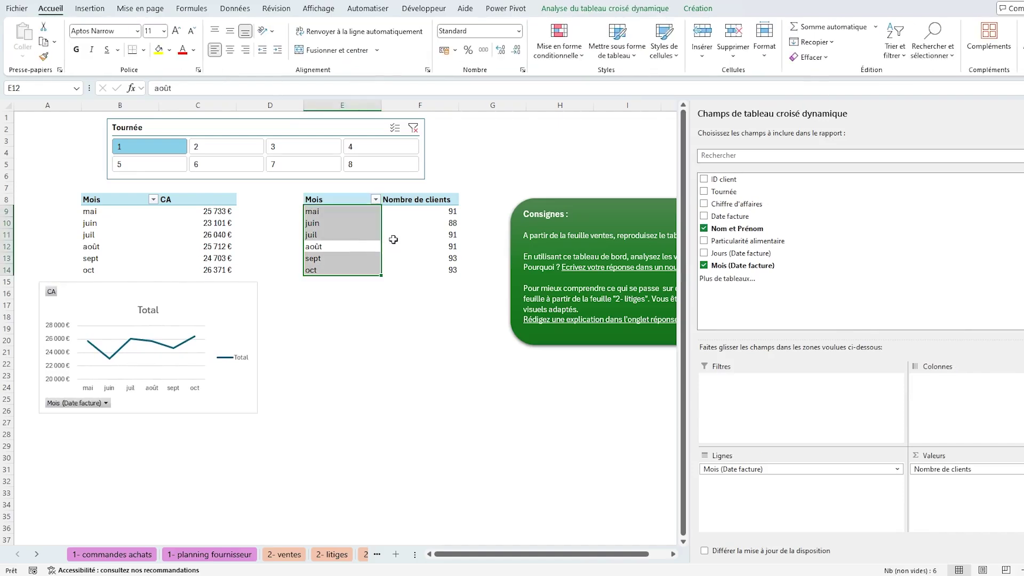
{"action": "left_click", "coordinate": [622, 9]}
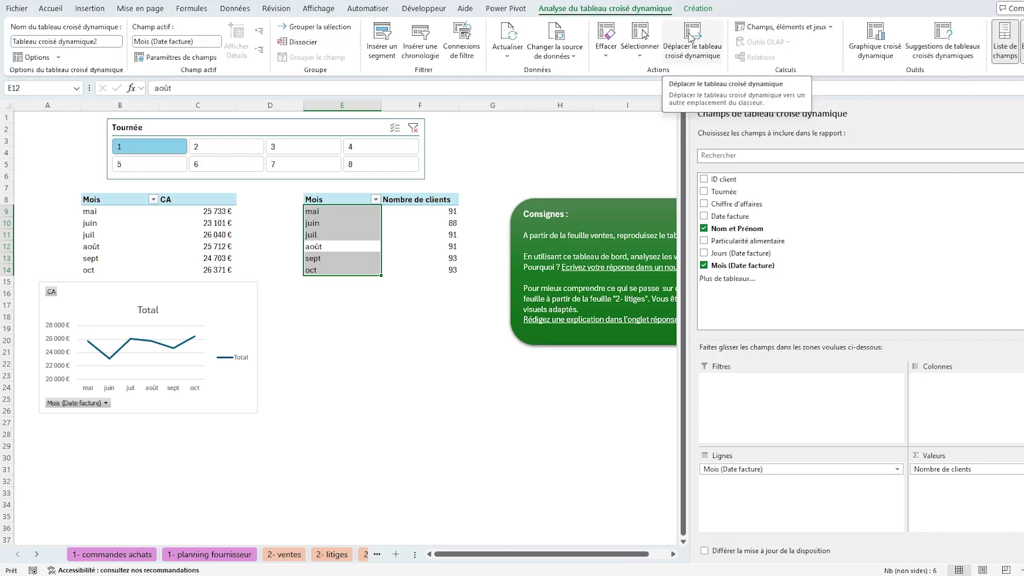
{"action": "left_click", "coordinate": [851, 43]}
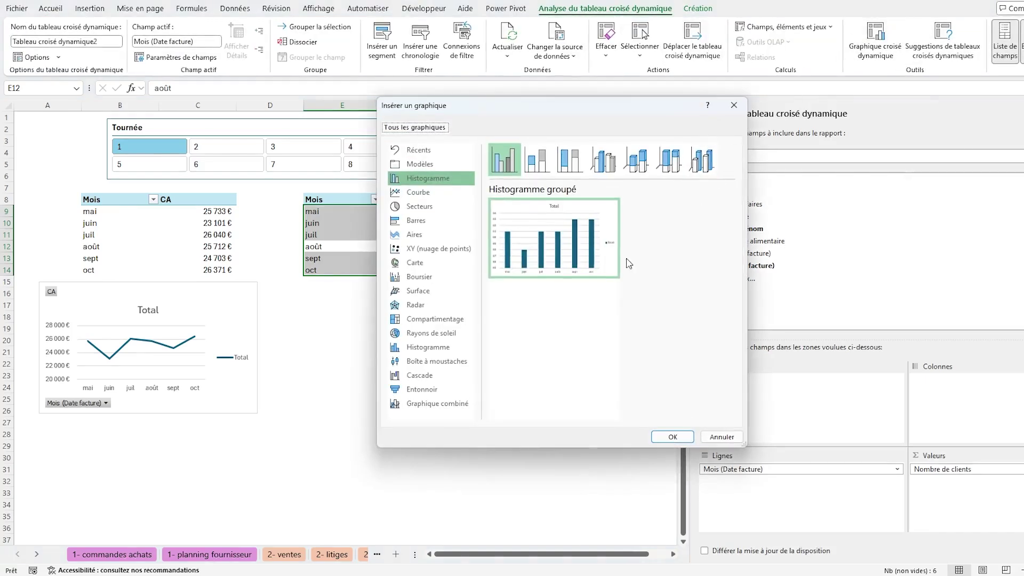
{"action": "left_click", "coordinate": [418, 192]}
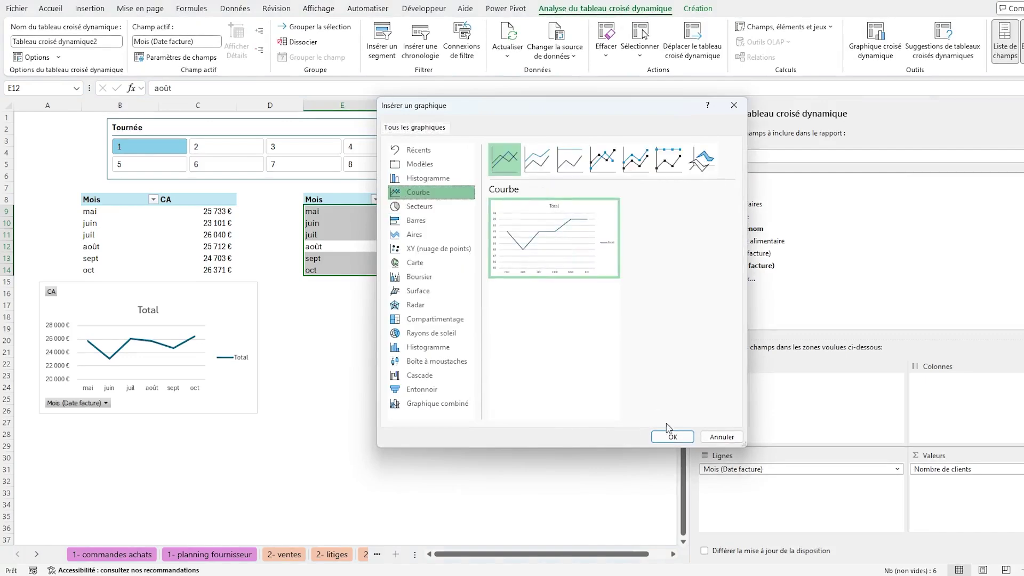
{"action": "left_click", "coordinate": [674, 436]}
{"action": "left_click_drag", "start_coordinate": [382, 293], "coordinate": [475, 324]}
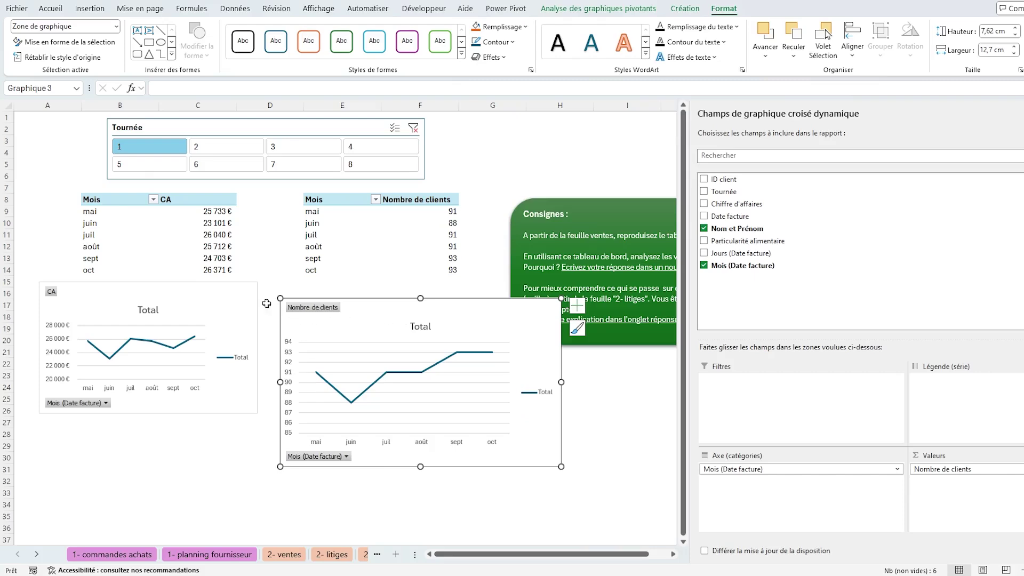
- Select both line charts together and set their height to 6 cm and width to 10 cm
{"action": "left_click", "coordinate": [225, 294], "text": "ctrl"}
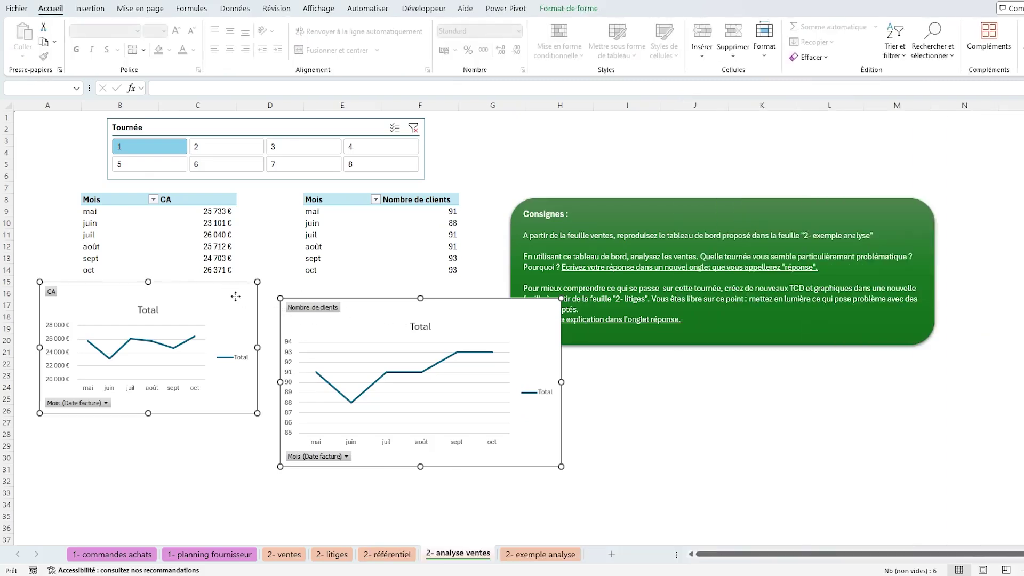
{"action": "left_click", "coordinate": [270, 267]}
{"action": "left_click", "coordinate": [244, 287]}
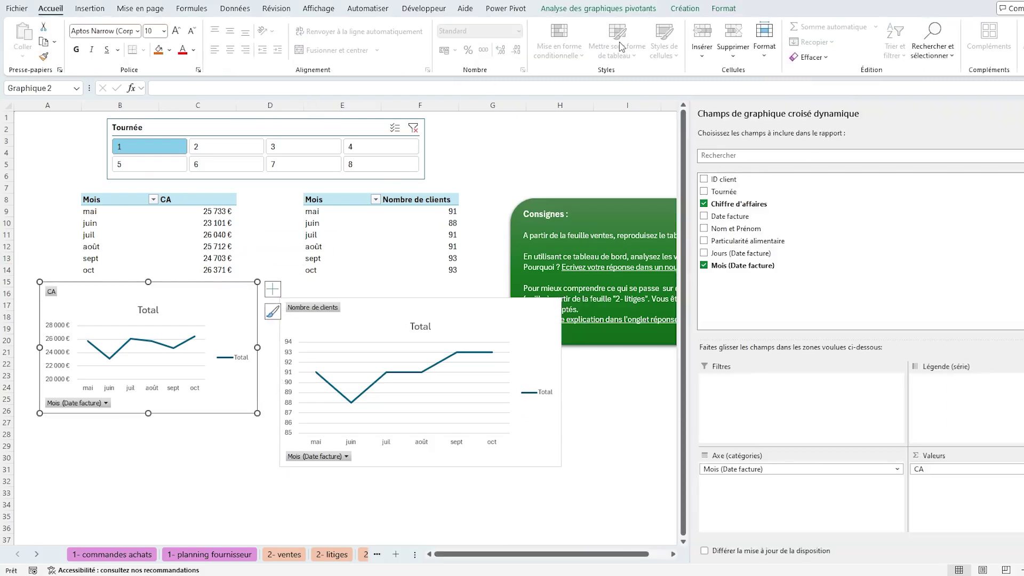
{"action": "left_click", "coordinate": [724, 9]}
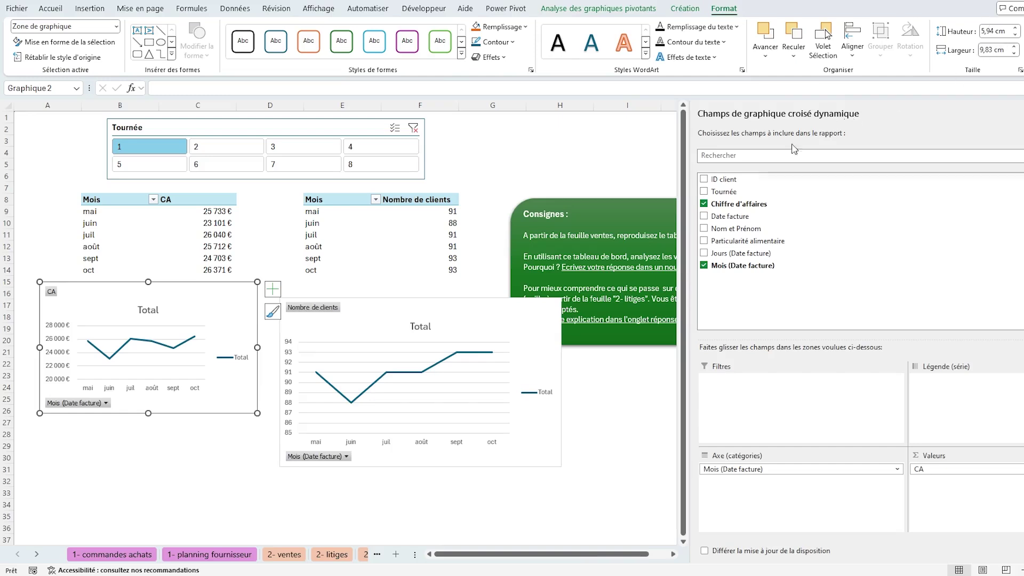
{"action": "left_click", "coordinate": [383, 315], "text": "ctrl"}
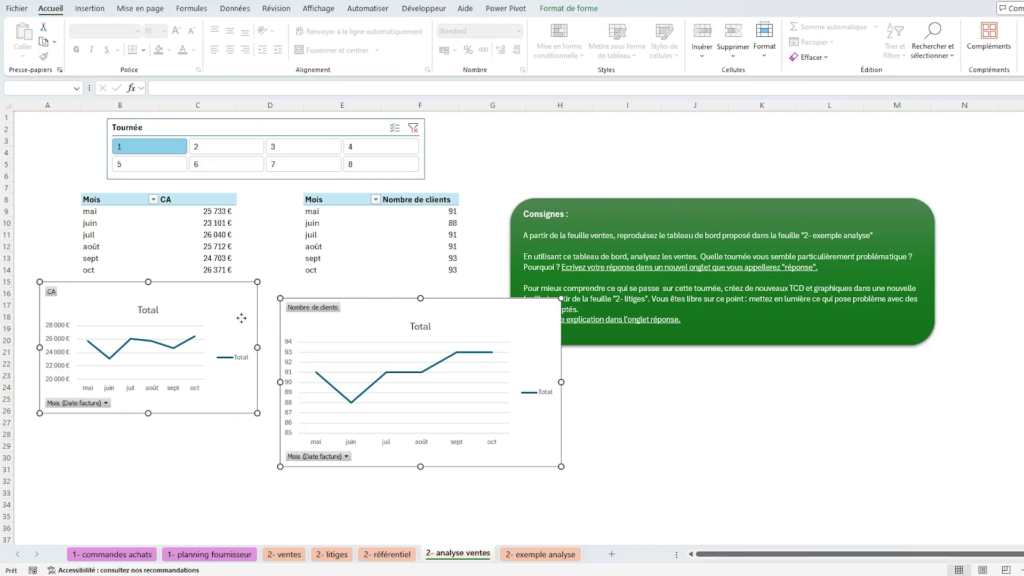
{"action": "left_click", "coordinate": [570, 8]}
{"action": "left_click", "coordinate": [1004, 33]}
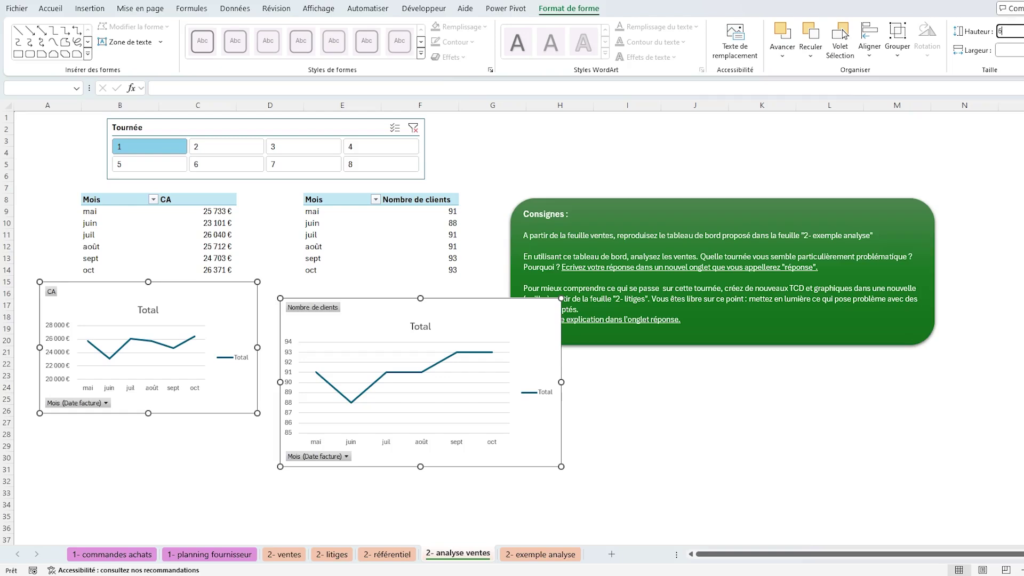
{"action": "type", "text": "6"}
{"action": "key", "text": "Return"}
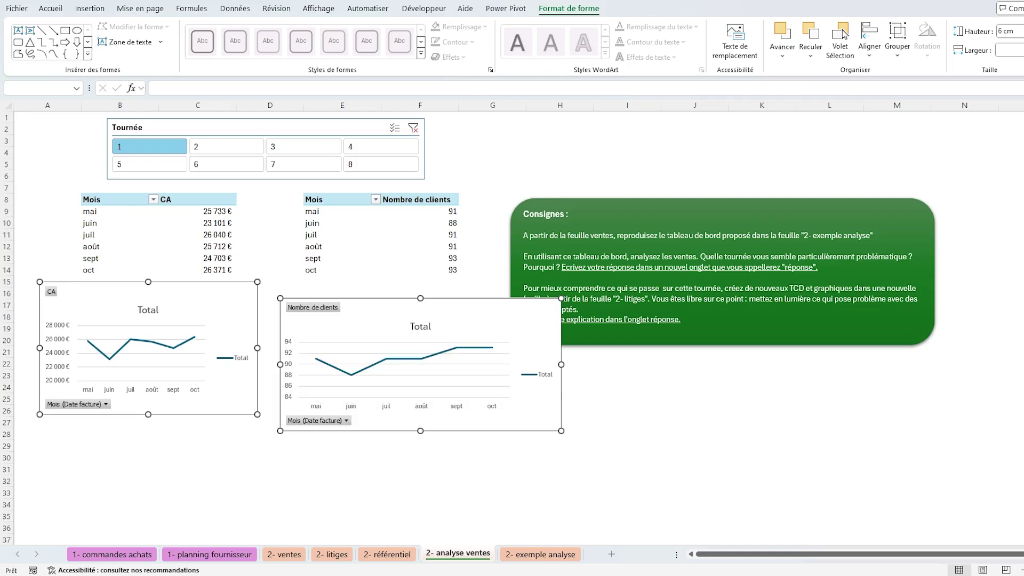
{"action": "left_click", "coordinate": [1013, 50]}
{"action": "key", "text": "Return"}
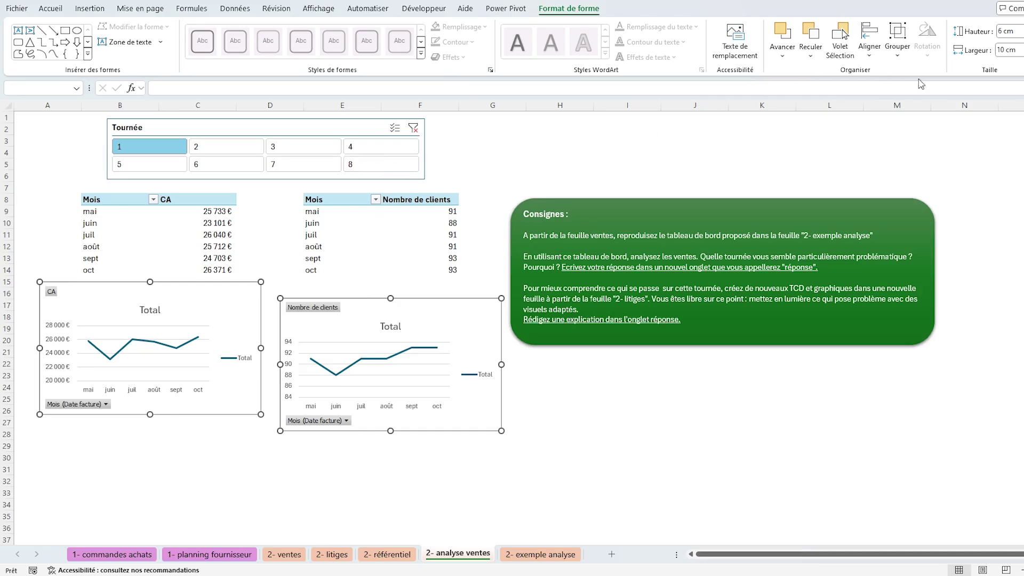
- Align the two line charts along their top edges, shift them slightly left together and deselect them
{"action": "left_click", "coordinate": [870, 42]}
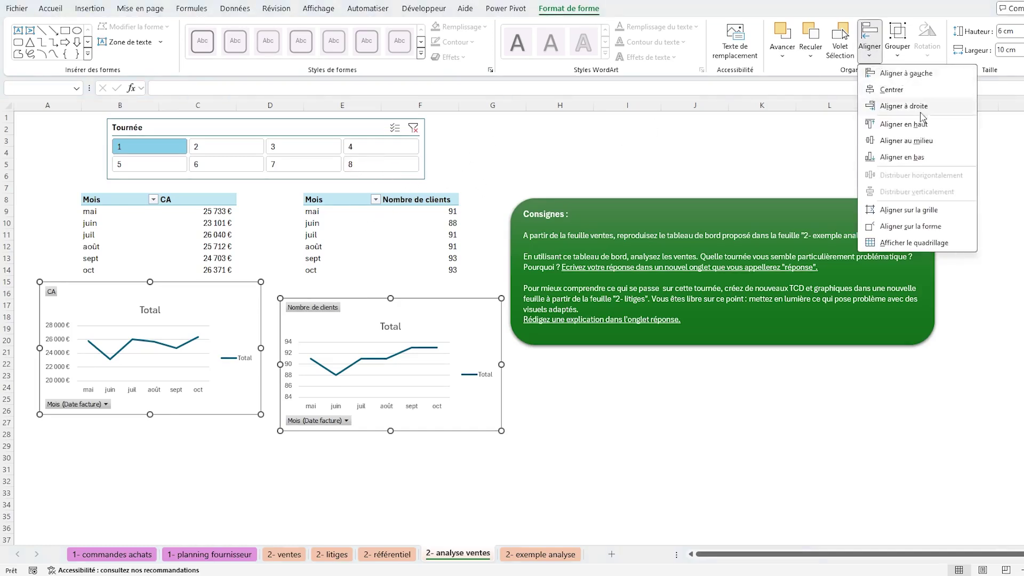
{"action": "left_click", "coordinate": [921, 122]}
{"action": "left_click_drag", "start_coordinate": [416, 288], "coordinate": [413, 288]}
{"action": "left_click", "coordinate": [547, 431]}
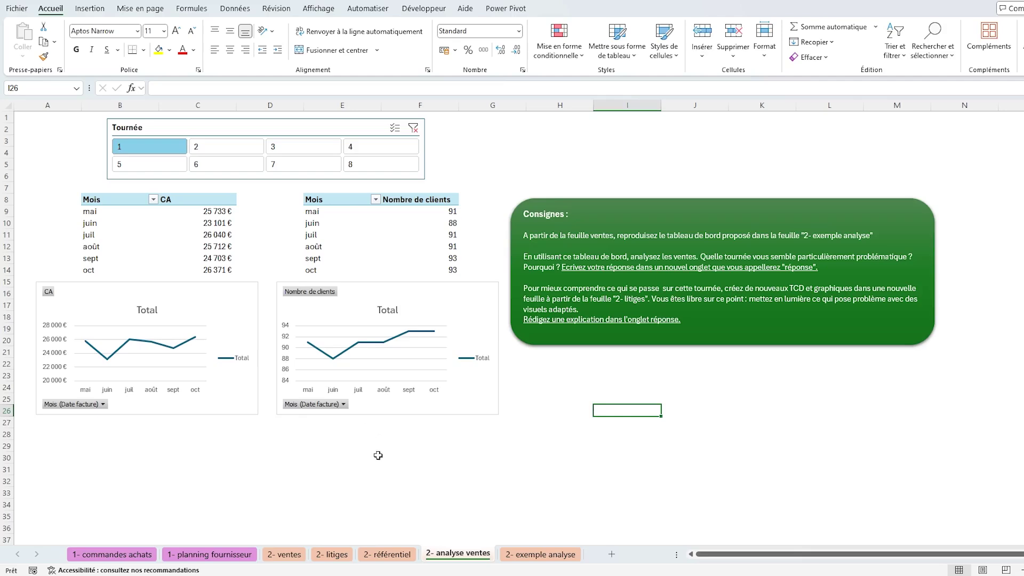
- Insert a pivot table from the "2- ventes" data on the existing sheet "2- analyse ventes" at cell B28
{"action": "left_click", "coordinate": [292, 554]}
{"action": "left_click", "coordinate": [219, 216]}
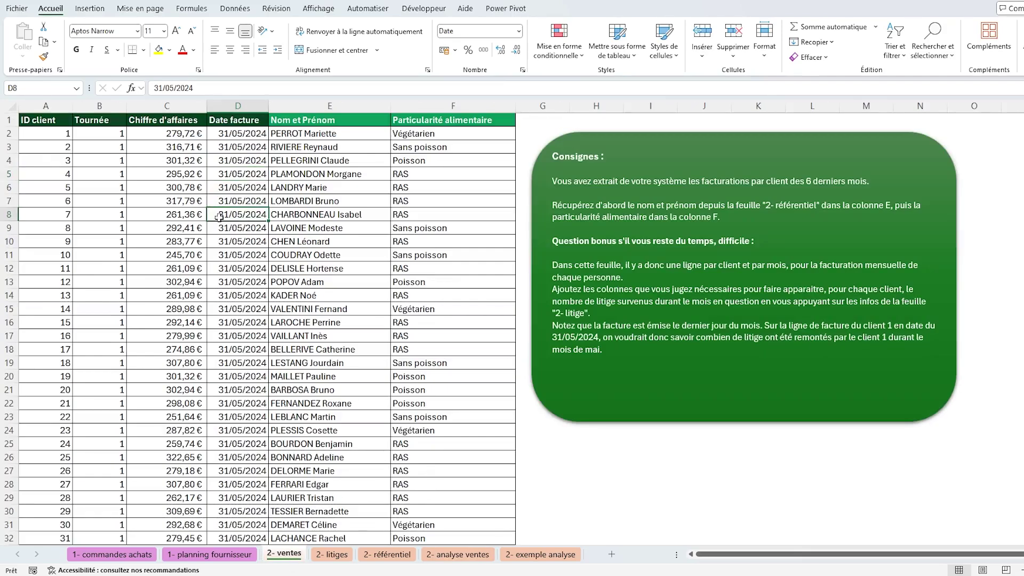
{"action": "left_click", "coordinate": [90, 9]}
{"action": "left_click", "coordinate": [34, 33]}
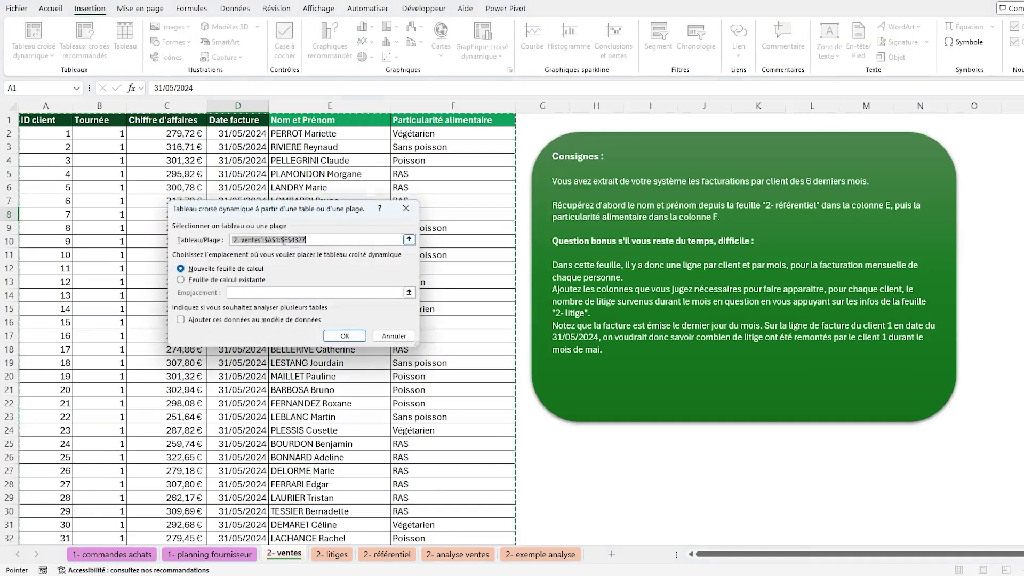
{"action": "left_click", "coordinate": [199, 284]}
{"action": "left_click", "coordinate": [271, 292]}
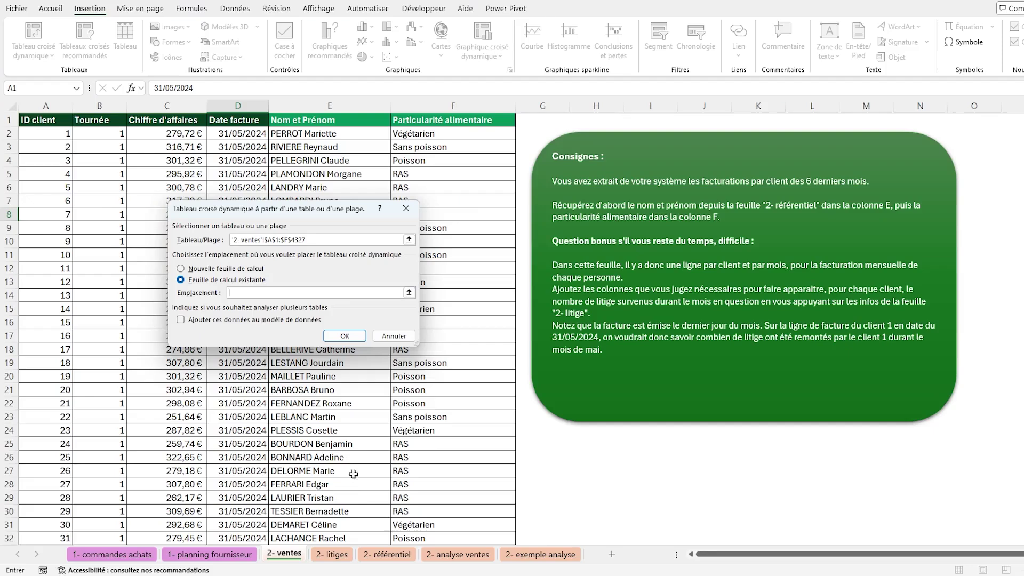
{"action": "left_click", "coordinate": [462, 555]}
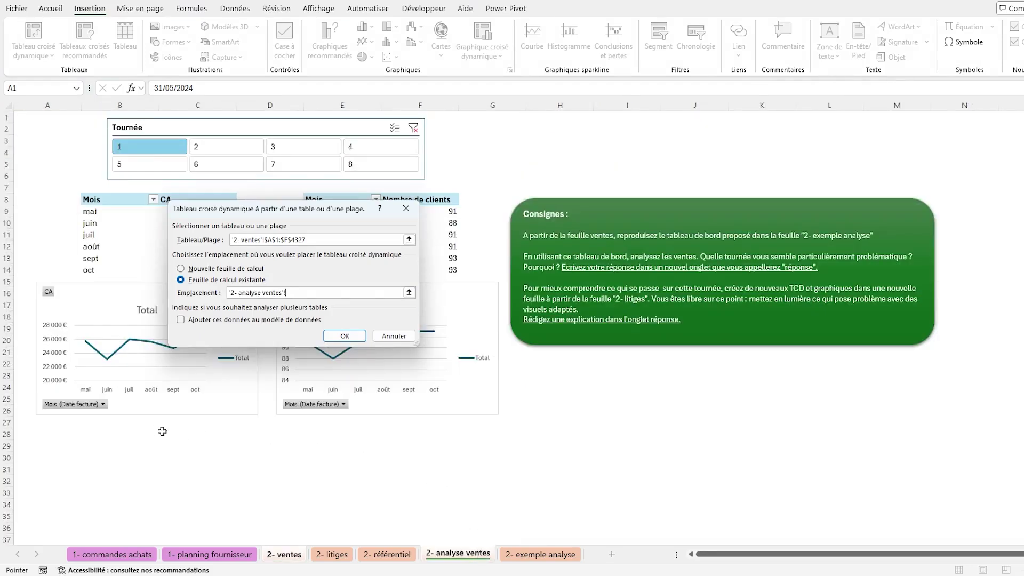
{"action": "left_click", "coordinate": [126, 434]}
{"action": "left_click", "coordinate": [341, 335]}
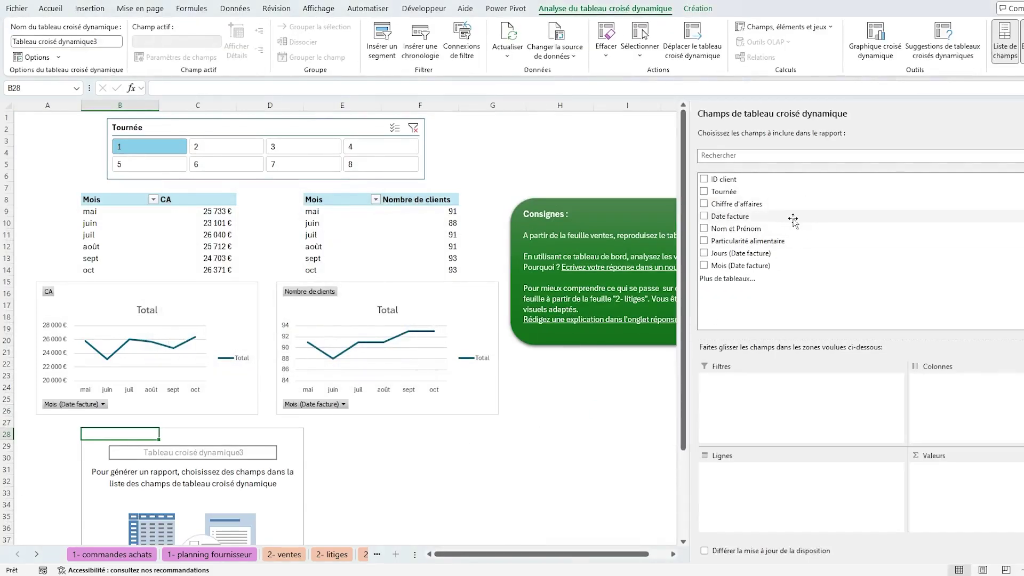
- Lay out the new pivot table with Mois (Date facture) in rows, Particularité alimentaire in columns and a count of Nom et Prénom as values
{"action": "left_click", "coordinate": [702, 270]}
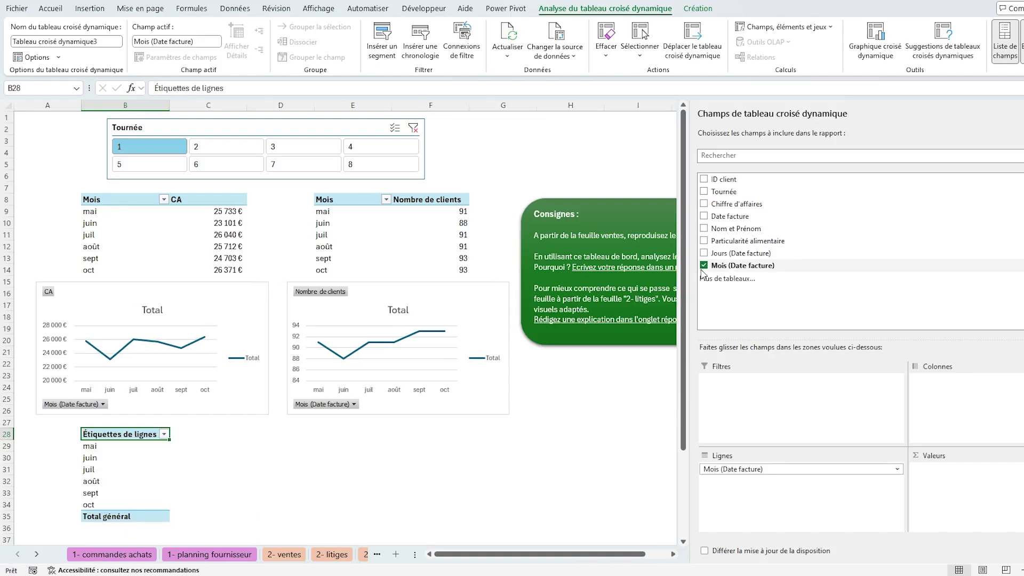
{"action": "left_click", "coordinate": [704, 241]}
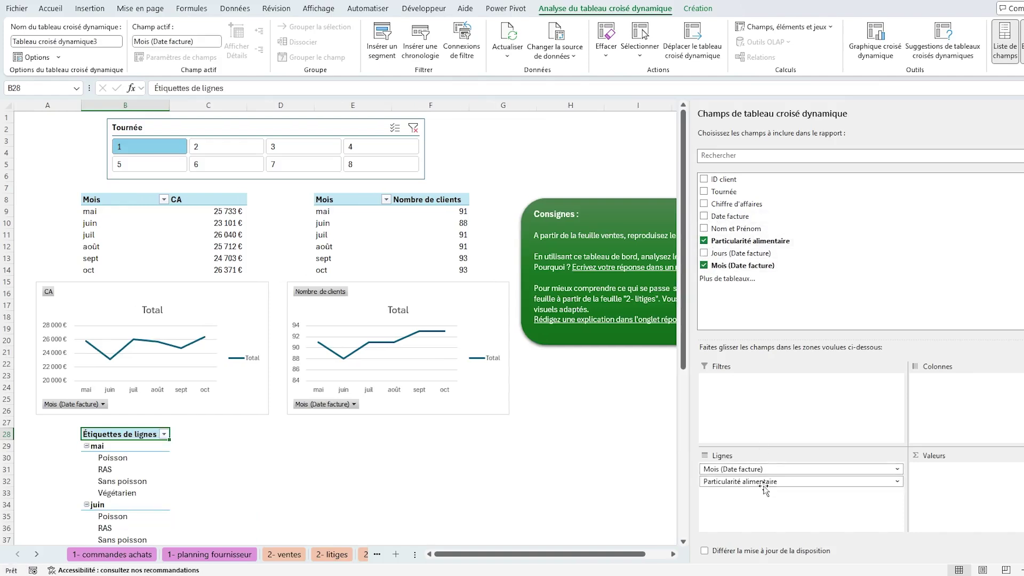
{"action": "left_click_drag", "start_coordinate": [762, 482], "coordinate": [965, 394]}
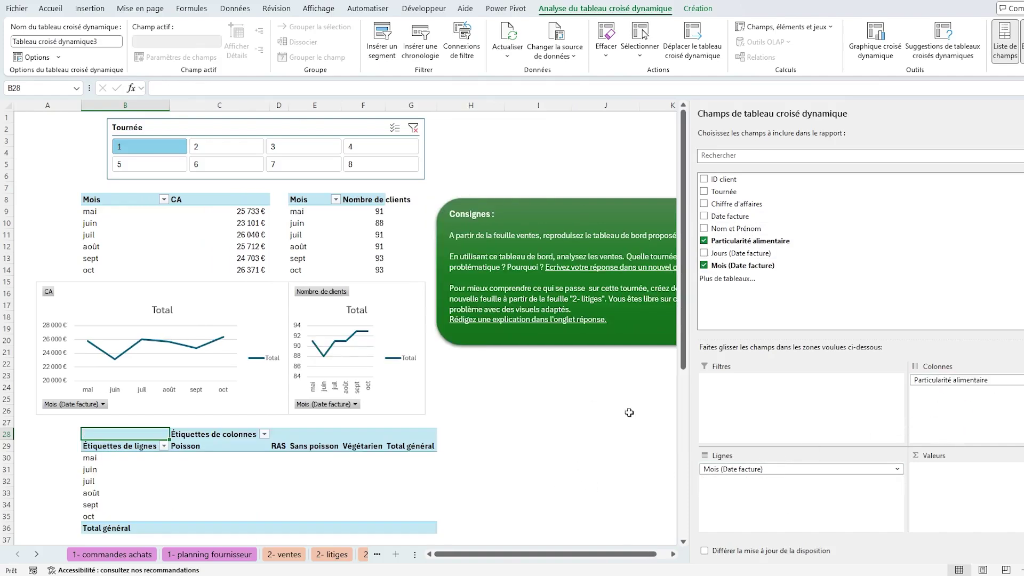
{"action": "left_click_drag", "start_coordinate": [739, 230], "coordinate": [955, 494]}
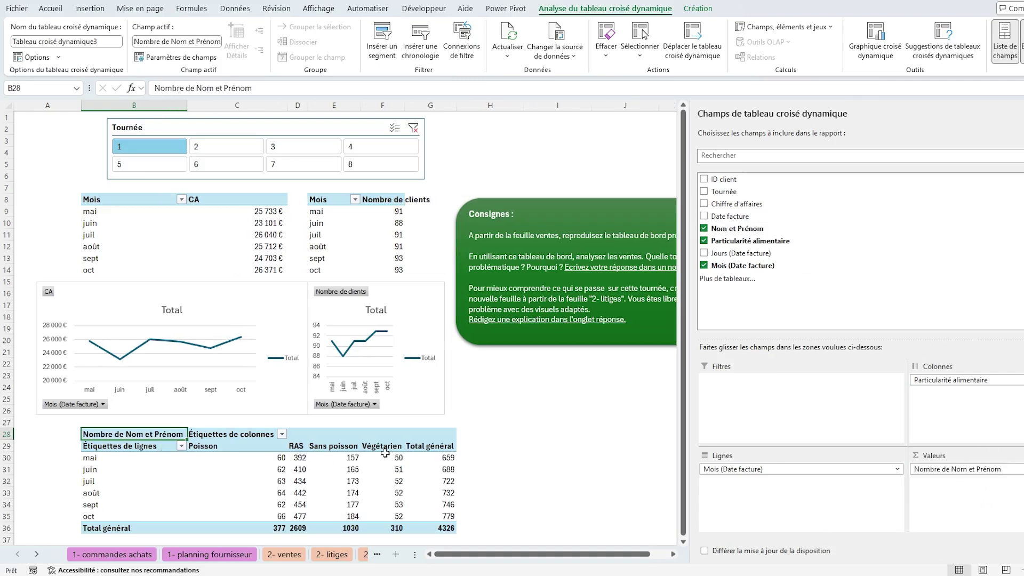
- Turn off grand totals for both rows and columns in the dietary-requirement pivot table
{"action": "left_click", "coordinate": [316, 458]}
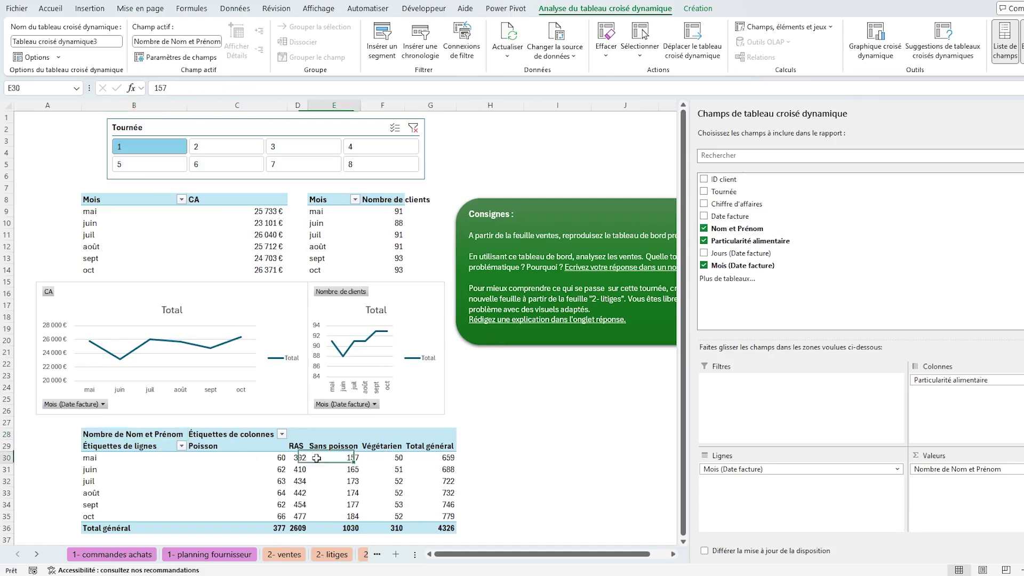
{"action": "left_click", "coordinate": [710, 9]}
{"action": "left_click", "coordinate": [60, 48]}
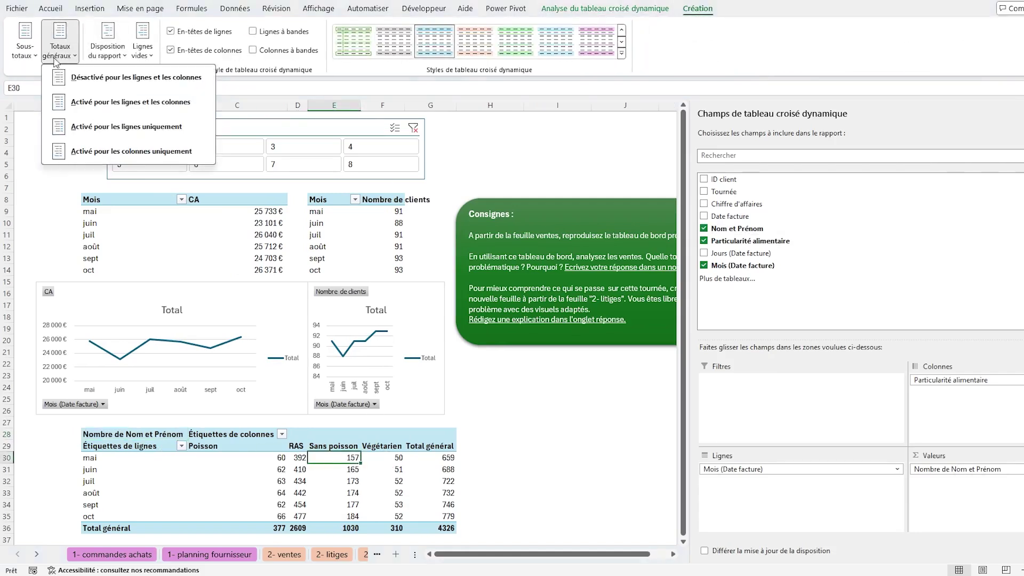
{"action": "left_click", "coordinate": [107, 73]}
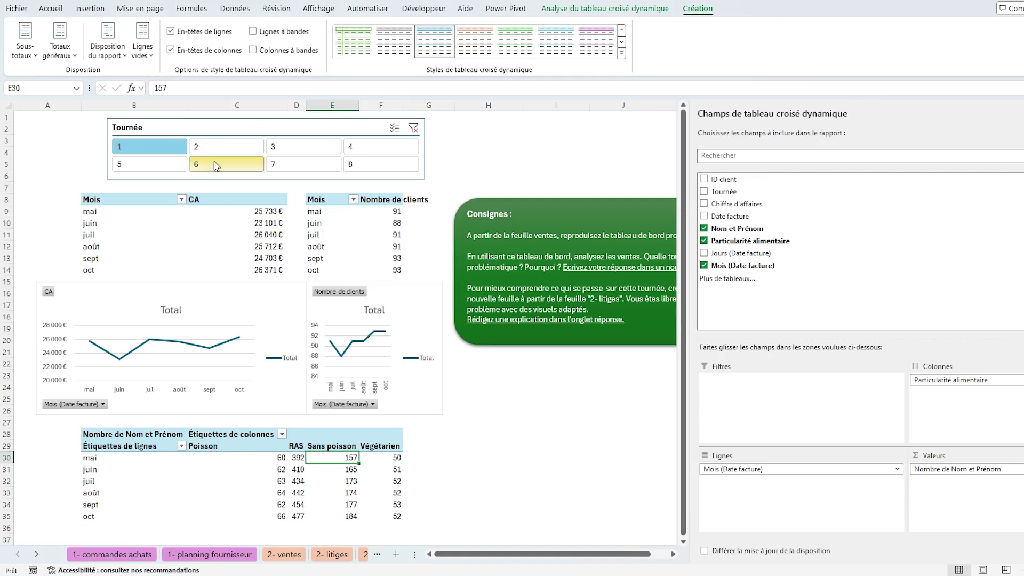
- Give columns B to F one equal width and disable automatic column-width adjustment on update for the dietary-requirement pivot table
{"action": "left_click_drag", "start_coordinate": [381, 100], "coordinate": [133, 105]}
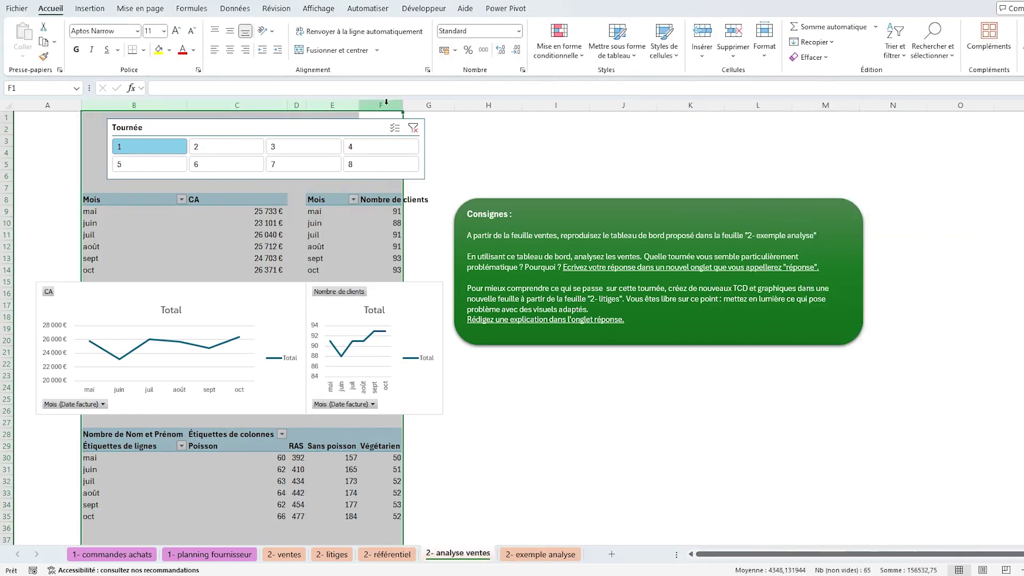
{"action": "left_click_drag", "start_coordinate": [360, 101], "coordinate": [377, 105]}
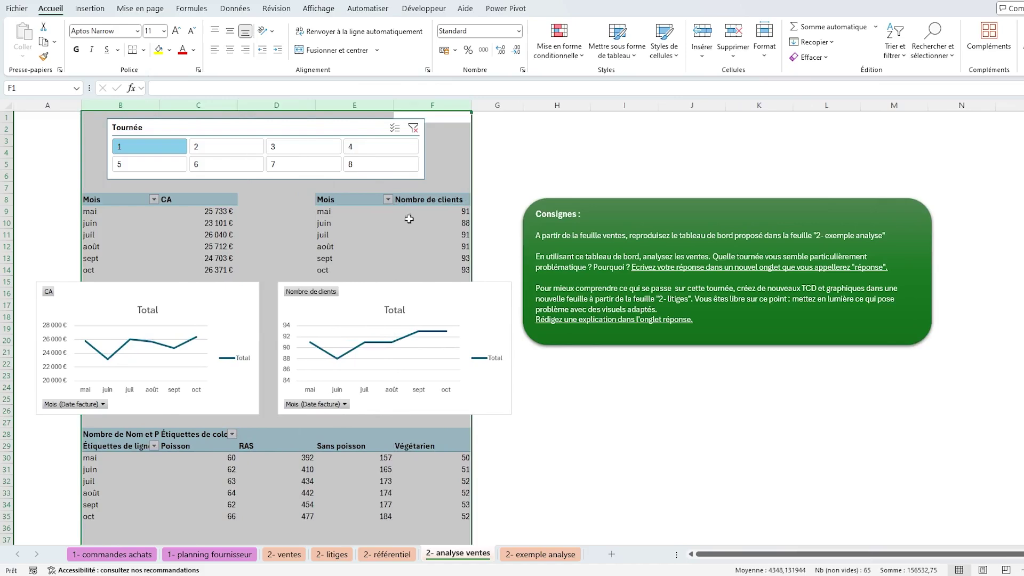
{"action": "left_click", "coordinate": [352, 471]}
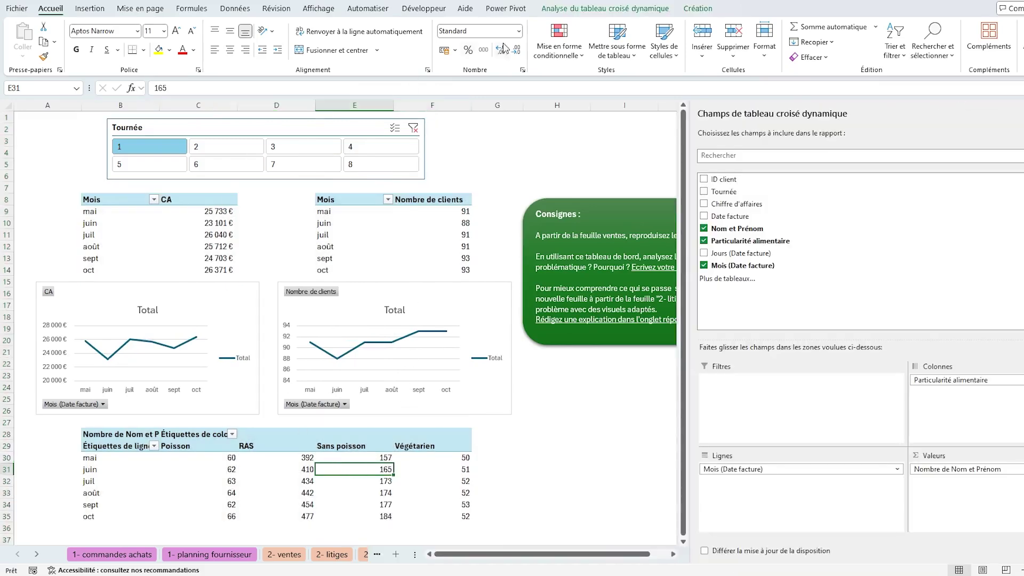
{"action": "left_click", "coordinate": [579, 11]}
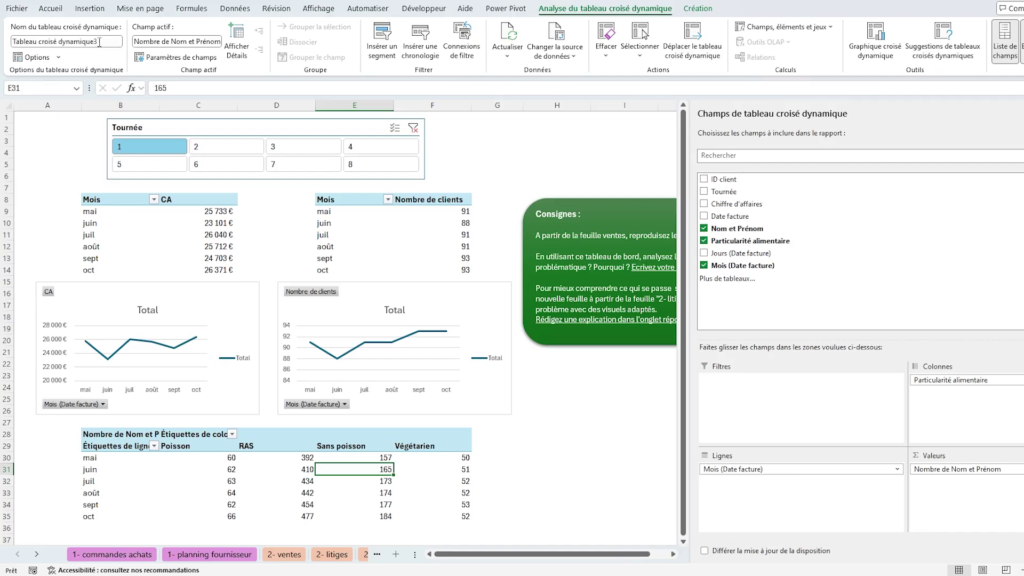
{"action": "left_click", "coordinate": [58, 57]}
{"action": "left_click", "coordinate": [37, 71]}
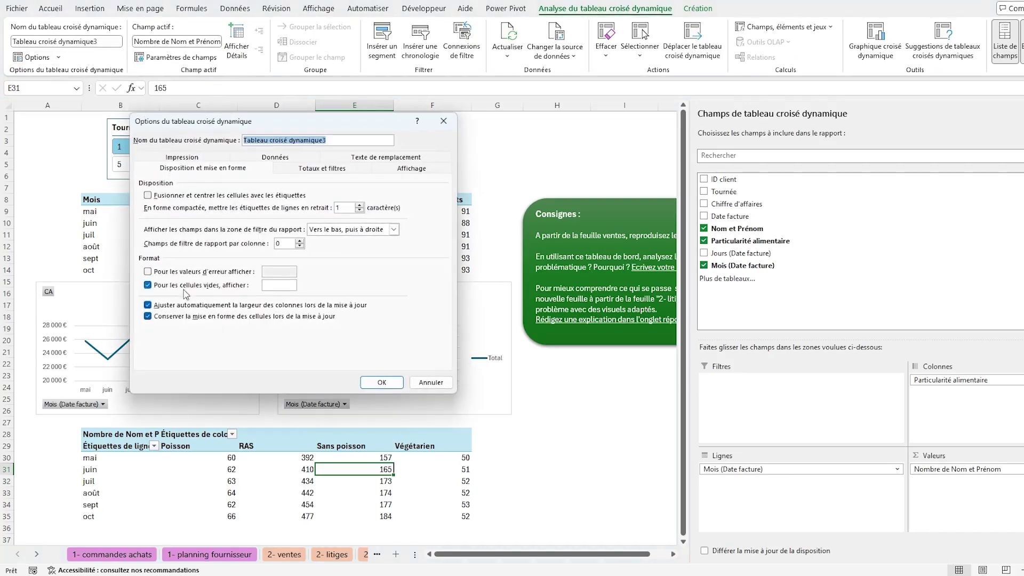
{"action": "left_click", "coordinate": [179, 308]}
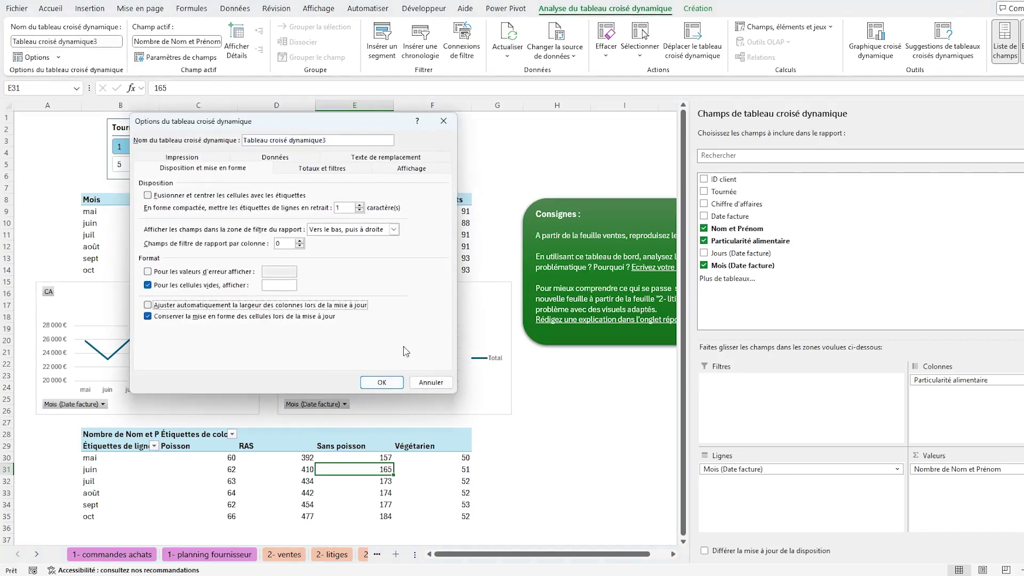
{"action": "left_click", "coordinate": [377, 382]}
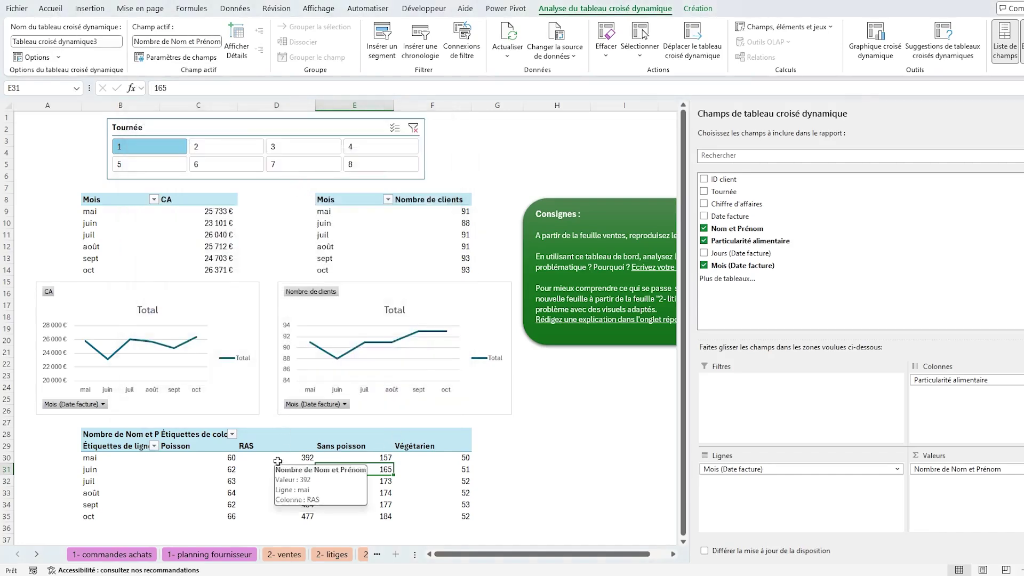
- Try Tournée 2 and 6 in the slicer, and connect the slicer to Tableau croisé dynamique3 as well
{"action": "left_click", "coordinate": [226, 145]}
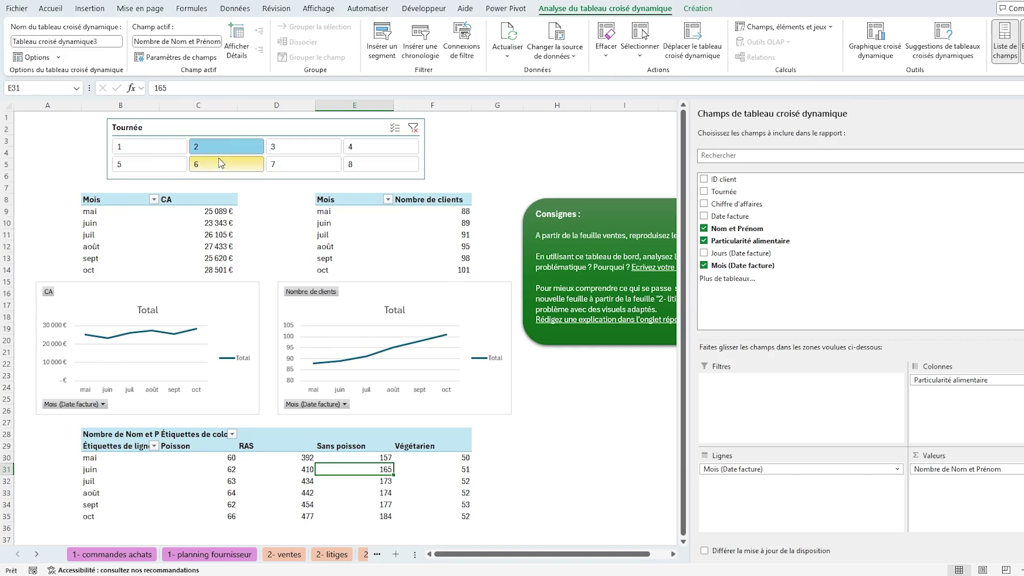
{"action": "left_click", "coordinate": [221, 167]}
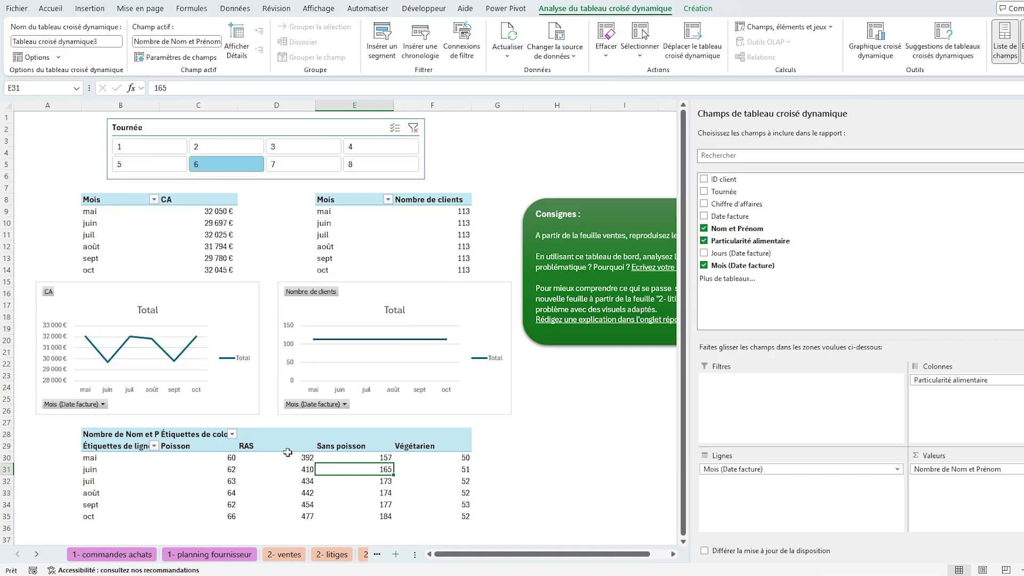
{"action": "left_click", "coordinate": [291, 128]}
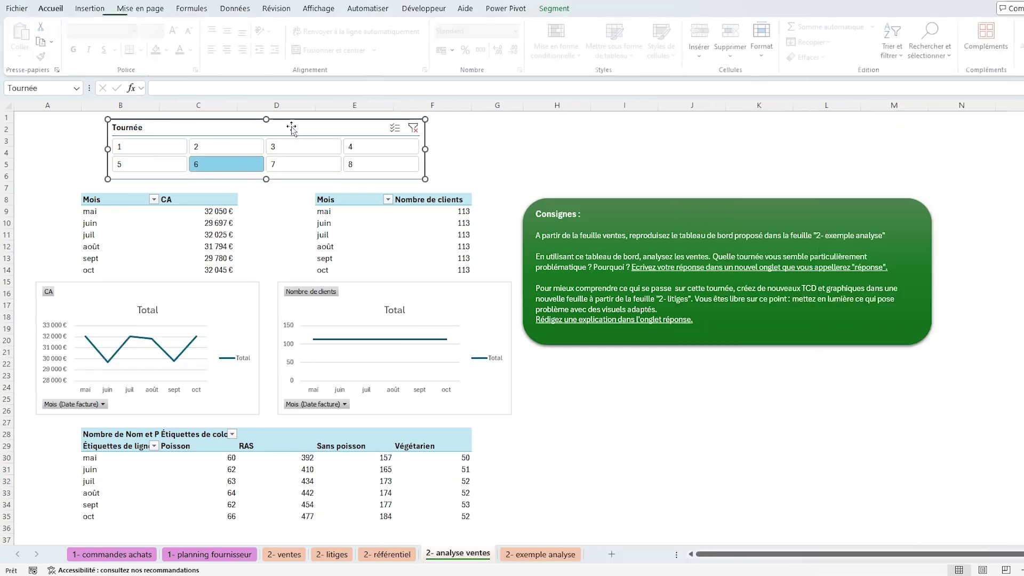
{"action": "left_click", "coordinate": [554, 9]}
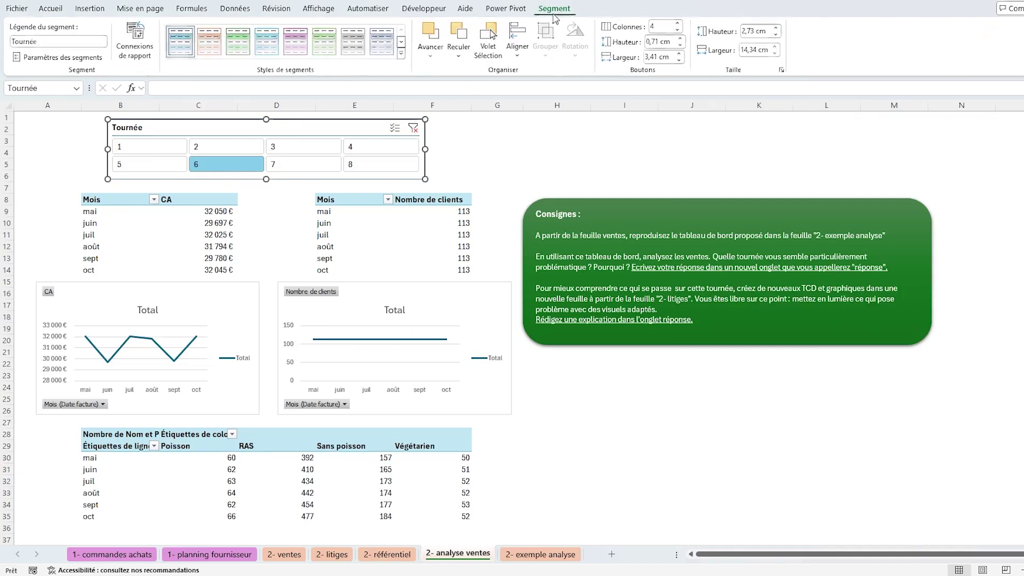
{"action": "left_click", "coordinate": [139, 44]}
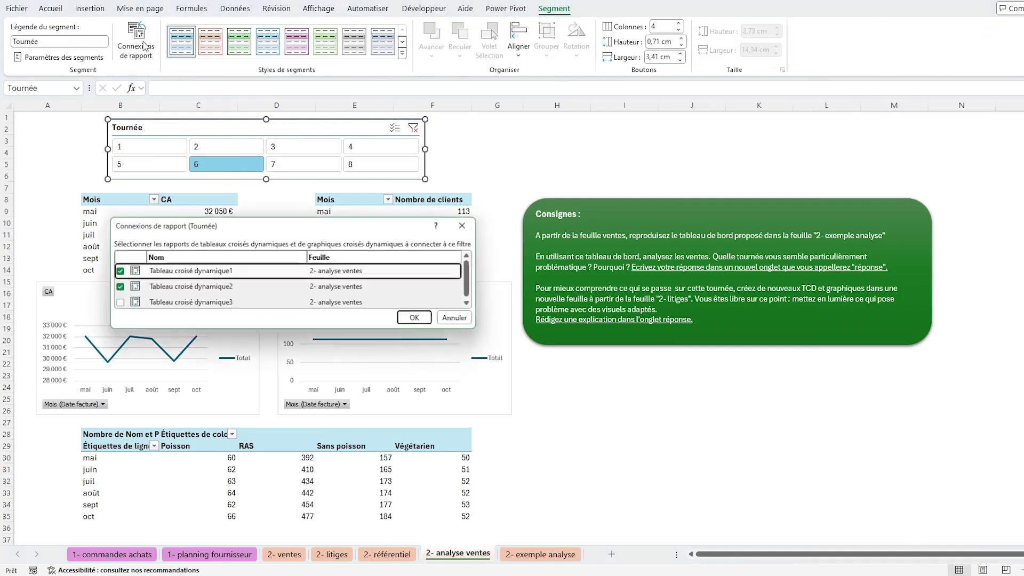
{"action": "left_click", "coordinate": [119, 303]}
{"action": "left_click", "coordinate": [416, 318]}
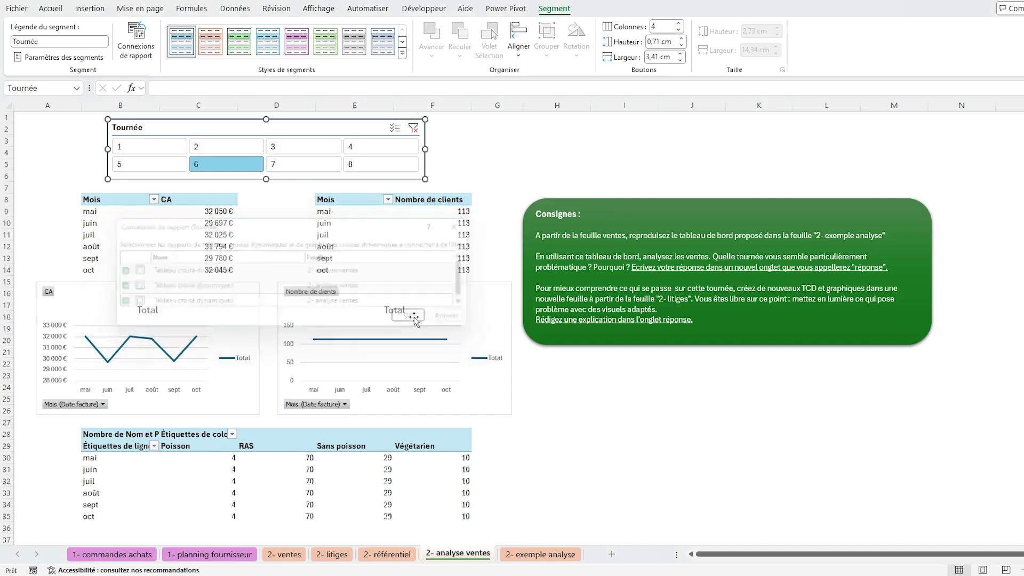
- Test the connected slicer on all three pivot tables with Tournée 1, 2 and 5, return to 1 and deselect the slicer
{"action": "left_click", "coordinate": [160, 145]}
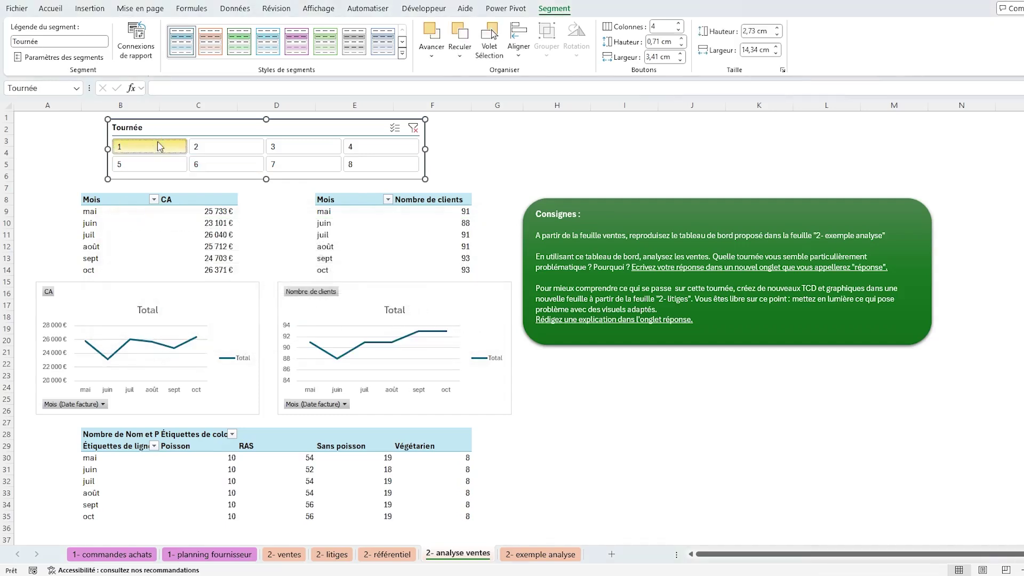
{"action": "left_click", "coordinate": [216, 149]}
{"action": "left_click", "coordinate": [160, 164]}
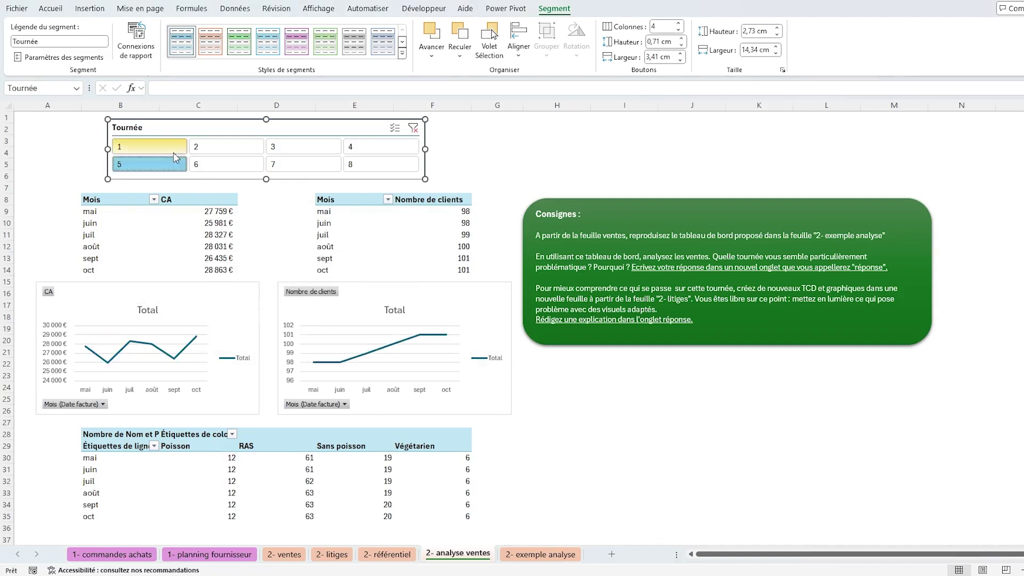
{"action": "left_click", "coordinate": [174, 151]}
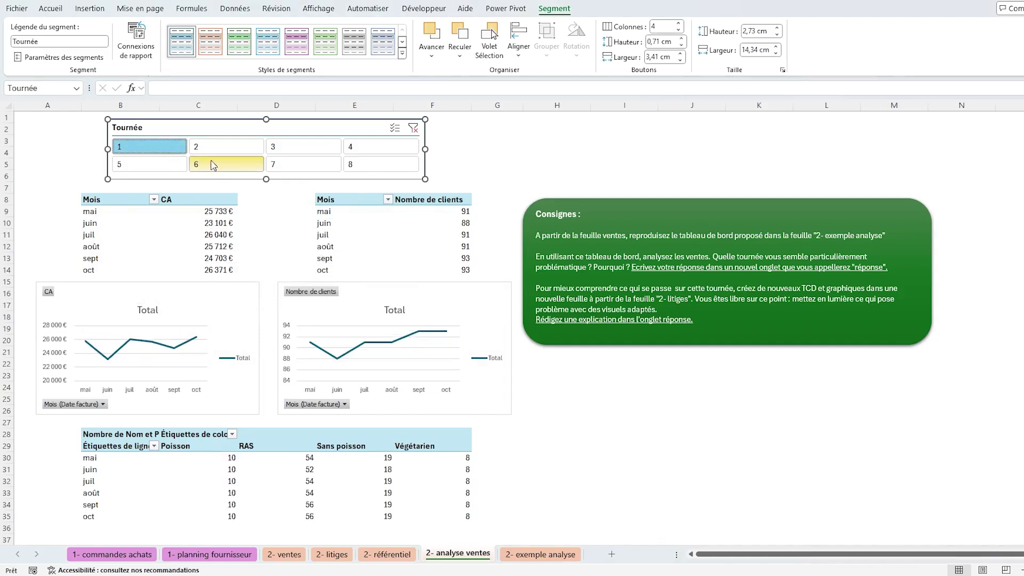
{"action": "left_click", "coordinate": [476, 158]}
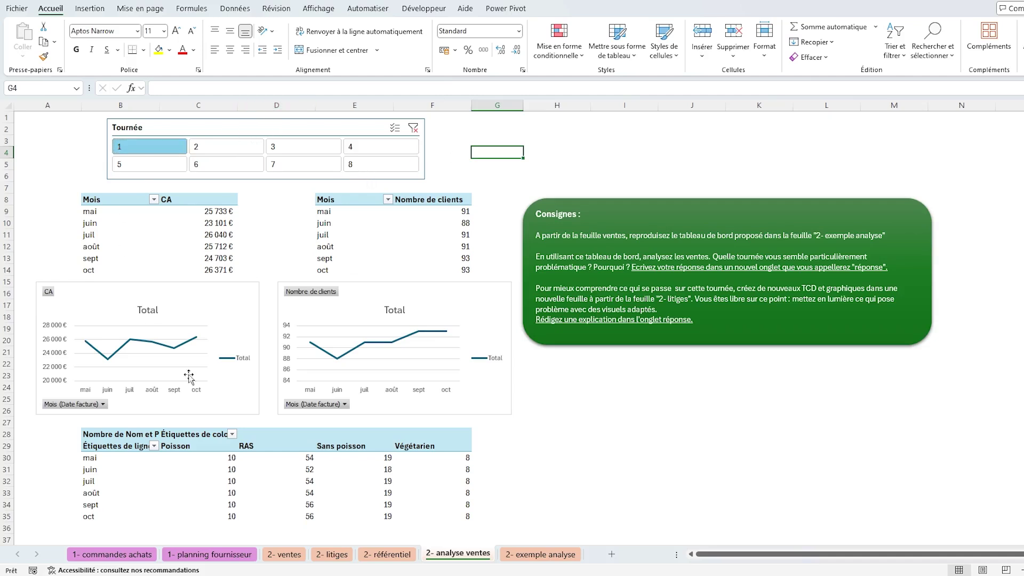
- Compare monthly revenue, client counts and dietary breakdown across Tournée 1, 2, 3 and 8, ending with 8 selected
{"action": "left_click", "coordinate": [233, 148]}
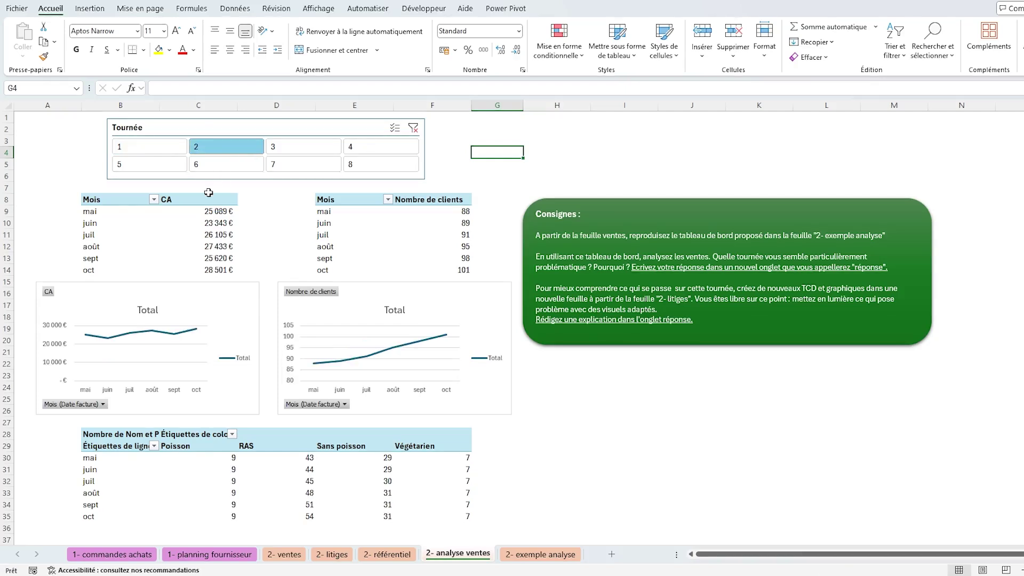
{"action": "left_click", "coordinate": [174, 149]}
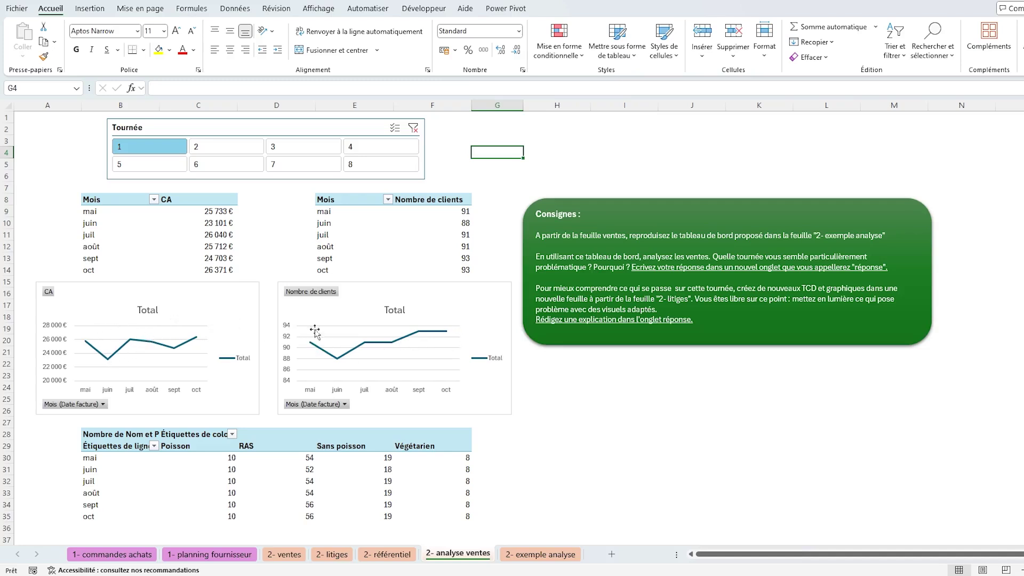
{"action": "left_click", "coordinate": [235, 153]}
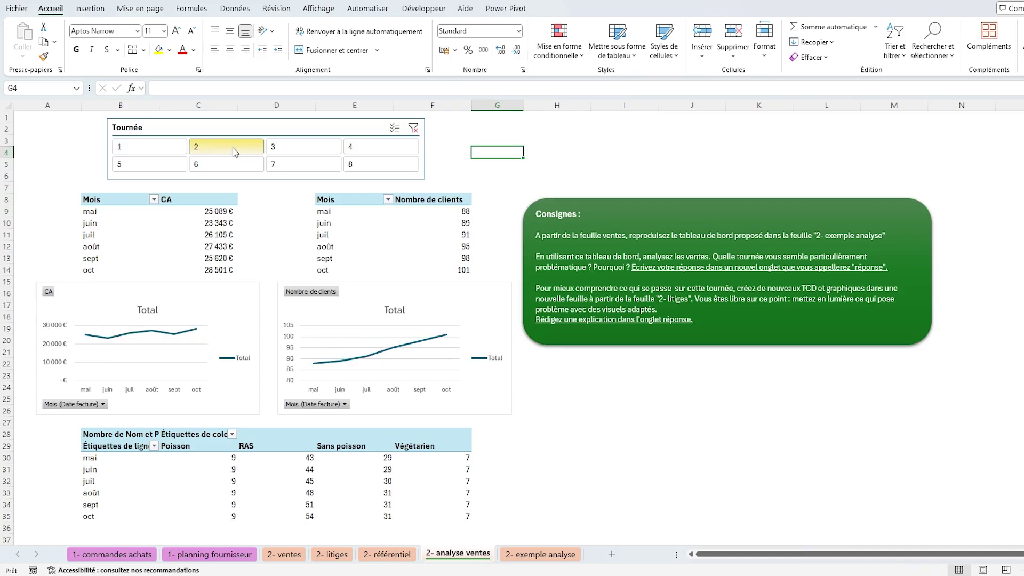
{"action": "left_click", "coordinate": [296, 152]}
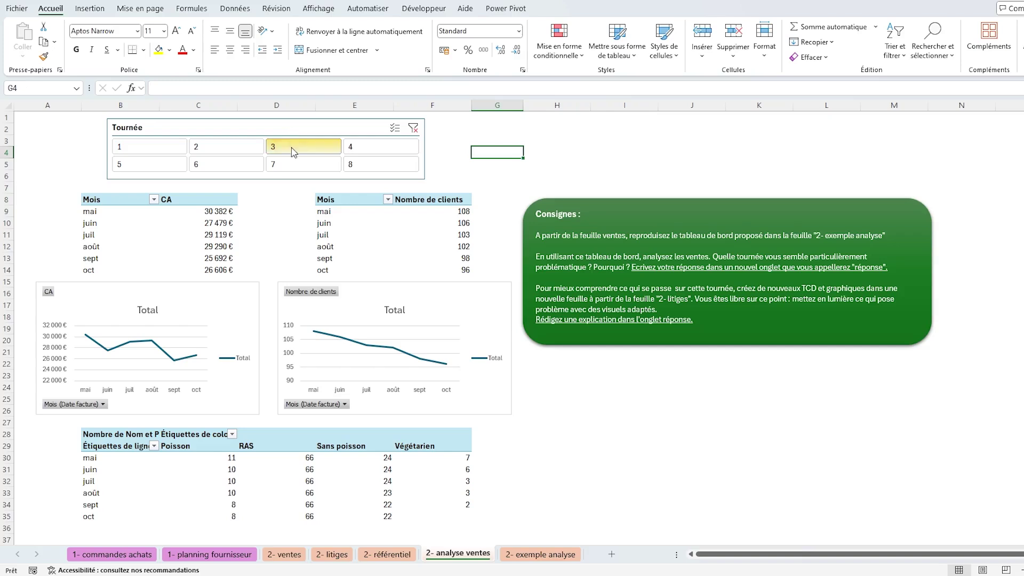
{"action": "left_click", "coordinate": [317, 158]}
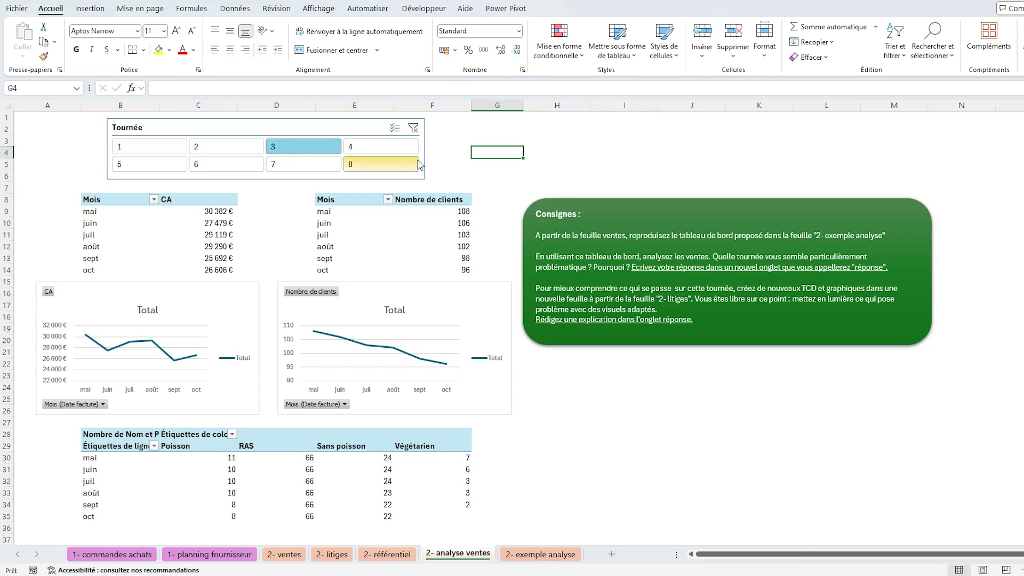
{"action": "left_click", "coordinate": [371, 166]}
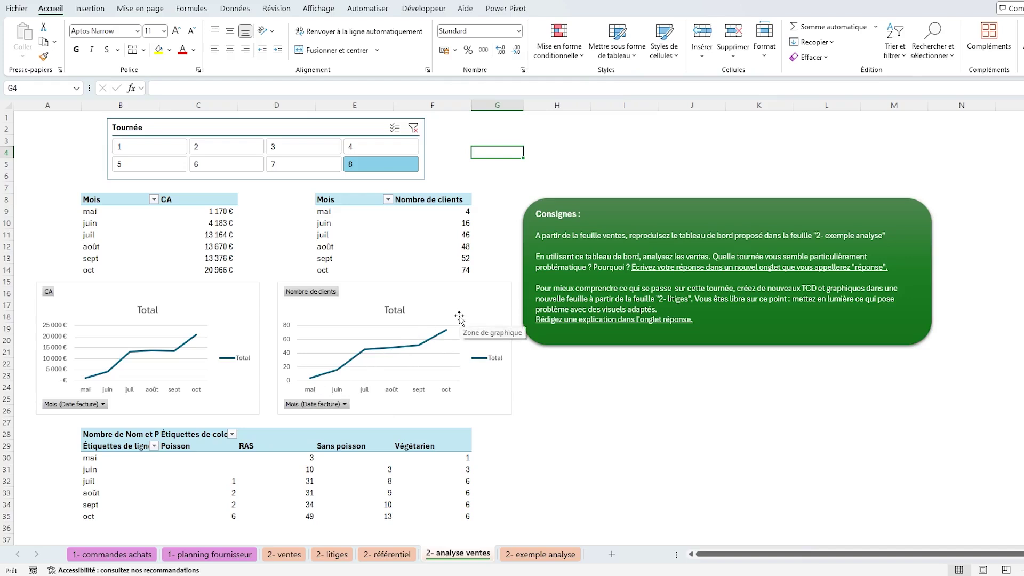
- Filter the dashboard to Tournée 3 and examine the monthly client counts for RAS, Sans poisson, Poisson and Végétarien
{"action": "left_click", "coordinate": [309, 147]}
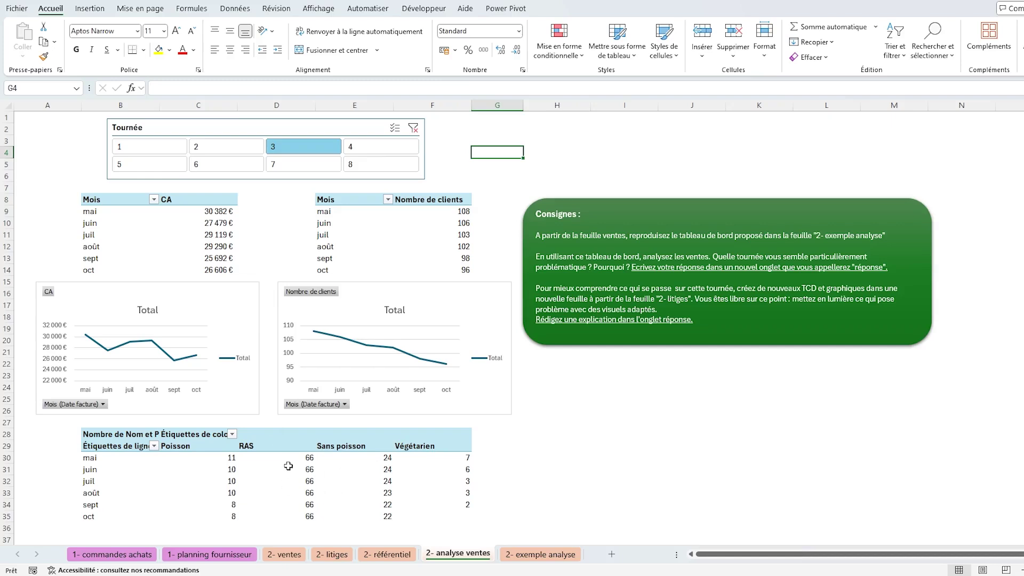
{"action": "left_click_drag", "start_coordinate": [292, 456], "coordinate": [288, 518]}
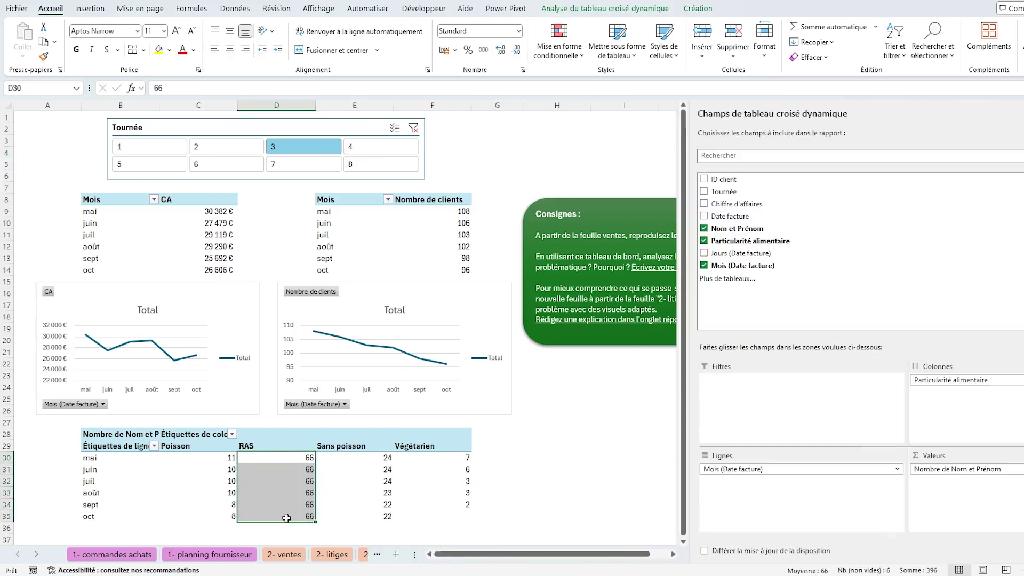
{"action": "left_click", "coordinate": [528, 459]}
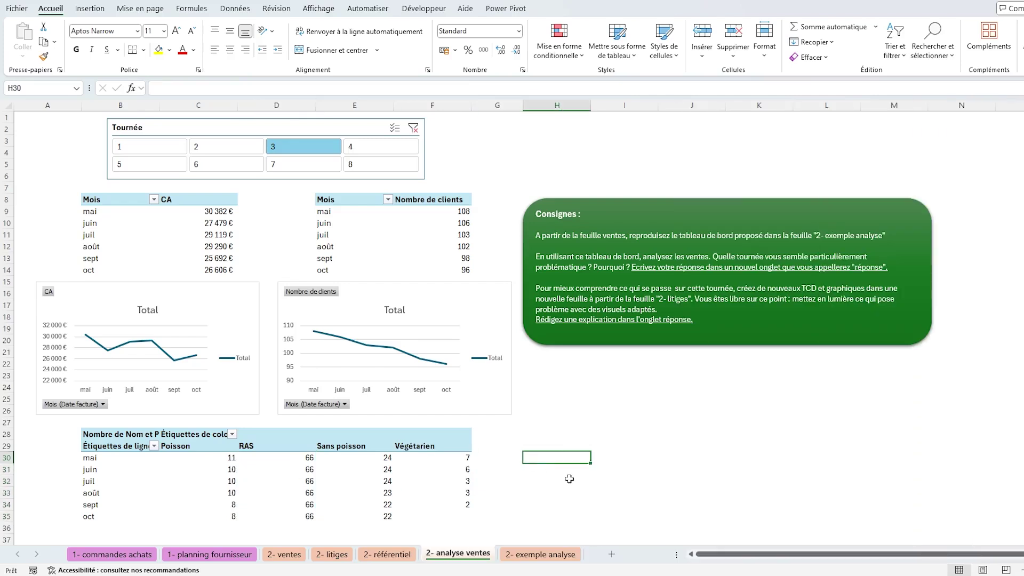
{"action": "left_click_drag", "start_coordinate": [368, 458], "coordinate": [357, 517]}
{"action": "left_click_drag", "start_coordinate": [212, 458], "coordinate": [215, 517]}
{"action": "left_click", "coordinate": [451, 462]}
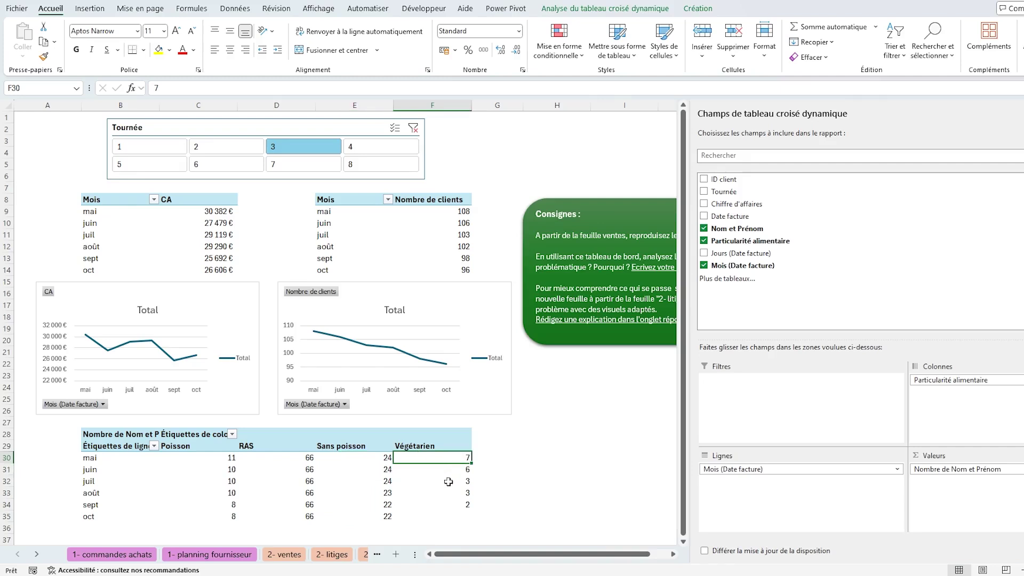
{"action": "left_click", "coordinate": [459, 514]}
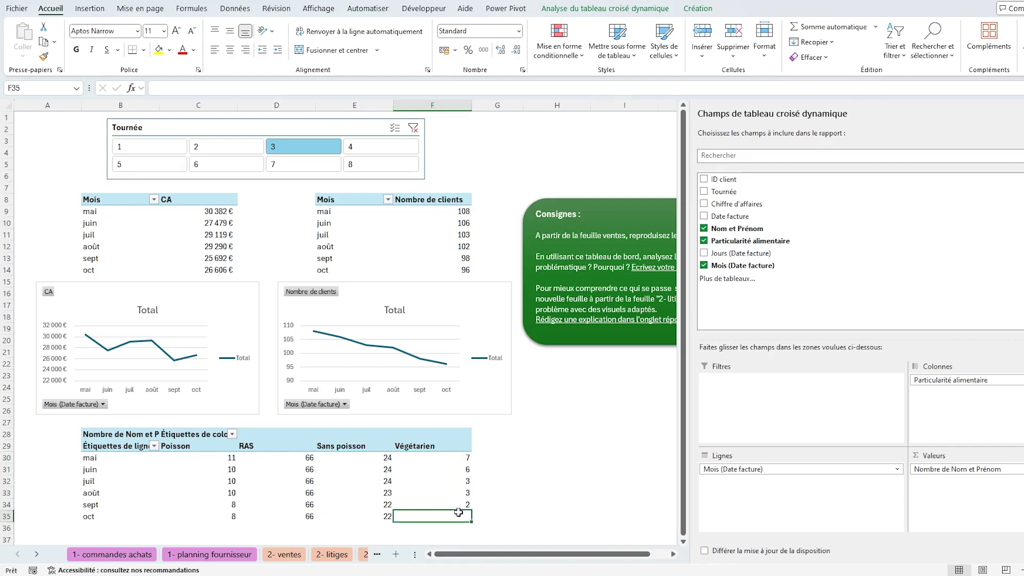
{"action": "left_click", "coordinate": [555, 448]}
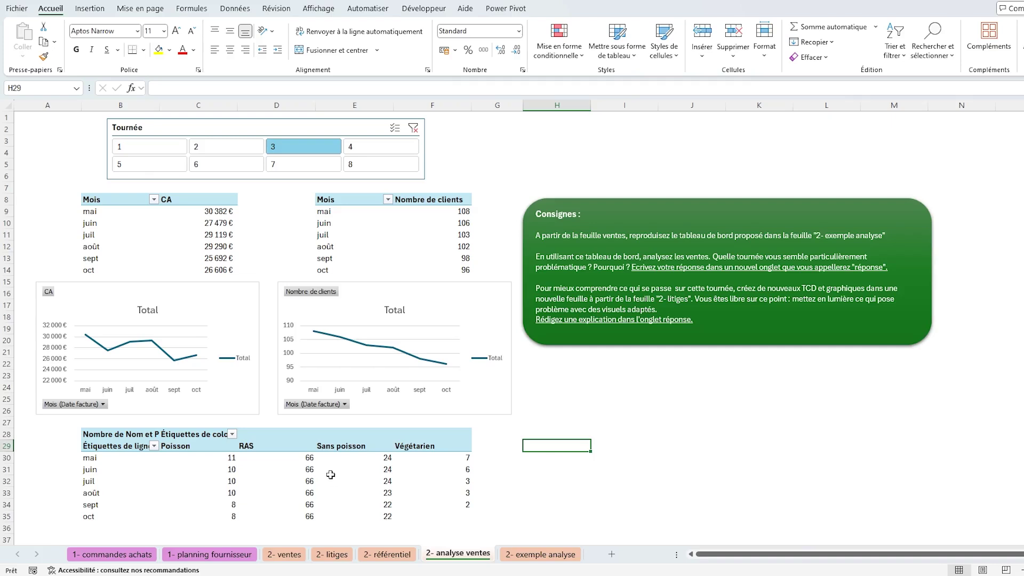
{"action": "left_click", "coordinate": [576, 383]}
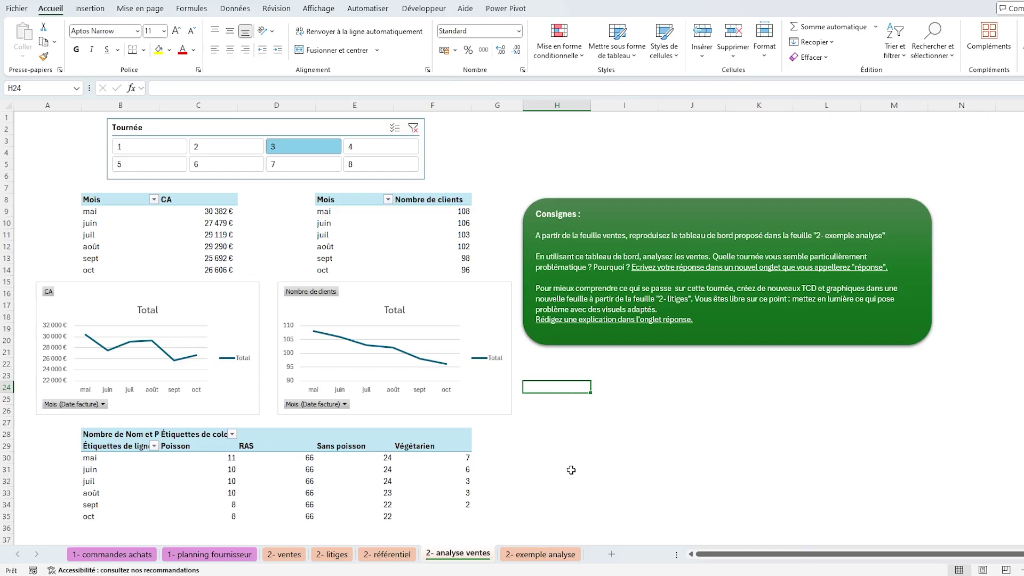
- Insert a pivot table from the dispute data in "2- litiges" on a new worksheet
{"action": "left_click", "coordinate": [333, 554]}
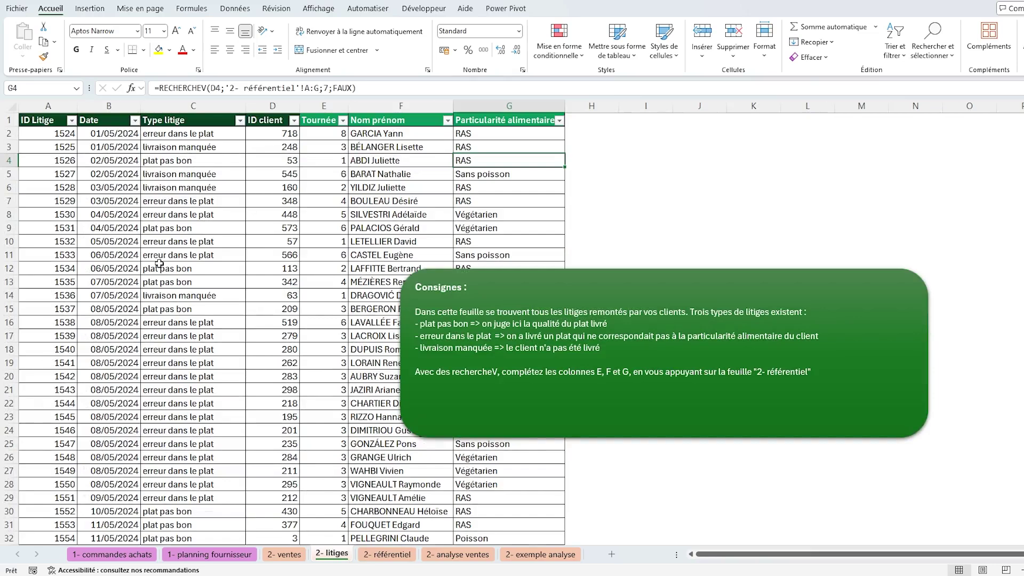
{"action": "left_click", "coordinate": [458, 555]}
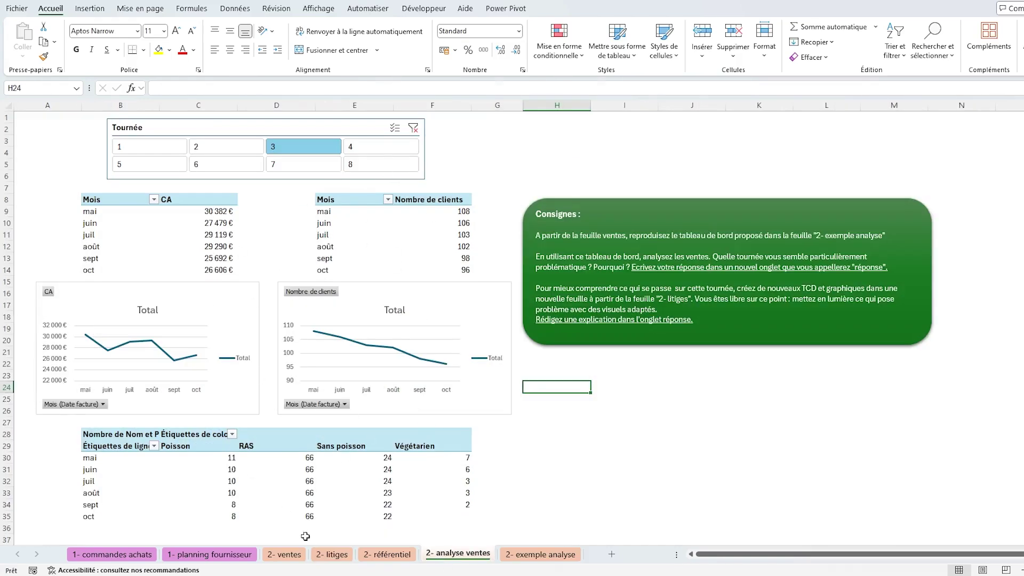
{"action": "left_click", "coordinate": [332, 555]}
{"action": "left_click", "coordinate": [251, 297]}
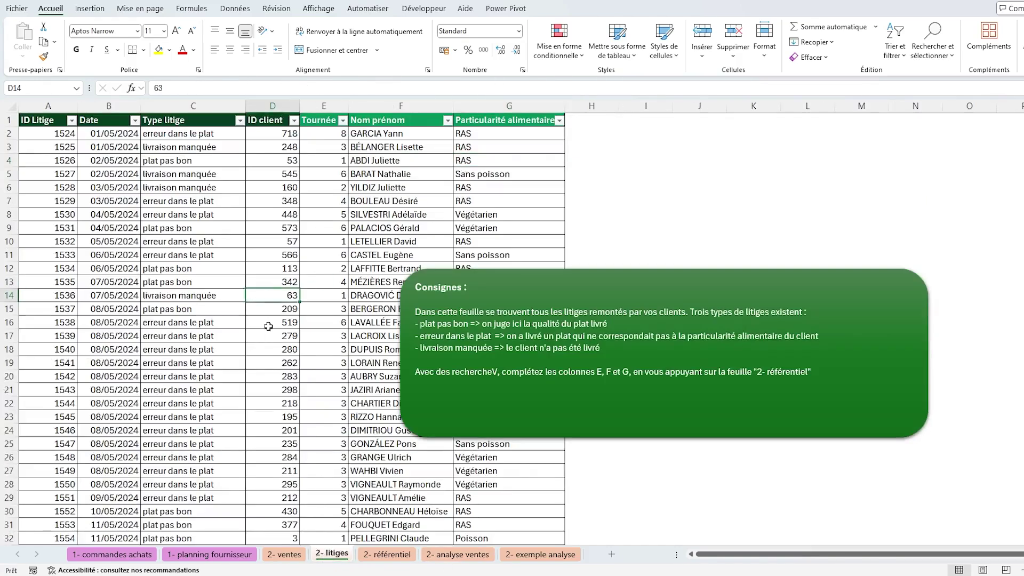
{"action": "left_click", "coordinate": [269, 327]}
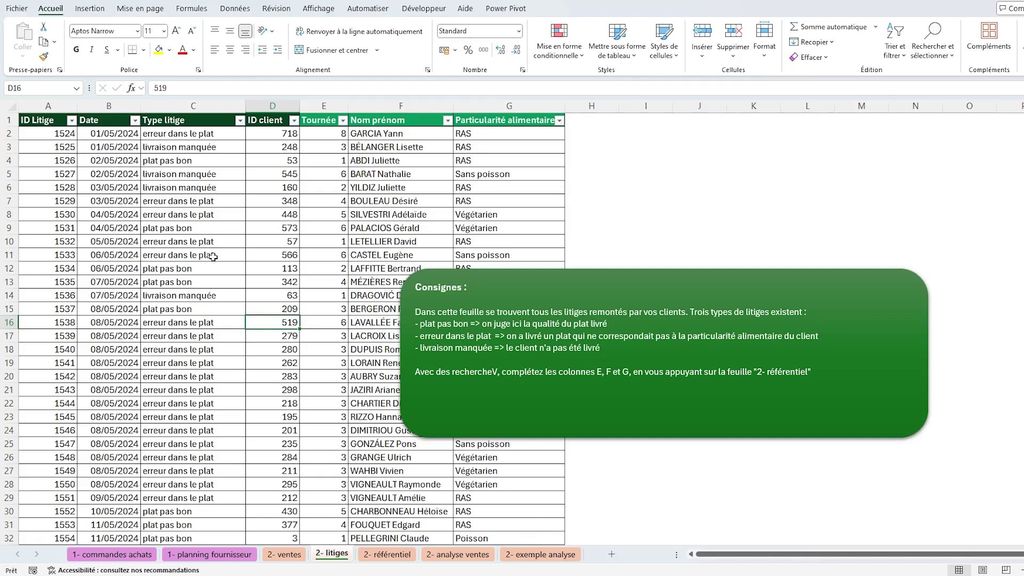
{"action": "left_click", "coordinate": [89, 9]}
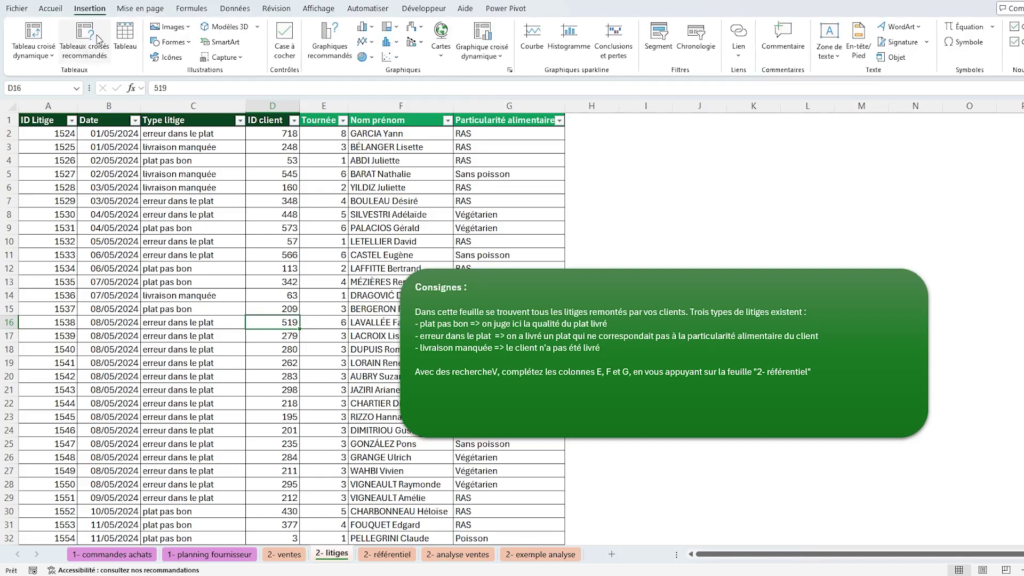
{"action": "left_click", "coordinate": [33, 38]}
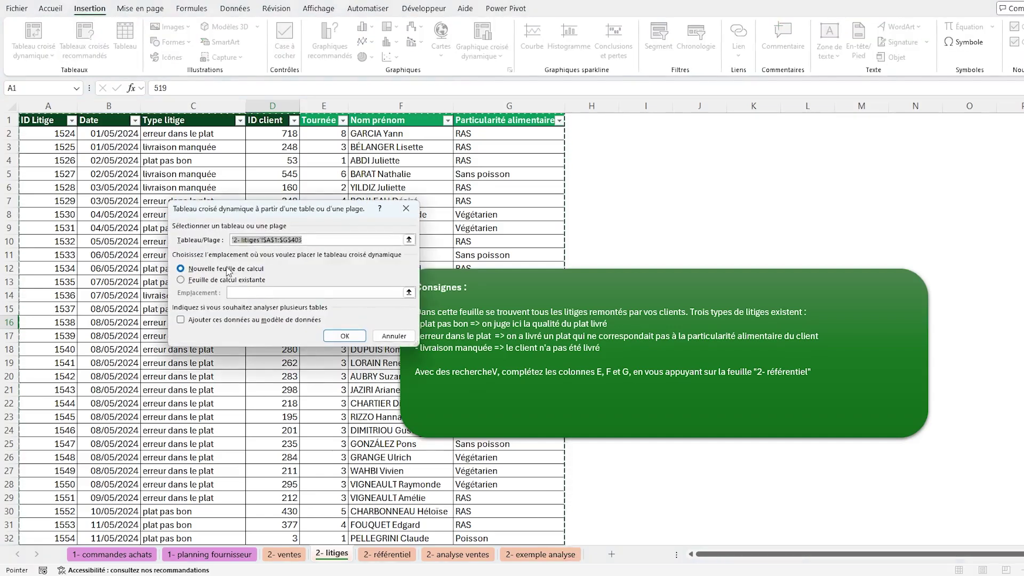
{"action": "left_click", "coordinate": [341, 336]}
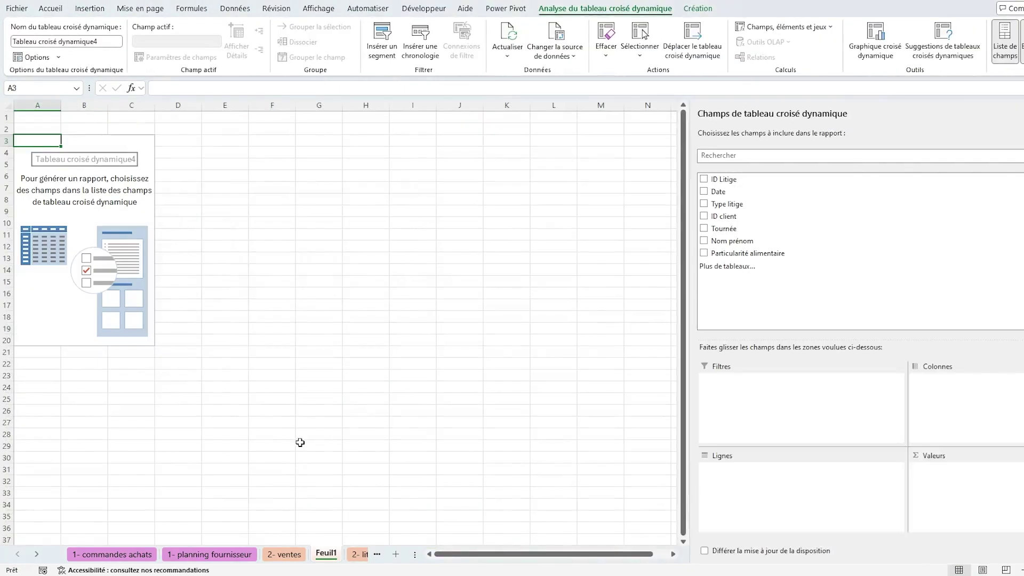
- Rename the new pivot table worksheet "analyse litiges"
{"action": "double_click", "coordinate": [326, 554]}
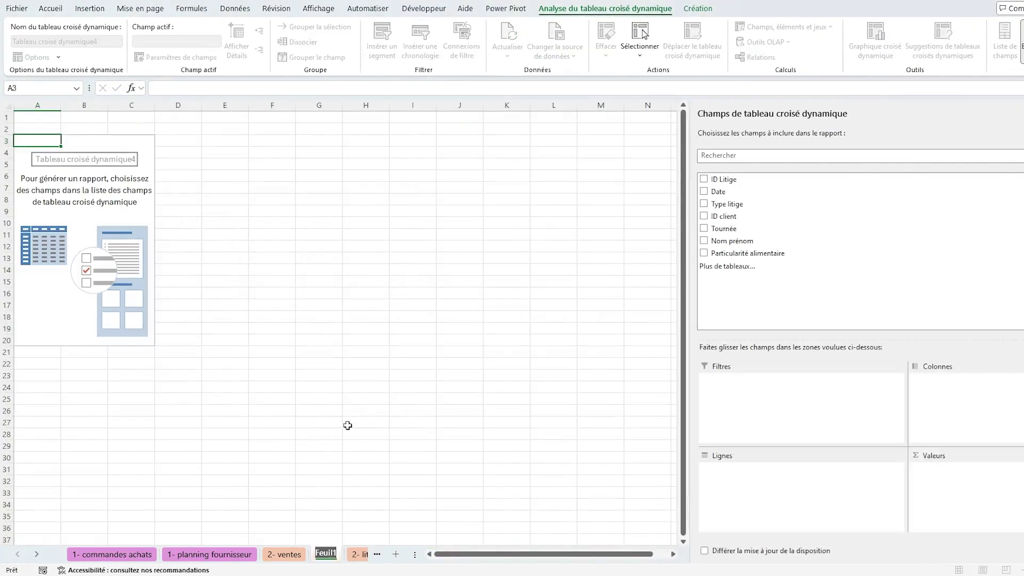
{"action": "type", "text": "analyse litiges"}
{"action": "key", "text": "Return"}
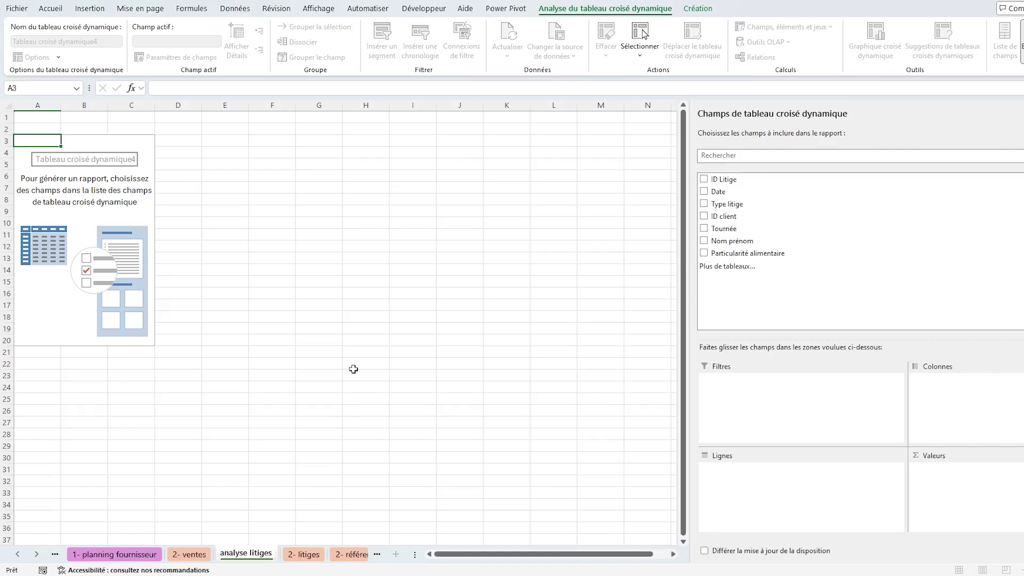
- Add Type litige as the row field of the empty dispute pivot table
{"action": "left_click", "coordinate": [268, 276]}
{"action": "left_click", "coordinate": [51, 279]}
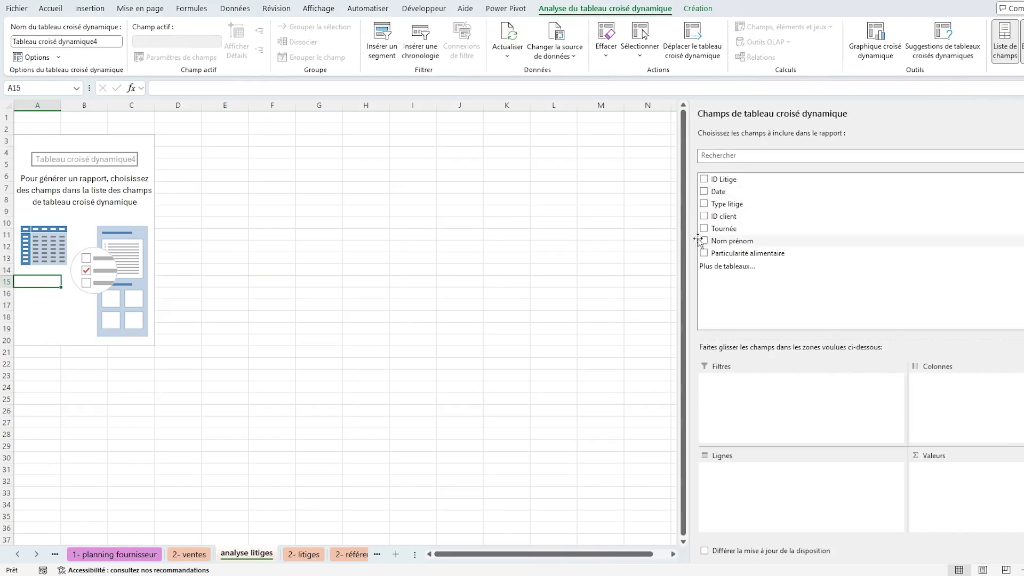
{"action": "left_click", "coordinate": [704, 204]}
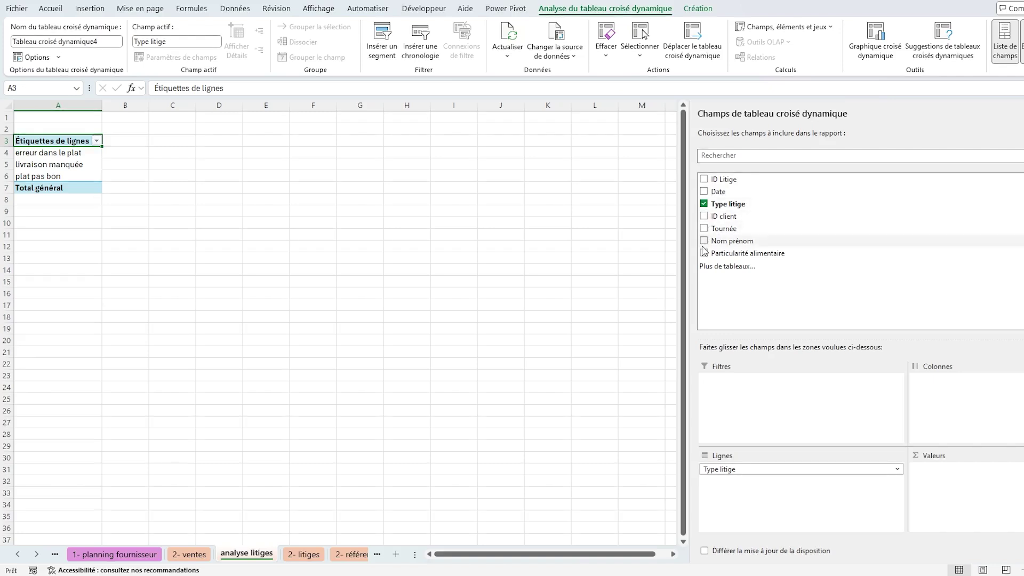
- Count Nom prénom as the pivot table's values and rename the value header "Nombre de litiges"
{"action": "left_click_drag", "start_coordinate": [727, 244], "coordinate": [985, 483]}
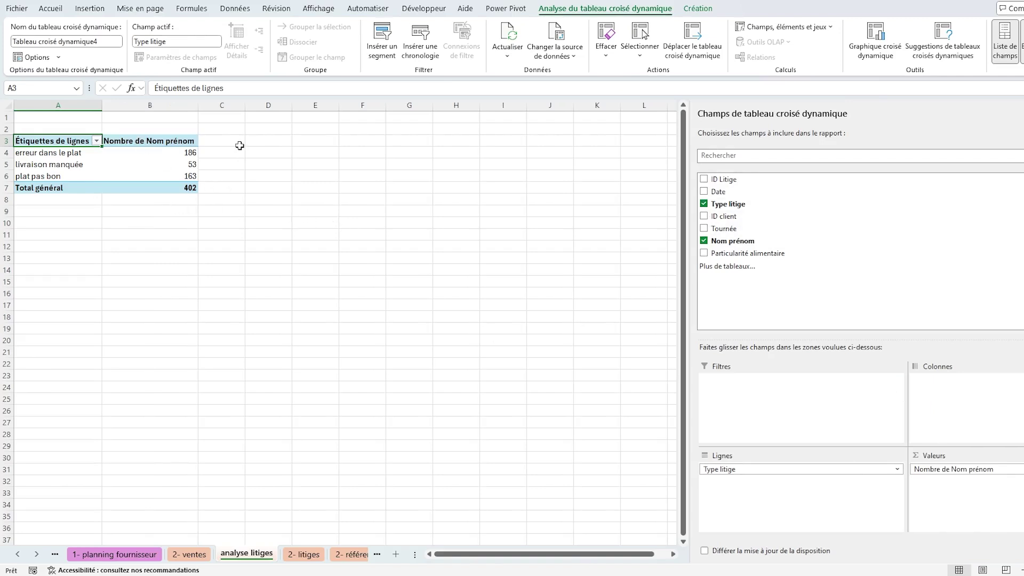
{"action": "left_click", "coordinate": [137, 141]}
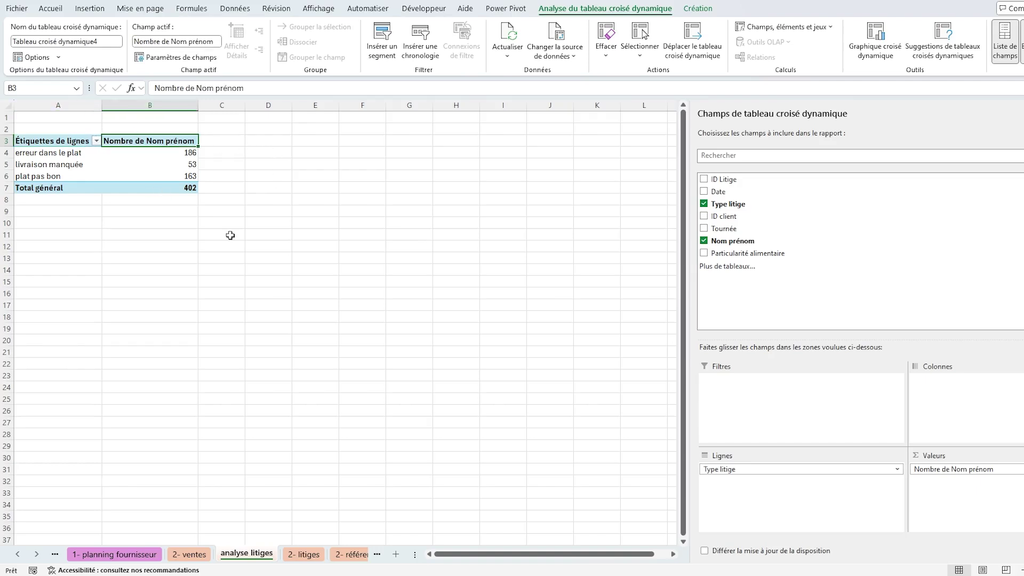
{"action": "type", "text": "Nombre de litiges"}
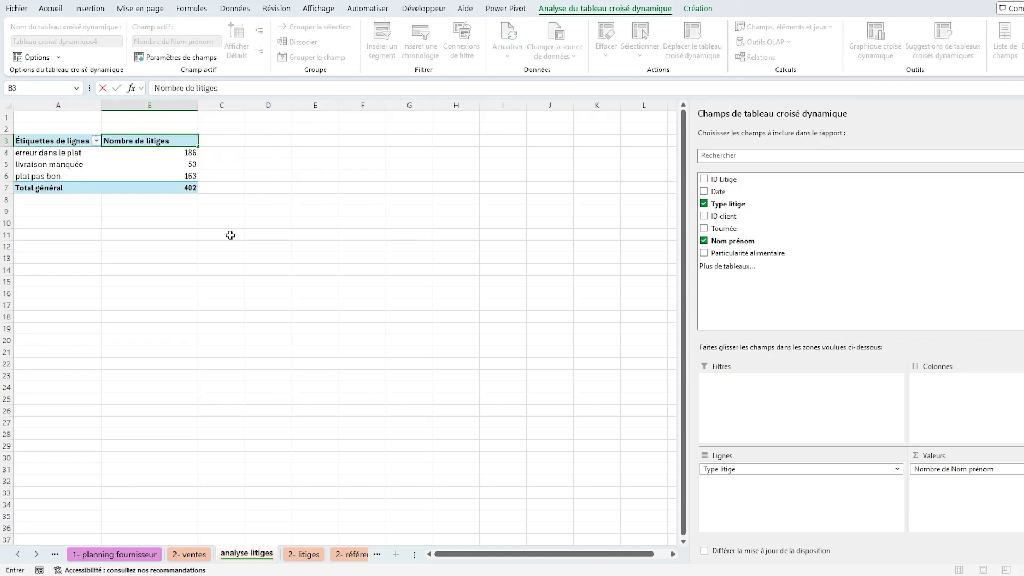
{"action": "key", "text": "Return"}
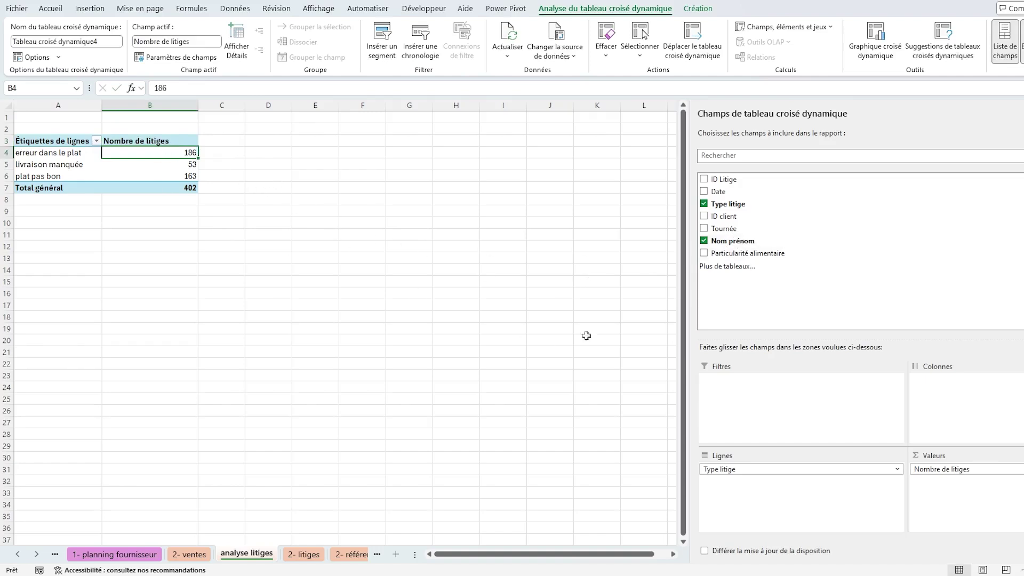
- Replace Nom prénom with ID Litige in the pivot table's values and summarize it by count (NB)
{"action": "left_click", "coordinate": [704, 240]}
{"action": "left_click", "coordinate": [726, 180]}
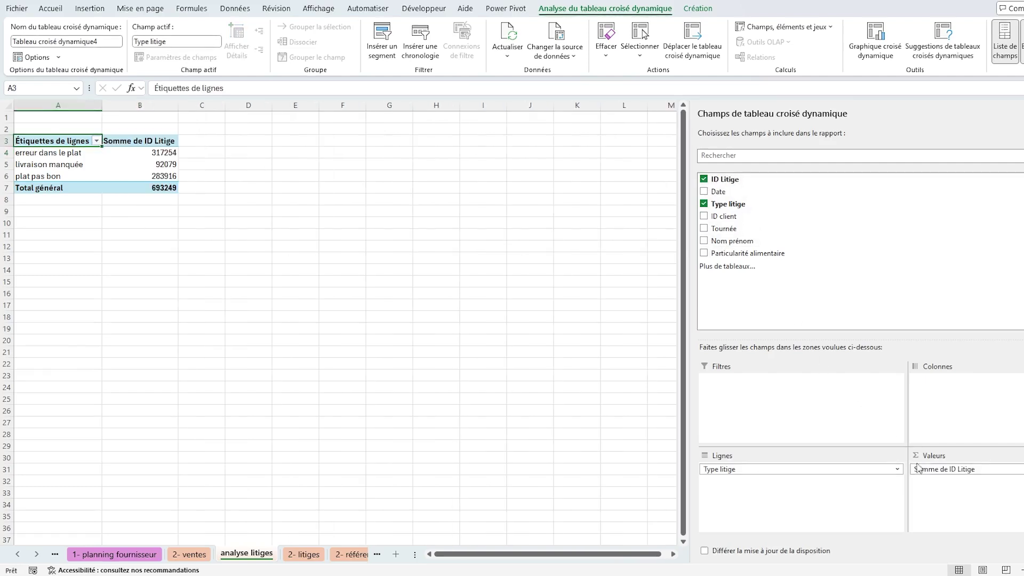
{"action": "right_click", "coordinate": [153, 155]}
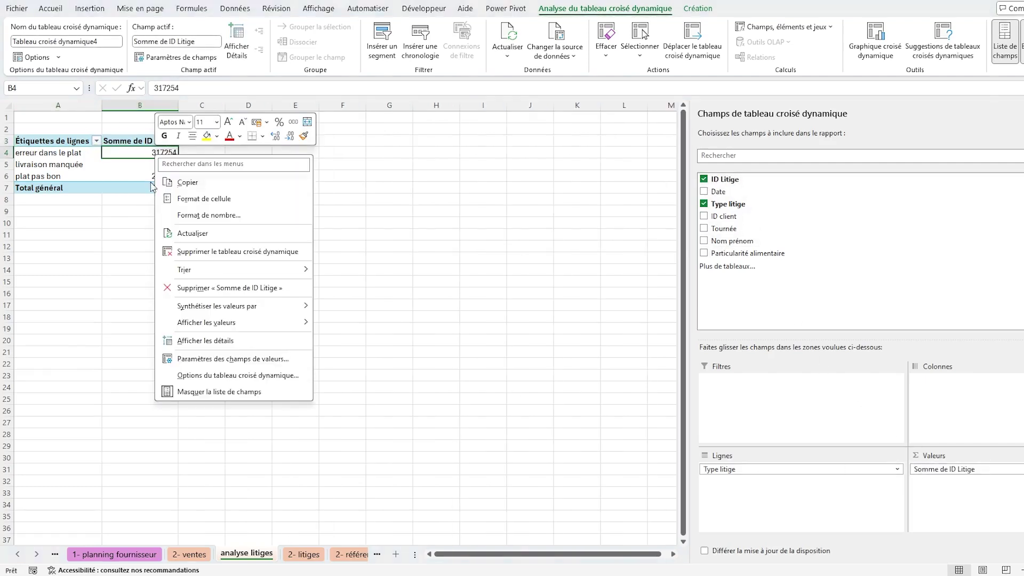
{"action": "mouse_move", "coordinate": [194, 313]}
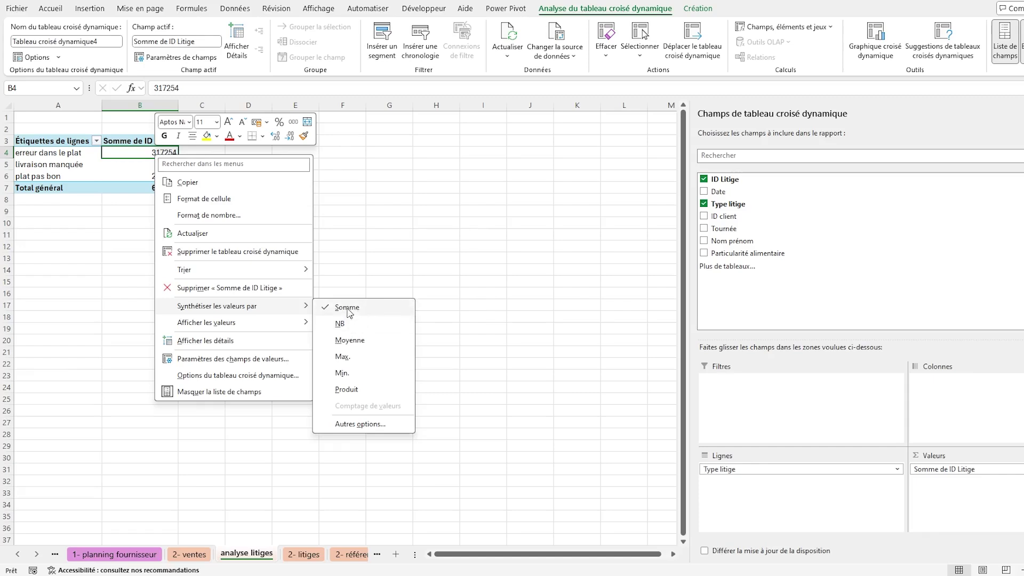
{"action": "left_click", "coordinate": [342, 326]}
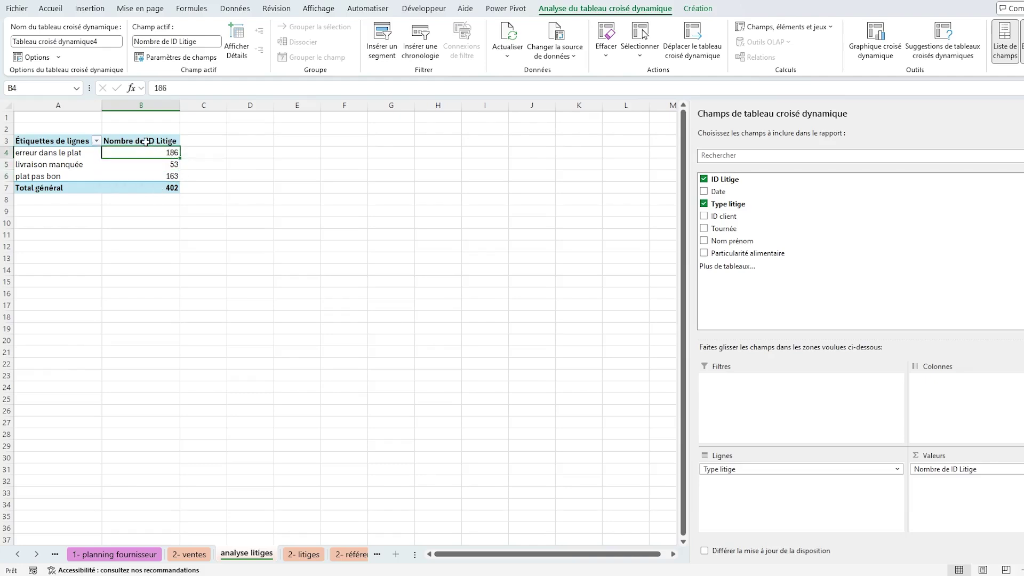
- Rename the pivot table's ID Litige count header "Nbr litiges"
{"action": "left_click", "coordinate": [145, 142]}
{"action": "type", "text": "N"}
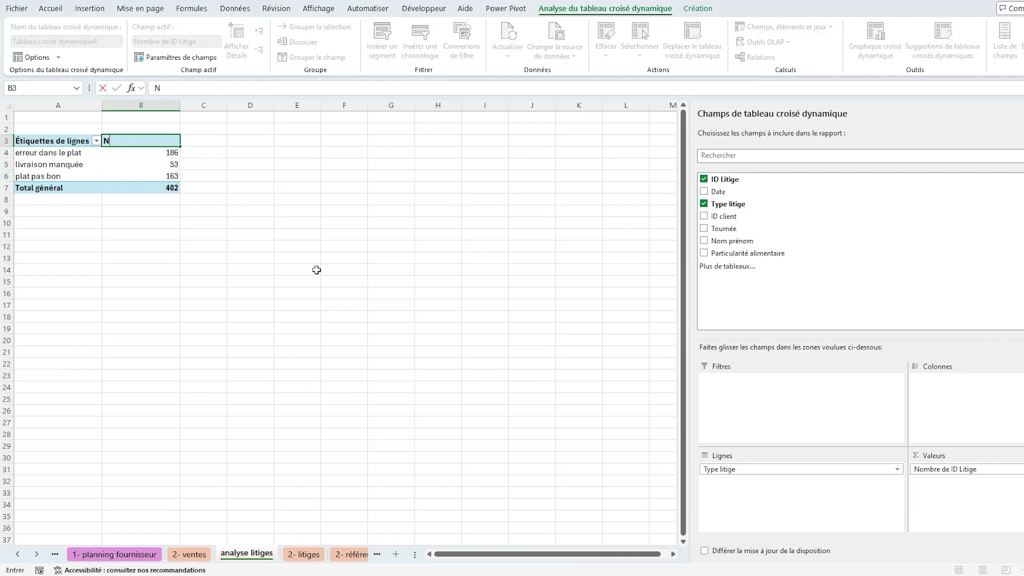
{"action": "type", "text": "br litiges"}
{"action": "key", "text": "Return"}
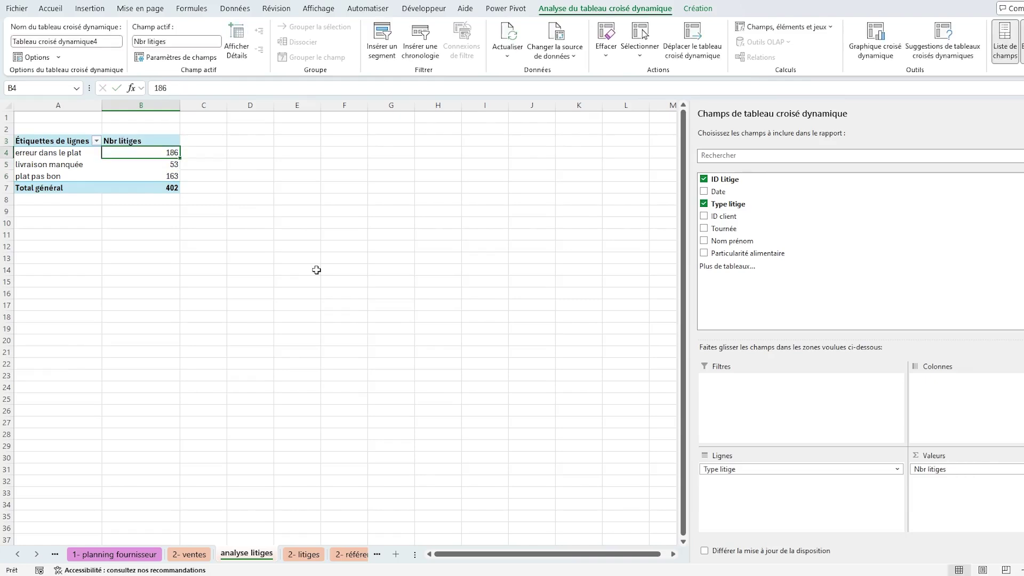
- Break down each dispute type by Tournée, placing Tournée below Type litige in the pivot table rows
{"action": "left_click", "coordinate": [156, 175]}
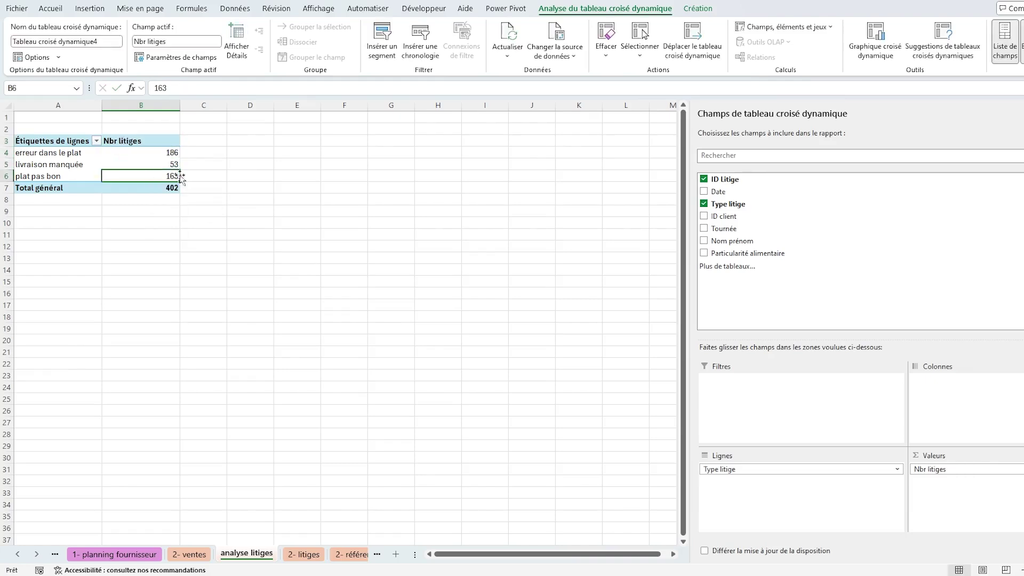
{"action": "left_click", "coordinate": [704, 230]}
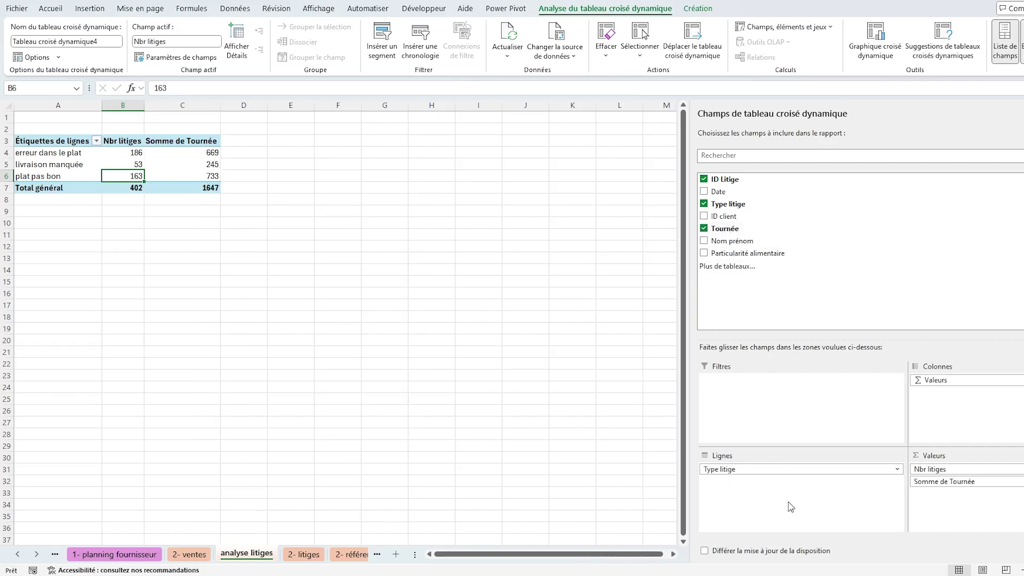
{"action": "left_click_drag", "start_coordinate": [966, 482], "coordinate": [758, 486]}
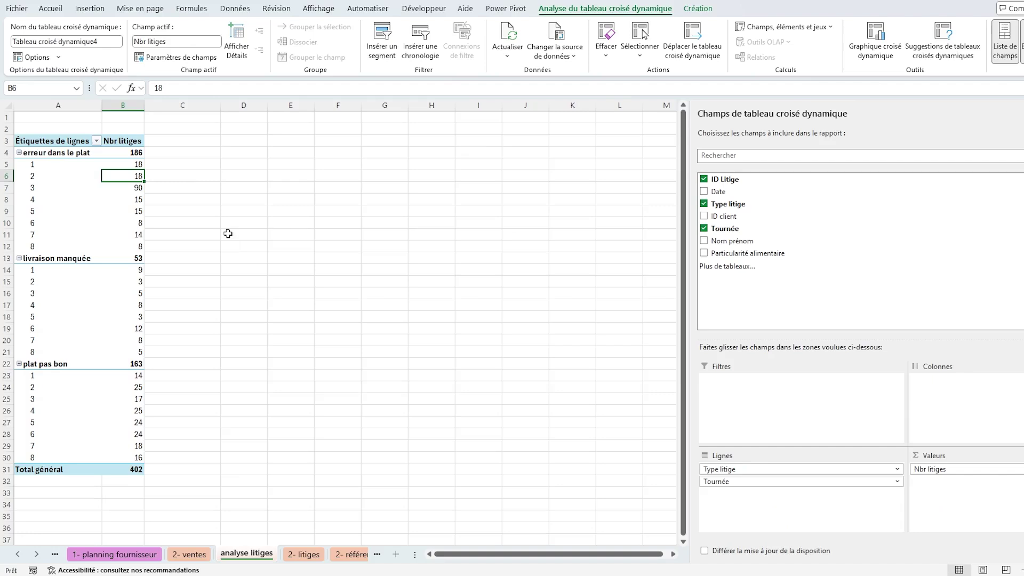
- Insert a clustered column pivot chart of the disputes, place it beside the pivot table and enlarge it to about 10 cm by 17 cm
{"action": "left_click", "coordinate": [56, 189]}
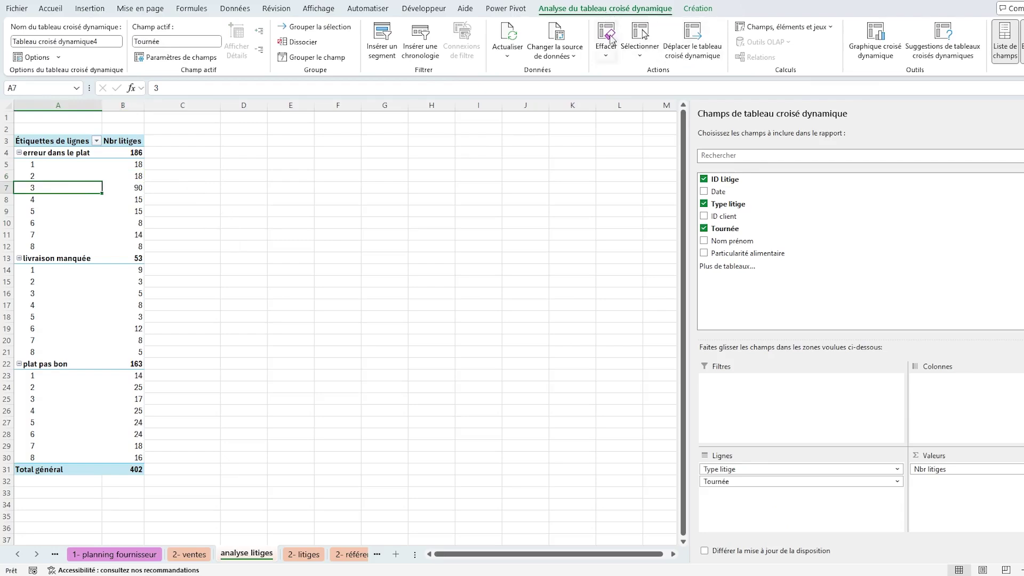
{"action": "left_click", "coordinate": [876, 43]}
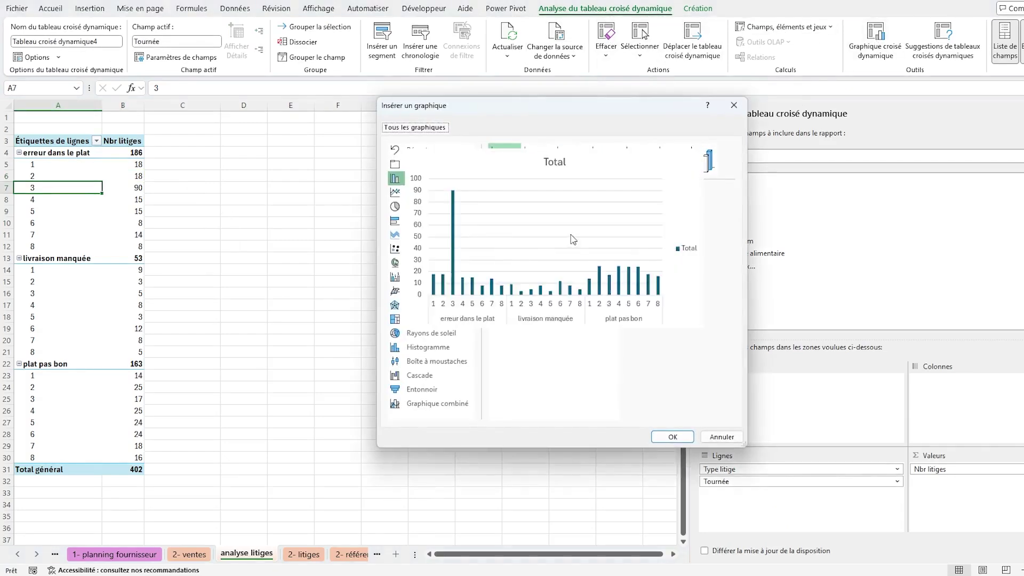
{"action": "left_click", "coordinate": [670, 437]}
{"action": "left_click_drag", "start_coordinate": [398, 259], "coordinate": [377, 155]}
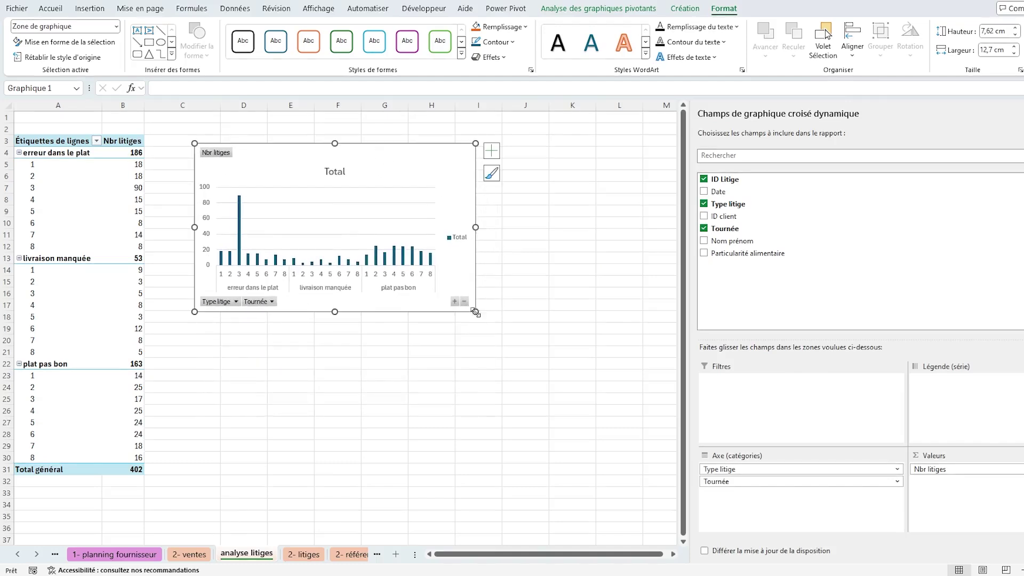
{"action": "left_click_drag", "start_coordinate": [475, 312], "coordinate": [568, 364]}
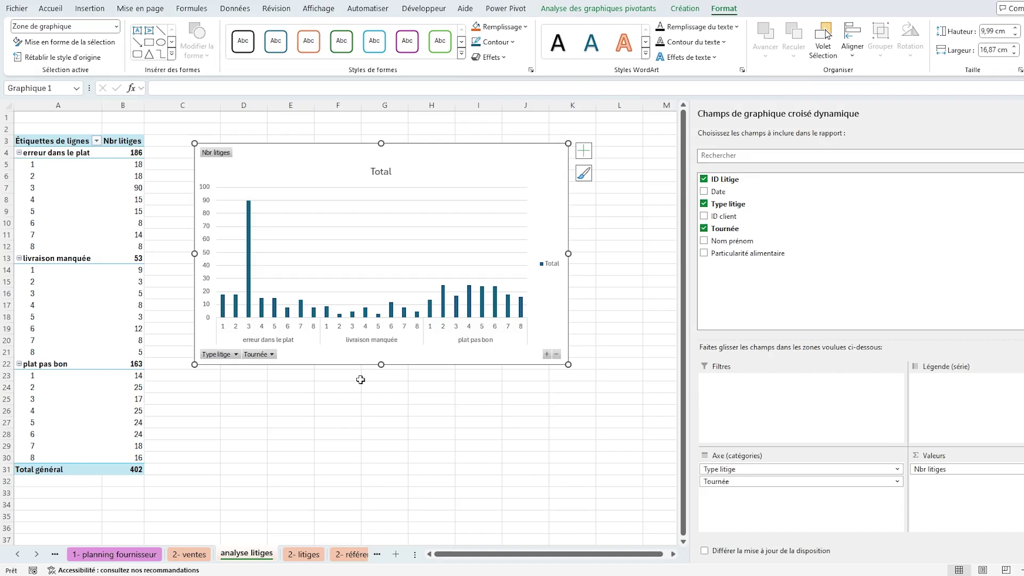
- Review the instructions and Tournée 3 figures in the "2- analyse ventes" sheet and return to "analyse litiges"
{"action": "left_click_drag", "start_coordinate": [434, 361], "coordinate": [449, 356]}
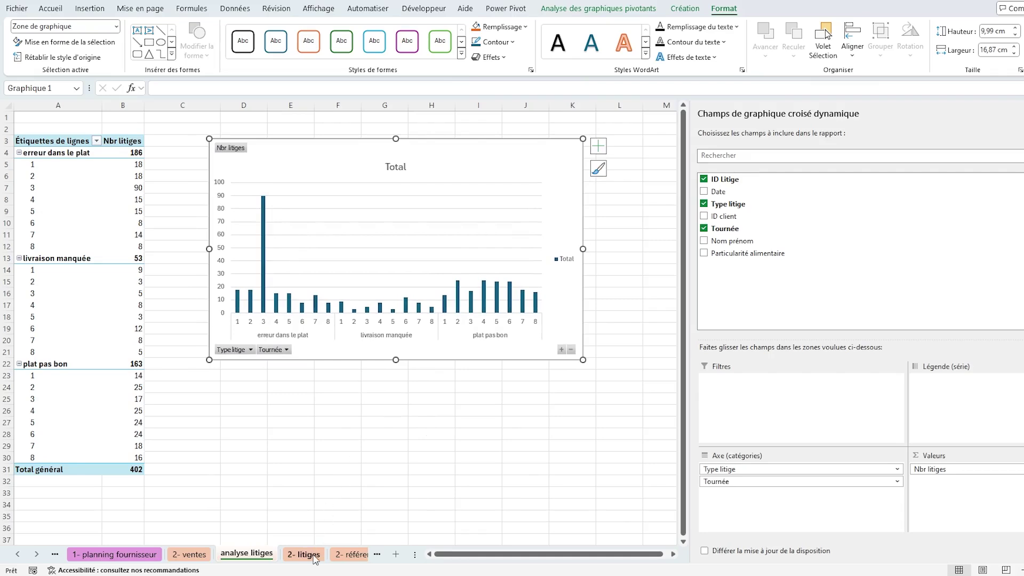
{"action": "left_click", "coordinate": [340, 556]}
{"action": "left_click", "coordinate": [347, 555]}
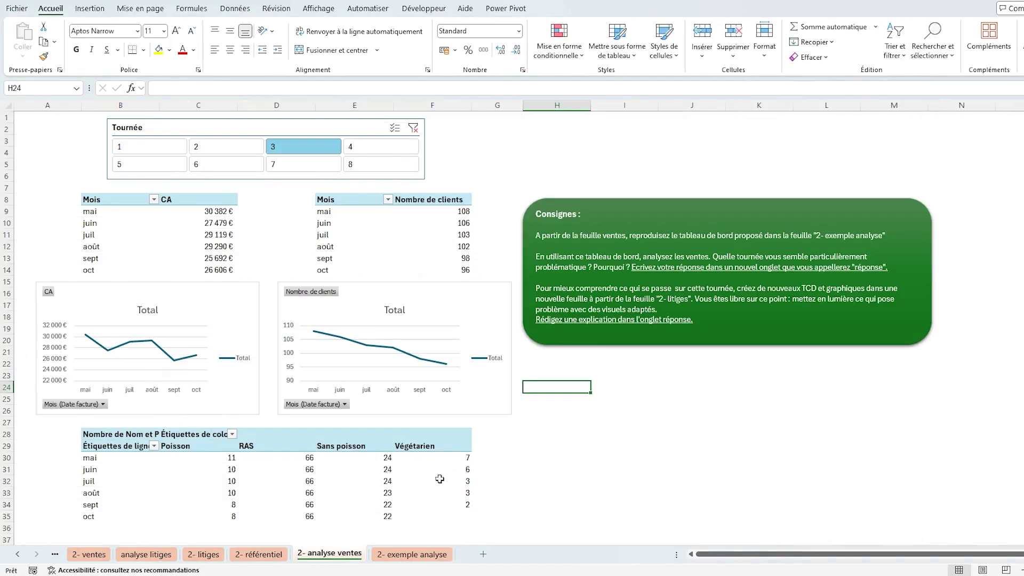
{"action": "left_click", "coordinate": [118, 557]}
{"action": "left_click", "coordinate": [391, 400]}
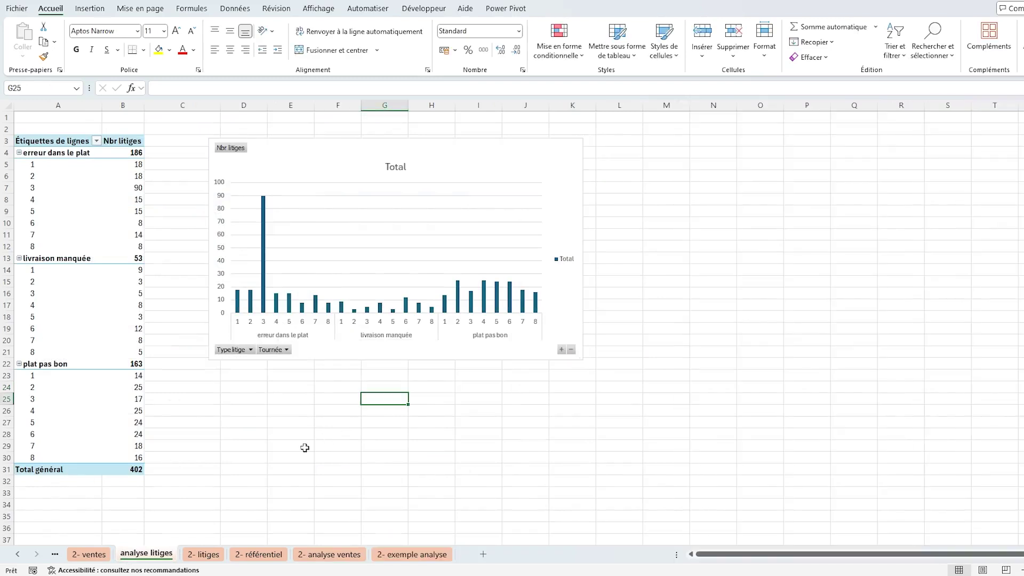
{"action": "key", "text": "Left"}
{"action": "key", "text": "Left"}
{"action": "key", "text": "Down"}
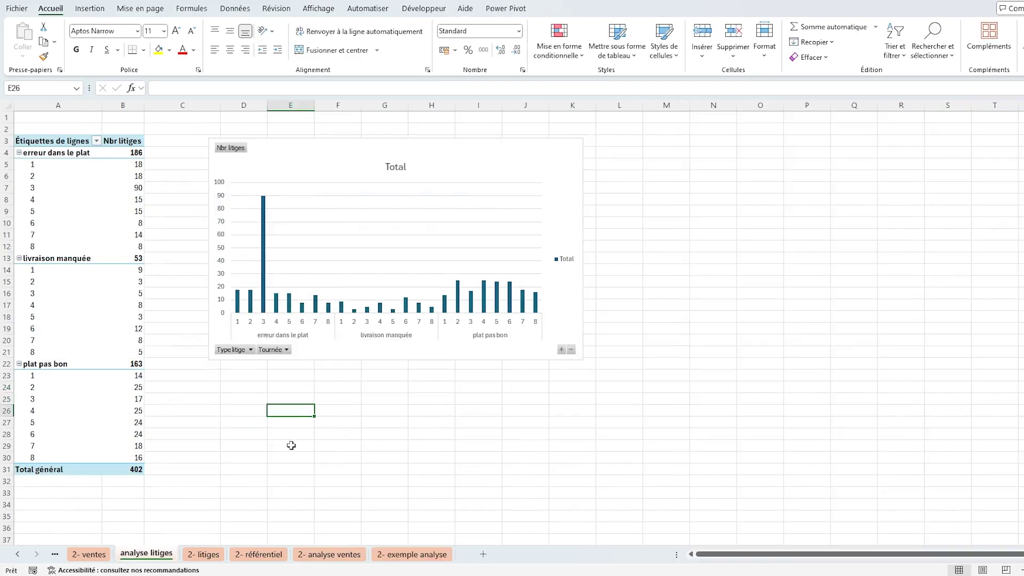
- Move the dispute chart lower on the sheet and insert a Tournée slicer for the pivot table
{"action": "mouse_move", "coordinate": [300, 160]}
{"action": "left_mouse_down"}
{"action": "mouse_move", "coordinate": [336, 142]}
{"action": "mouse_move", "coordinate": [293, 147]}
{"action": "left_mouse_up"}
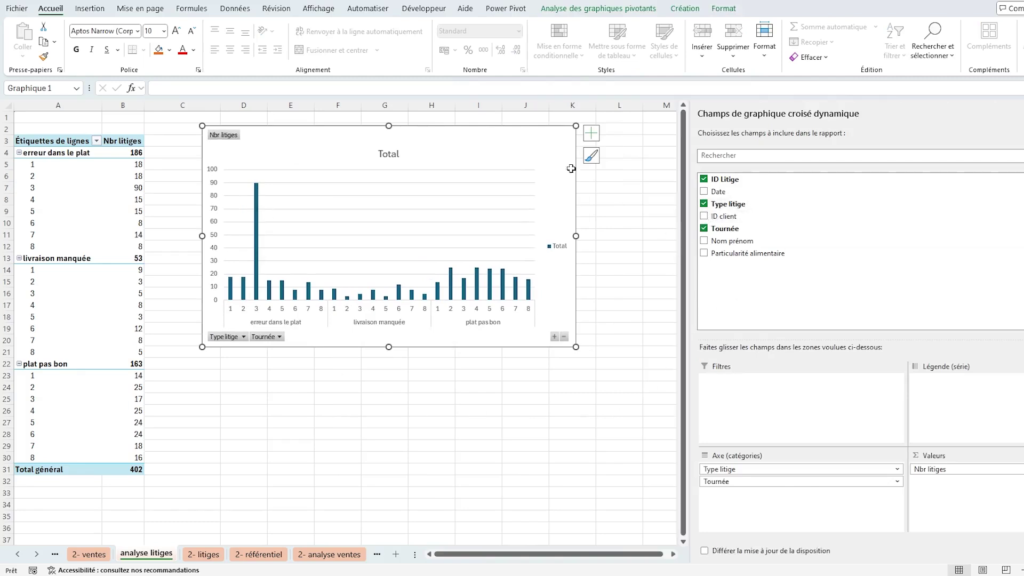
{"action": "left_click_drag", "start_coordinate": [571, 169], "coordinate": [561, 220]}
{"action": "left_click", "coordinate": [93, 182]}
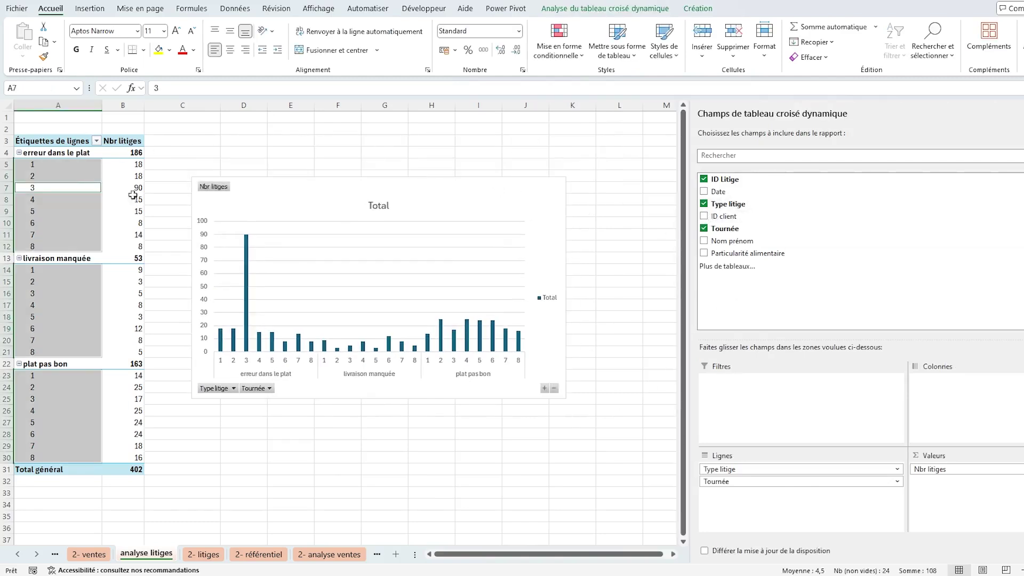
{"action": "left_click", "coordinate": [133, 193]}
{"action": "left_click", "coordinate": [90, 9]}
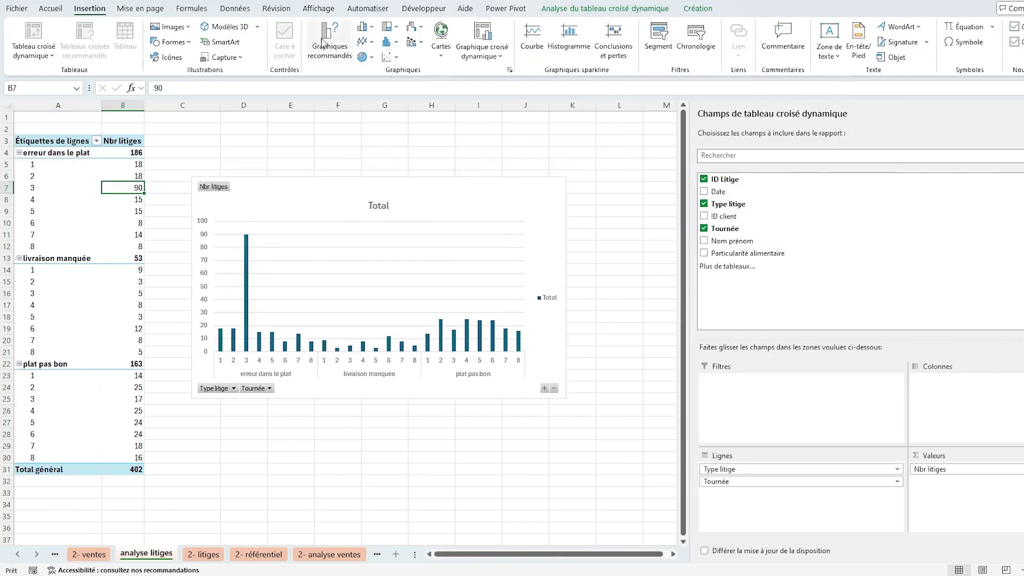
{"action": "left_click", "coordinate": [598, 9]}
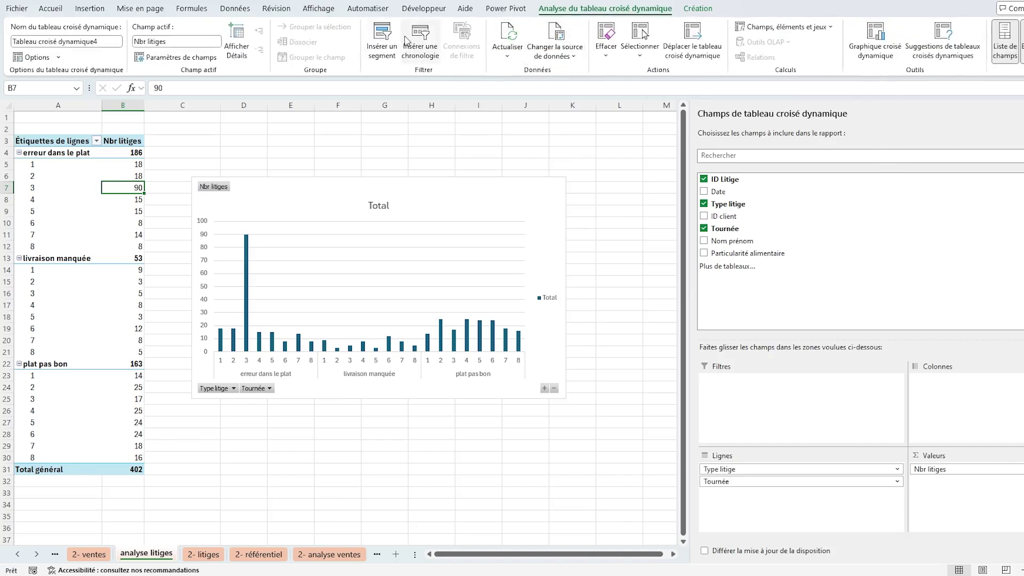
{"action": "left_click", "coordinate": [382, 40]}
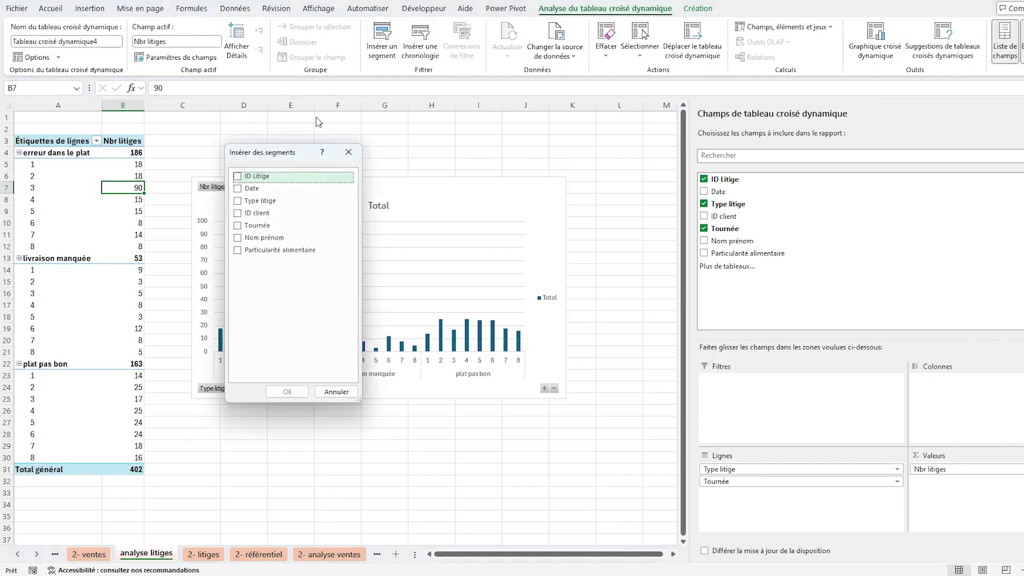
{"action": "left_click", "coordinate": [237, 225]}
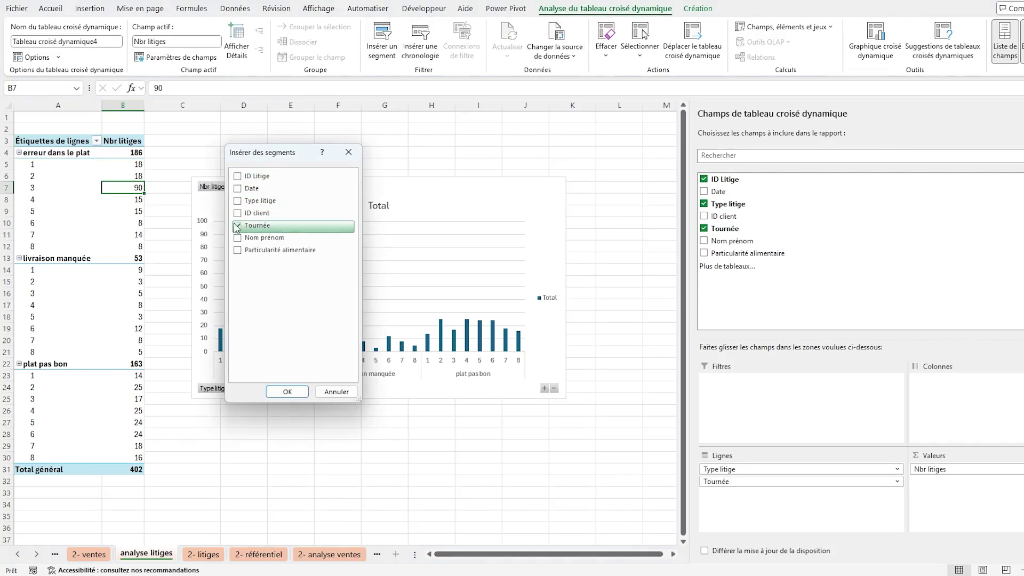
{"action": "left_click", "coordinate": [292, 392]}
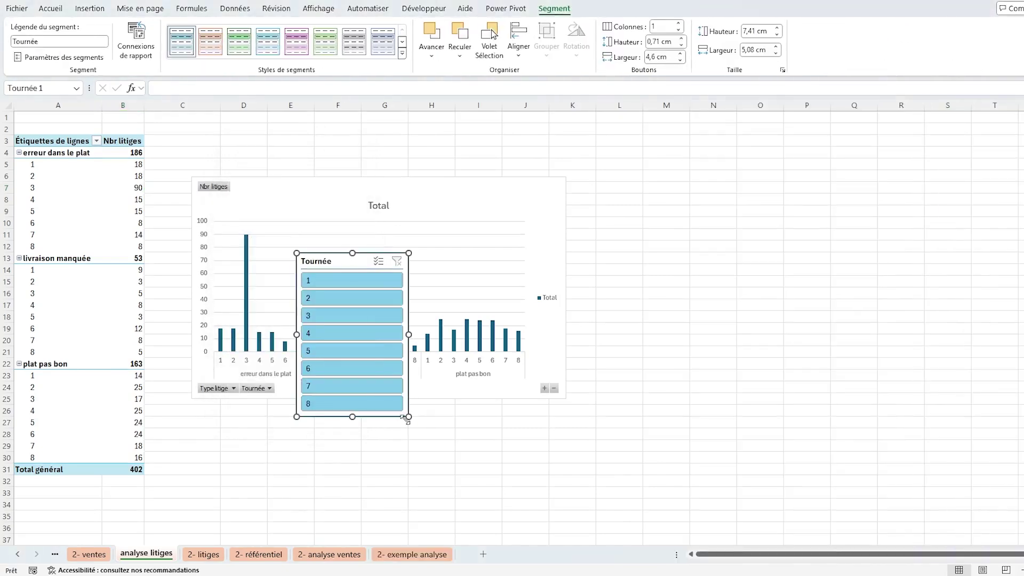
- Resize the Tournée slicer to about 3.15 cm high by 13.86 cm wide and arrange its buttons in 4 columns
{"action": "left_click_drag", "start_coordinate": [409, 417], "coordinate": [603, 322]}
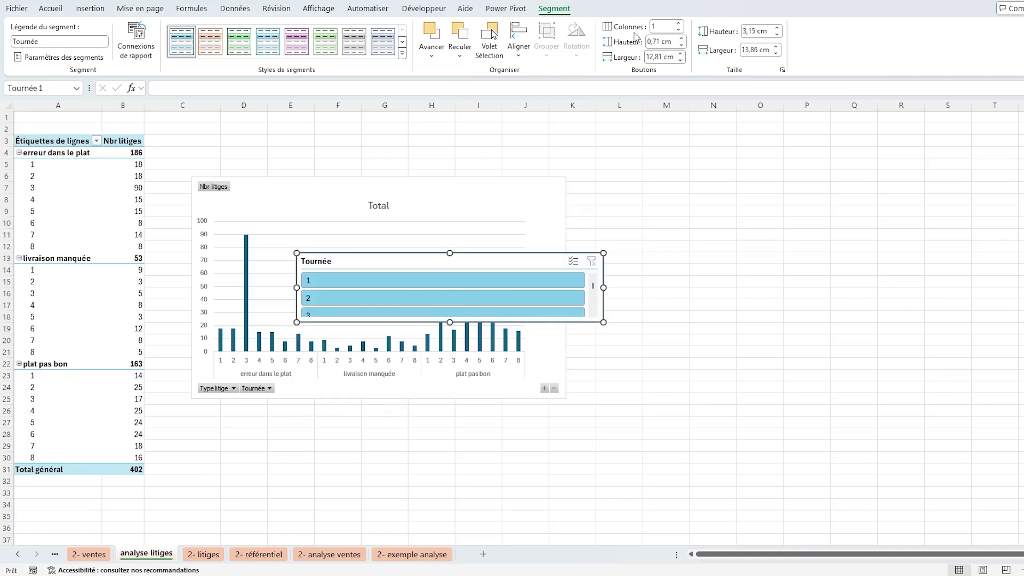
{"action": "left_click", "coordinate": [661, 25]}
{"action": "type", "text": "4"}
{"action": "key", "text": "Return"}
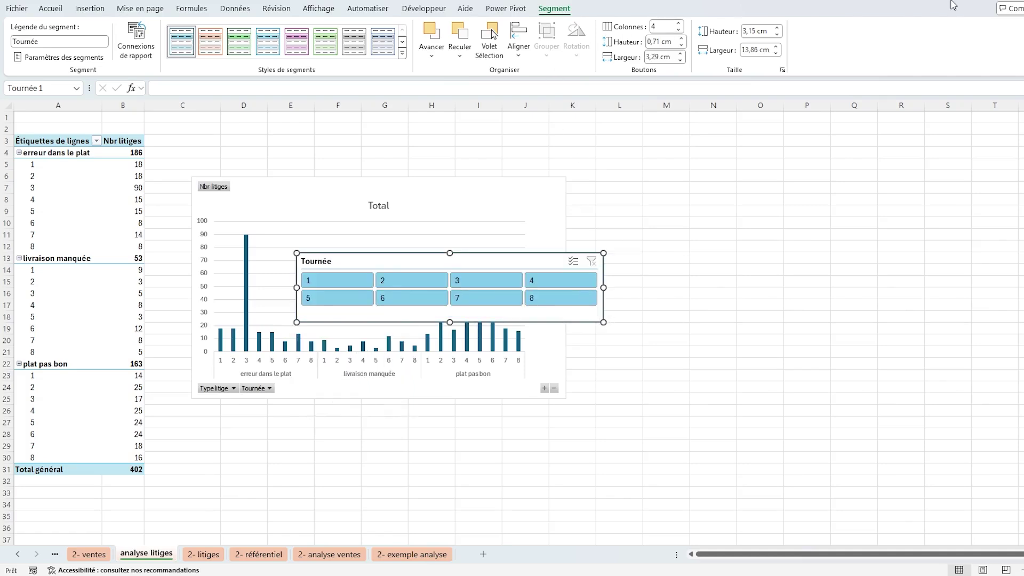
- Place the Tournée slicer above the dispute chart and shift the chart down to sit clear beneath it
{"action": "left_click_drag", "start_coordinate": [498, 256], "coordinate": [394, 107]}
{"action": "left_click_drag", "start_coordinate": [480, 259], "coordinate": [389, 128]}
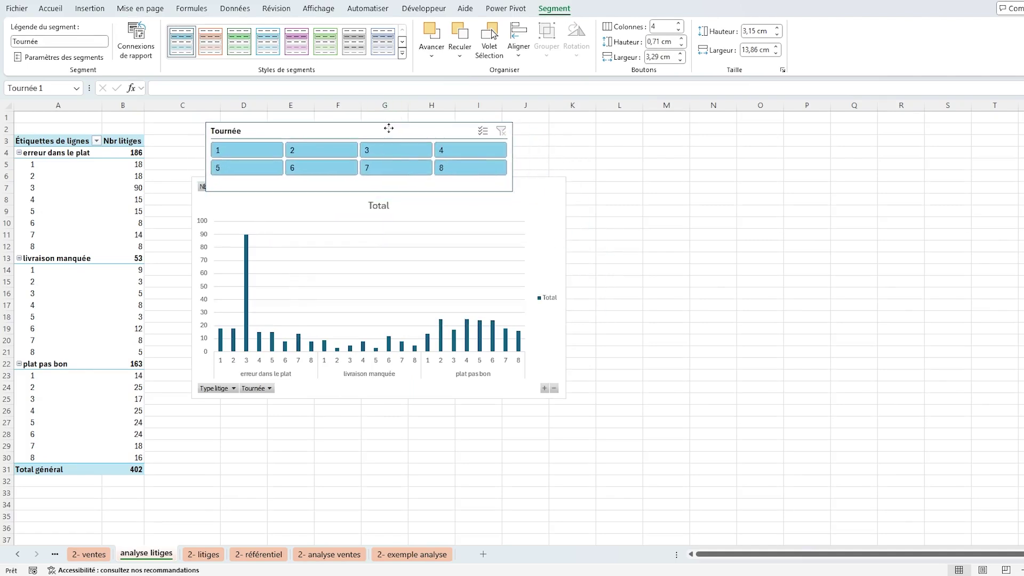
{"action": "left_click_drag", "start_coordinate": [558, 212], "coordinate": [543, 243]}
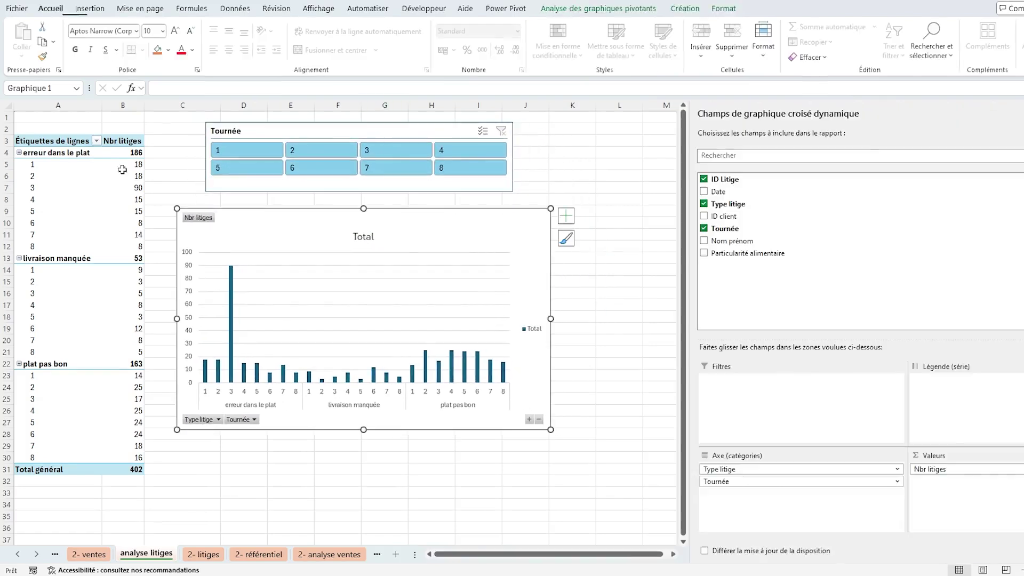
{"action": "left_click", "coordinate": [80, 177]}
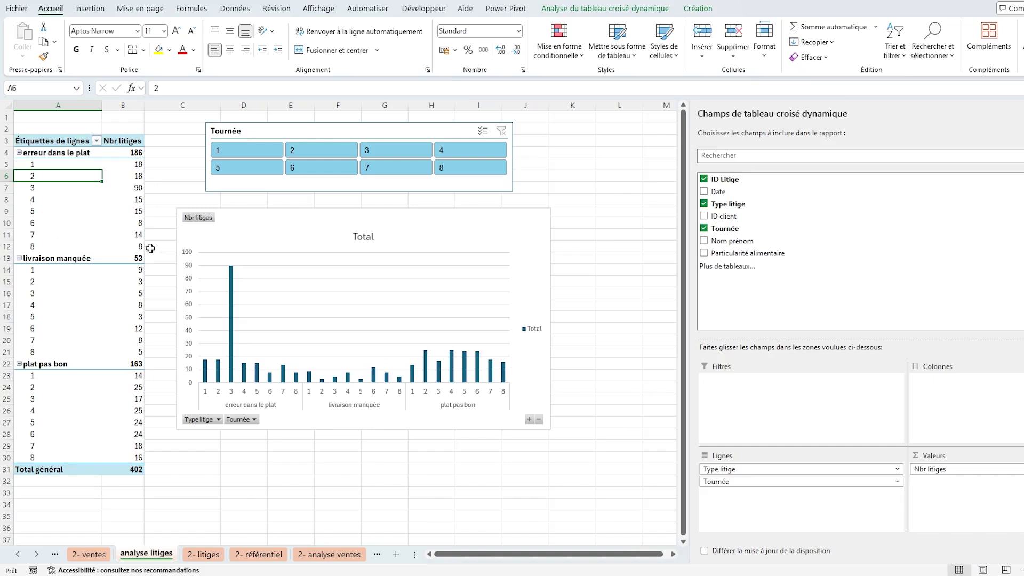
{"action": "left_click_drag", "start_coordinate": [284, 221], "coordinate": [278, 217]}
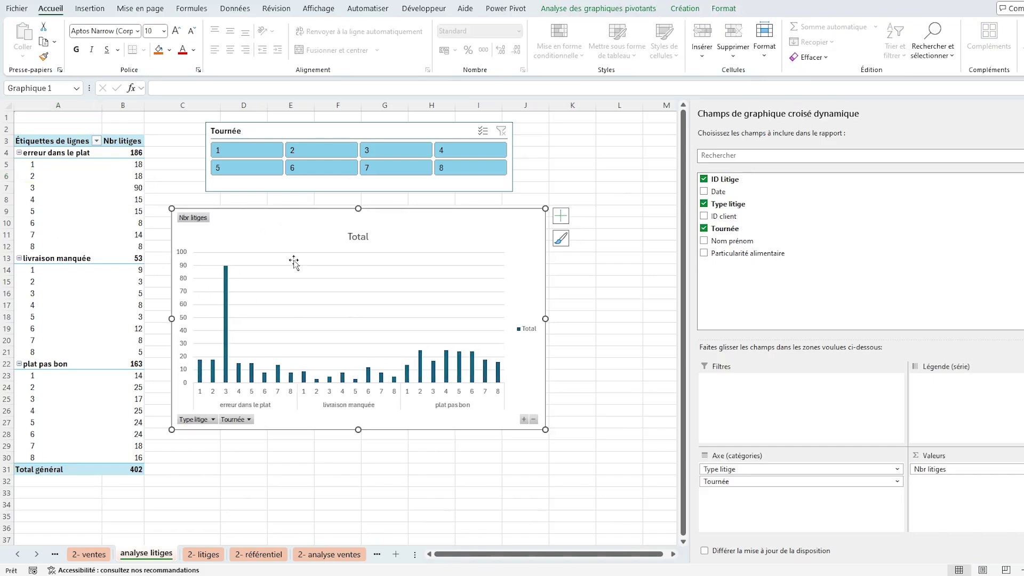
- Filter the disputes to Tournée 3 with the slicer, then shrink the chart and center it under the slicer
{"action": "left_click", "coordinate": [396, 151]}
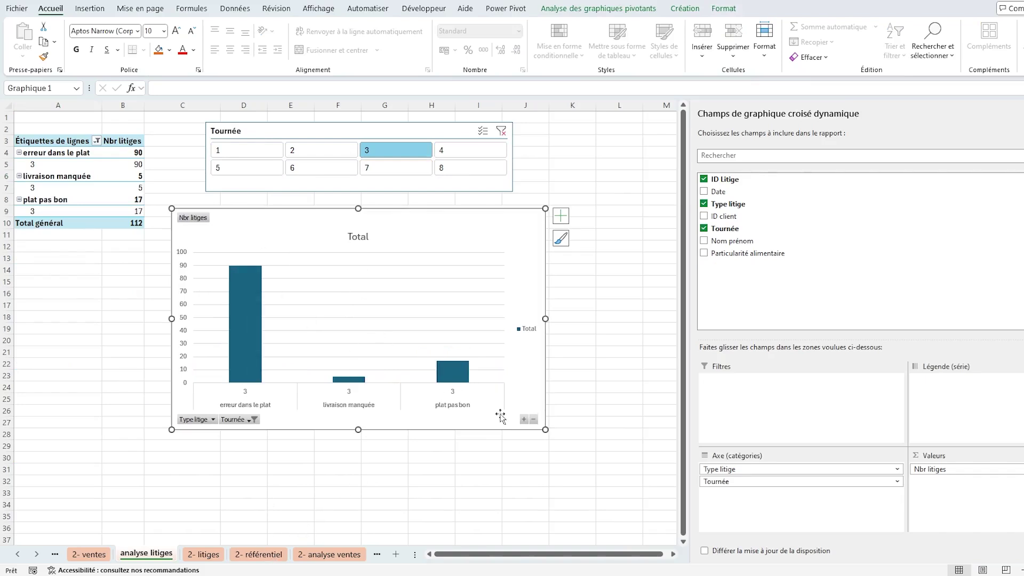
{"action": "left_click_drag", "start_coordinate": [541, 424], "coordinate": [395, 411]}
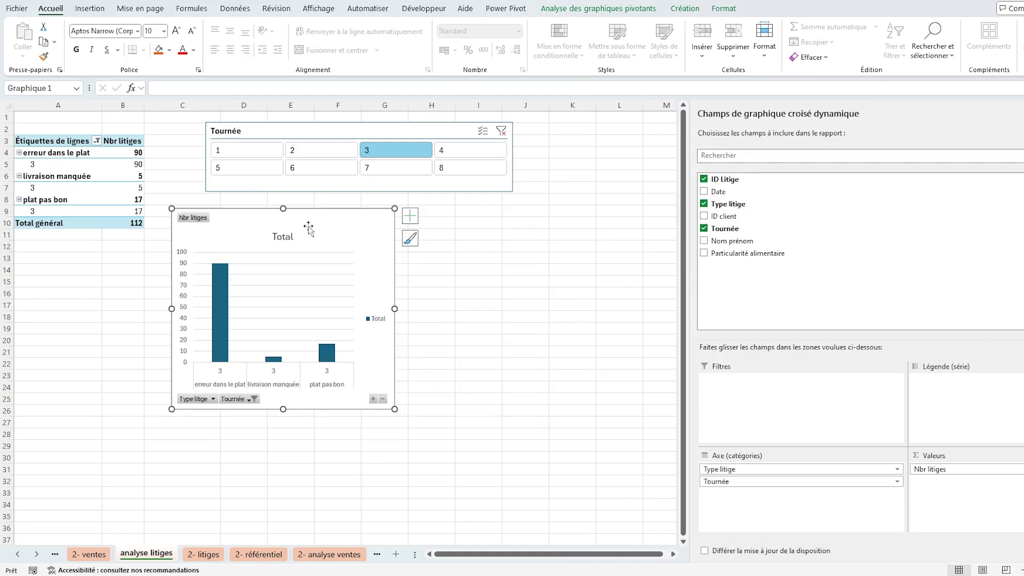
{"action": "left_click_drag", "start_coordinate": [308, 229], "coordinate": [412, 222]}
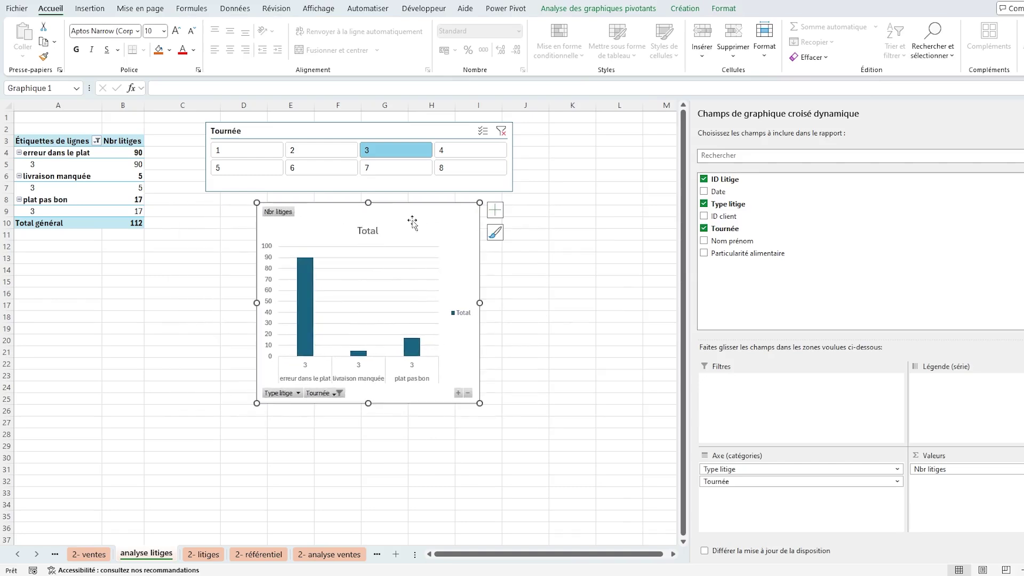
{"action": "left_click", "coordinate": [170, 290]}
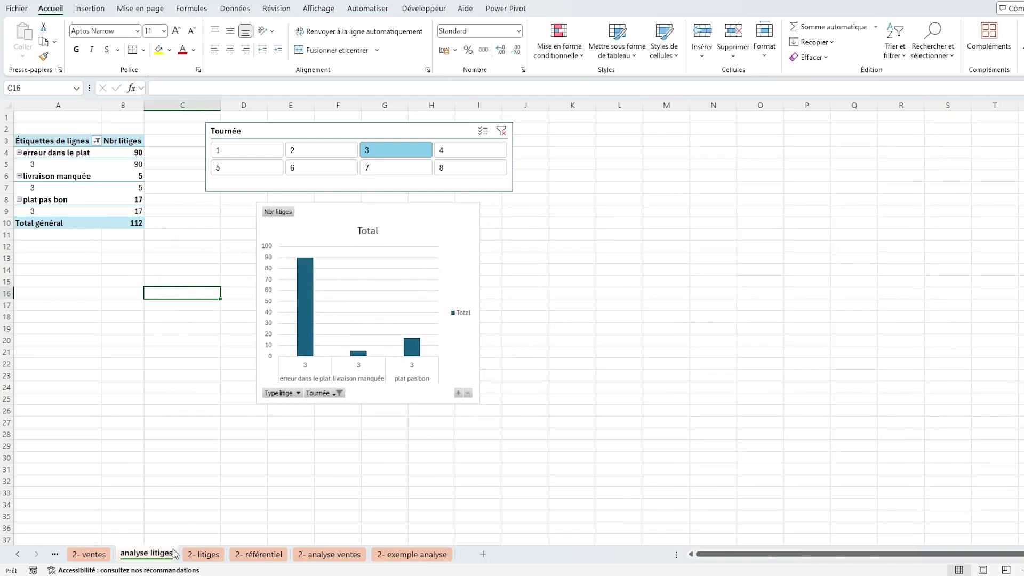
- Create a second pivot table from the "2- litiges" data at cell A15 of the existing "analyse litiges" sheet
{"action": "left_click", "coordinate": [187, 558]}
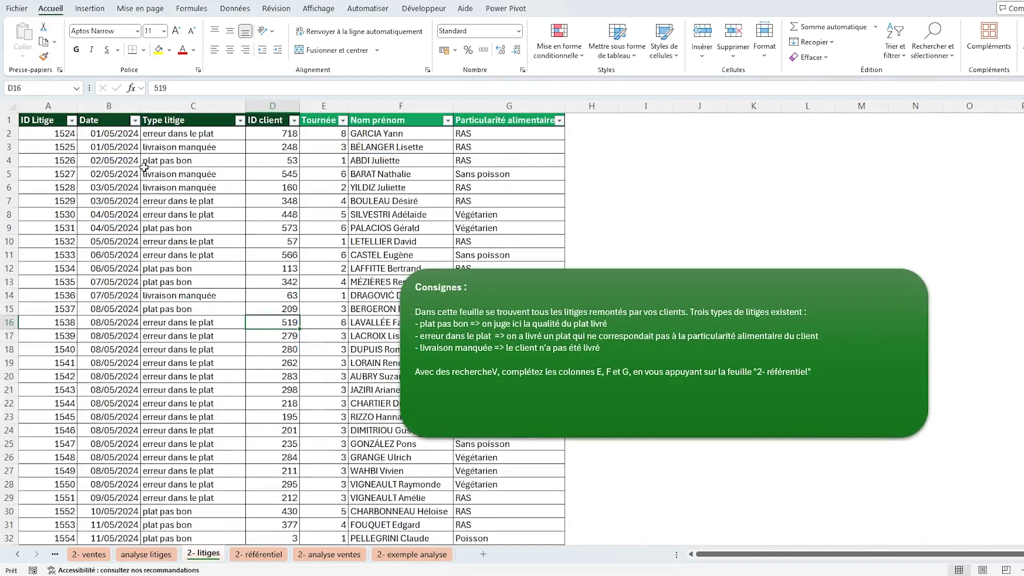
{"action": "left_click", "coordinate": [96, 10]}
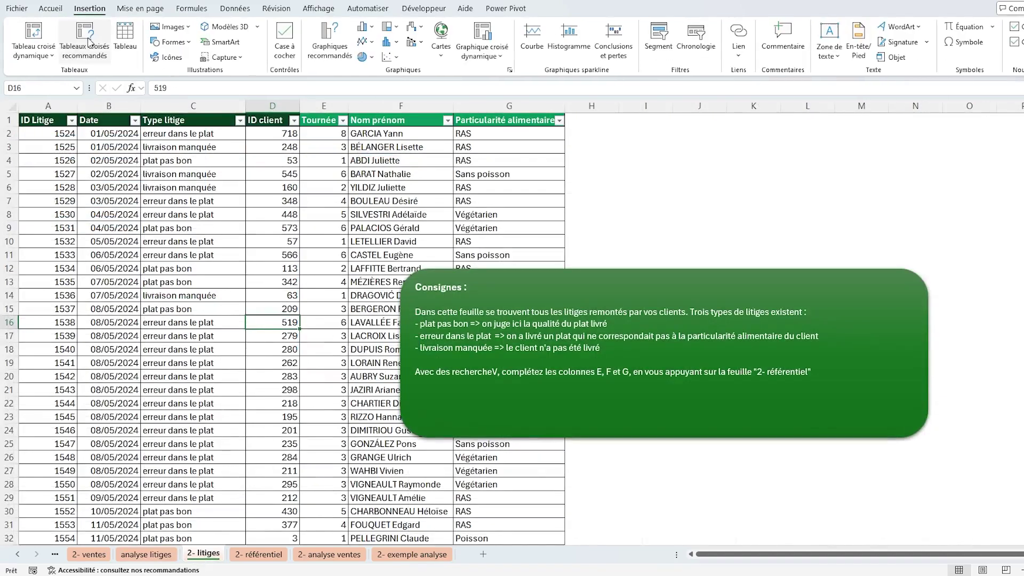
{"action": "left_click", "coordinate": [41, 34]}
{"action": "left_click", "coordinate": [222, 283]}
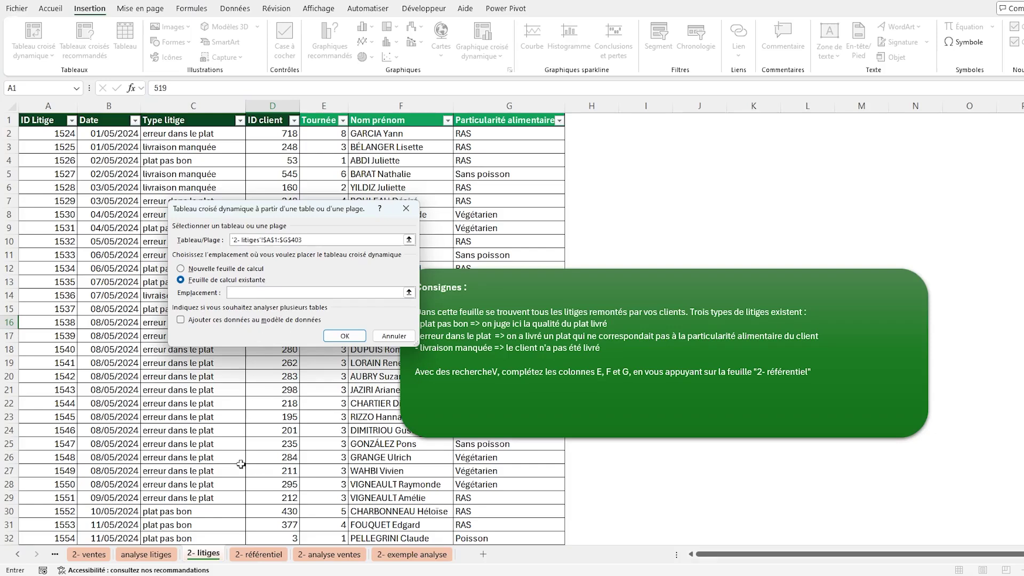
{"action": "left_click", "coordinate": [151, 555]}
{"action": "left_click", "coordinate": [59, 281]}
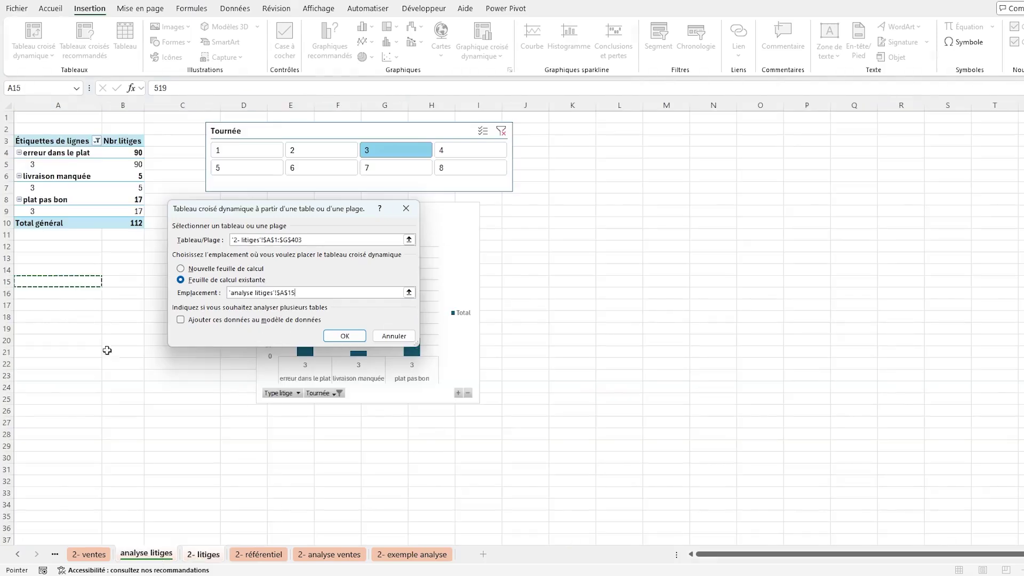
{"action": "left_click", "coordinate": [345, 335]}
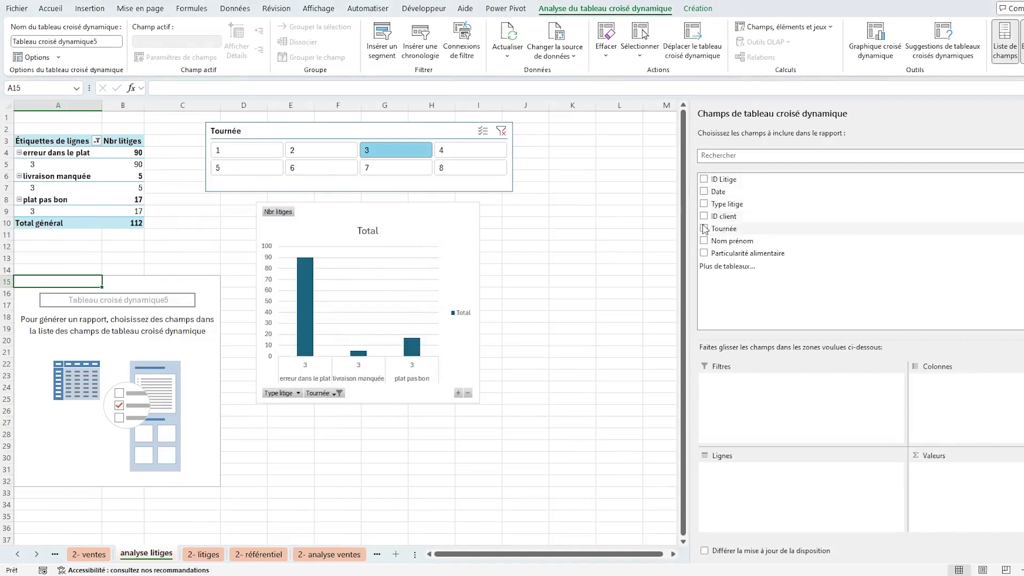
- Set the new pivot table's rows to Particularité alimentaire and Type litige, with ID Litige as its values
{"action": "left_click", "coordinate": [705, 255]}
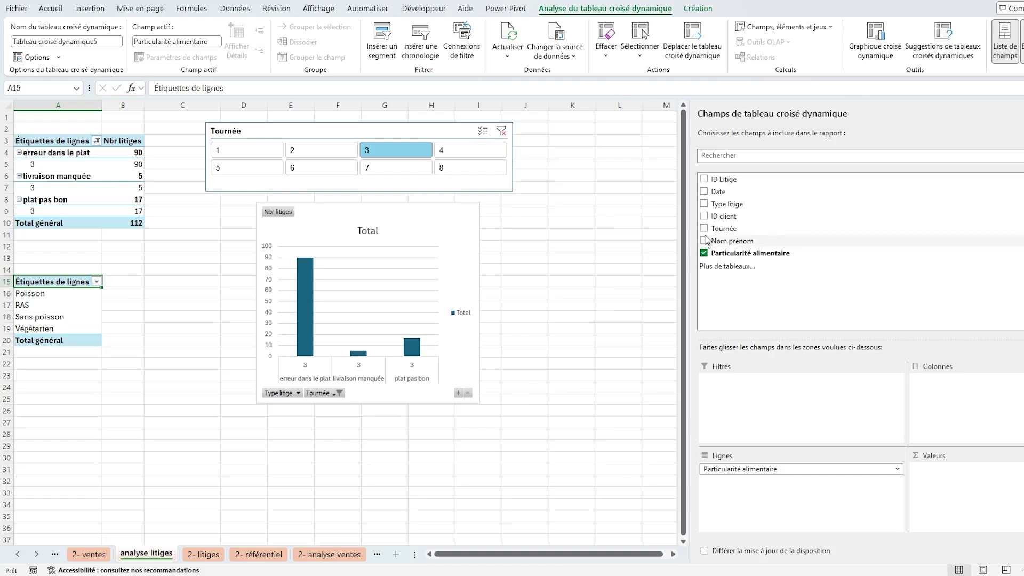
{"action": "left_click", "coordinate": [705, 203]}
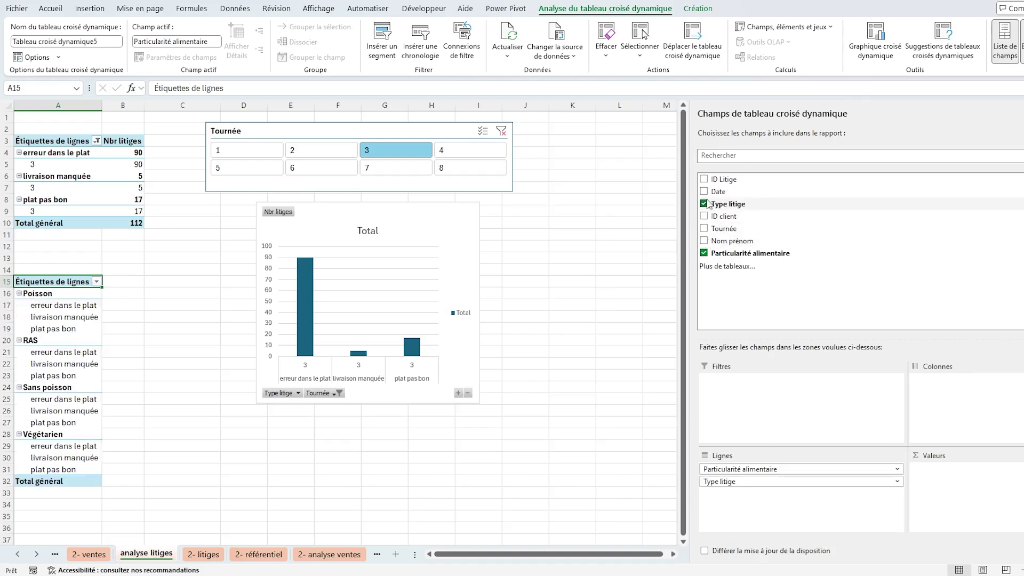
{"action": "left_click_drag", "start_coordinate": [716, 179], "coordinate": [961, 469]}
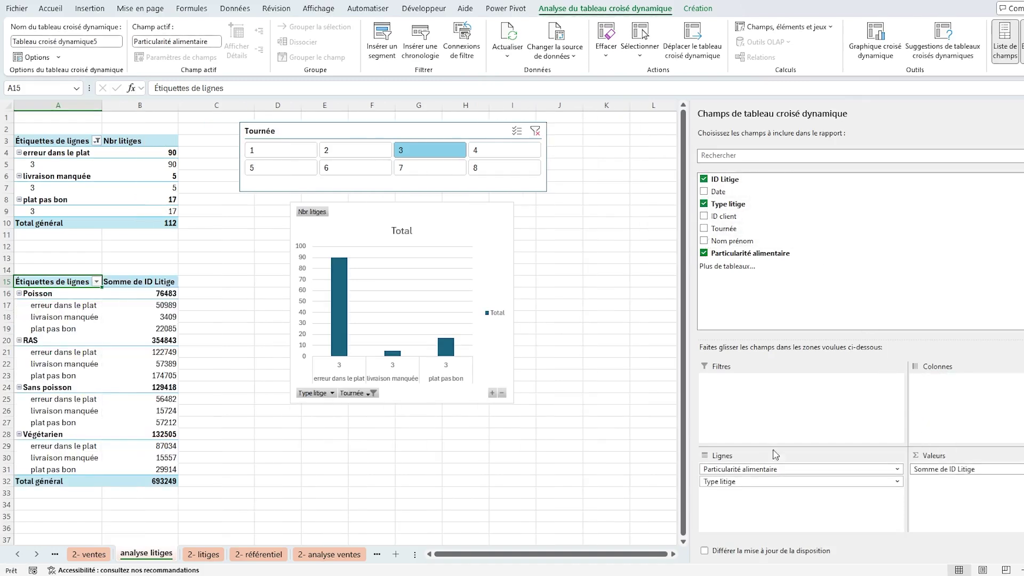
- Summarize the second pivot table's ID Litige values by count (NB) instead of sum
{"action": "left_click", "coordinate": [130, 317]}
{"action": "right_click", "coordinate": [151, 318]}
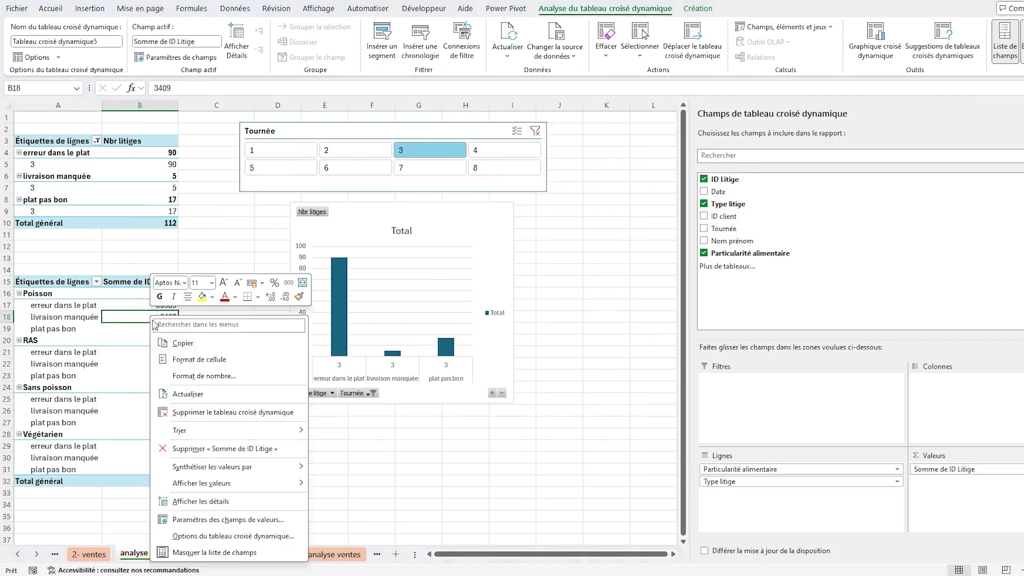
{"action": "mouse_move", "coordinate": [264, 469]}
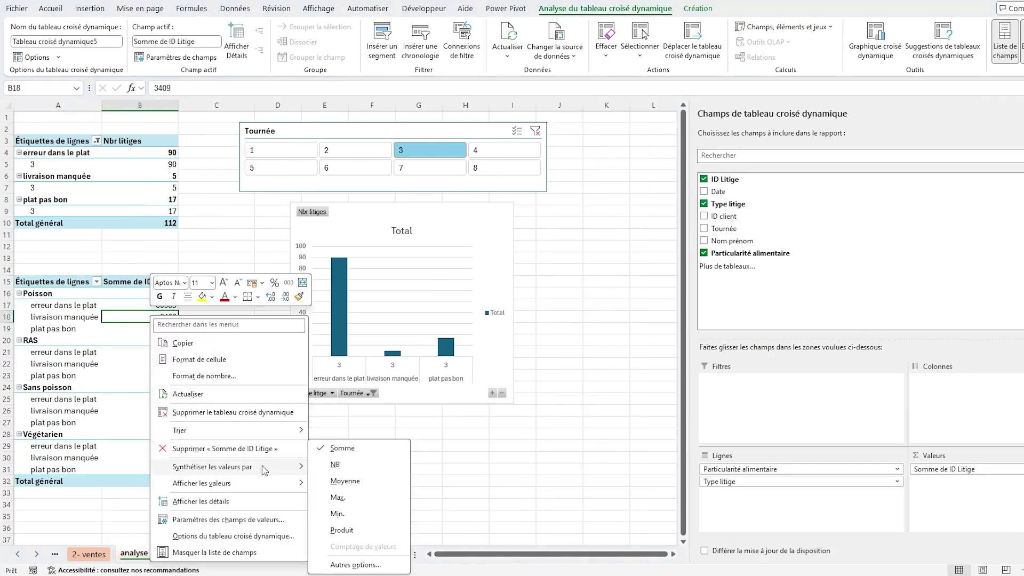
{"action": "left_click", "coordinate": [336, 465]}
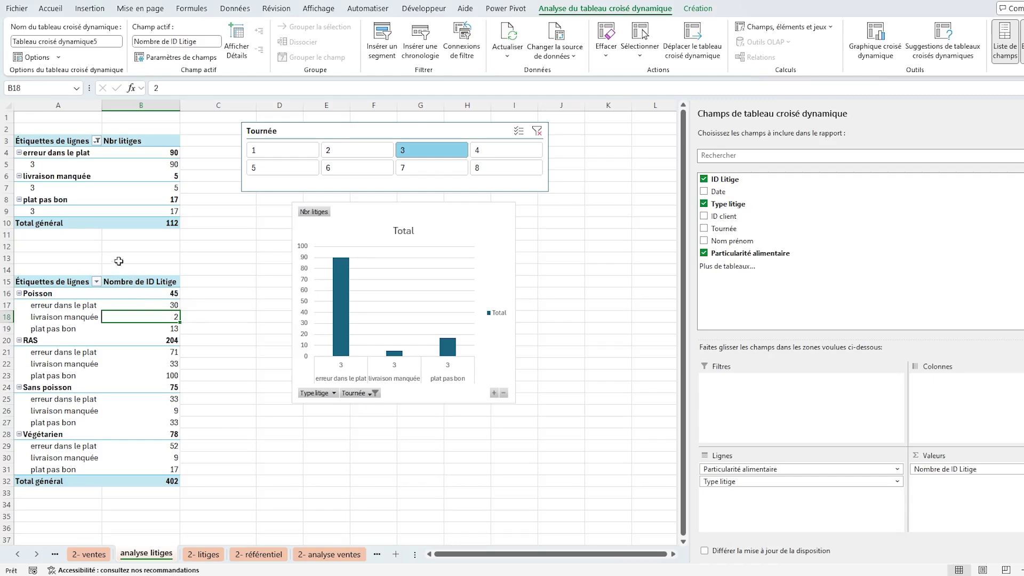
- Move the dispute chart slightly closer to the pivot tables
{"action": "left_click", "coordinate": [59, 246]}
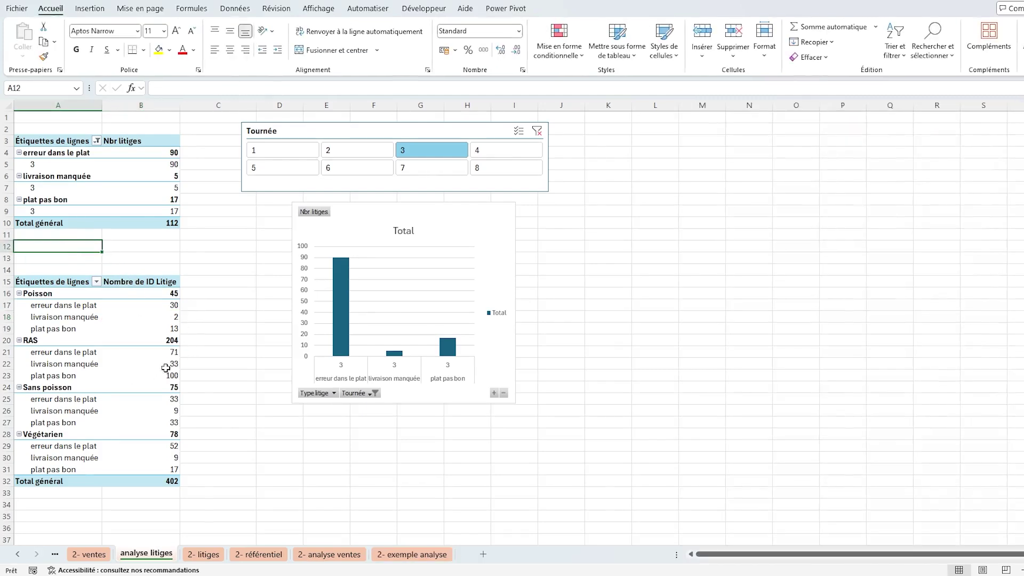
{"action": "left_click", "coordinate": [165, 364]}
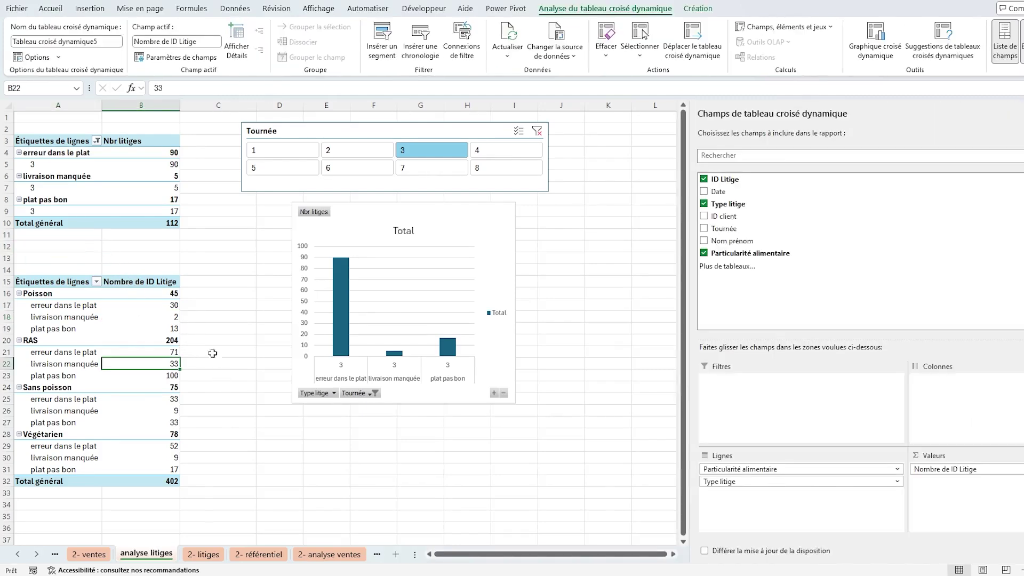
{"action": "left_click_drag", "start_coordinate": [354, 218], "coordinate": [342, 222]}
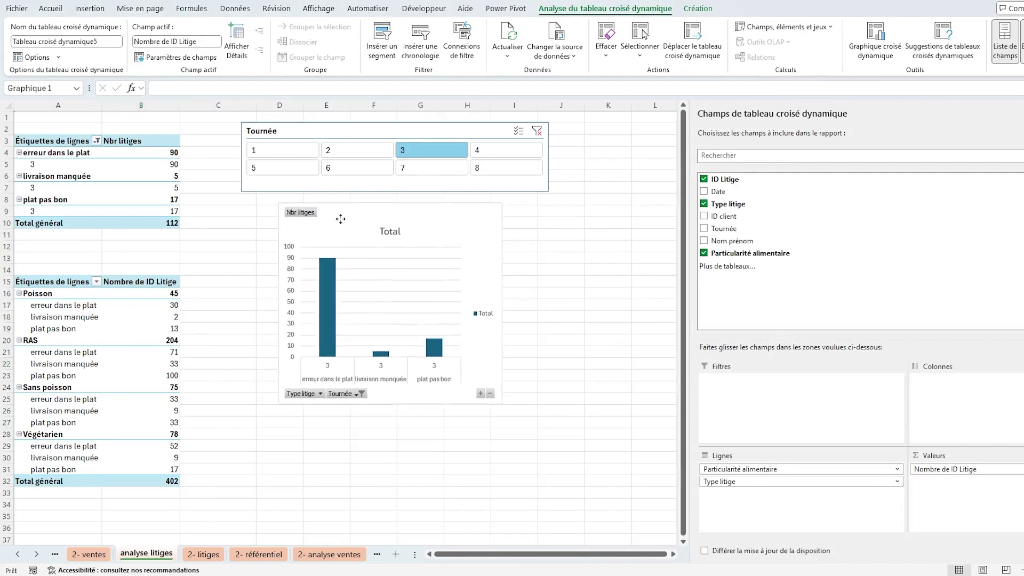
- Examine the Végétarien and RAS dispute counts by type in the second pivot table
{"action": "left_click", "coordinate": [72, 446]}
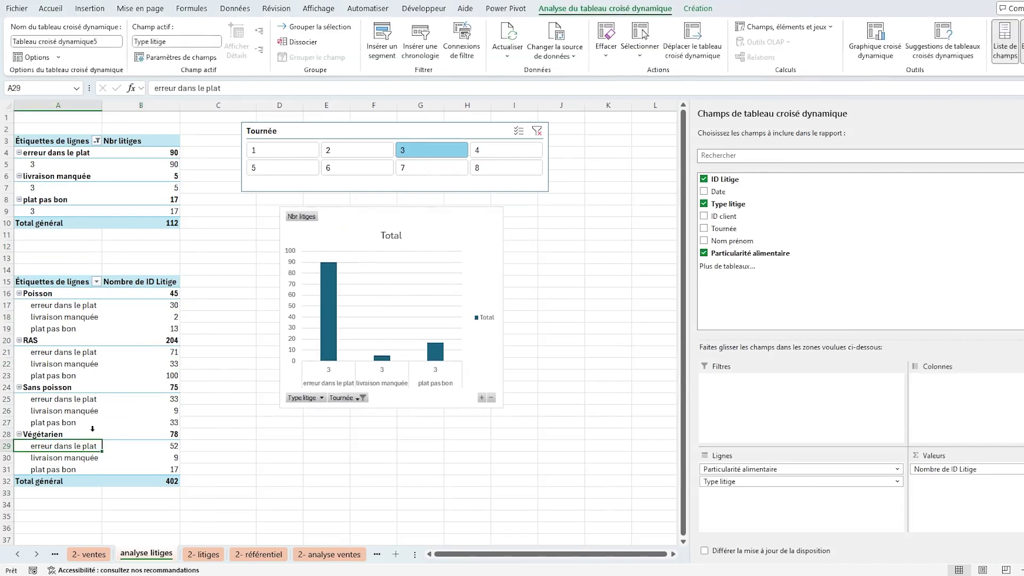
{"action": "left_click", "coordinate": [92, 429]}
{"action": "left_click", "coordinate": [143, 436]}
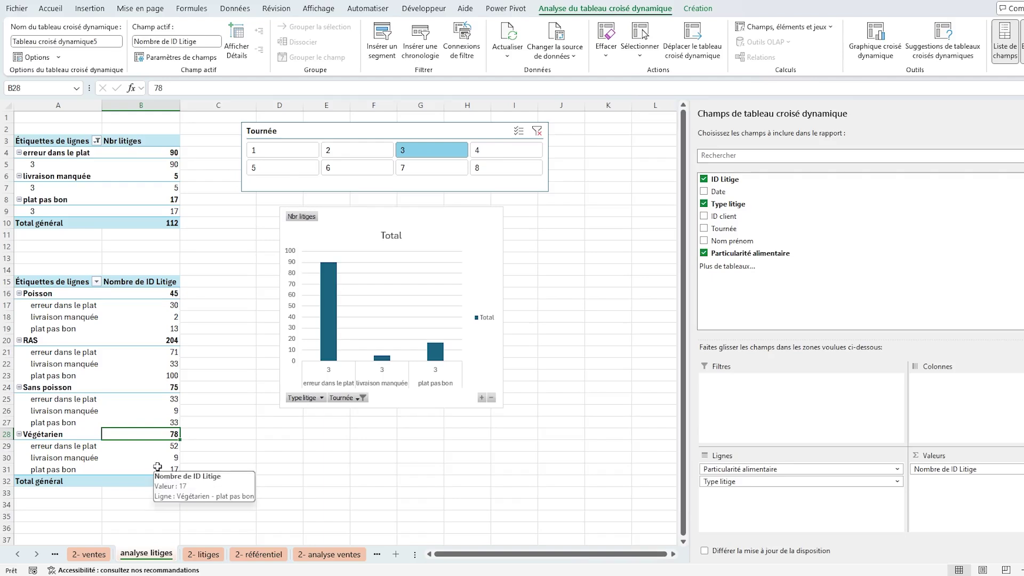
{"action": "left_click", "coordinate": [154, 447]}
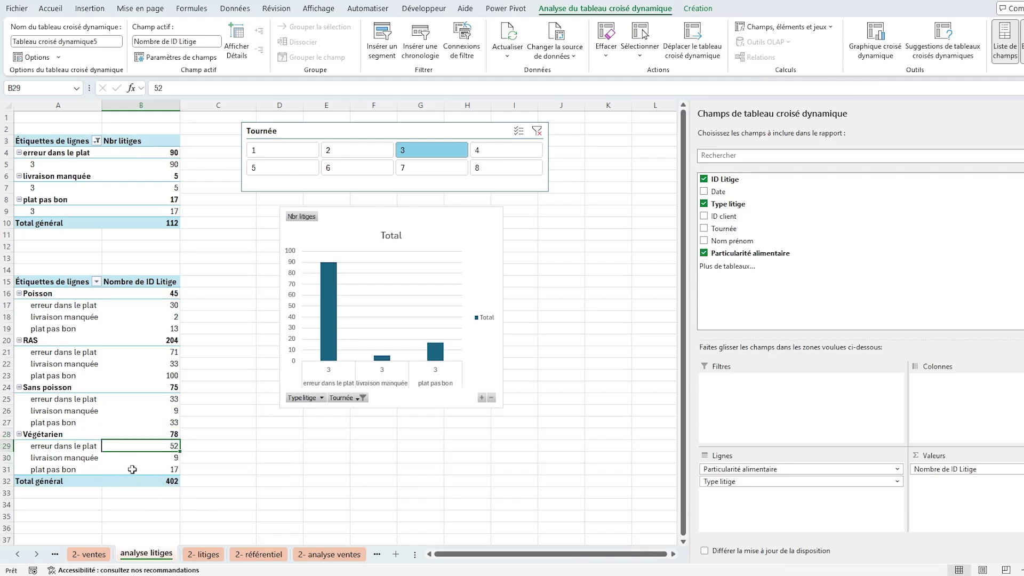
{"action": "left_click", "coordinate": [154, 473]}
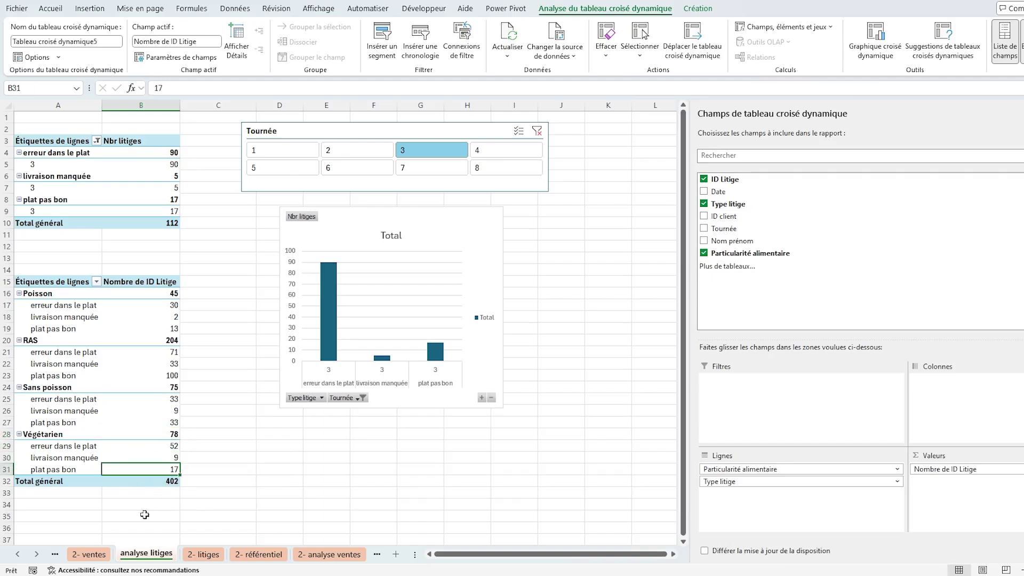
{"action": "left_click", "coordinate": [155, 448]}
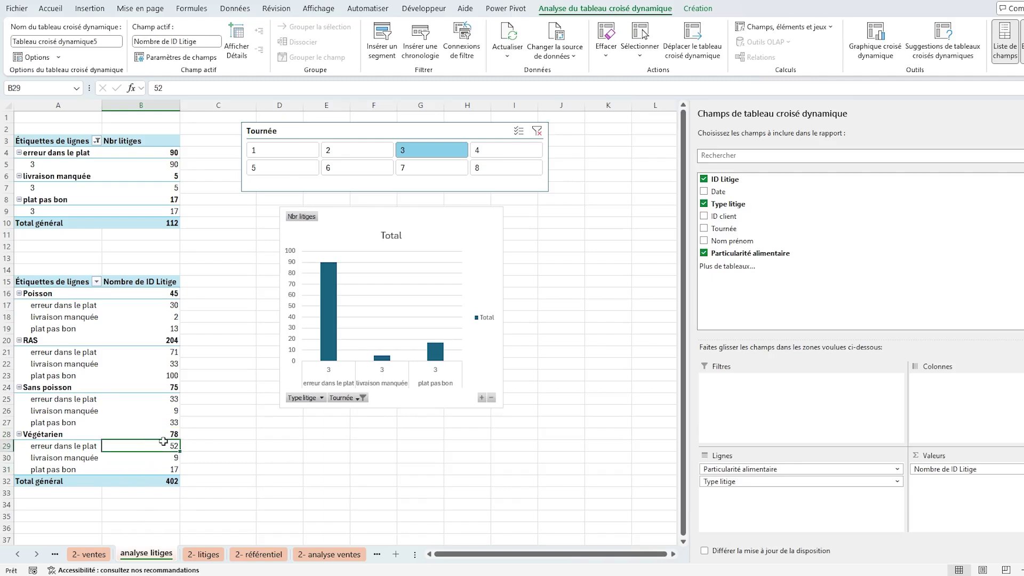
{"action": "left_click", "coordinate": [163, 435]}
{"action": "left_click", "coordinate": [136, 340]}
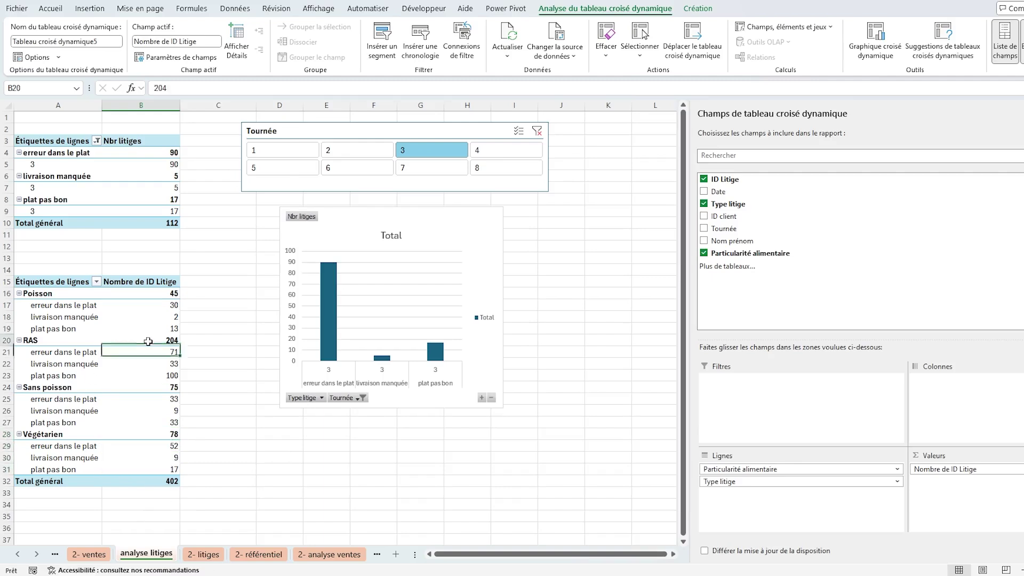
- Check the October client counts per food particularity on the "2- analyse ventes" sheet
{"action": "left_click", "coordinate": [207, 555]}
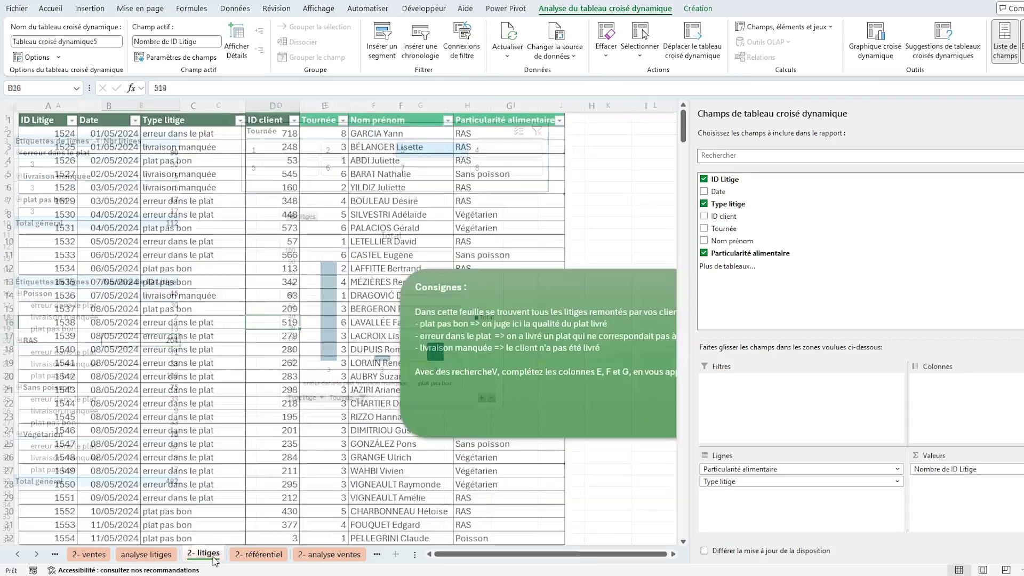
{"action": "left_click", "coordinate": [314, 556]}
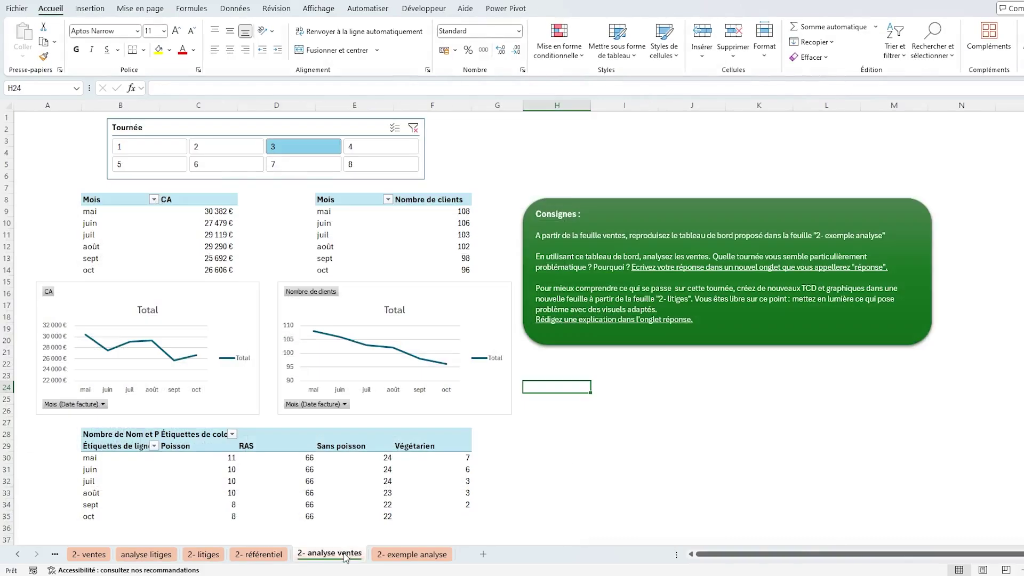
{"action": "scroll", "coordinate": [304, 362], "scroll_direction": "down", "scroll_amount": 1}
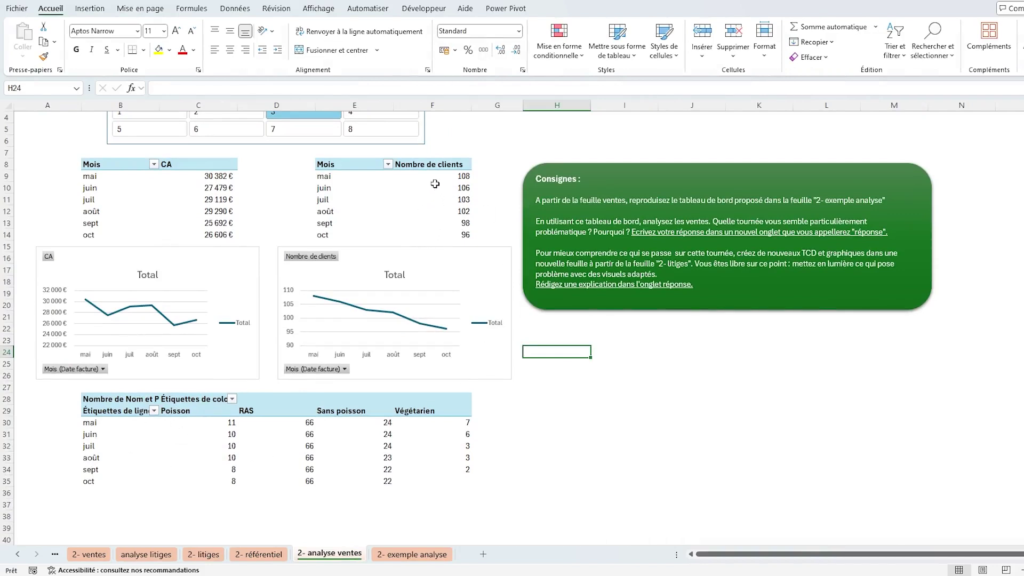
{"action": "left_click_drag", "start_coordinate": [91, 482], "coordinate": [437, 475]}
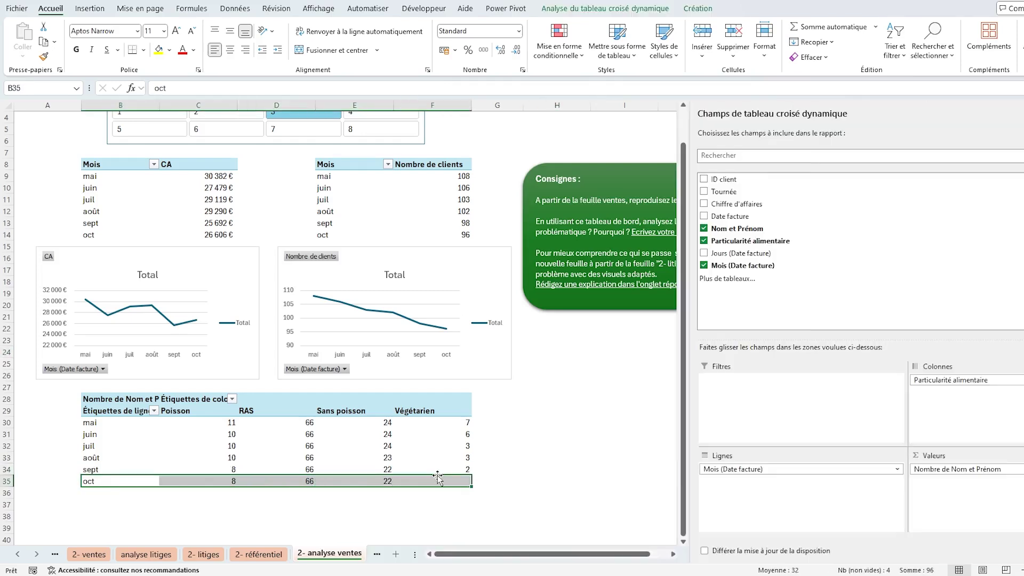
{"action": "left_click", "coordinate": [307, 482]}
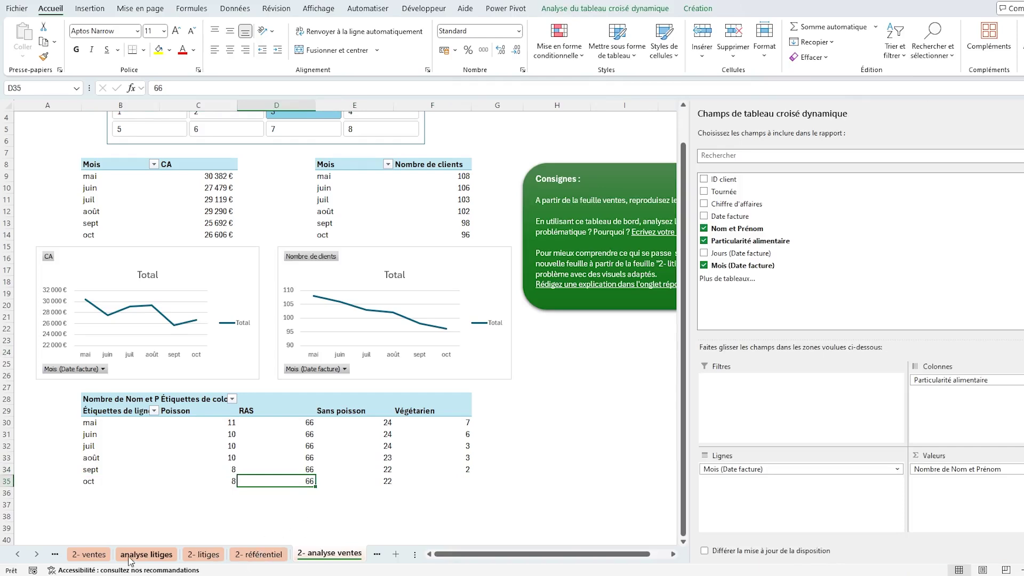
- Compare the RAS and Végétarien dispute breakdowns on the "analyse litiges" sheet
{"action": "left_click", "coordinate": [145, 555]}
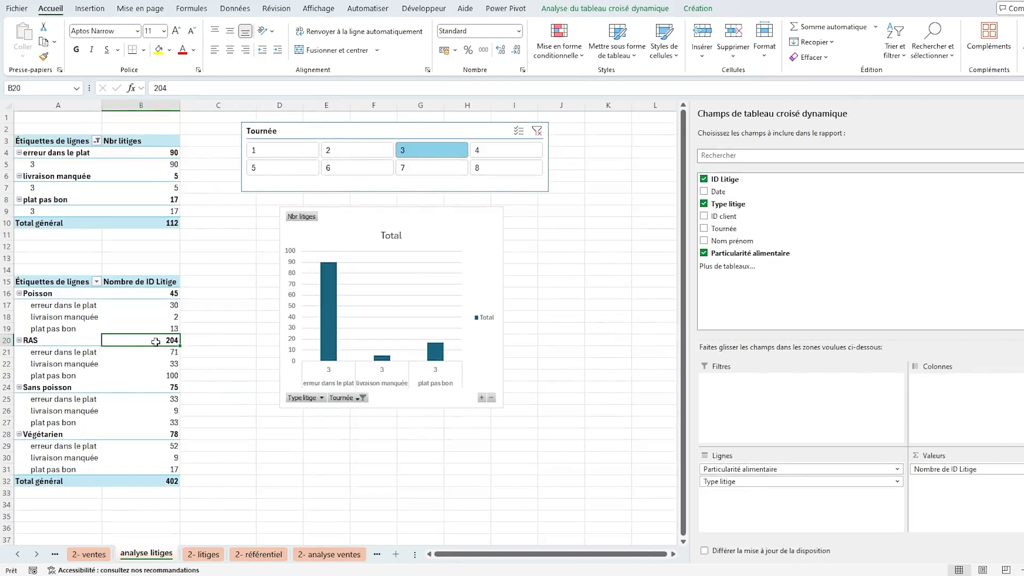
{"action": "left_click_drag", "start_coordinate": [158, 352], "coordinate": [162, 379]}
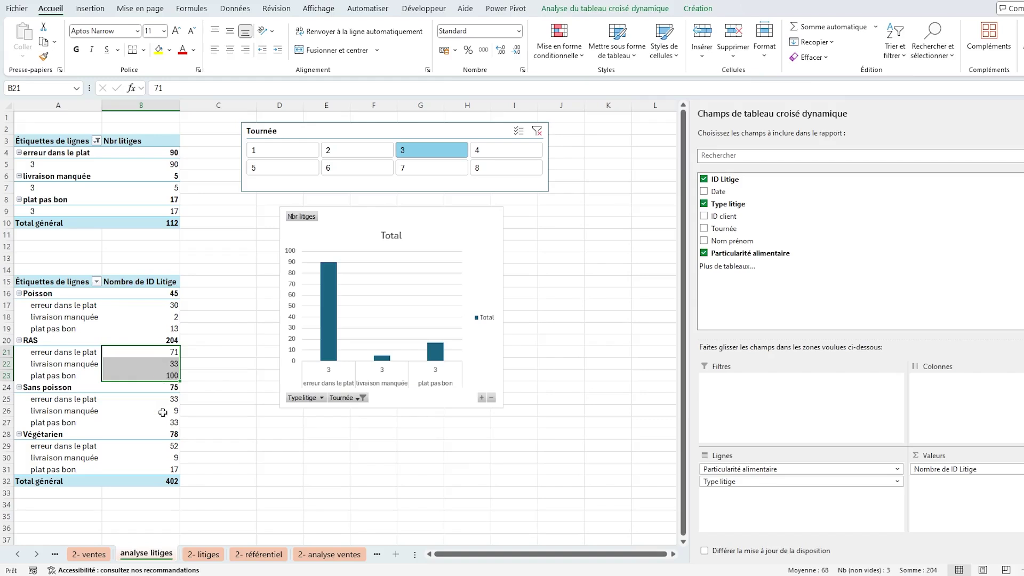
{"action": "left_click_drag", "start_coordinate": [165, 437], "coordinate": [168, 466]}
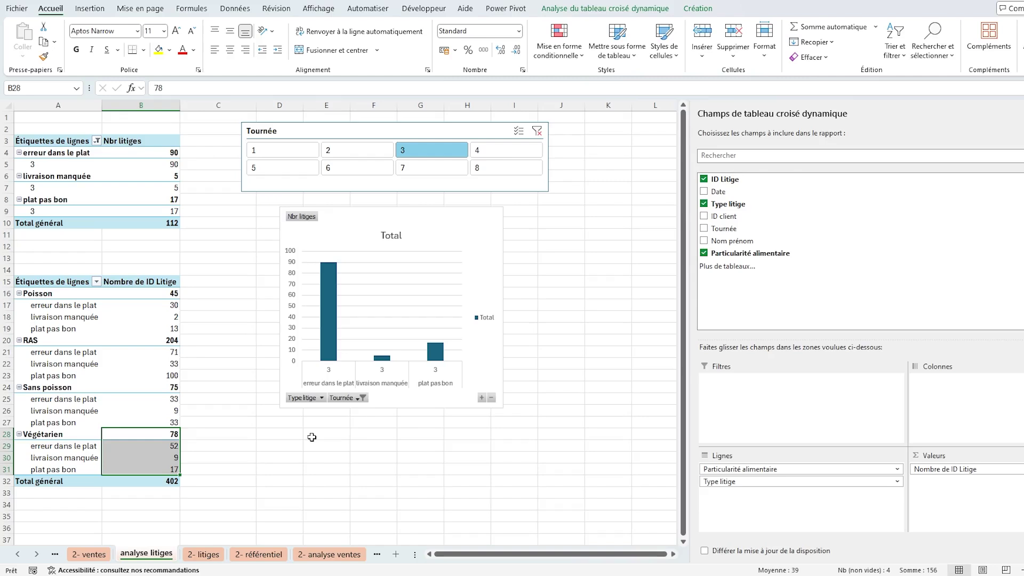
{"action": "left_click", "coordinate": [346, 419]}
{"action": "left_click", "coordinate": [379, 433]}
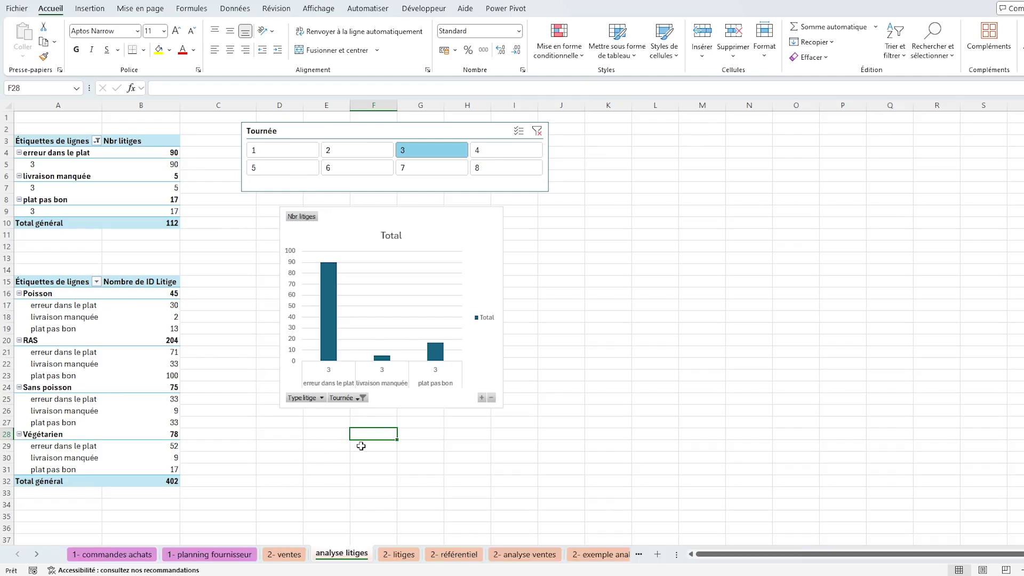
- Review the client name, invoice date and food particularity columns on the "2- ventes" sheet for the bonus question
{"action": "left_click", "coordinate": [287, 557]}
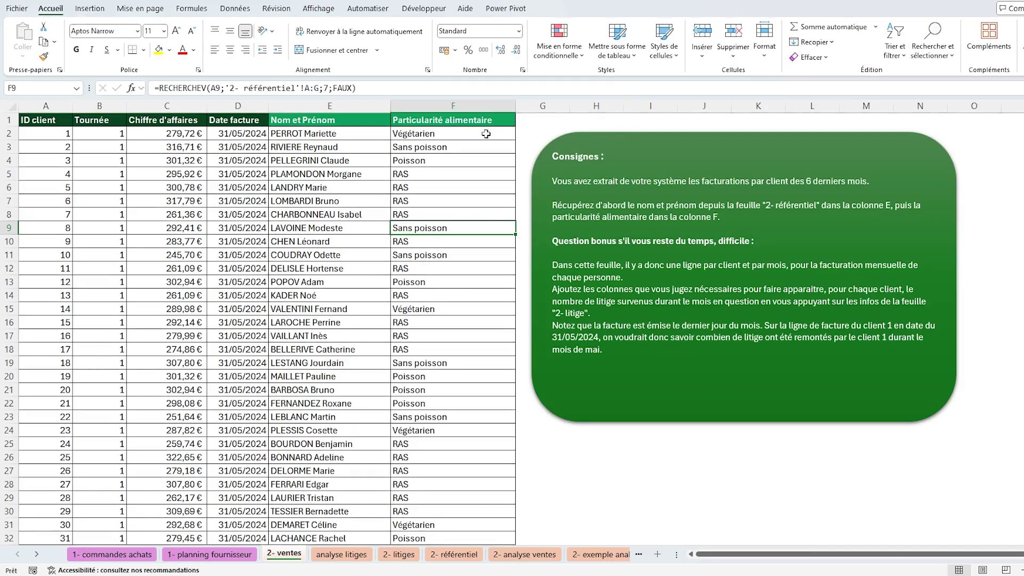
{"action": "left_click", "coordinate": [510, 134]}
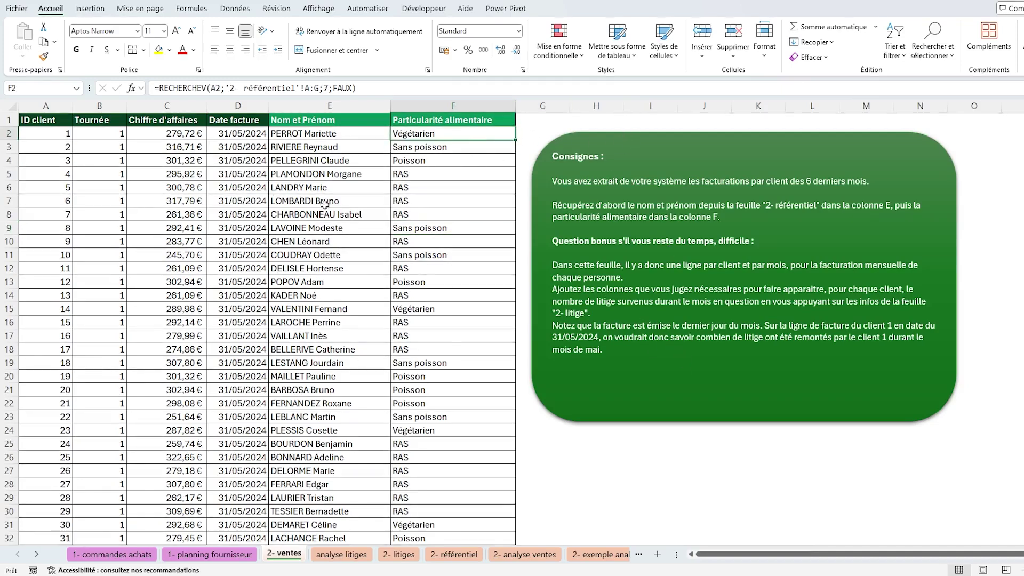
{"action": "left_click", "coordinate": [350, 138]}
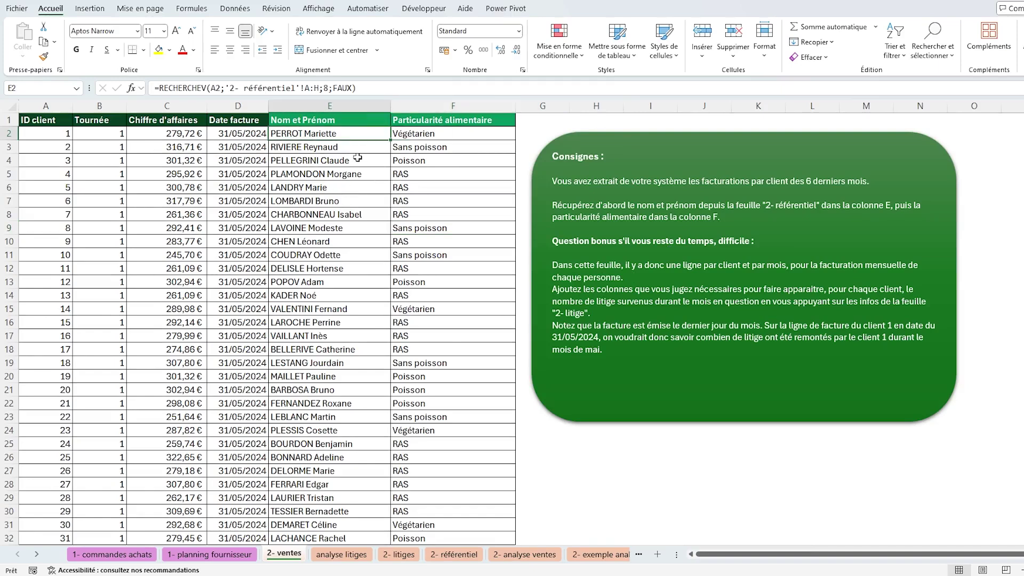
{"action": "left_click", "coordinate": [358, 147]}
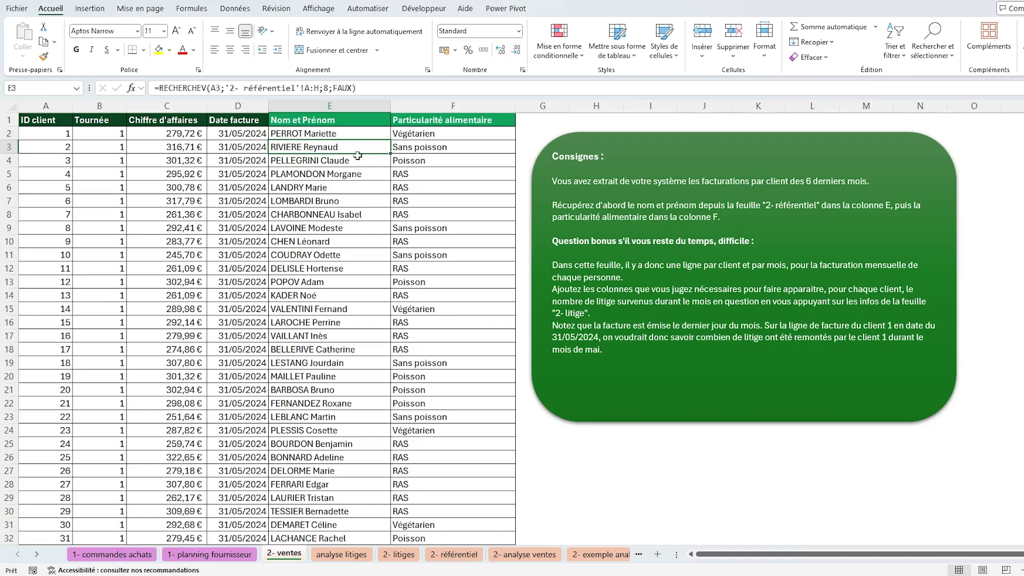
{"action": "left_click", "coordinate": [356, 160]}
{"action": "left_click_drag", "start_coordinate": [231, 135], "coordinate": [237, 282]}
{"action": "left_click", "coordinate": [249, 140]}
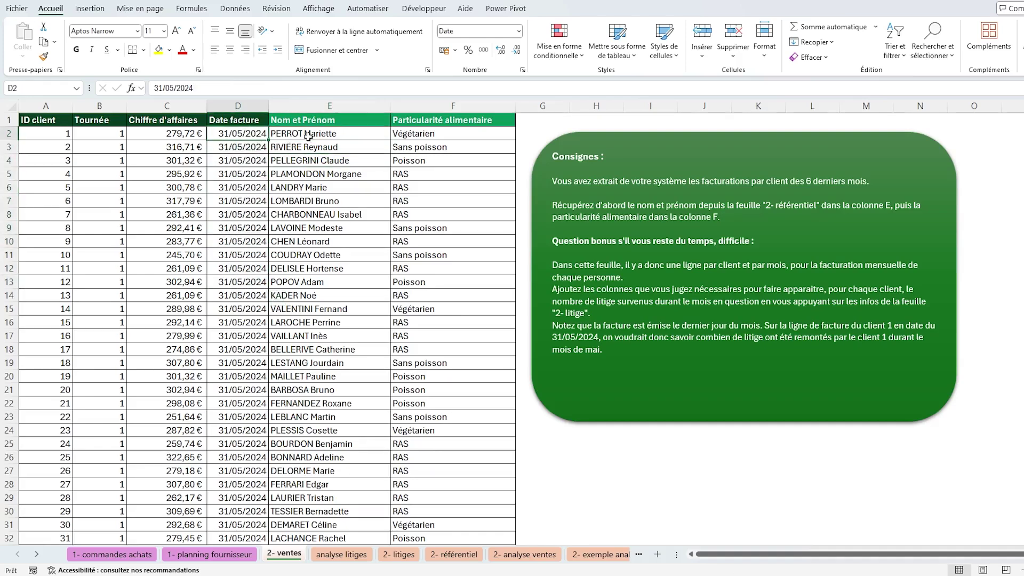
{"action": "left_click", "coordinate": [357, 132]}
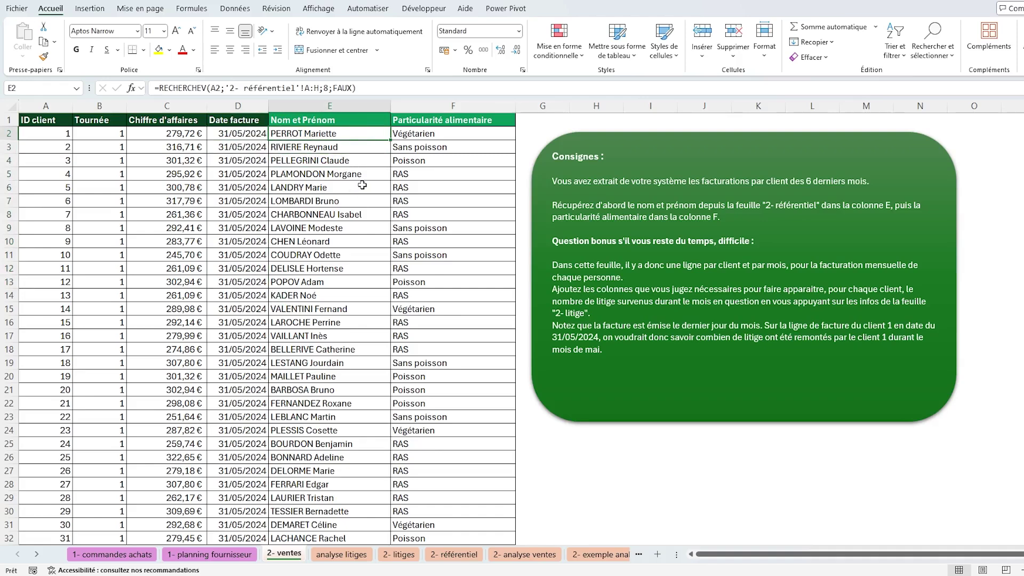
{"action": "left_click", "coordinate": [251, 138]}
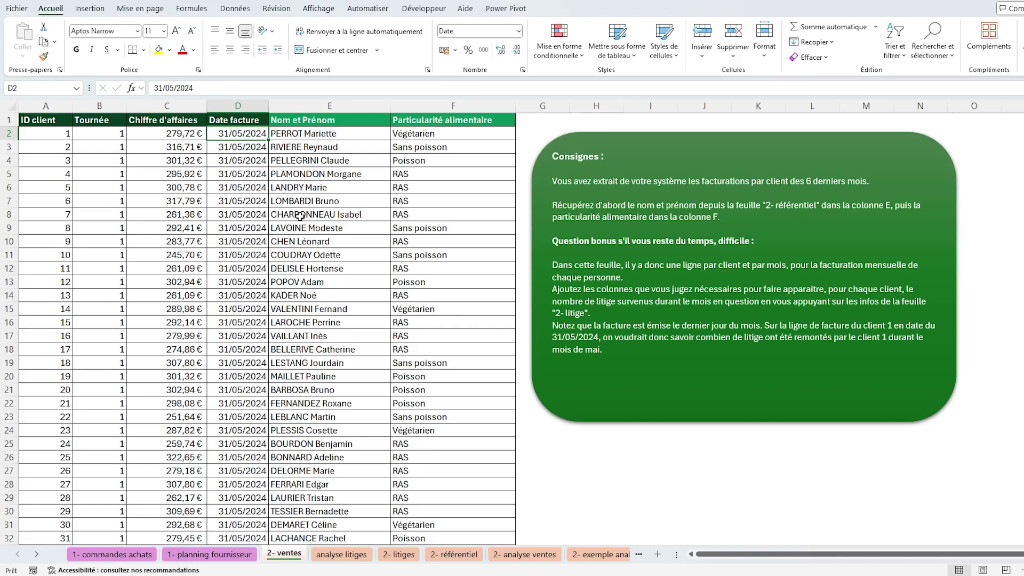
- Inspect the Date and Nom prénom columns on the "2- litiges" sheet as possible matching criteria
{"action": "left_click", "coordinate": [400, 556]}
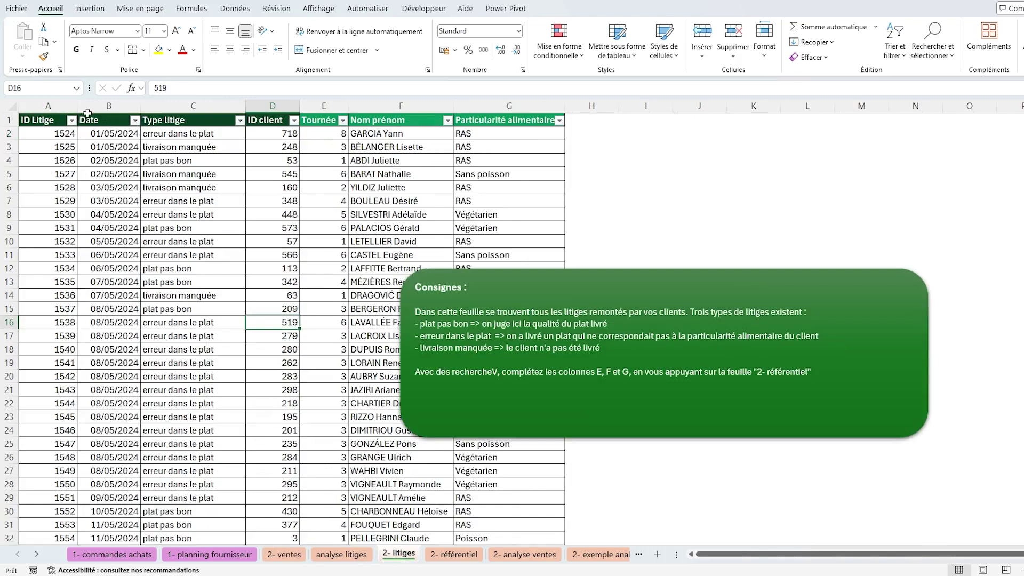
{"action": "left_click", "coordinate": [109, 105]}
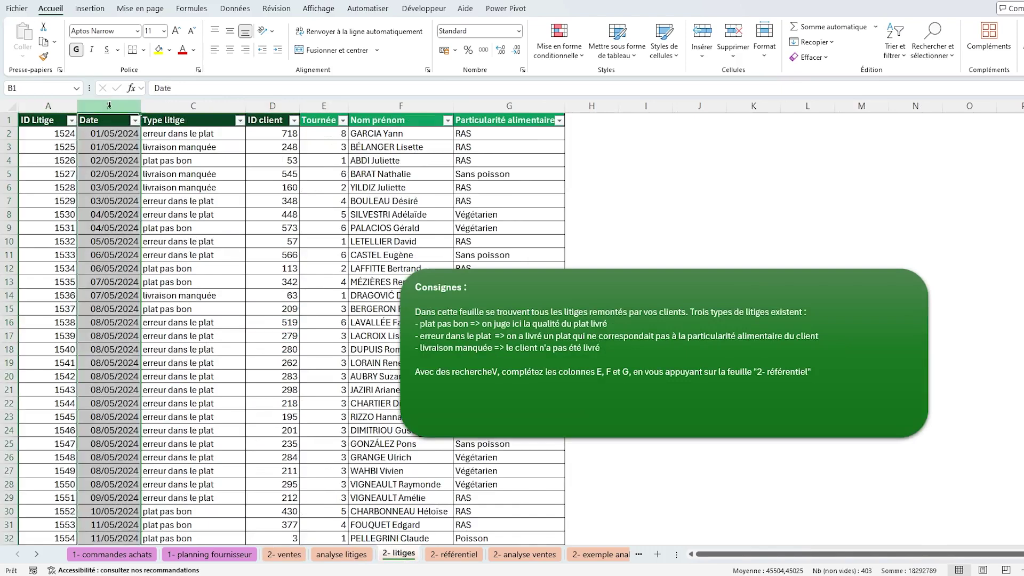
{"action": "left_click", "coordinate": [379, 106]}
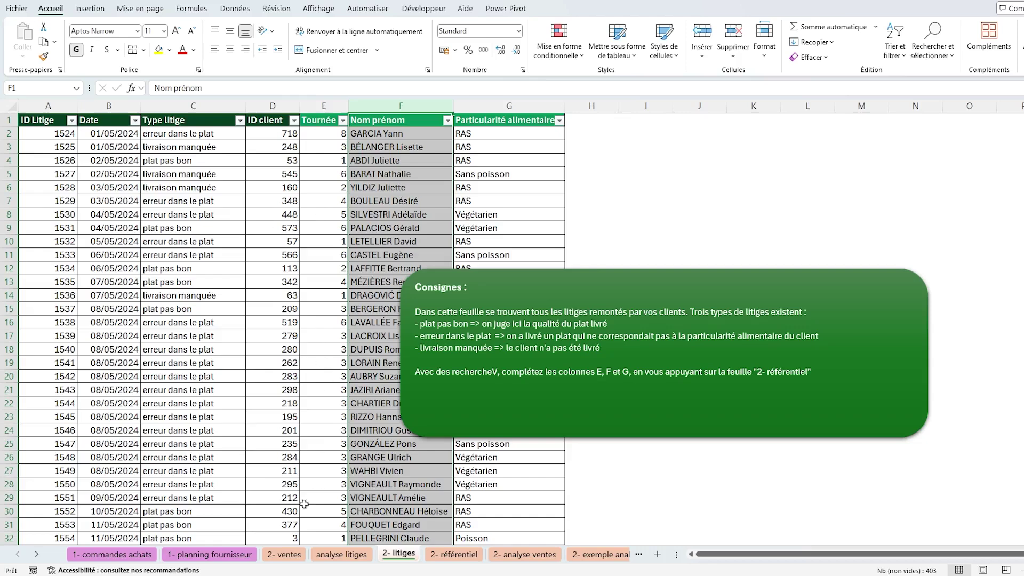
- Move the Consignes box on the "2- ventes" sheet further away from the sales table
{"action": "left_click", "coordinate": [282, 555]}
{"action": "left_click_drag", "start_coordinate": [454, 215], "coordinate": [453, 201]}
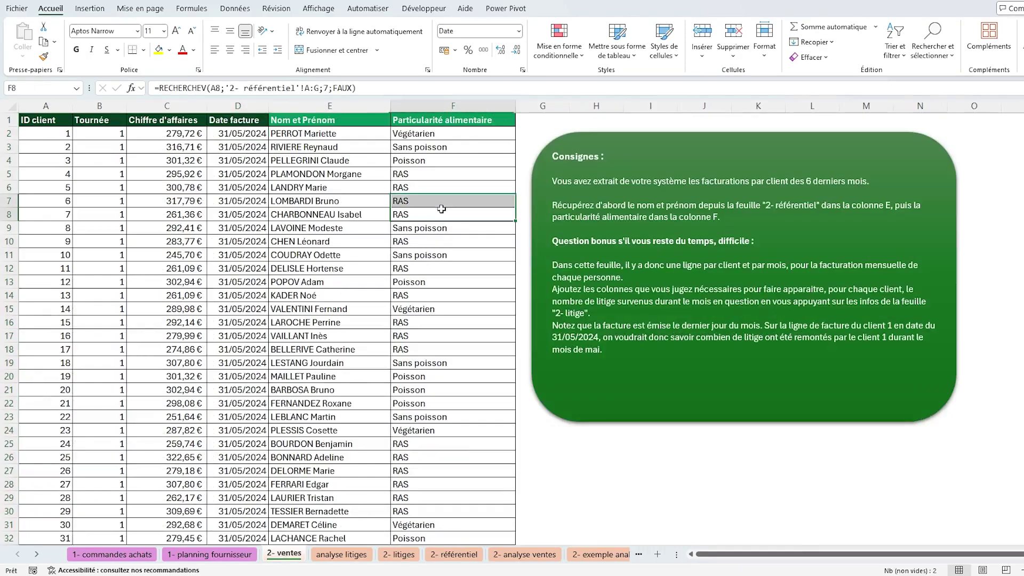
{"action": "left_click", "coordinate": [502, 135]}
{"action": "left_click", "coordinate": [496, 174]}
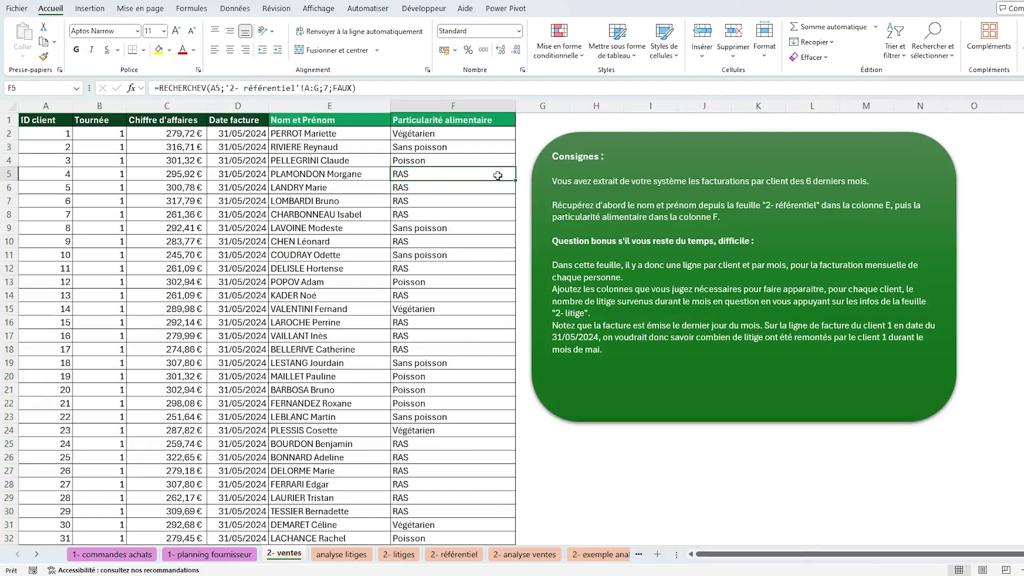
{"action": "left_click_drag", "start_coordinate": [608, 141], "coordinate": [661, 205]}
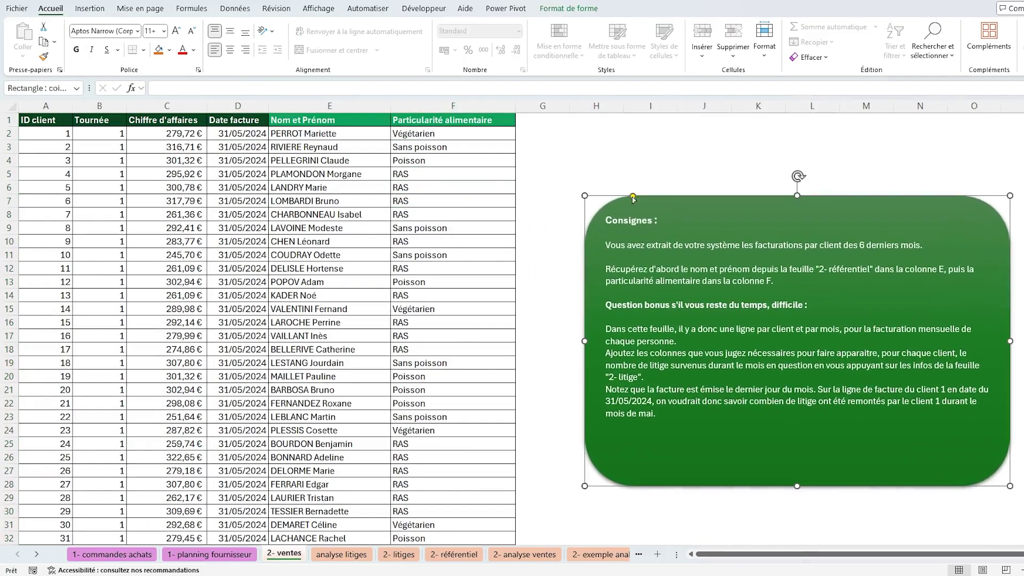
- Narrow the ID client, Tournée, Nom et Prénom and Particularité alimentaire columns, and shift the Consignes box slightly upward
{"action": "left_click_drag", "start_coordinate": [404, 105], "coordinate": [371, 110]}
{"action": "left_click_drag", "start_coordinate": [100, 105], "coordinate": [65, 103]}
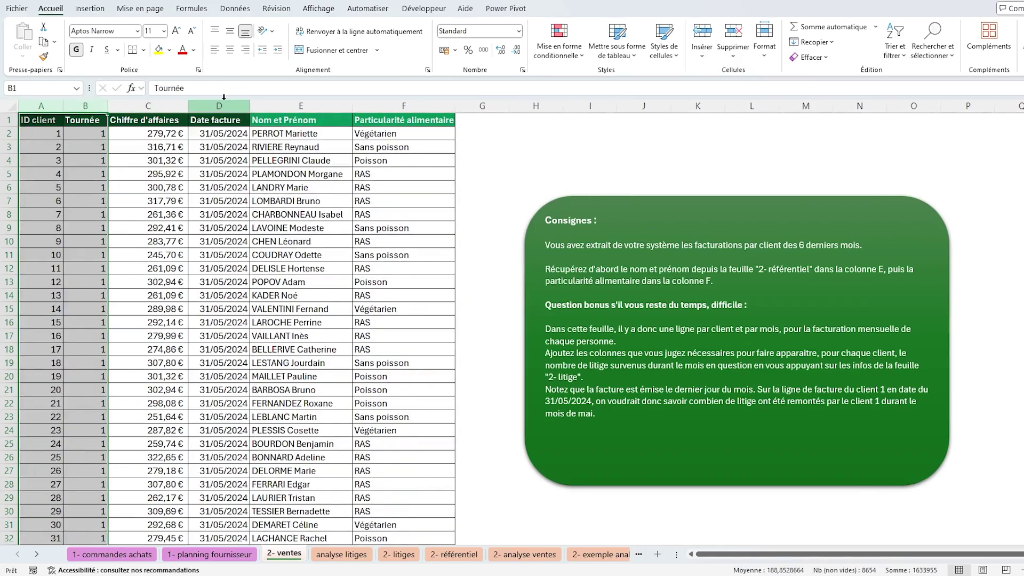
{"action": "left_click", "coordinate": [368, 146]}
{"action": "left_click_drag", "start_coordinate": [352, 105], "coordinate": [333, 105]}
{"action": "left_click_drag", "start_coordinate": [435, 106], "coordinate": [408, 106]}
{"action": "left_click", "coordinate": [443, 121]}
{"action": "left_click_drag", "start_coordinate": [559, 205], "coordinate": [587, 193]}
{"action": "left_click", "coordinate": [445, 122]}
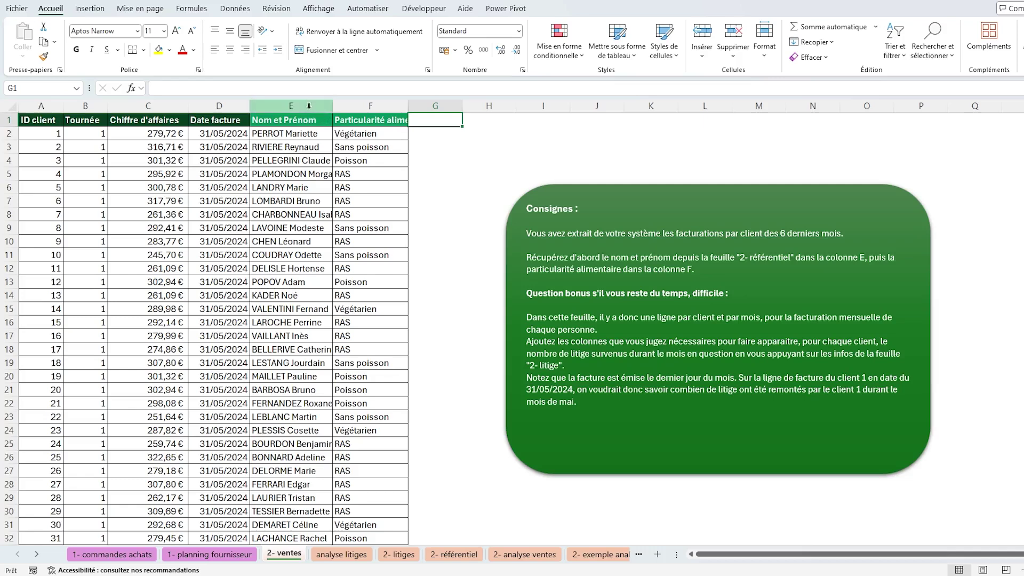
- Examine the ID client, Date facture and Nom et Prénom columns as criteria for counting each client's monthly disputes
{"action": "left_click", "coordinate": [307, 105]}
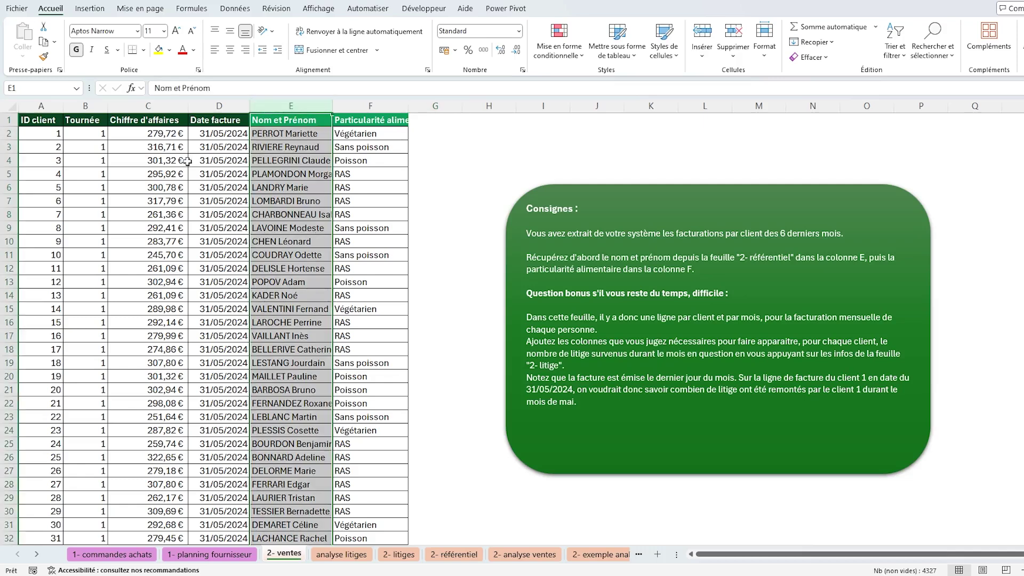
{"action": "left_click", "coordinate": [46, 108]}
{"action": "left_click", "coordinate": [291, 106]}
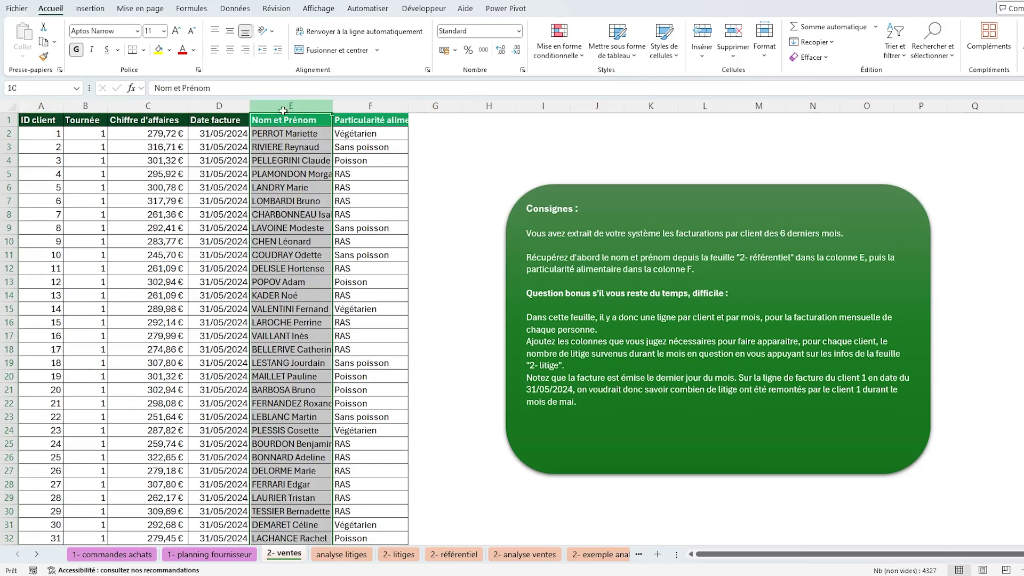
{"action": "left_click", "coordinate": [223, 106]}
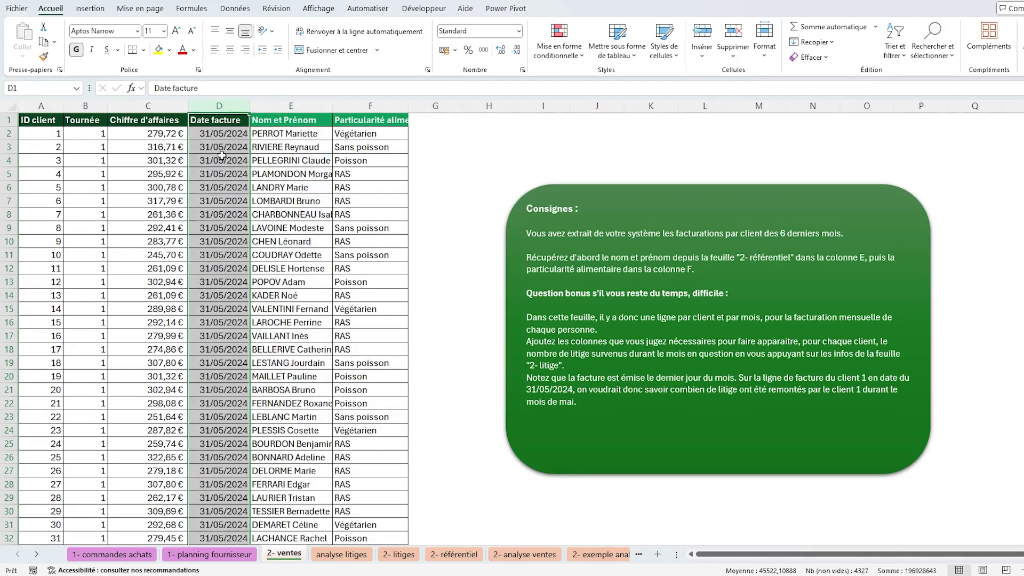
{"action": "left_click", "coordinate": [268, 106]}
{"action": "left_click", "coordinate": [41, 106]}
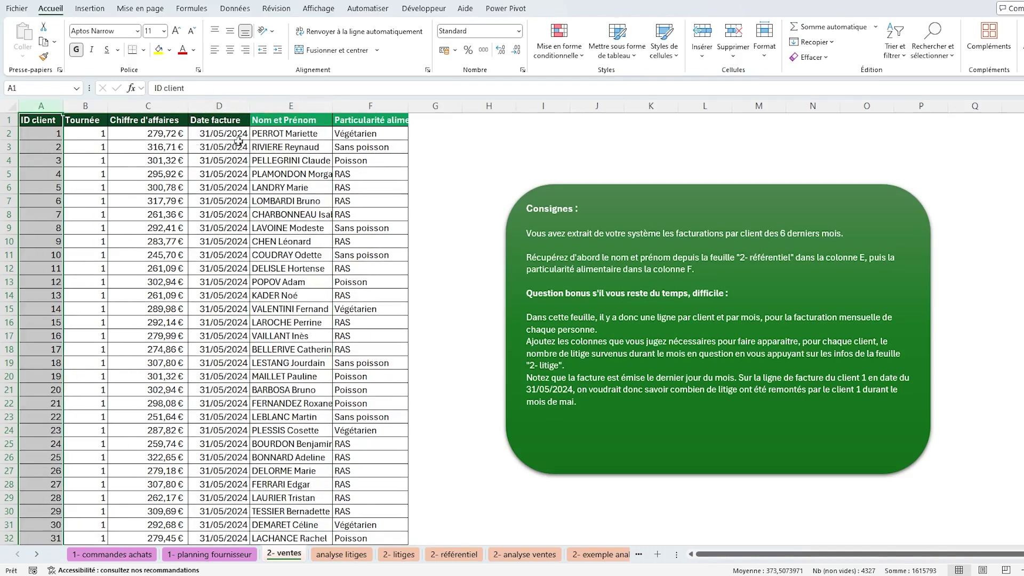
{"action": "left_click", "coordinate": [287, 137]}
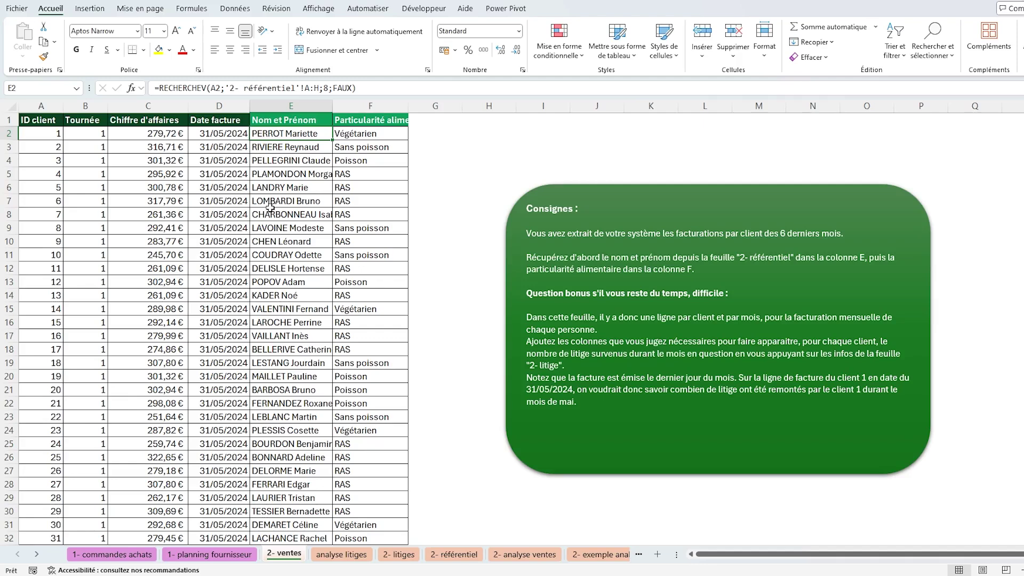
- Add a "Mois" column in G1 of "2- ventes" and enter =MOIS(D2) in G2 to extract the invoice month
{"action": "left_click", "coordinate": [47, 107]}
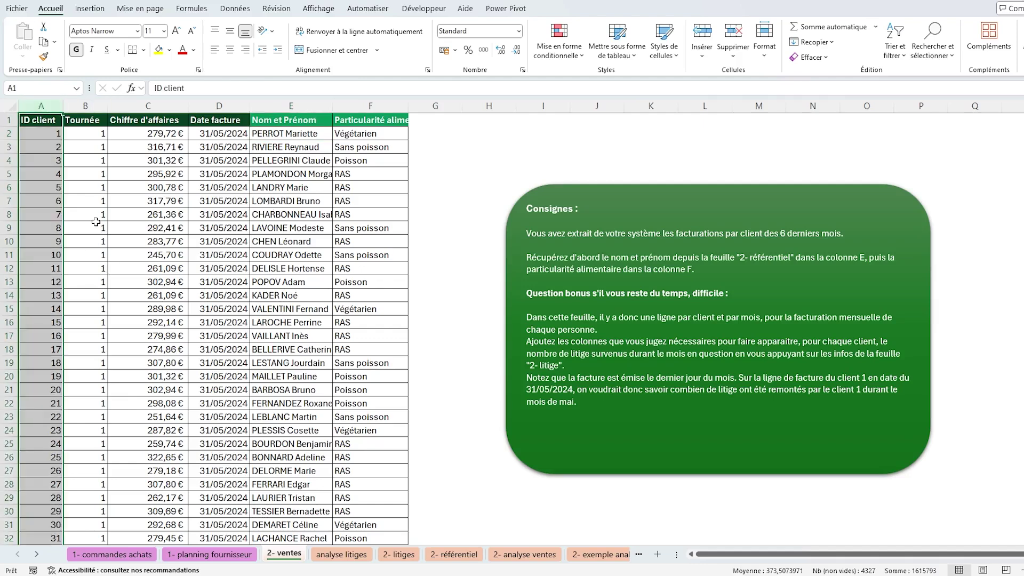
{"action": "left_click", "coordinate": [432, 120]}
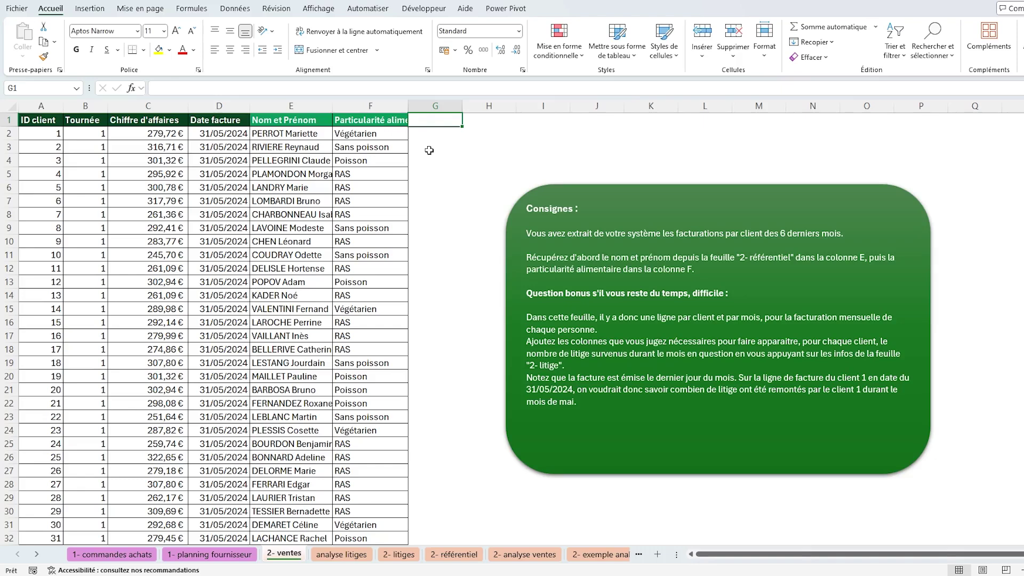
{"action": "type", "text": "Mois"}
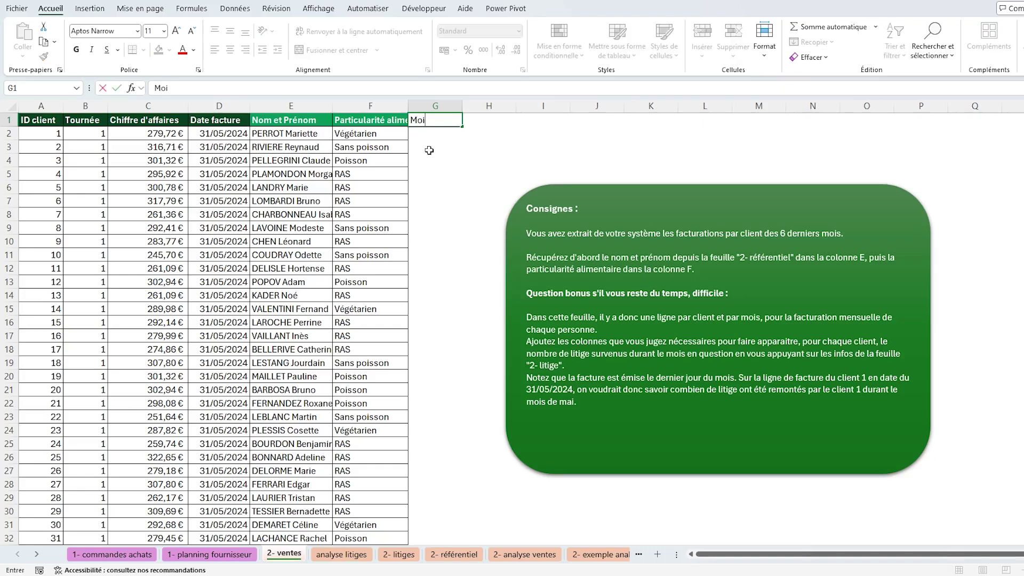
{"action": "key", "text": "Return"}
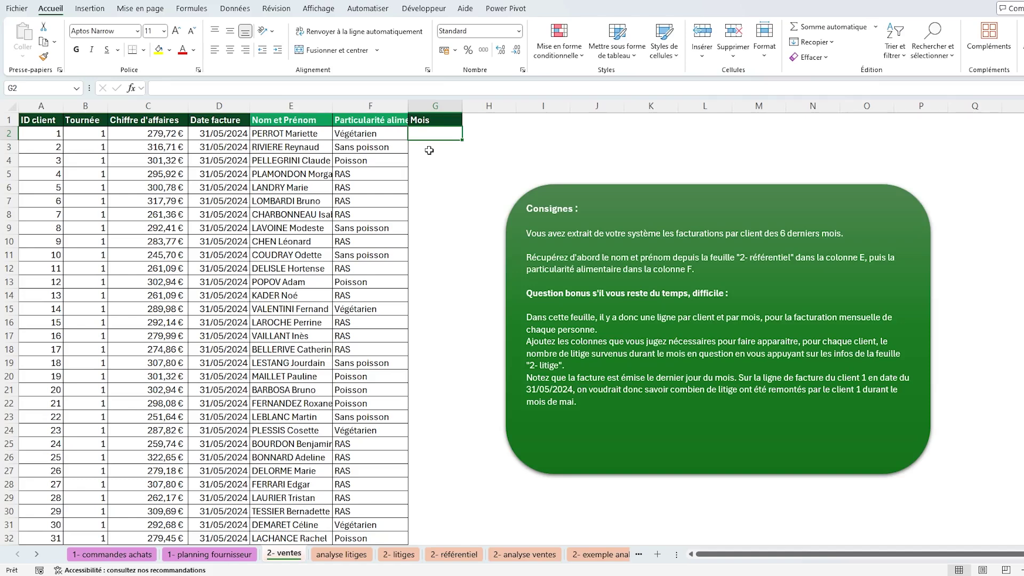
{"action": "type", "text": "=mois("}
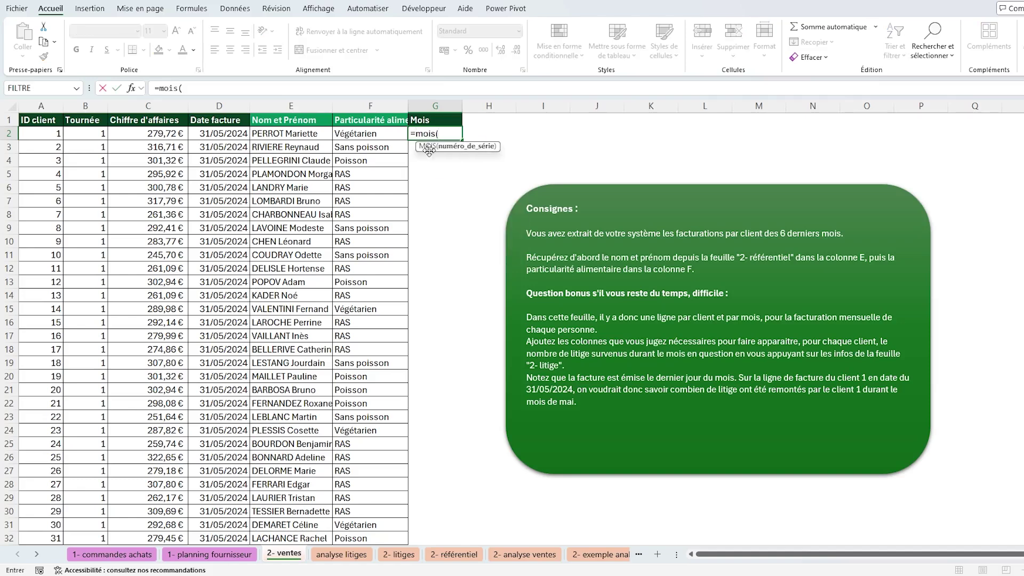
{"action": "left_click", "coordinate": [242, 137]}
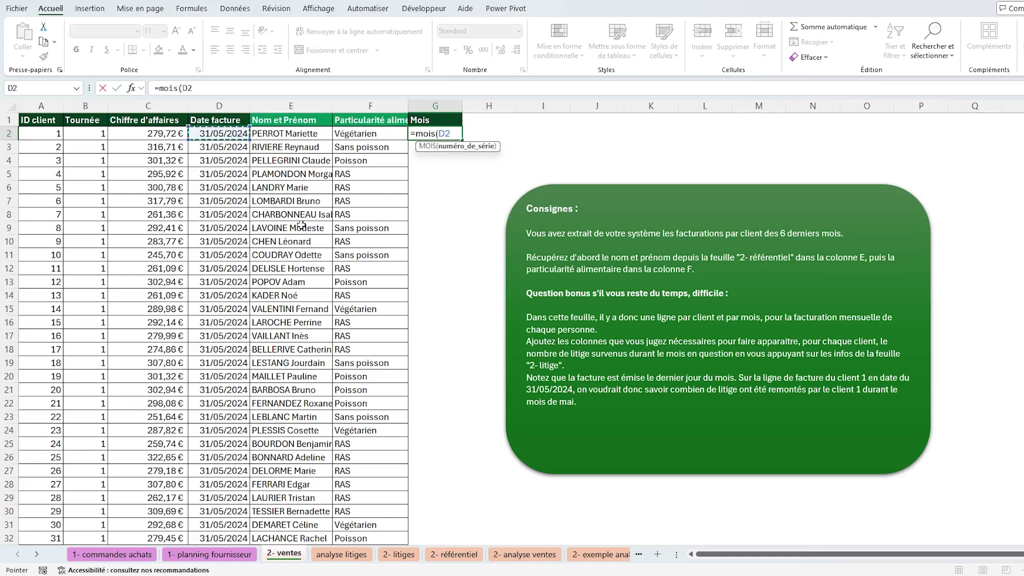
{"action": "type", "text": ")"}
{"action": "key", "text": "Return"}
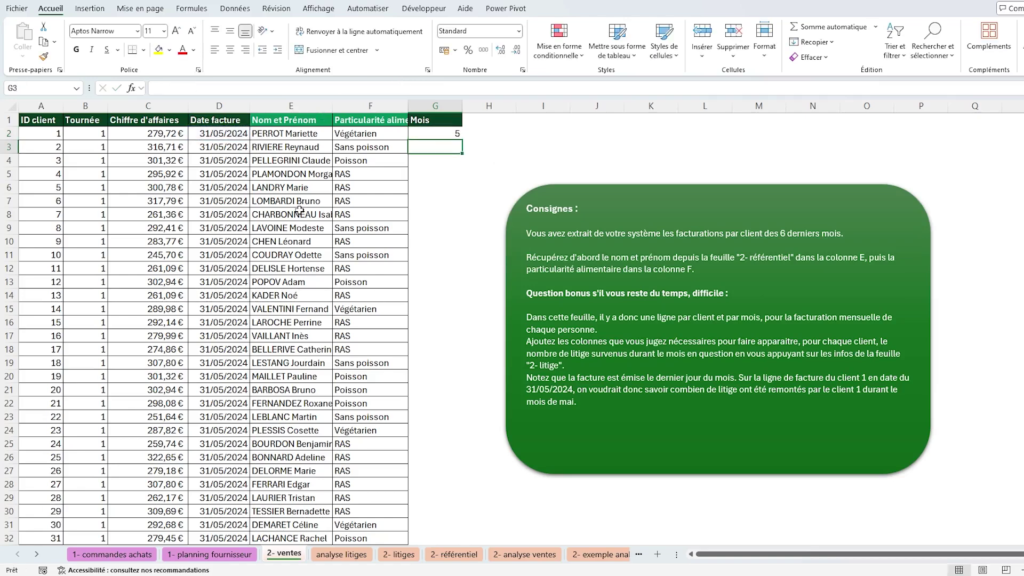
- Fill the month formula down column G to the end of the sales table and fit the column width to its content
{"action": "left_click", "coordinate": [453, 136]}
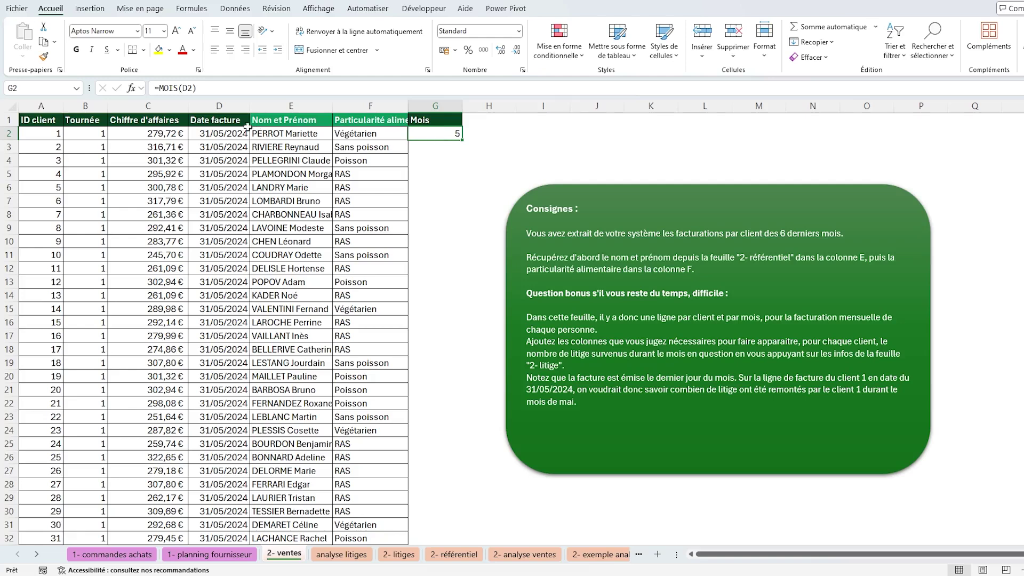
{"action": "double_click", "coordinate": [461, 139]}
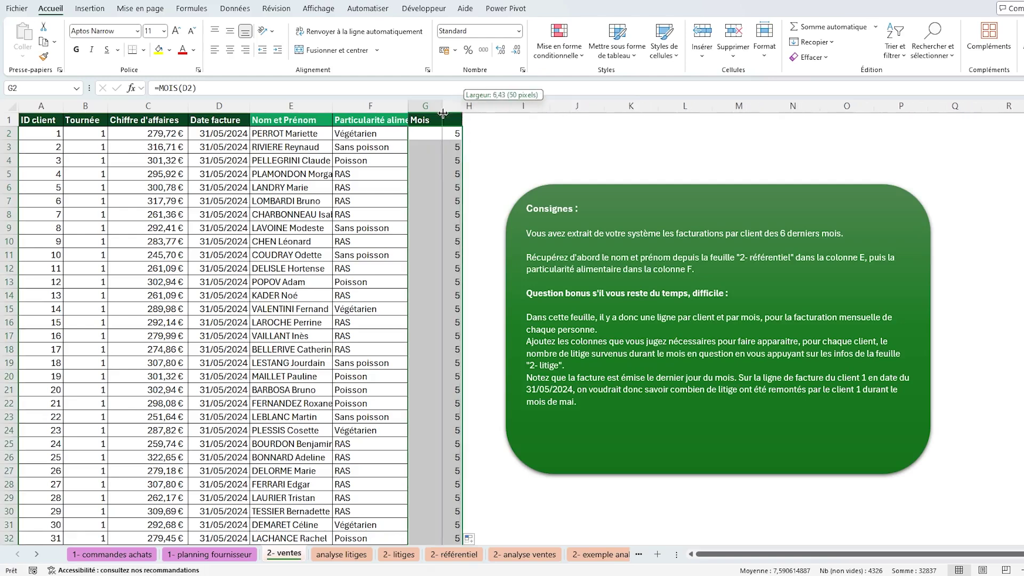
{"action": "double_click", "coordinate": [464, 109]}
- Move the Consignes box on "2- ventes" slightly up and further away from the Mois column
{"action": "left_click", "coordinate": [460, 134]}
{"action": "left_click_drag", "start_coordinate": [538, 195], "coordinate": [597, 178]}
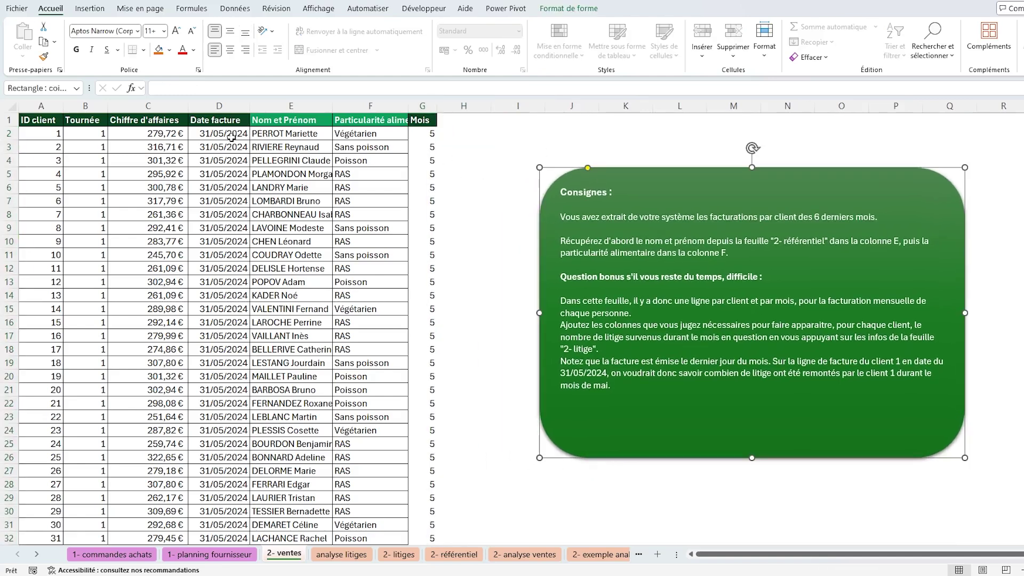
{"action": "left_click", "coordinate": [447, 114]}
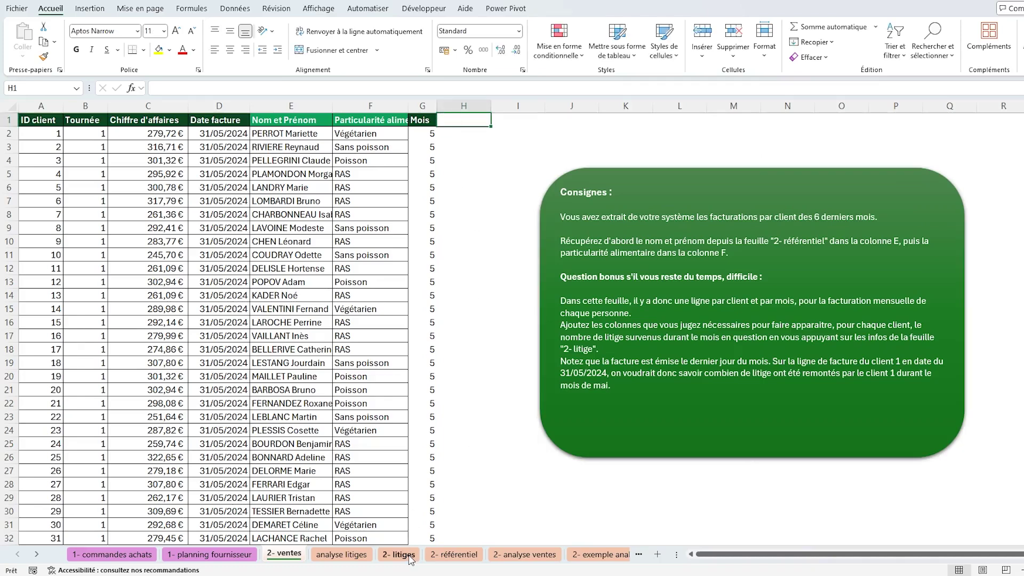
- On the "2- litiges" sheet, insert a new column before Type litige and title it "Mois"
{"action": "left_click", "coordinate": [422, 105]}
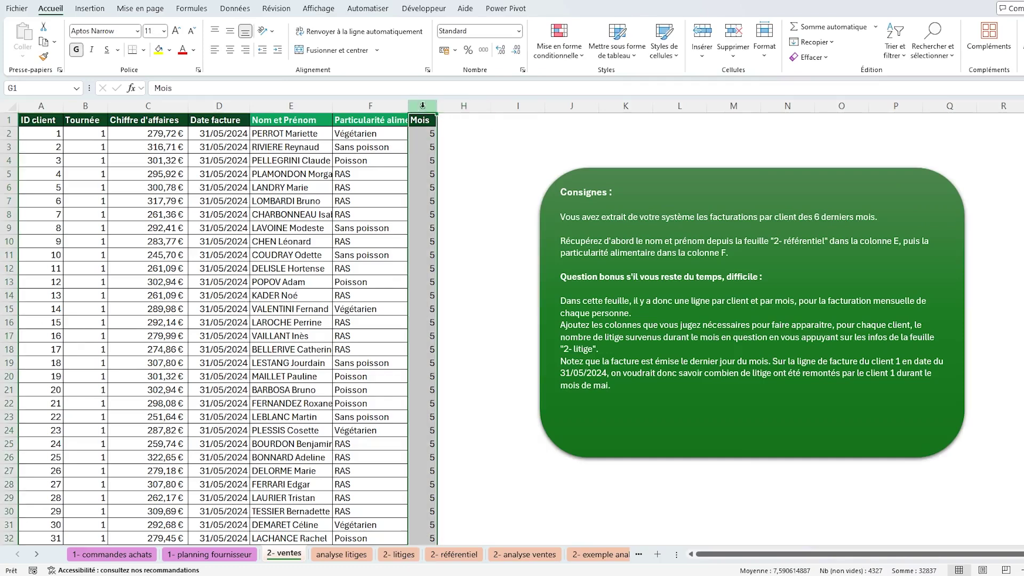
{"action": "left_click", "coordinate": [422, 283]}
{"action": "left_click", "coordinate": [397, 553]}
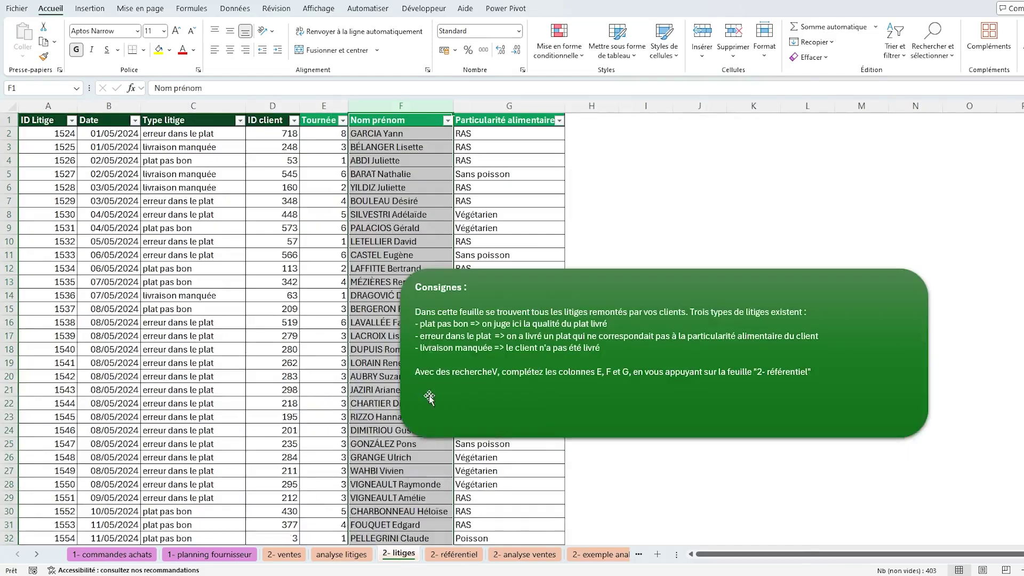
{"action": "left_click", "coordinate": [398, 133]}
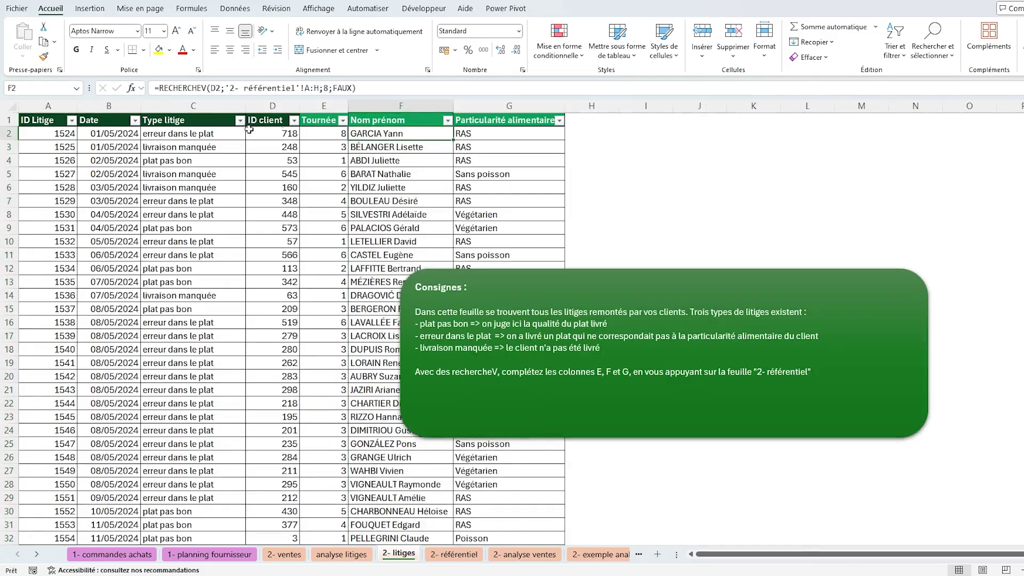
{"action": "right_click", "coordinate": [165, 106]}
{"action": "left_click", "coordinate": [208, 247]}
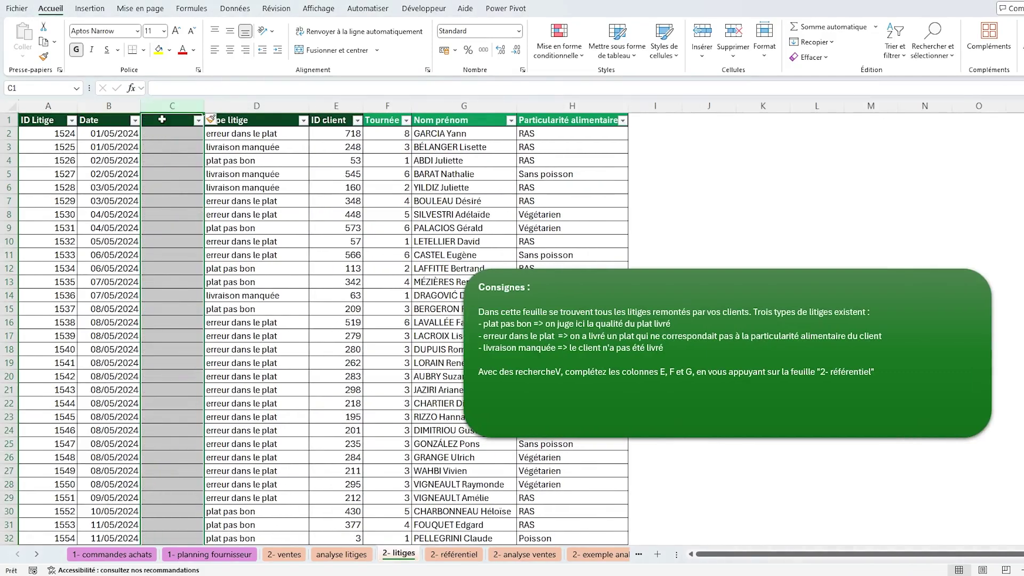
{"action": "type", "text": "Mois"}
{"action": "key", "text": "Return"}
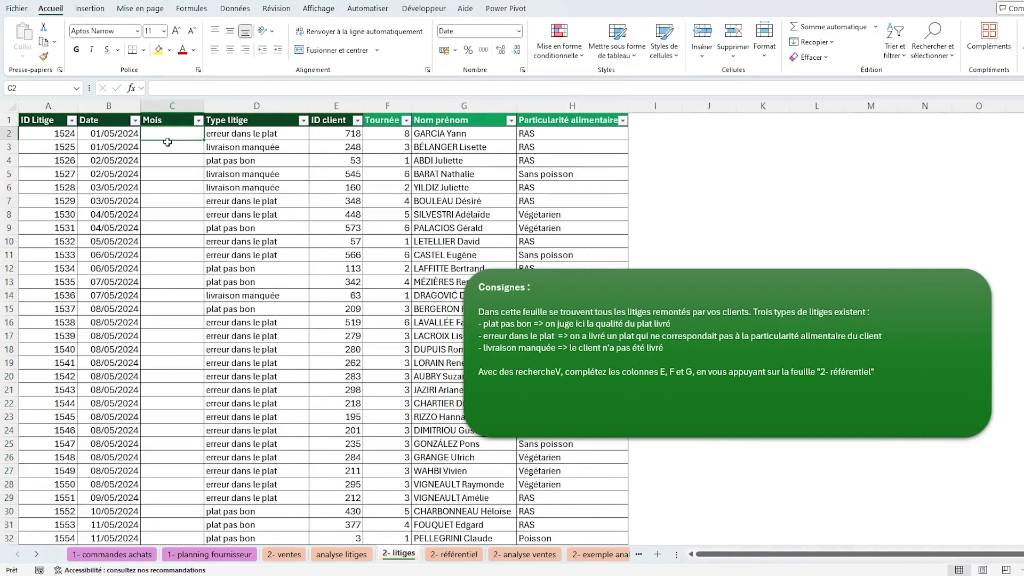
- Enter =MOIS(B2) in C2 of "2- litiges" and set the cell's number format to Standard
{"action": "type", "text": "=mois("}
{"action": "key", "text": "Left"}
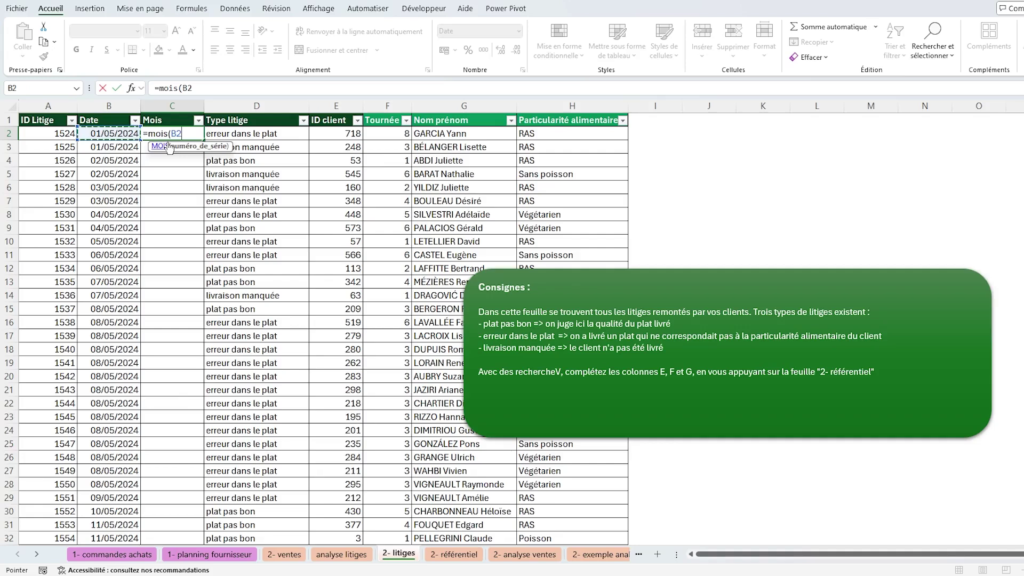
{"action": "type", "text": ")"}
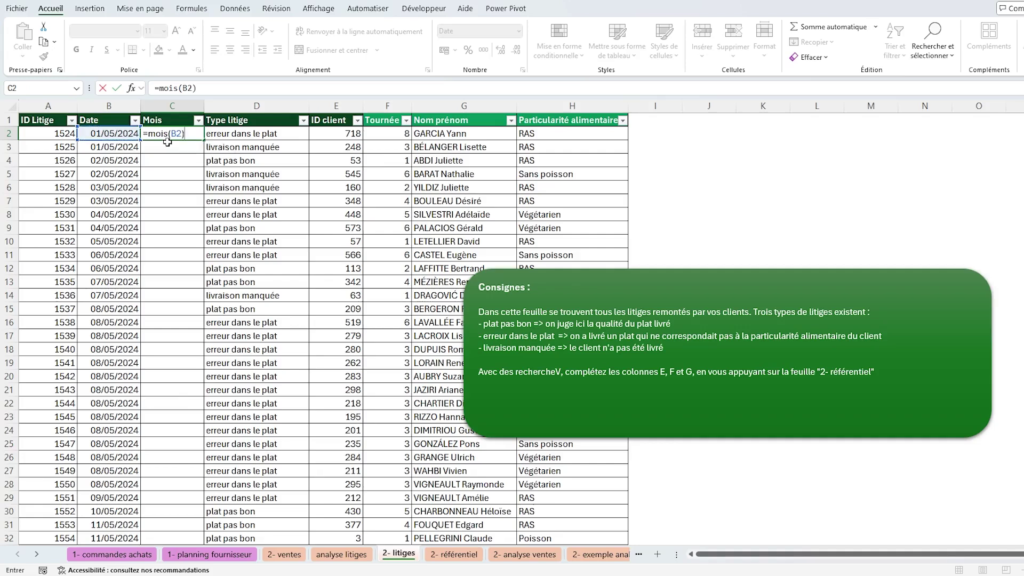
{"action": "key", "text": "Return"}
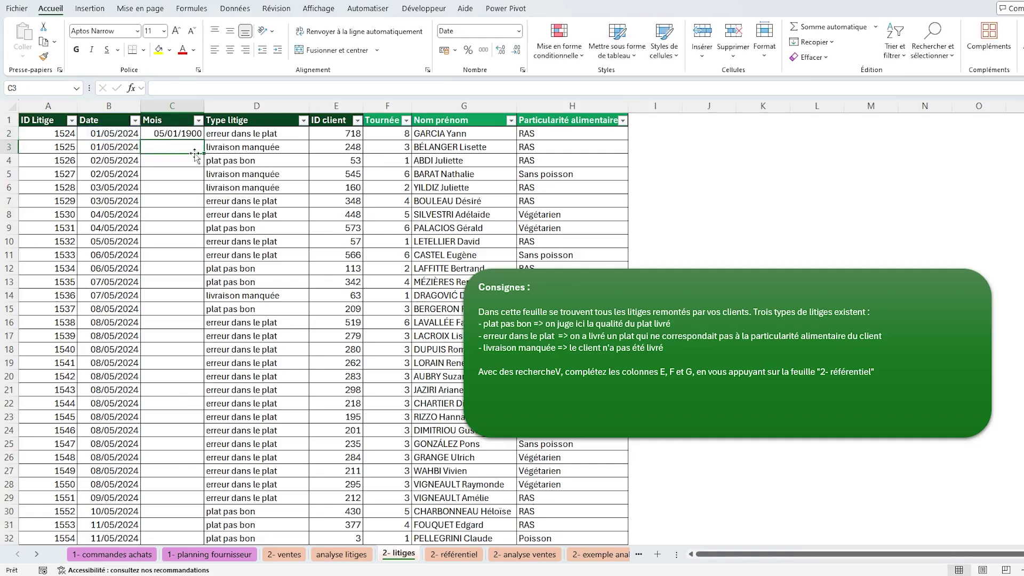
{"action": "left_click", "coordinate": [181, 134]}
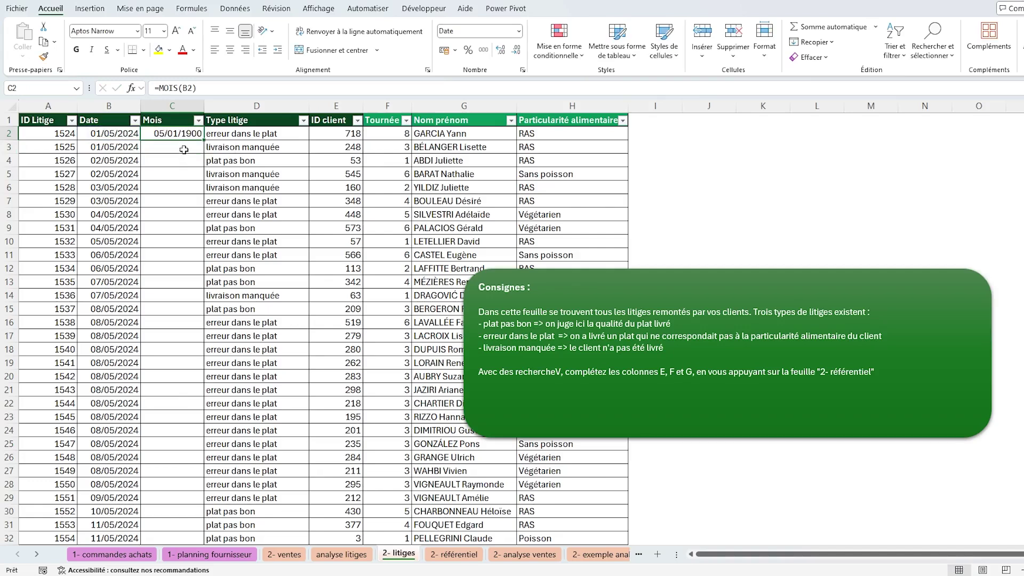
{"action": "left_click", "coordinate": [520, 32]}
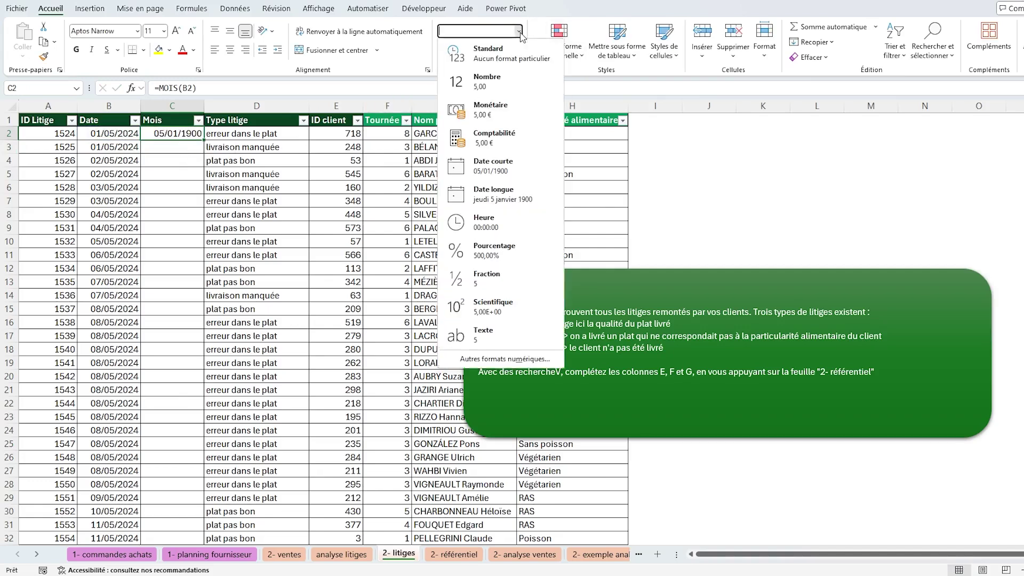
{"action": "left_click", "coordinate": [497, 56]}
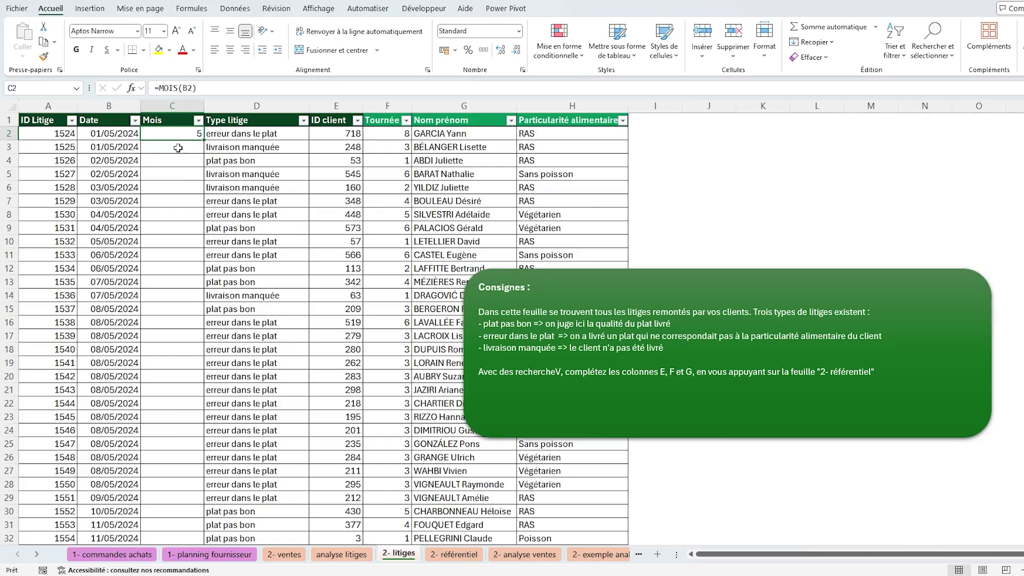
- Fill the month formula down the Mois column of the disputes table and fit the column width to its content
{"action": "double_click", "coordinate": [204, 139]}
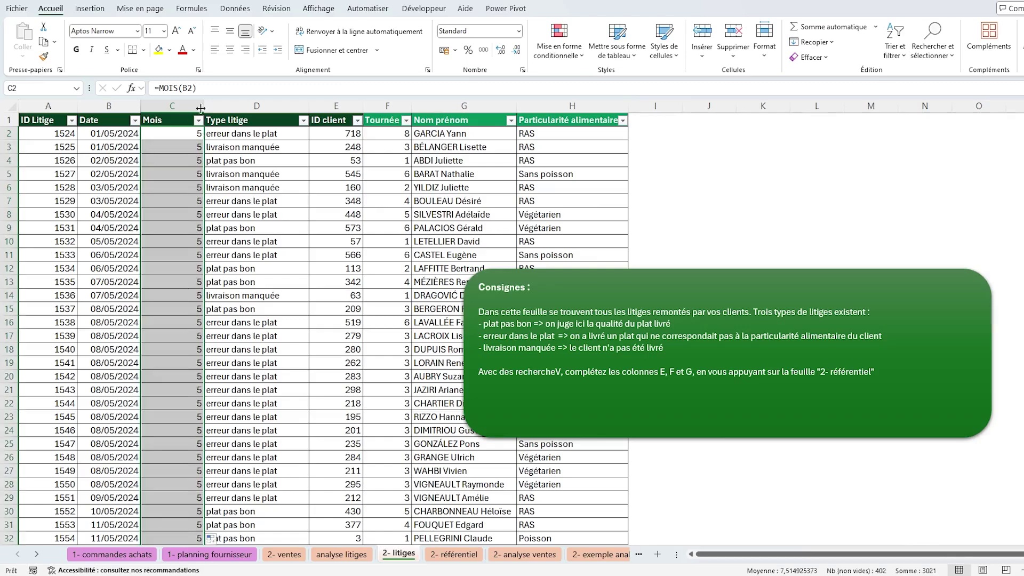
{"action": "double_click", "coordinate": [201, 109]}
{"action": "left_click", "coordinate": [182, 187]}
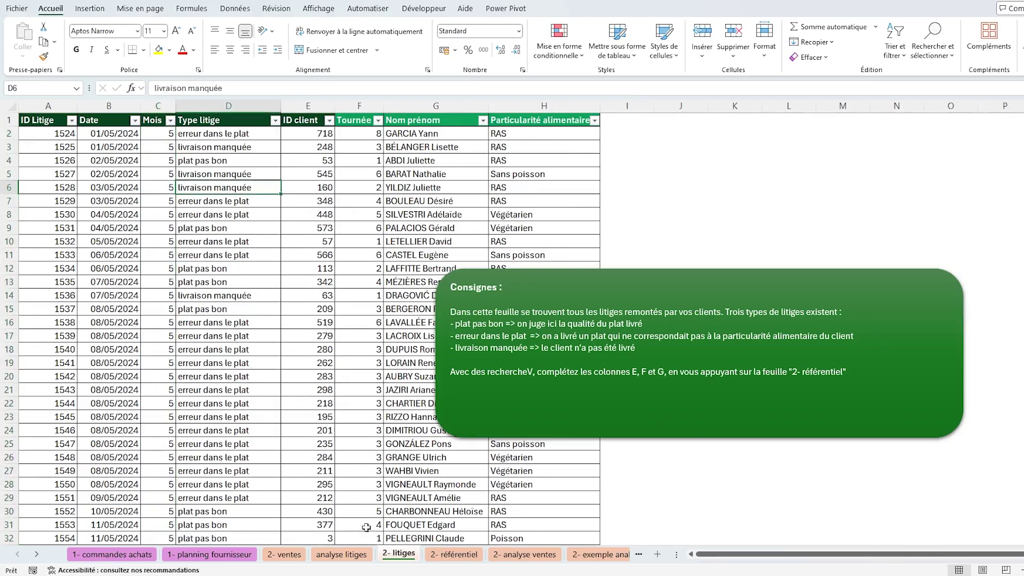
- Back on the "2- ventes" sheet, add the header "Nbr litiges" in H1
{"action": "left_click", "coordinate": [286, 555]}
{"action": "left_click", "coordinate": [455, 121]}
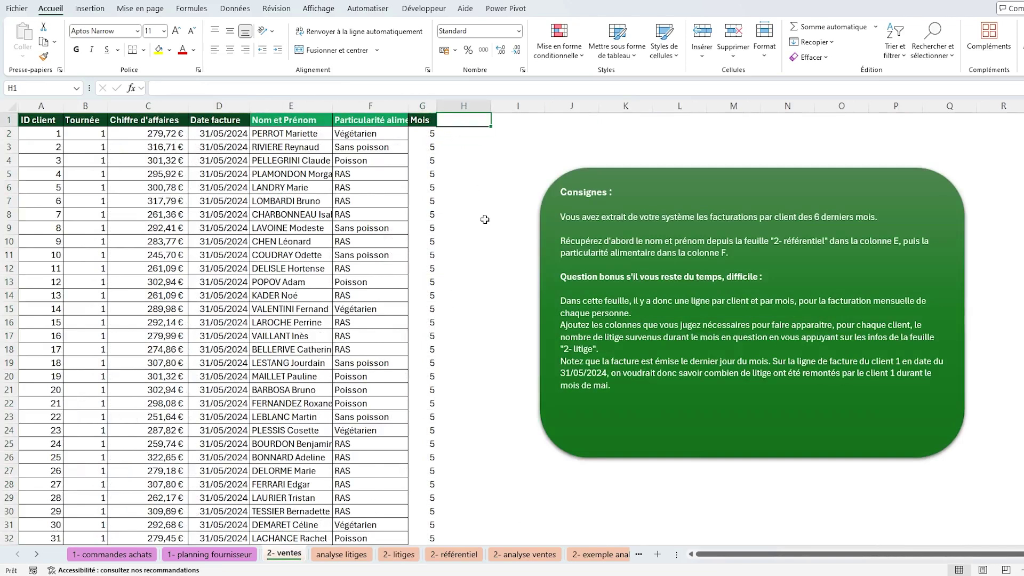
{"action": "type", "text": "Nbr litiges"}
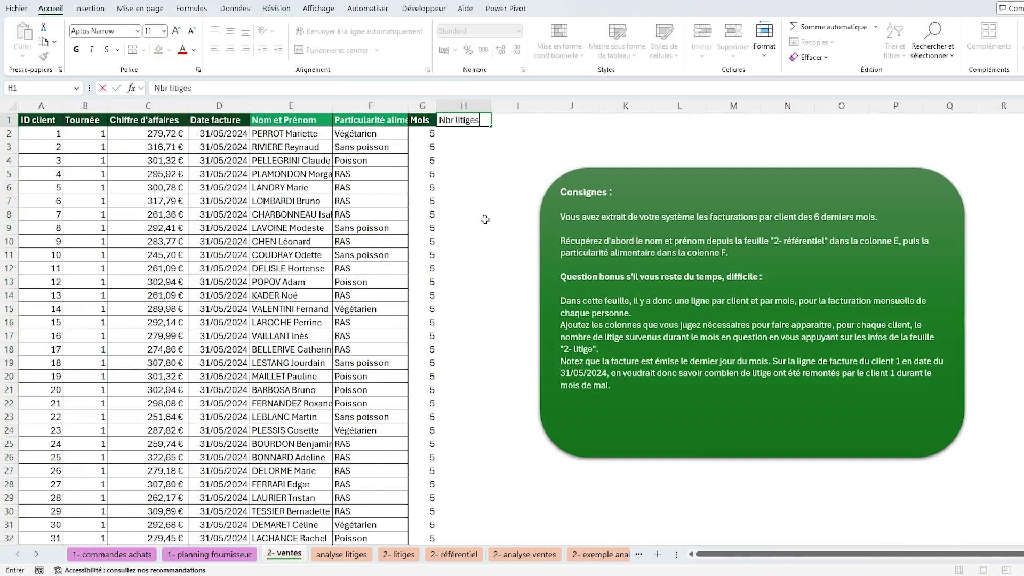
{"action": "key", "text": "Return"}
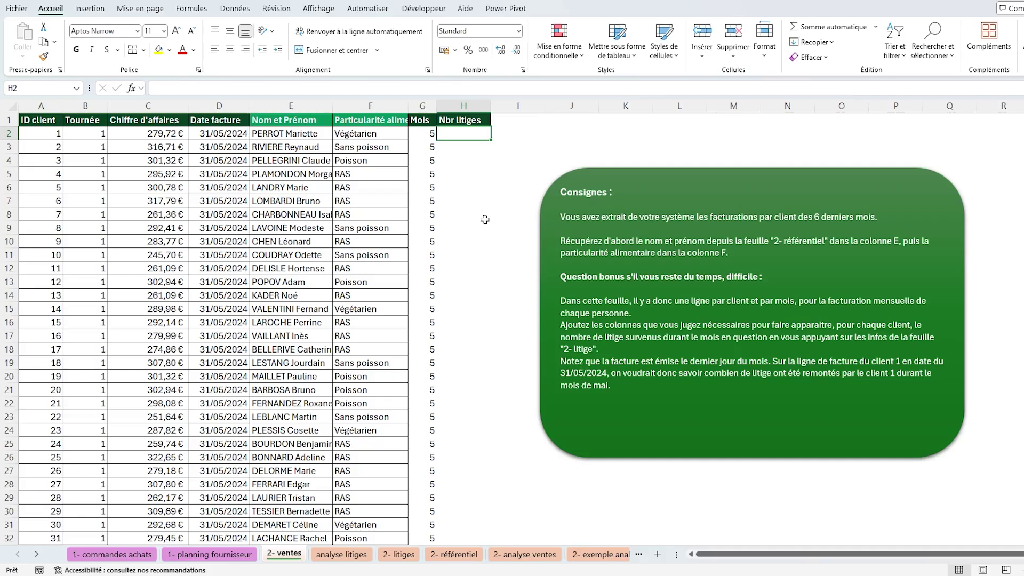
- In H2 of "2- ventes", start a NB.SI.ENS formula matching the client IDs in '2- litiges'!E:E against '2- ventes'!A2
{"action": "type", "text": "=n"}
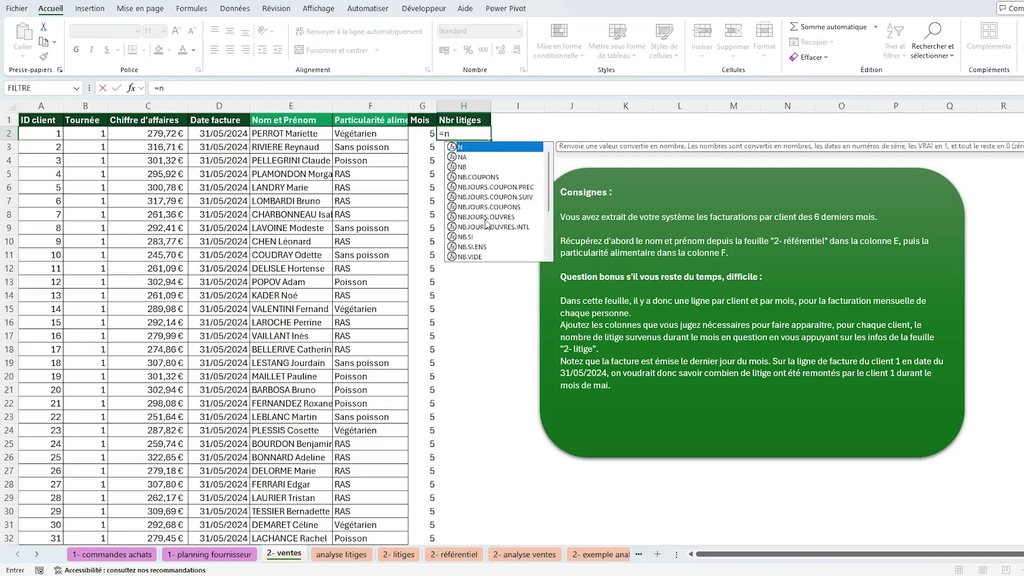
{"action": "type", "text": "b.si.ens("}
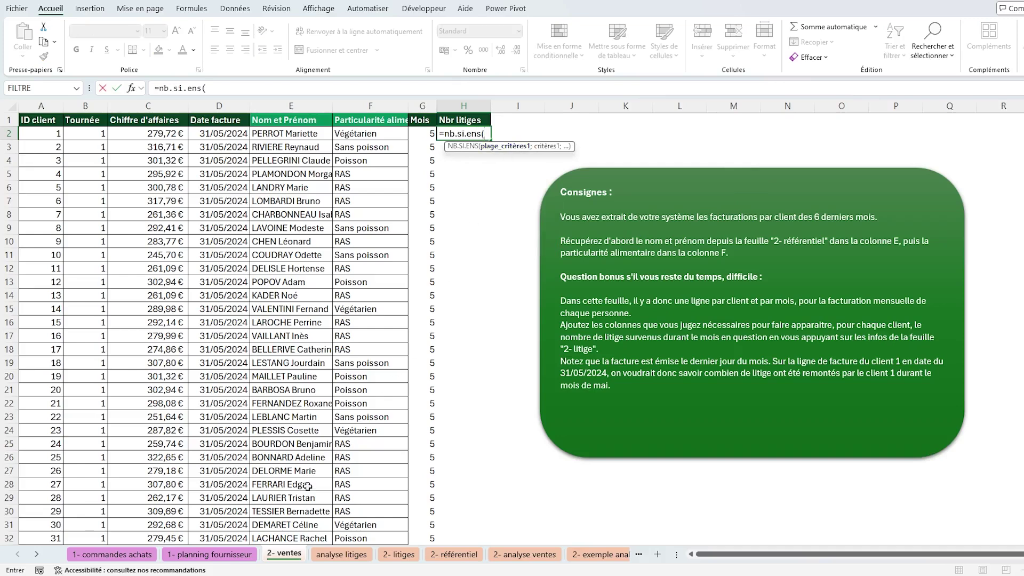
{"action": "left_click", "coordinate": [399, 554]}
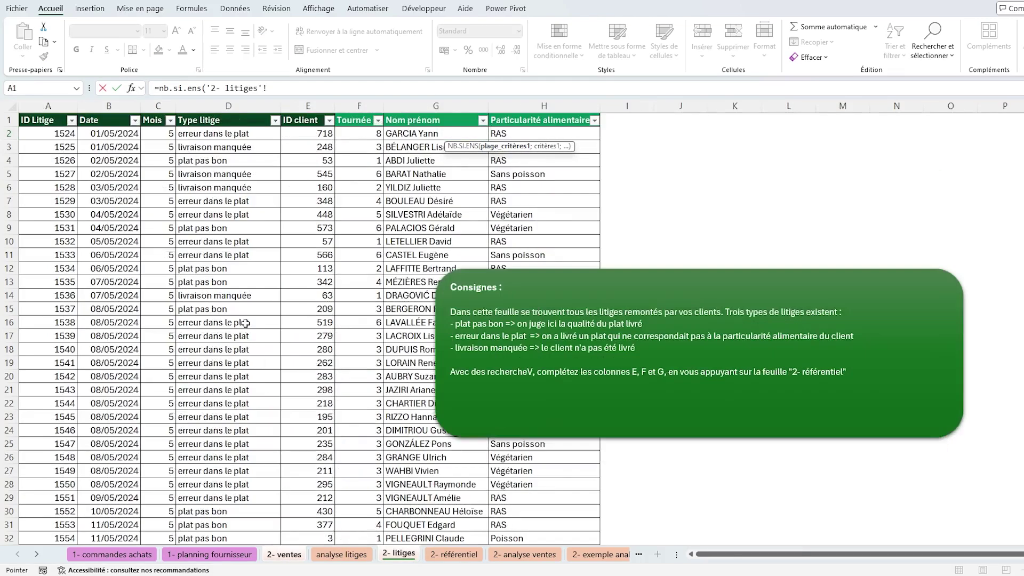
{"action": "left_click", "coordinate": [318, 105]}
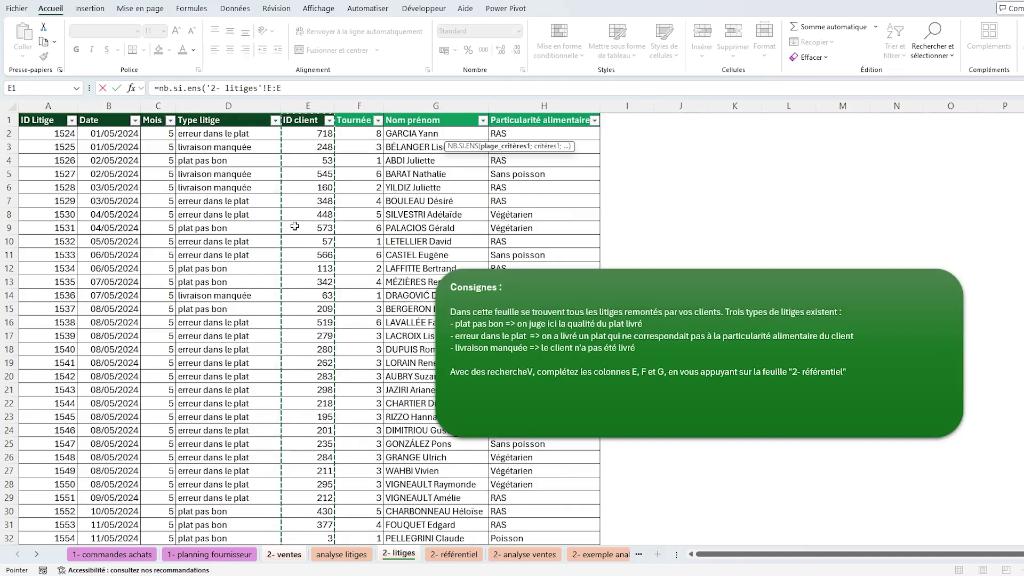
{"action": "type", "text": ";"}
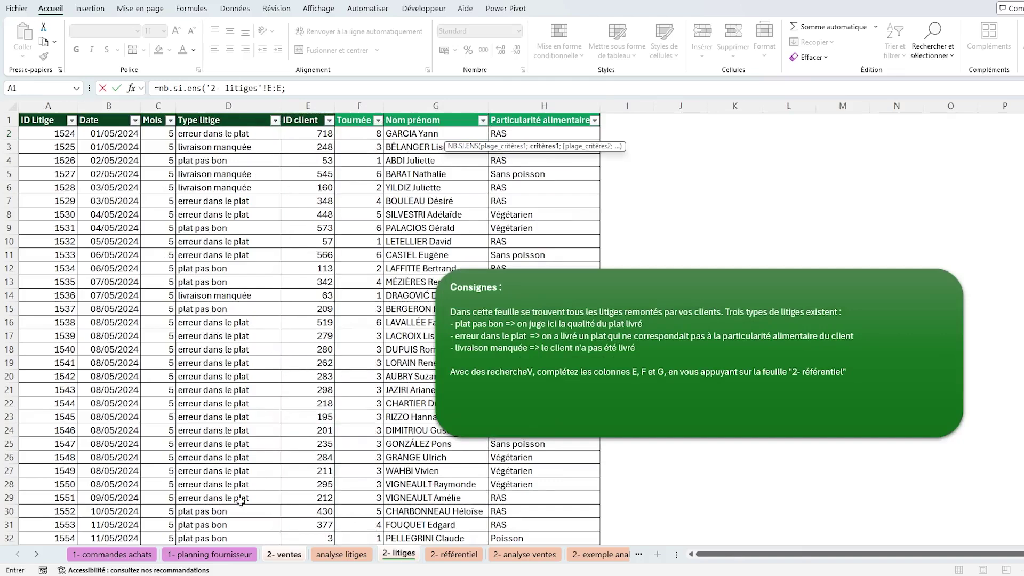
{"action": "left_click", "coordinate": [285, 555]}
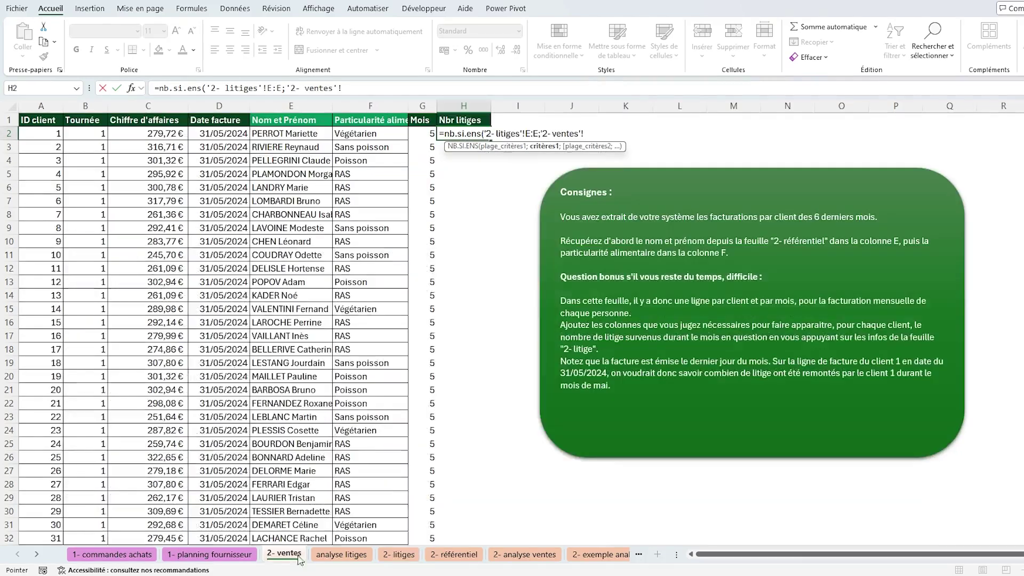
{"action": "left_click", "coordinate": [44, 134]}
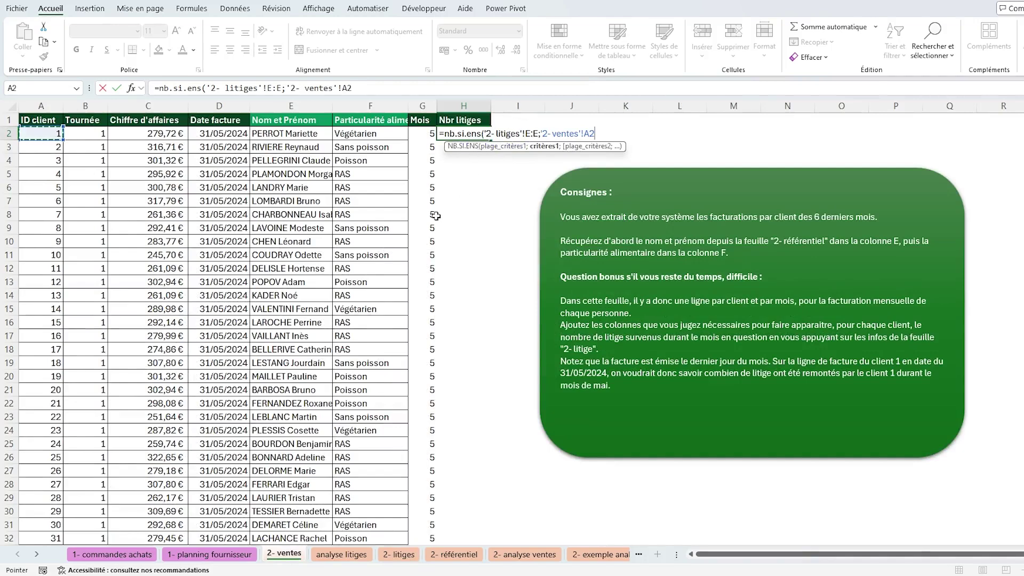
{"action": "type", "text": ";"}
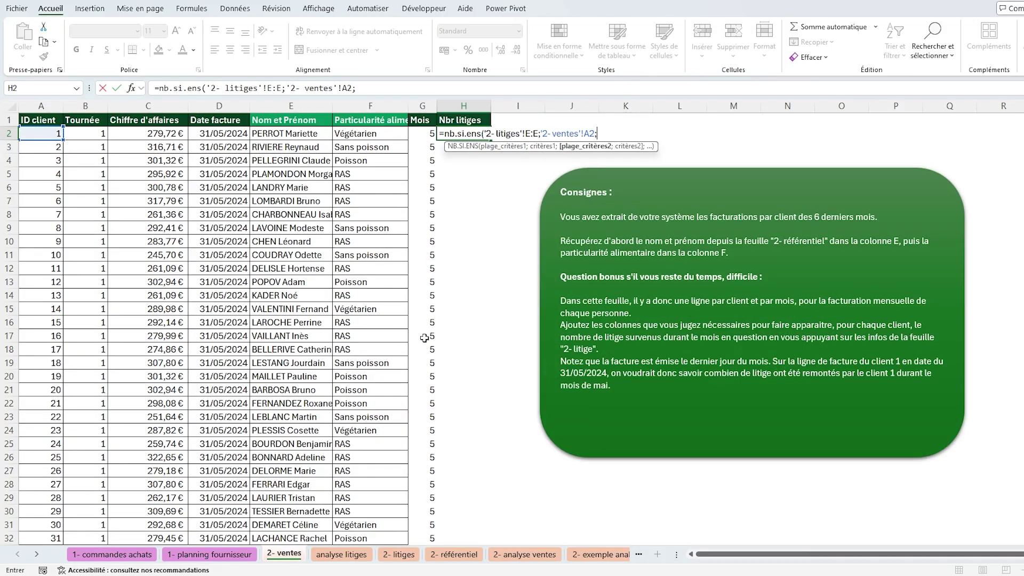
- Complete the H2 formula with the month criterion '2- litiges'!C:C matched to '2- ventes'!G2, and fill it down the Nbr litiges column
{"action": "left_click", "coordinate": [401, 555]}
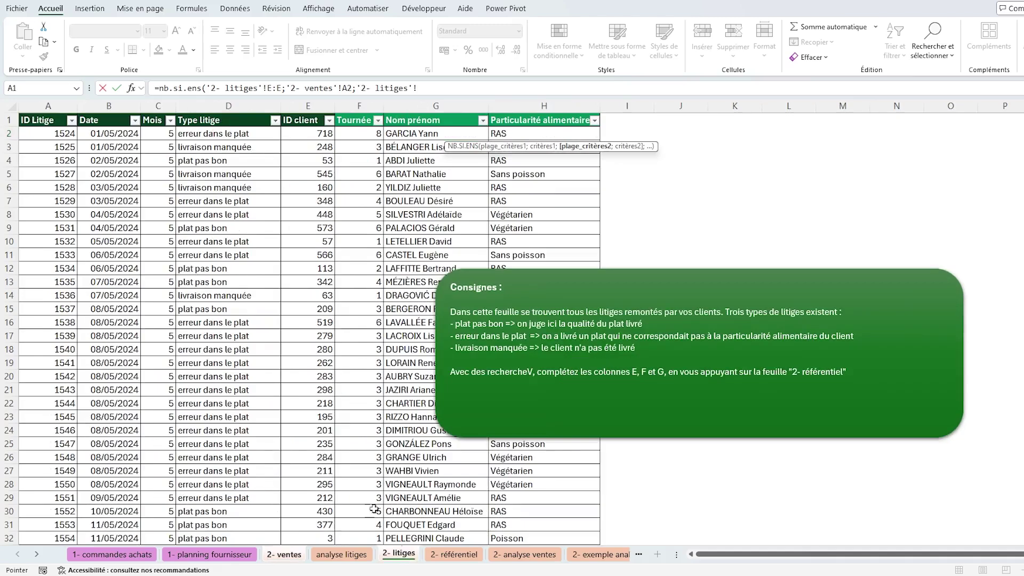
{"action": "left_click", "coordinate": [158, 106]}
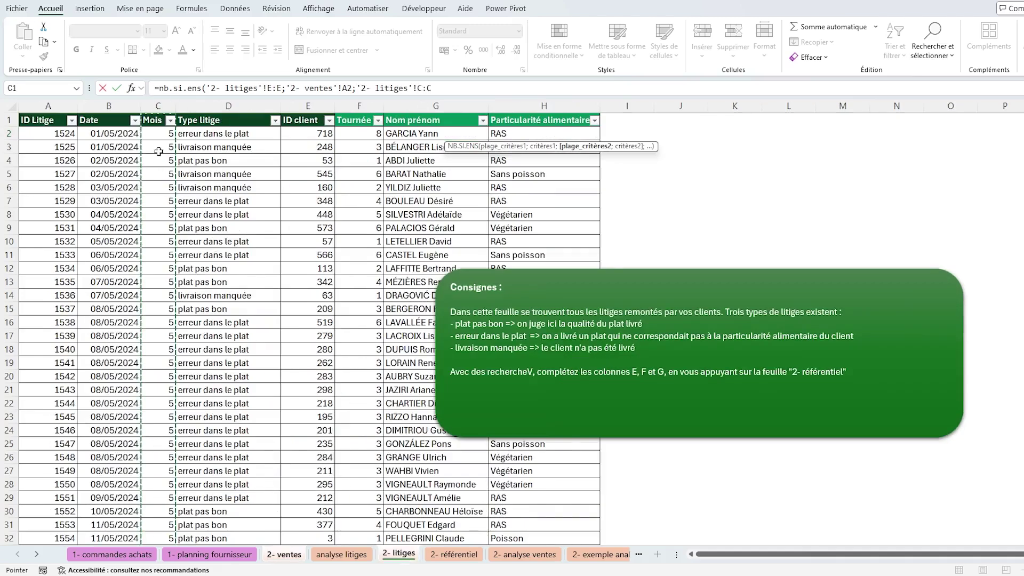
{"action": "type", "text": ";"}
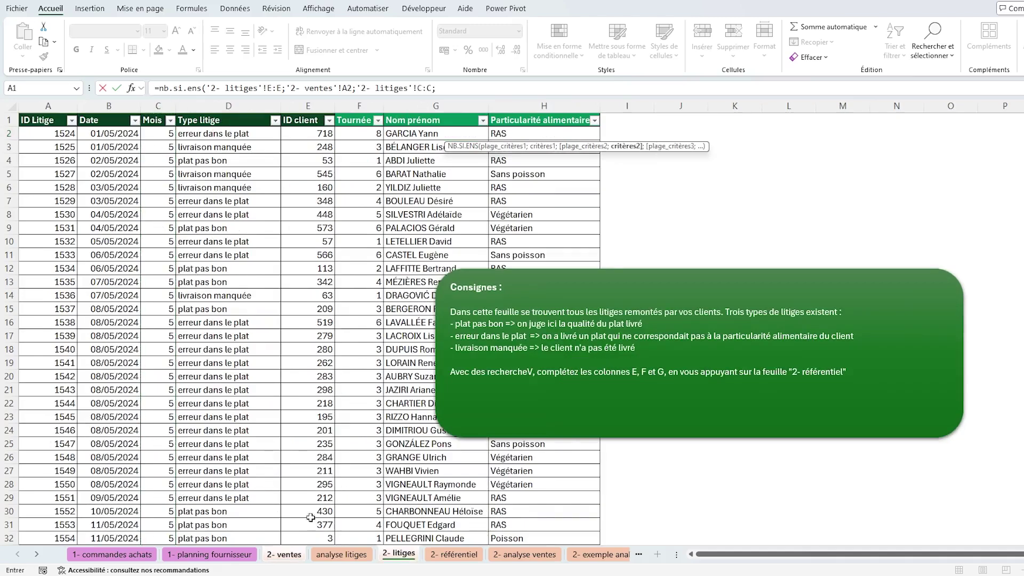
{"action": "left_click", "coordinate": [284, 555]}
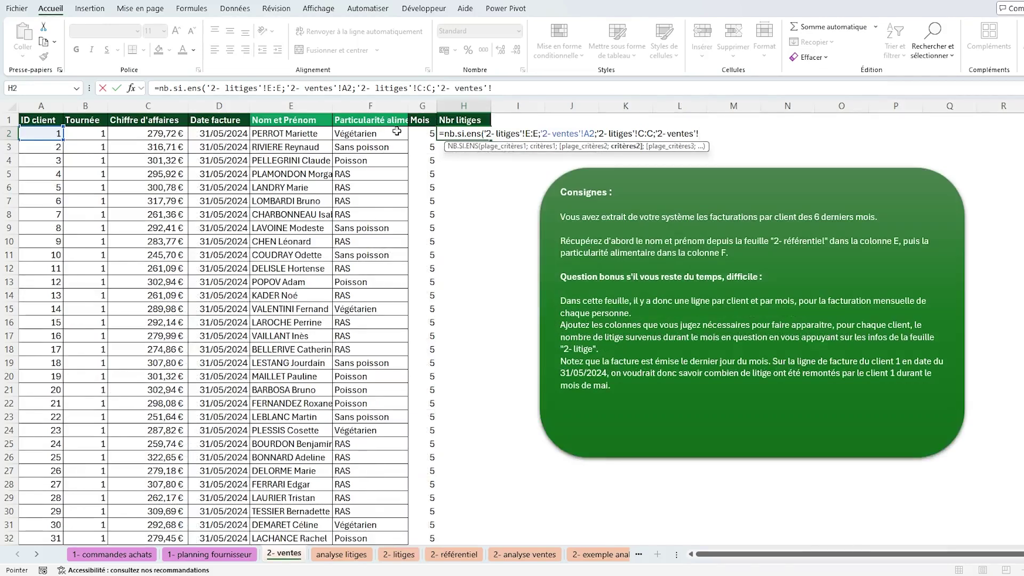
{"action": "left_click", "coordinate": [422, 134]}
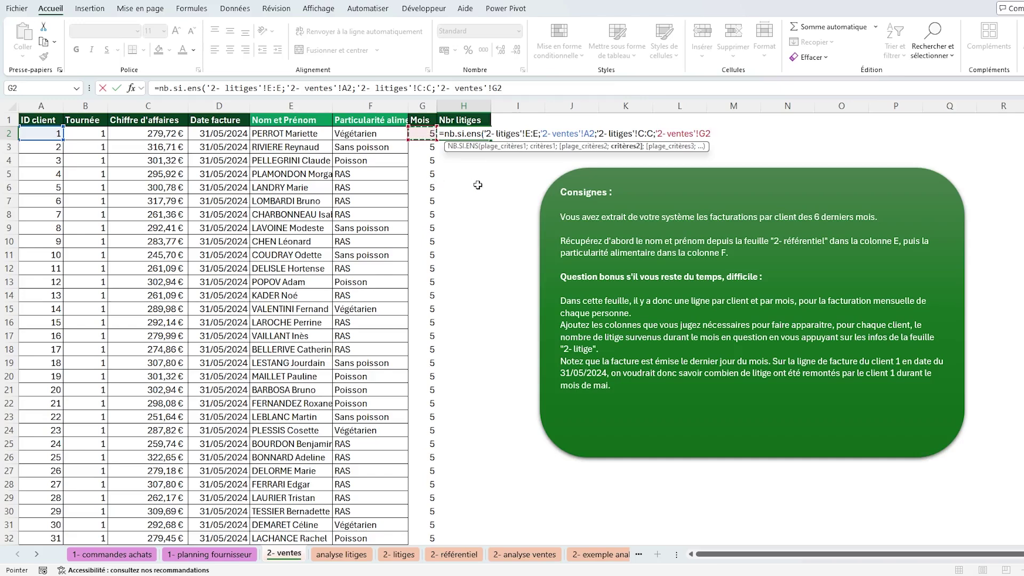
{"action": "key", "text": "Return"}
{"action": "key", "text": "Up"}
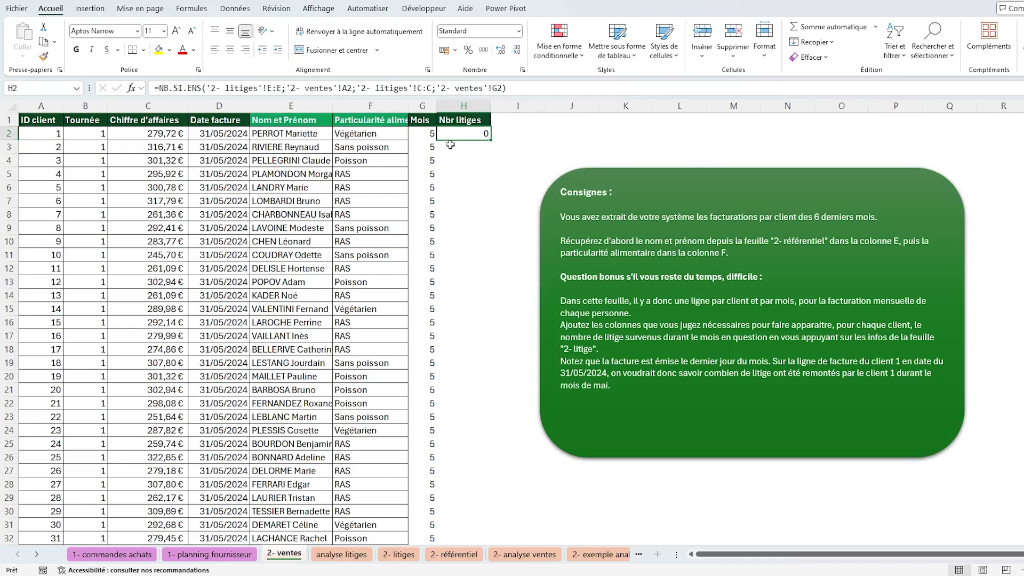
{"action": "double_click", "coordinate": [491, 143]}
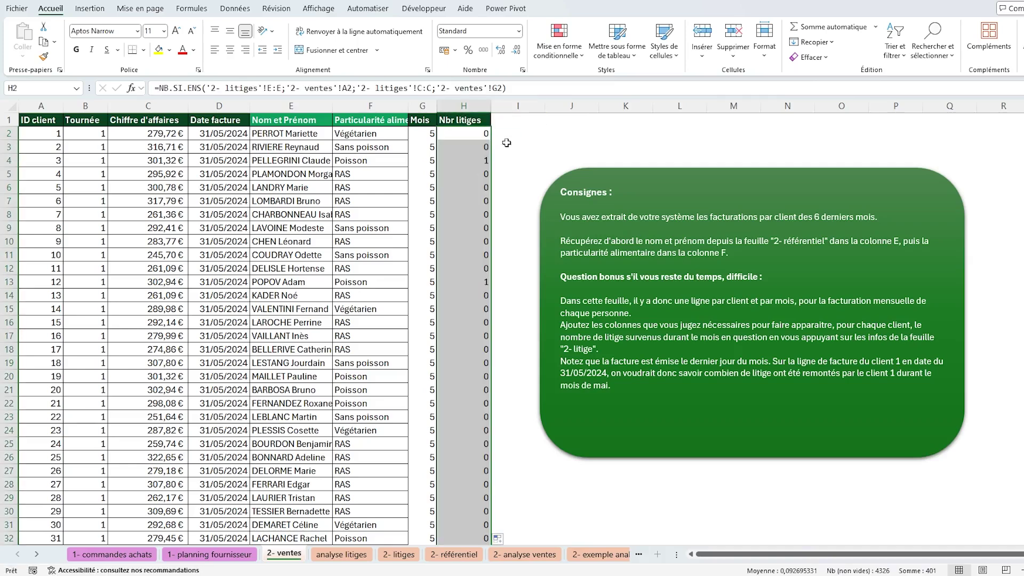
- Check the monthly dispute counts against the clients in rows 4, 13 and 64 of "2- ventes"
{"action": "left_click", "coordinate": [475, 160]}
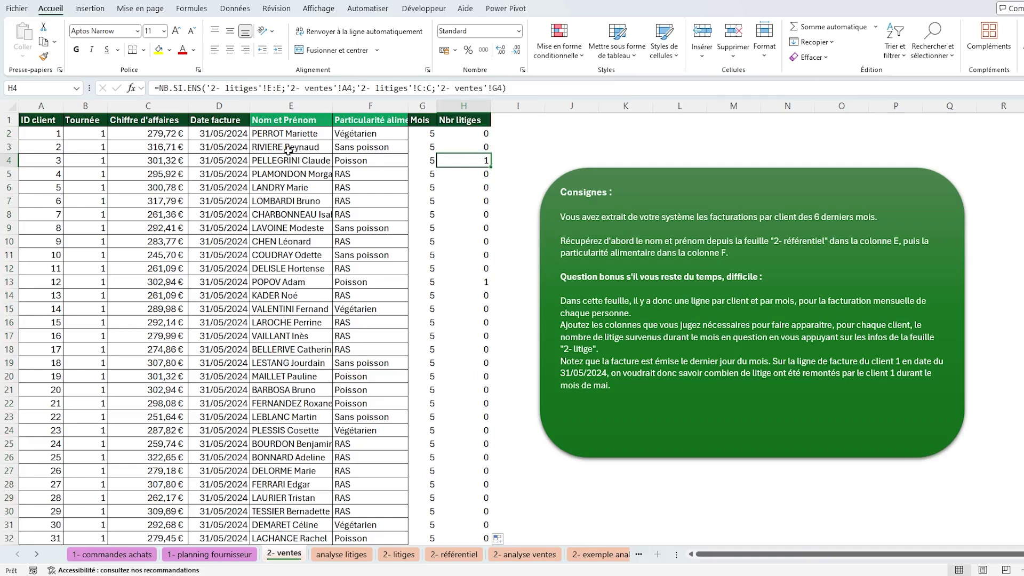
{"action": "left_click", "coordinate": [271, 158]}
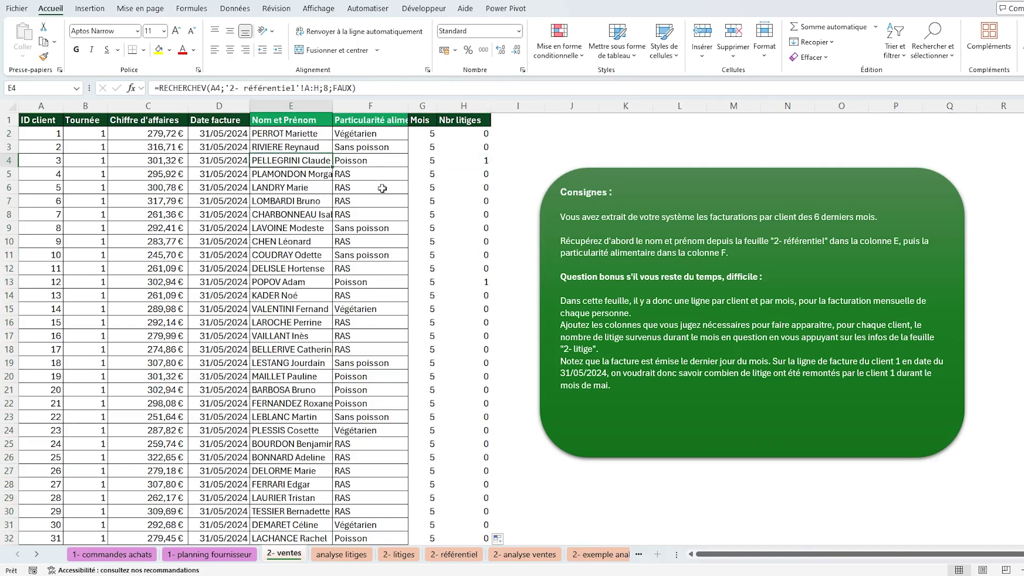
{"action": "left_click", "coordinate": [483, 161]}
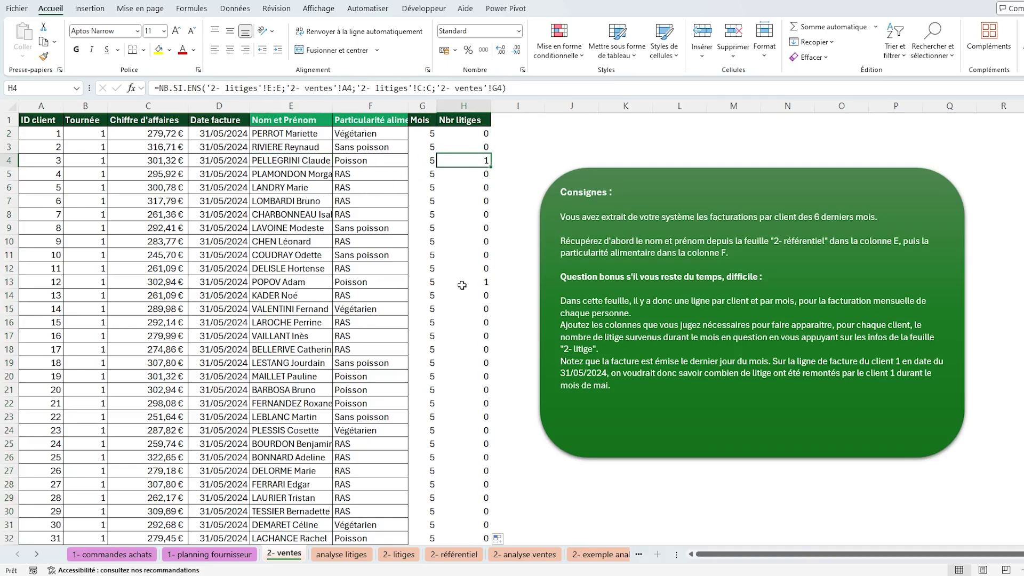
{"action": "left_click", "coordinate": [280, 285]}
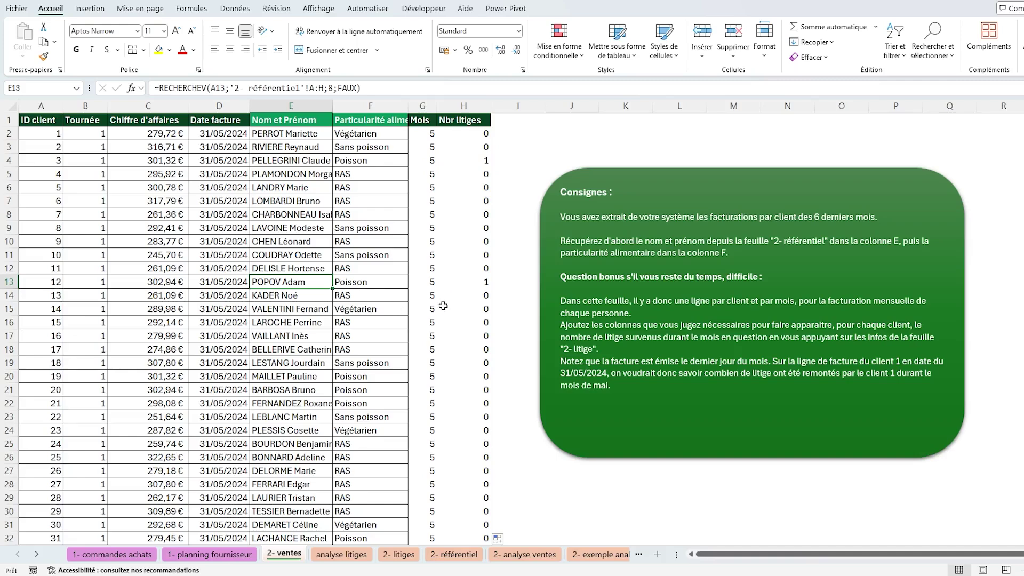
{"action": "left_click", "coordinate": [477, 283]}
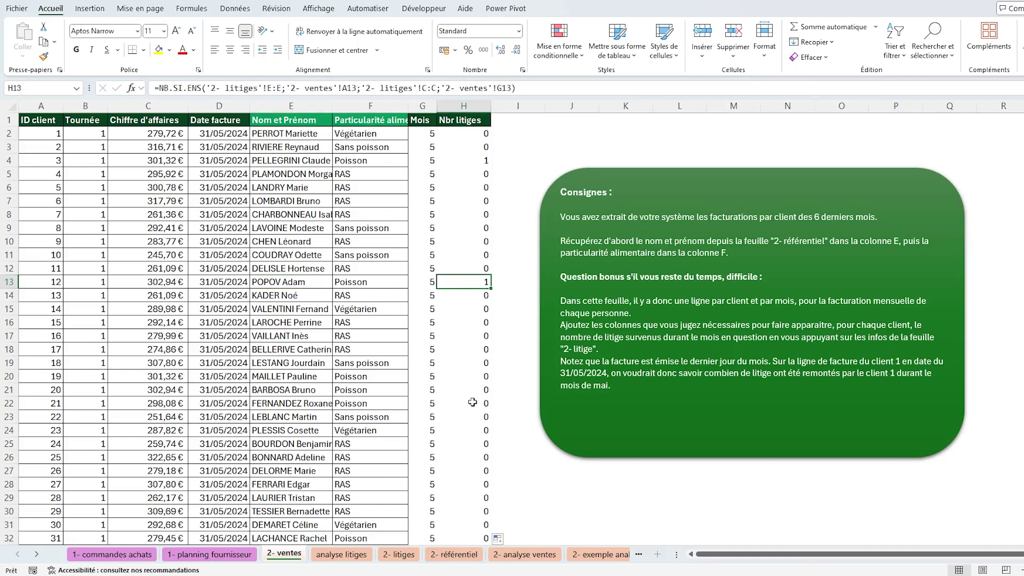
{"action": "scroll", "coordinate": [477, 363], "scroll_direction": "down", "scroll_amount": 5}
{"action": "scroll", "coordinate": [477, 363], "scroll_direction": "down", "scroll_amount": 10}
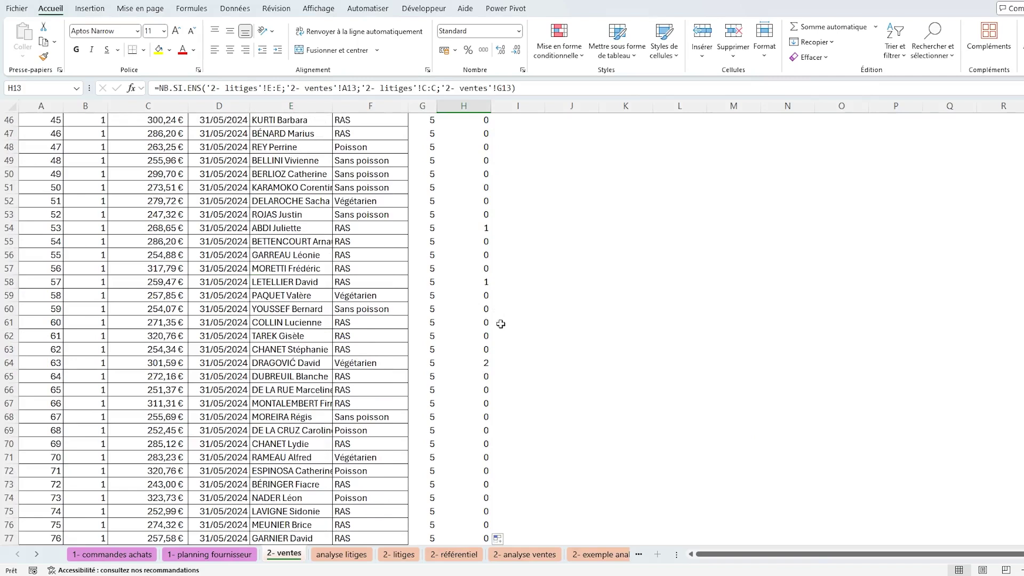
{"action": "left_click_drag", "start_coordinate": [454, 361], "coordinate": [163, 365]}
{"action": "left_click", "coordinate": [363, 359]}
{"action": "left_click_drag", "start_coordinate": [363, 359], "coordinate": [296, 373]}
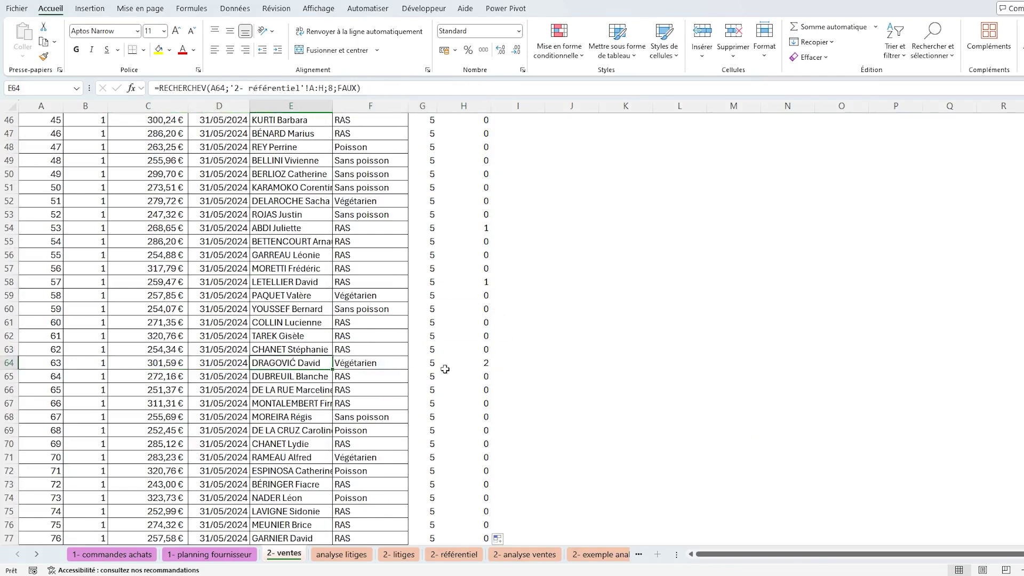
{"action": "left_click_drag", "start_coordinate": [483, 366], "coordinate": [171, 364]}
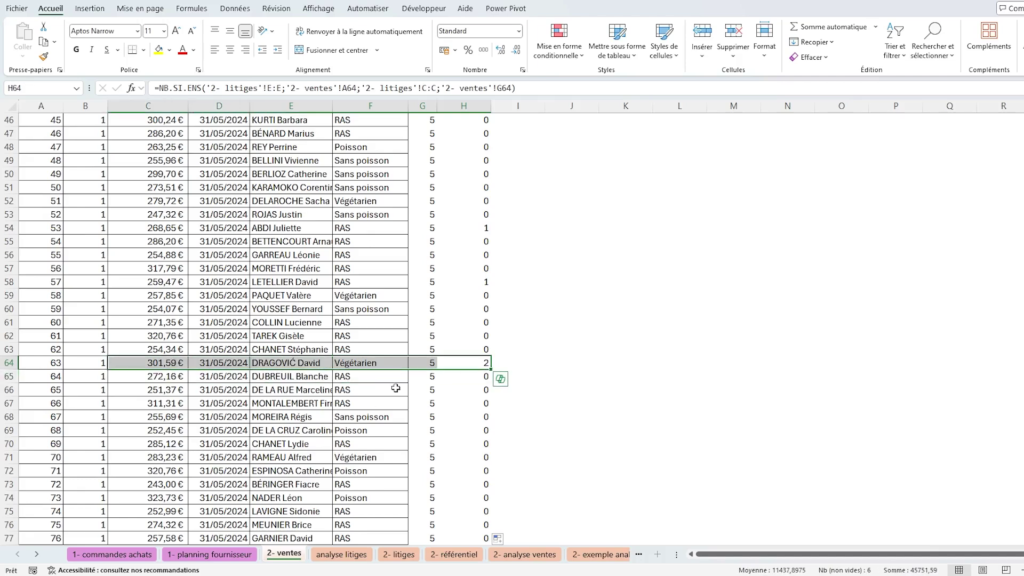
{"action": "left_click", "coordinate": [327, 380]}
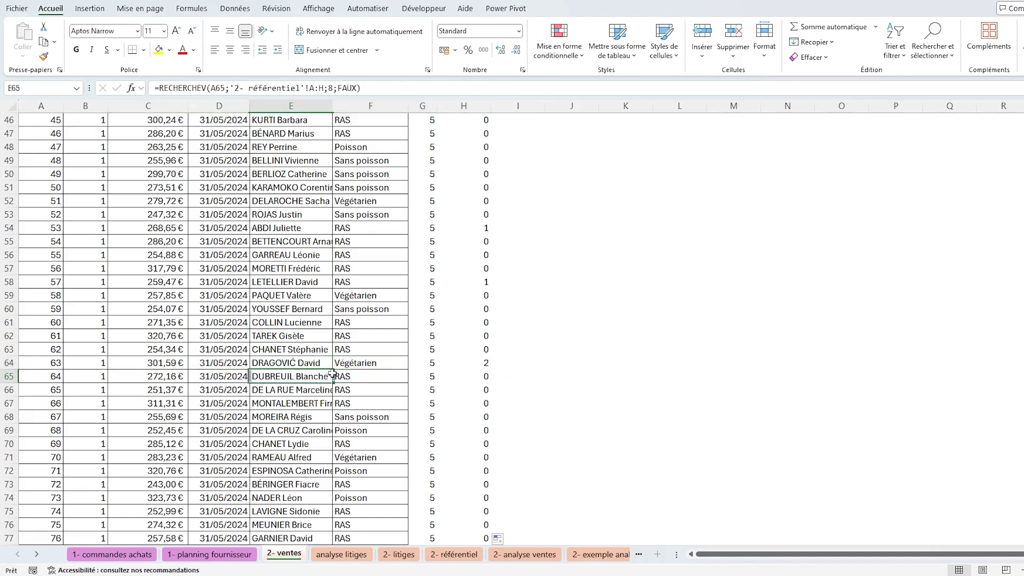
- Return to the start of the "2- ventes" table and review the NB.SI.ENS formulas in the Nbr litiges column
{"action": "key", "text": "ctrl+Up"}
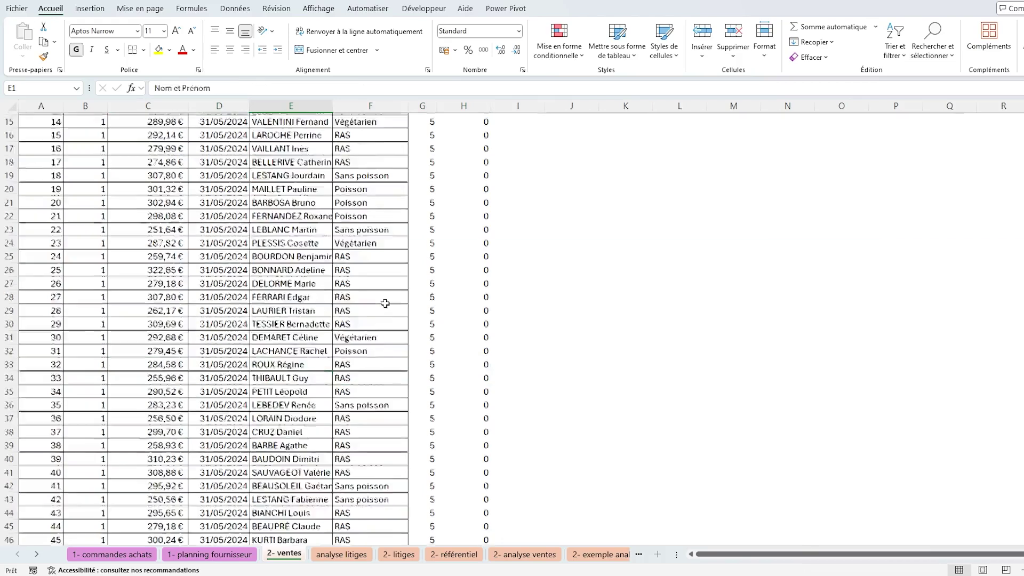
{"action": "key", "text": "Down"}
{"action": "key", "text": "Right"}
{"action": "key", "text": "Right"}
{"action": "key", "text": "Right"}
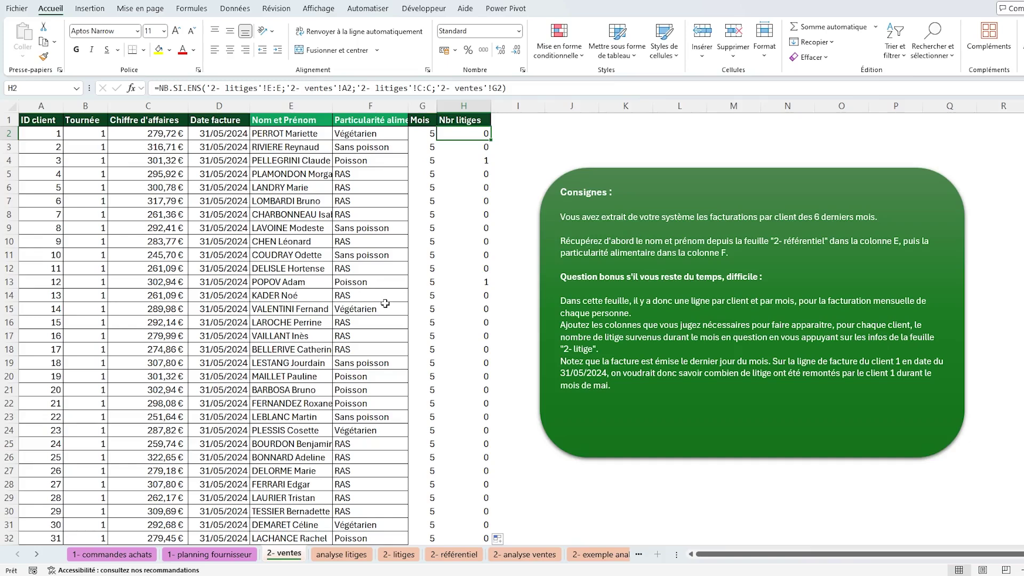
{"action": "key", "text": "Left"}
{"action": "key", "text": "Right"}
{"action": "left_click", "coordinate": [479, 213]}
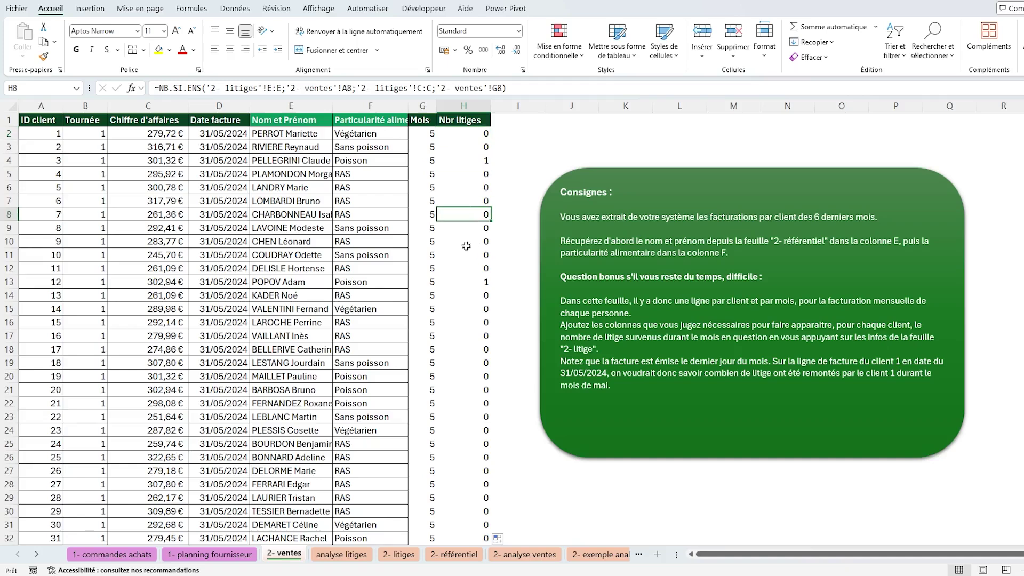